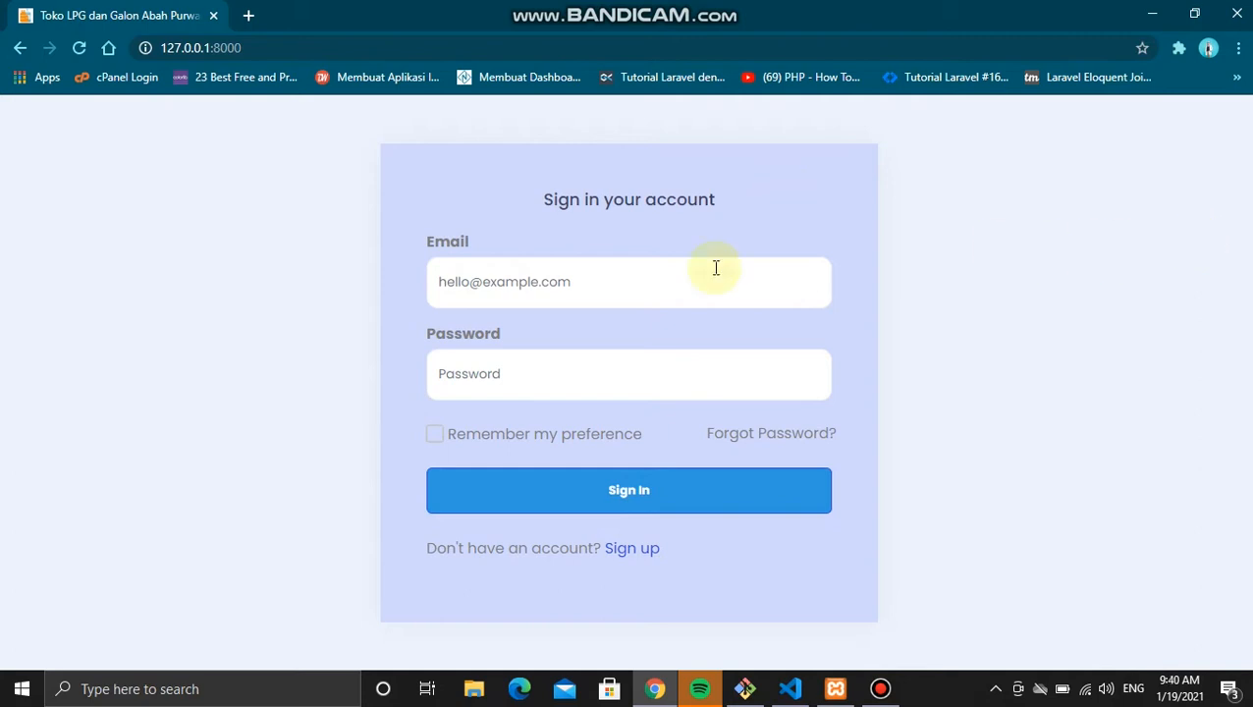
Step: Log in with the saved pegawai e-mail and its password, then dismiss Chrome's breach warning
{"action": "left_click", "coordinate": [677, 291]}
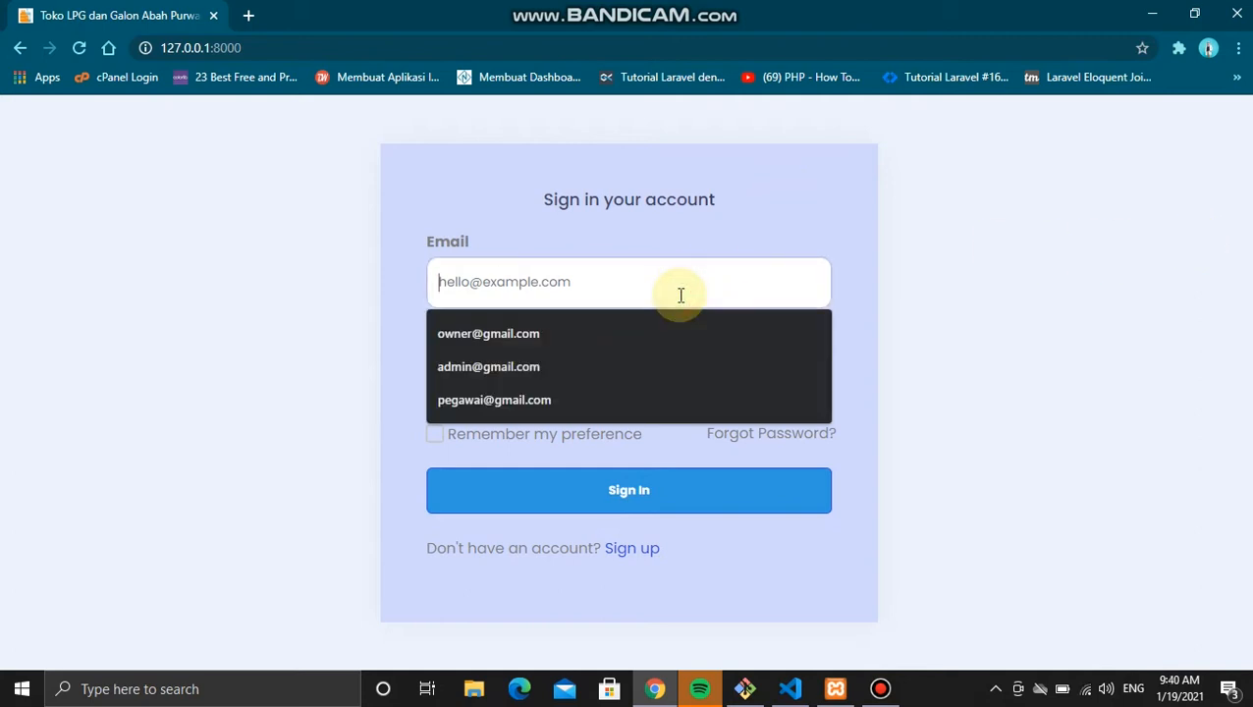
{"action": "left_click", "coordinate": [605, 415]}
{"action": "left_click", "coordinate": [540, 370]}
{"action": "type", "text": "pegawai"}
{"action": "key", "text": "Return"}
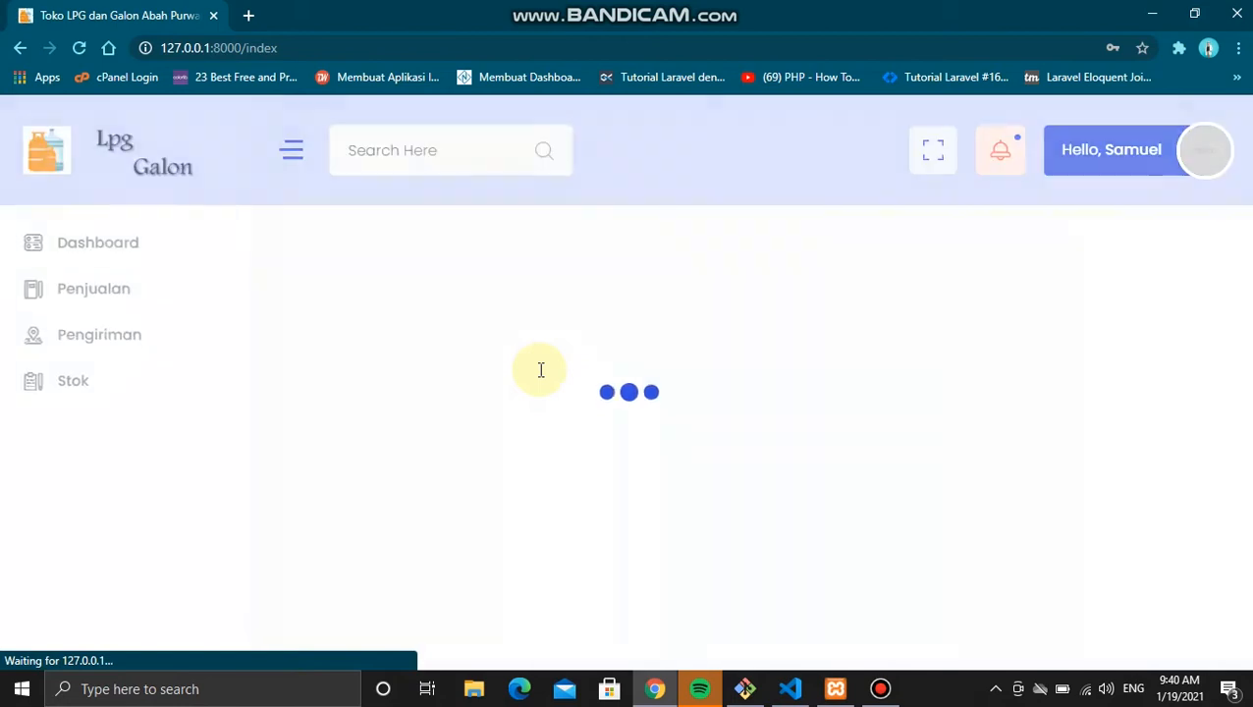
{"action": "left_click", "coordinate": [807, 297]}
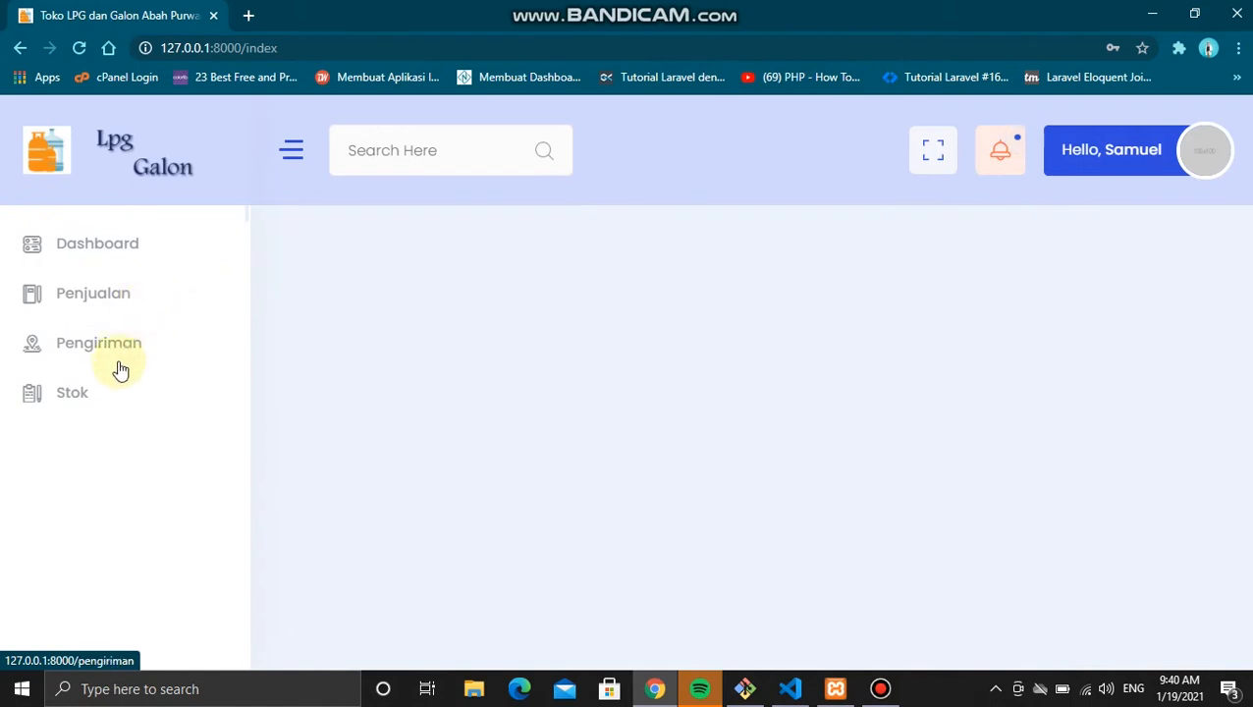
Step: Open the empty Data Penjualan list and bring up its new-sale entry form
{"action": "left_click", "coordinate": [134, 308]}
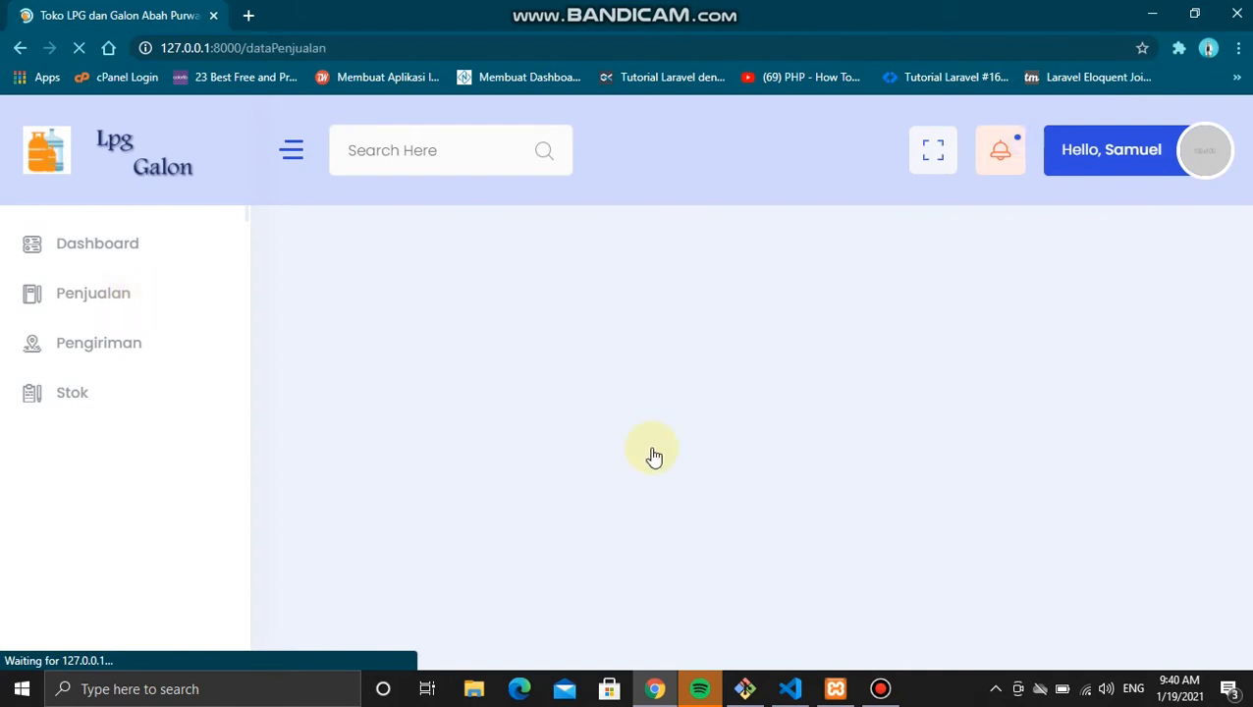
{"action": "scroll", "coordinate": [593, 438], "scroll_direction": "down", "scroll_amount": 1}
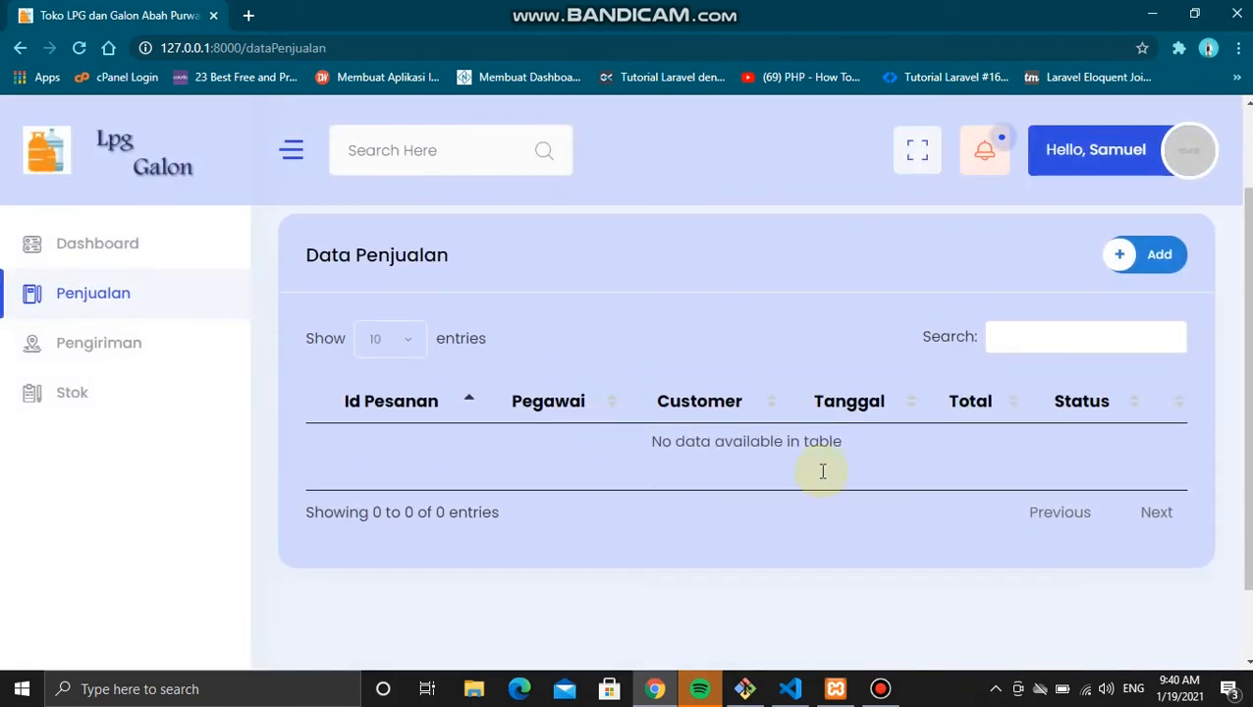
{"action": "scroll", "coordinate": [752, 478], "scroll_direction": "up", "scroll_amount": 1}
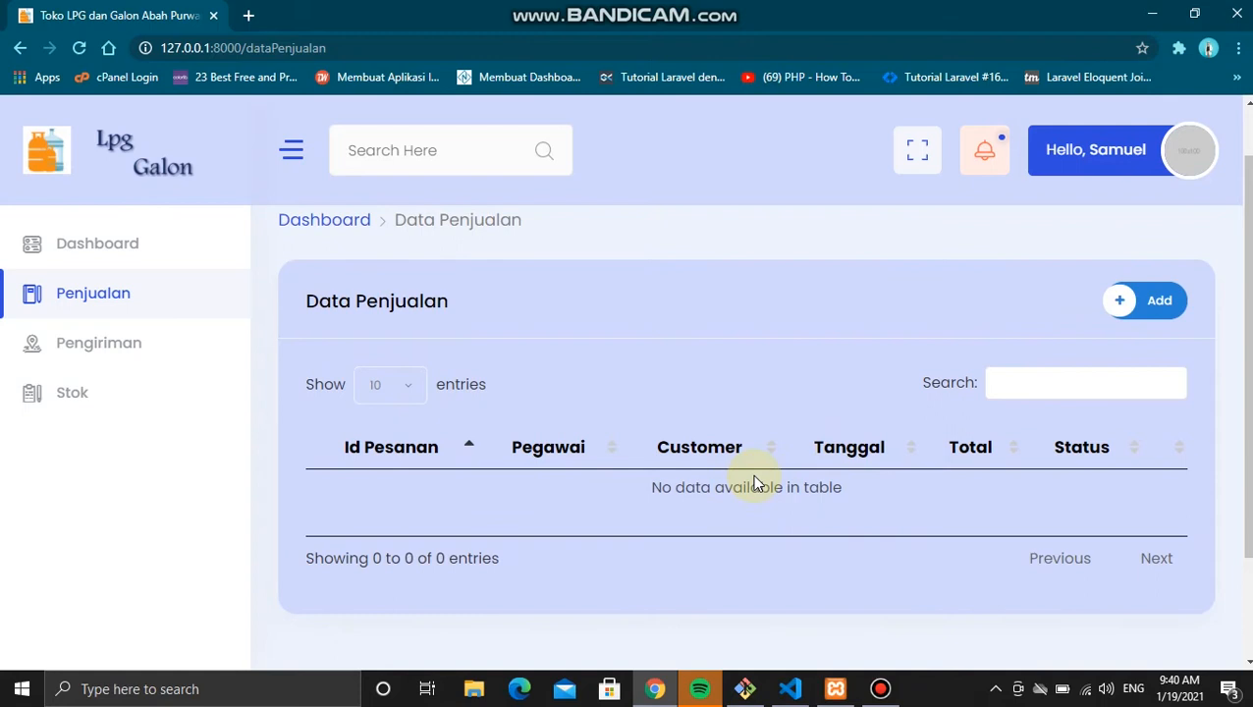
{"action": "left_click", "coordinate": [1124, 307]}
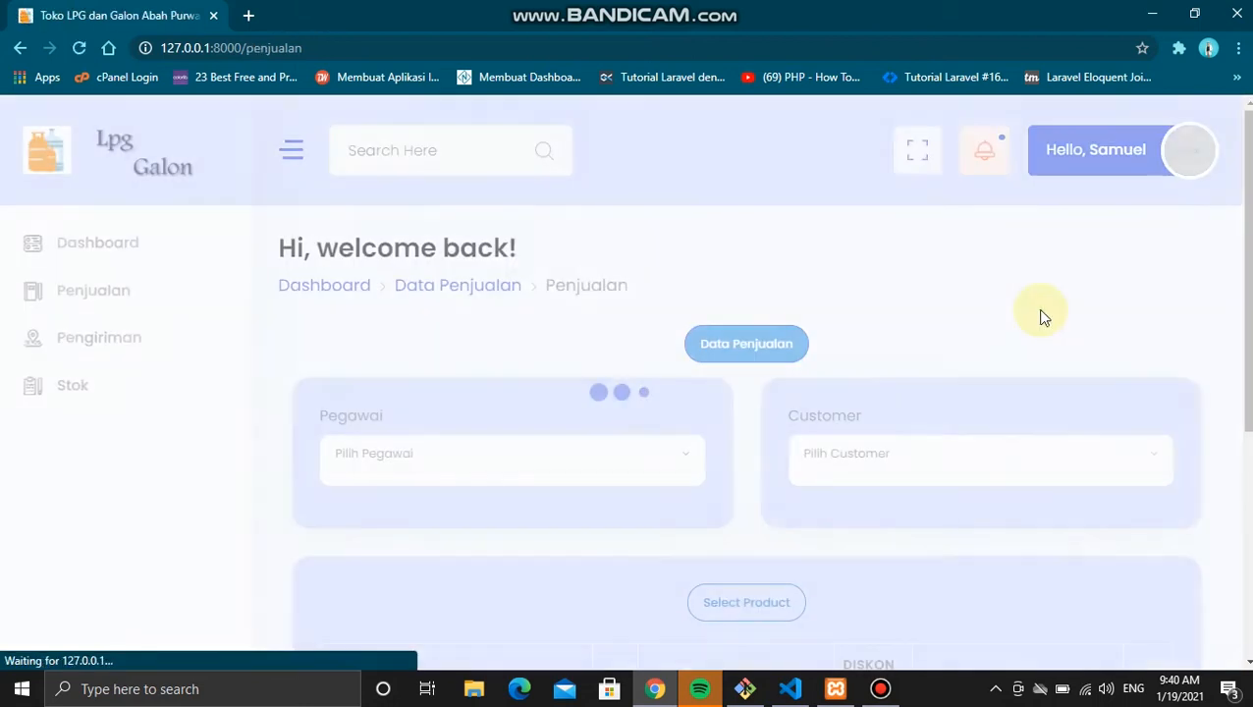
{"action": "scroll", "coordinate": [959, 355], "scroll_direction": "down", "scroll_amount": 4}
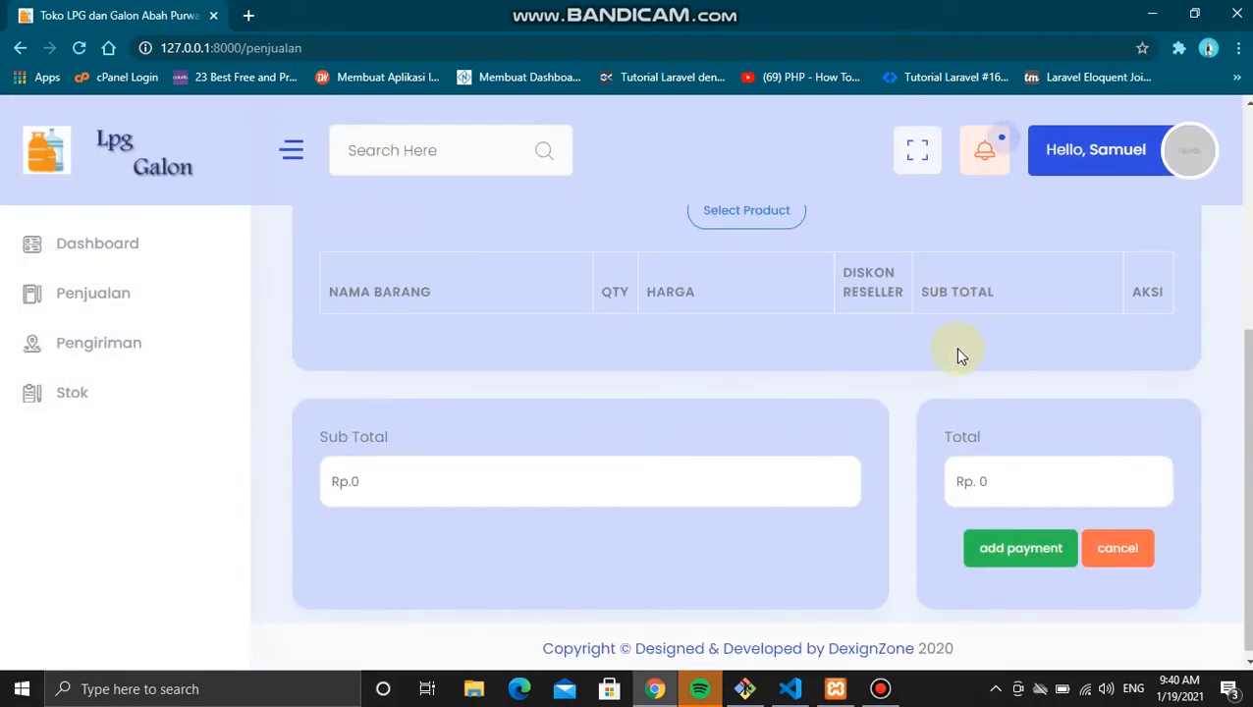
{"action": "scroll", "coordinate": [959, 355], "scroll_direction": "up", "scroll_amount": 3}
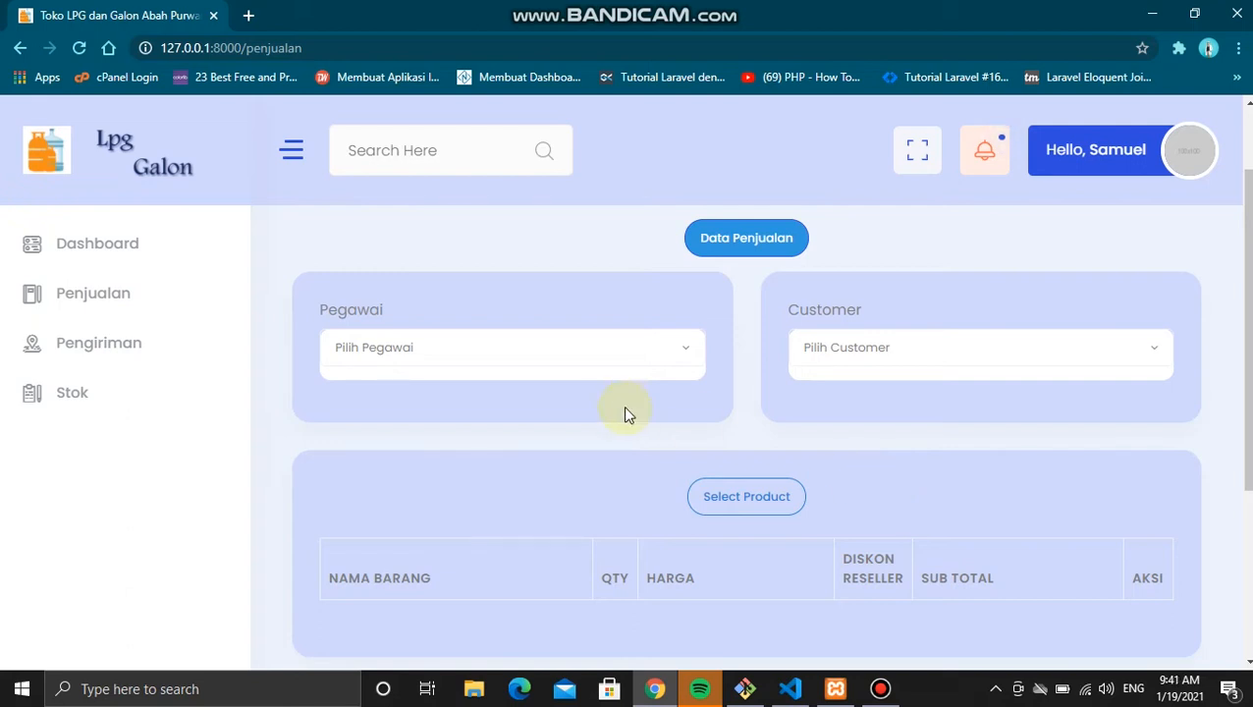
Step: Browse the empty Pengiriman delivery list, then log out of the employee account
{"action": "left_click", "coordinate": [146, 344]}
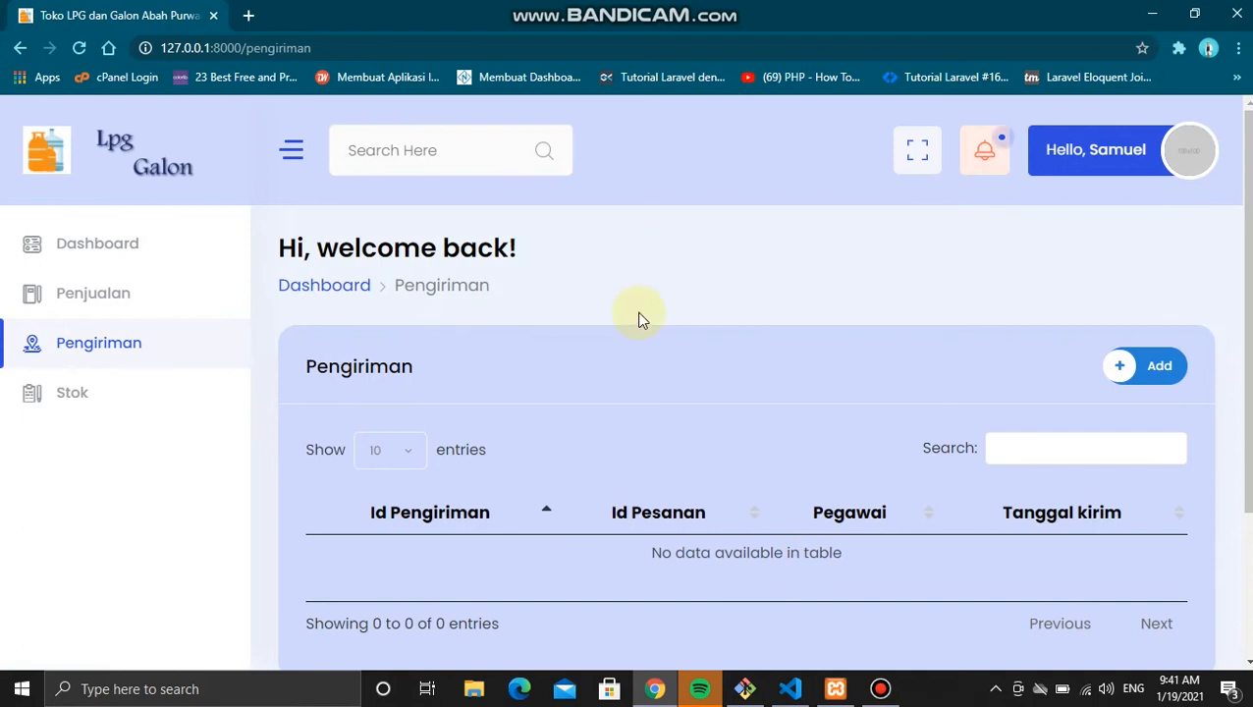
{"action": "scroll", "coordinate": [638, 455], "scroll_direction": "down", "scroll_amount": 2}
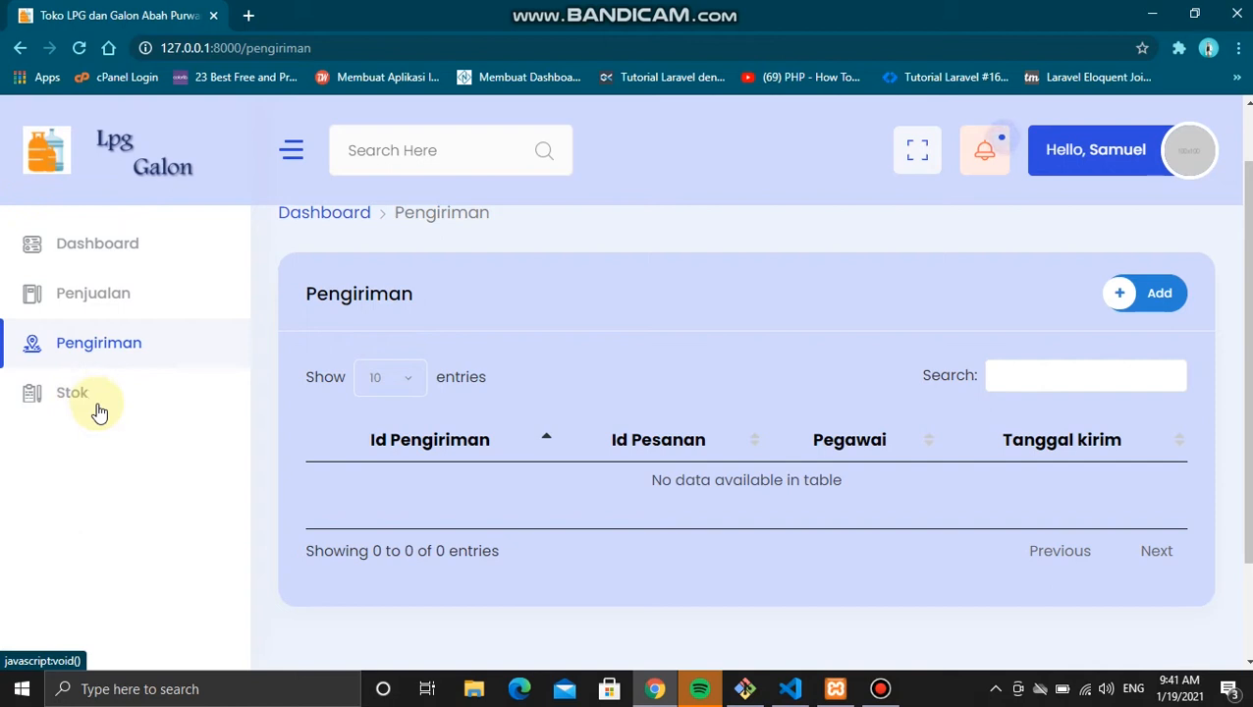
{"action": "scroll", "coordinate": [271, 442], "scroll_direction": "up", "scroll_amount": 1}
{"action": "scroll", "coordinate": [268, 440], "scroll_direction": "up", "scroll_amount": 1}
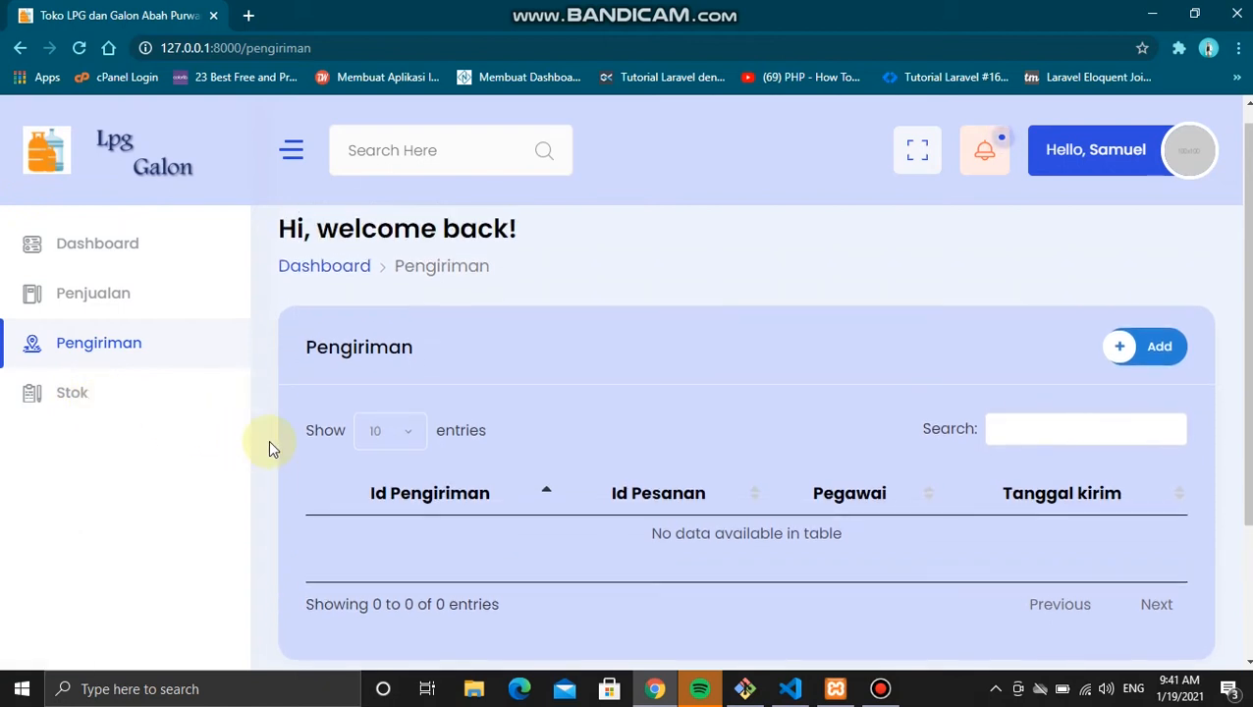
{"action": "scroll", "coordinate": [699, 339], "scroll_direction": "up", "scroll_amount": 1}
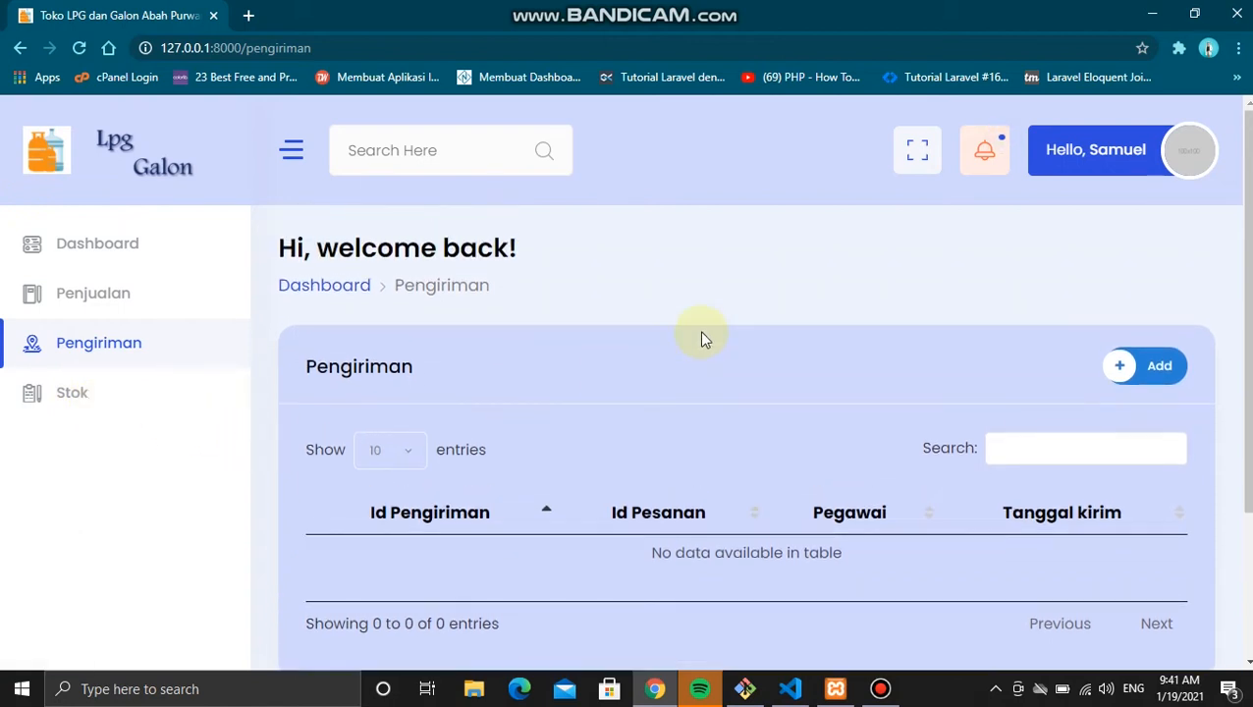
{"action": "left_click", "coordinate": [1193, 164]}
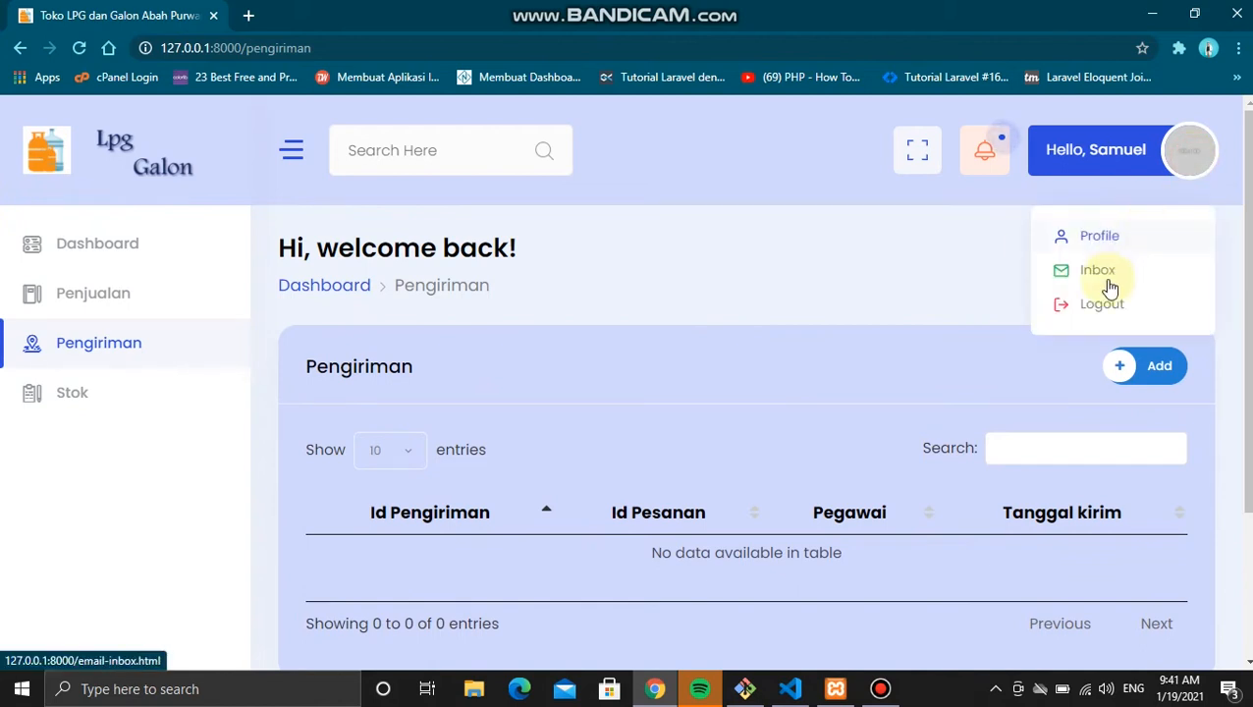
{"action": "left_click", "coordinate": [1091, 304]}
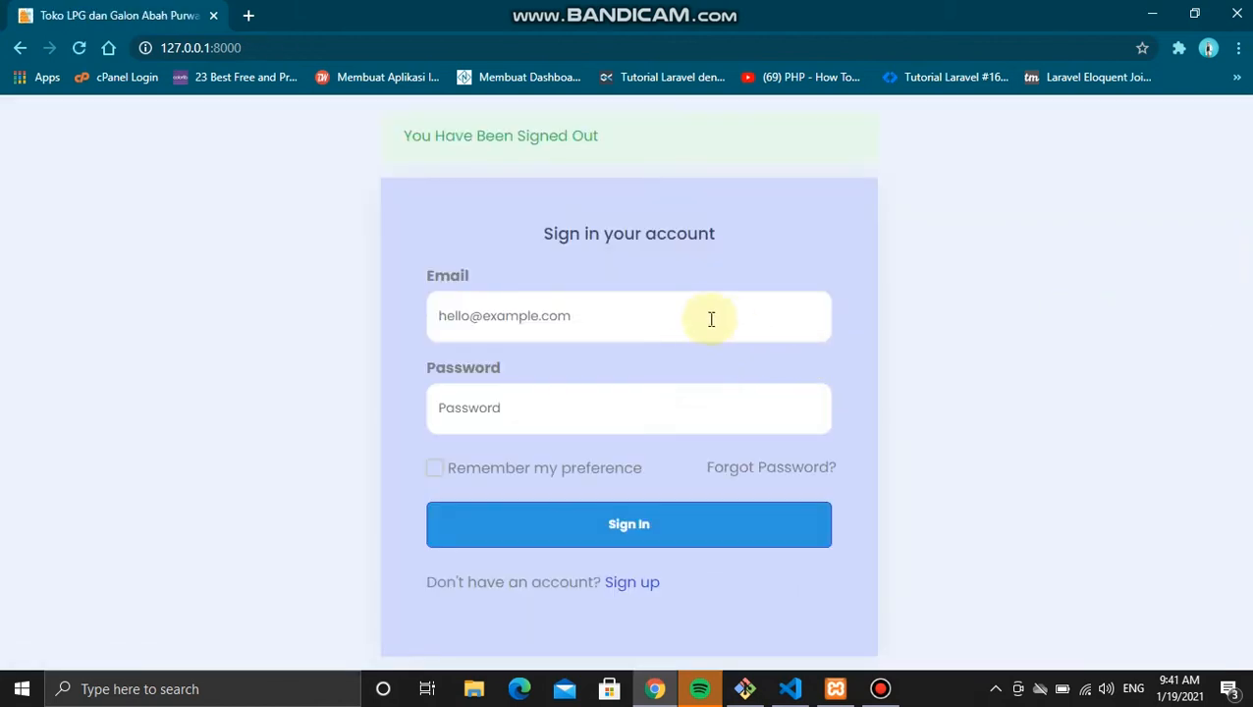
Step: Sign in with the saved admin e-mail and its password, dismissing Chrome's breach warning
{"action": "left_click", "coordinate": [711, 318]}
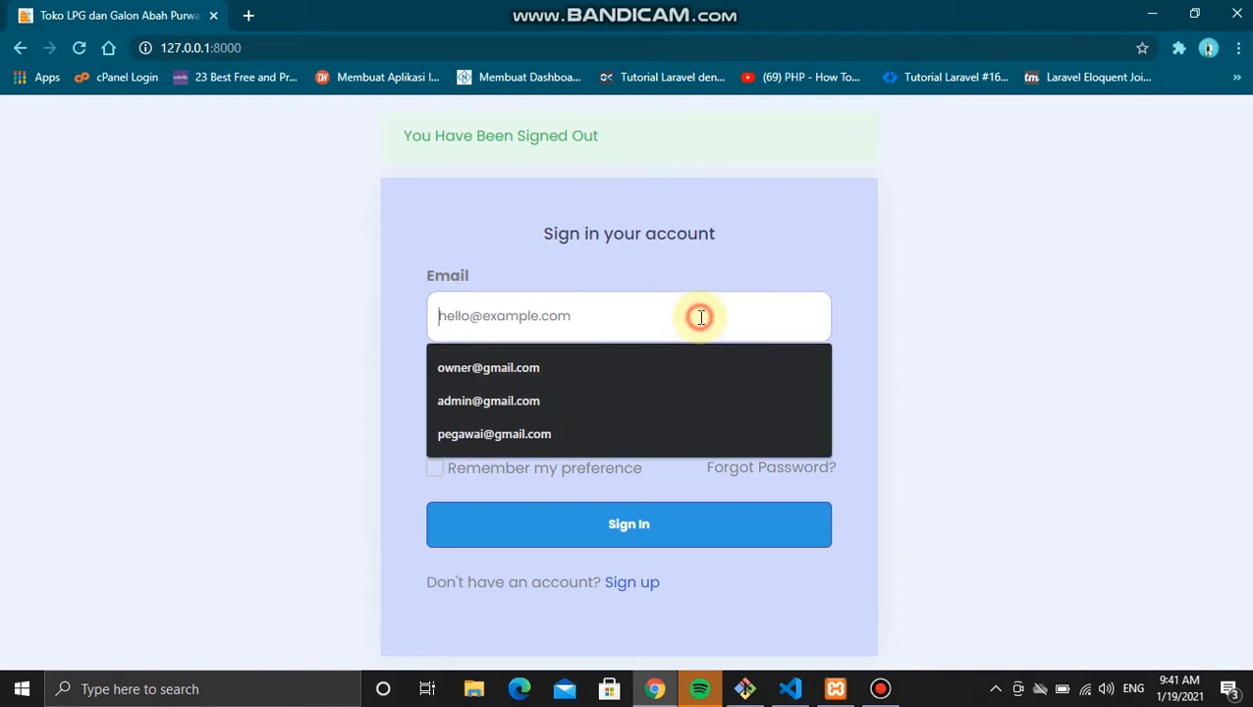
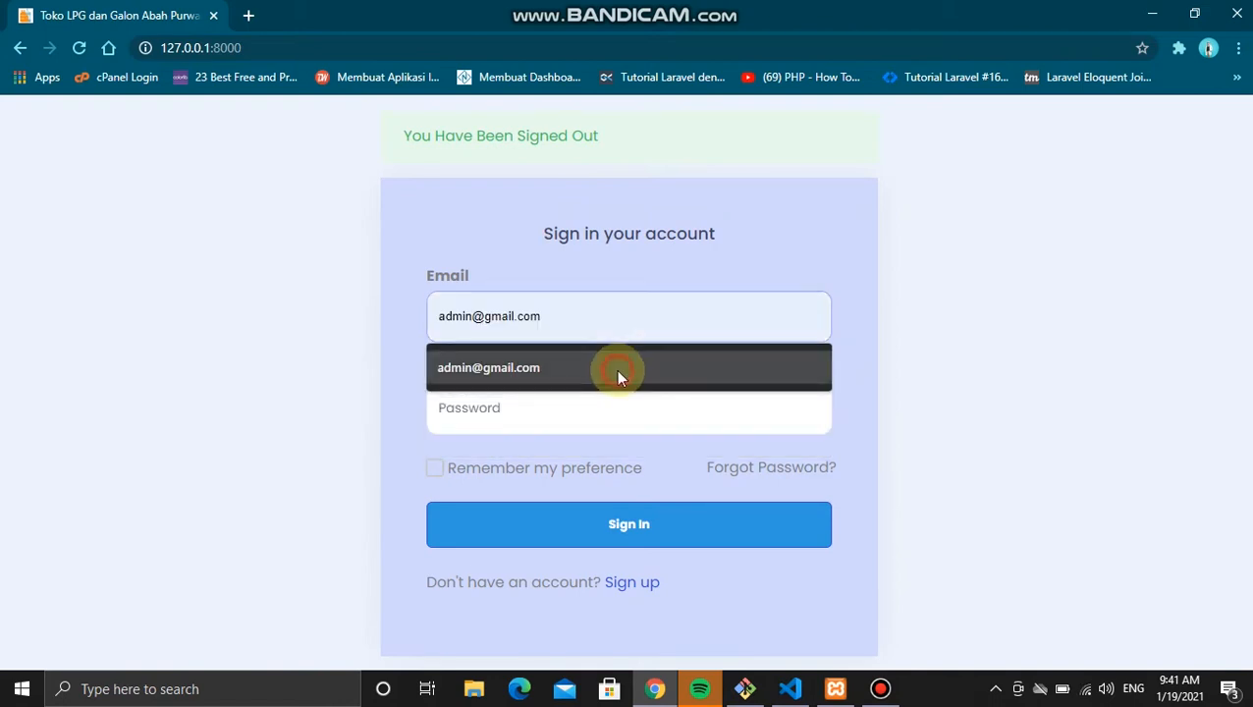
{"action": "left_click", "coordinate": [616, 369]}
{"action": "left_click", "coordinate": [559, 408]}
{"action": "type", "text": "admin"}
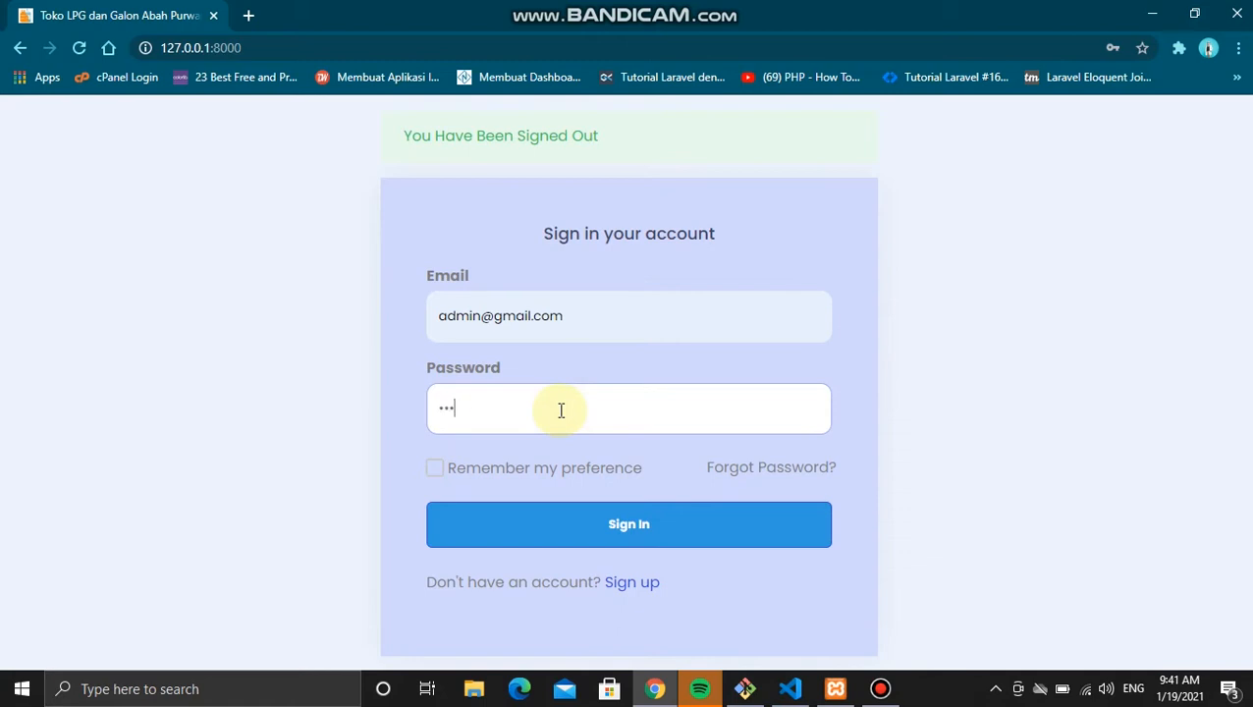
{"action": "left_click", "coordinate": [564, 548]}
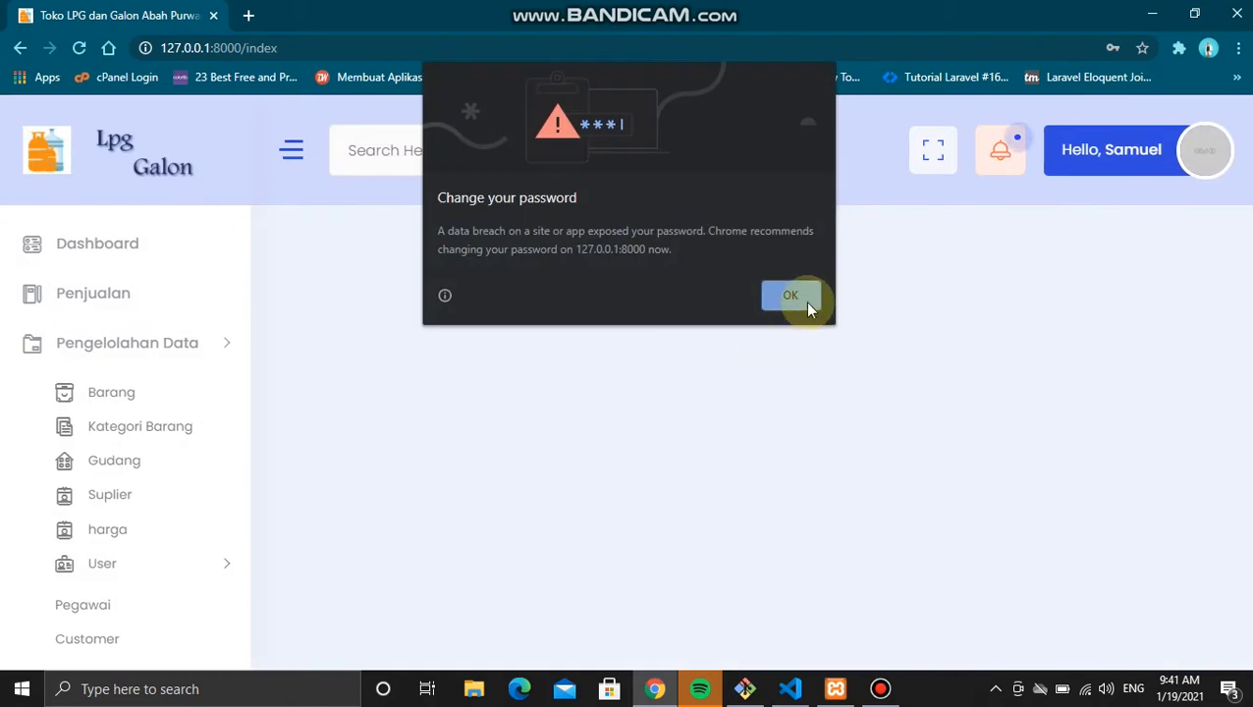
{"action": "left_click", "coordinate": [788, 294]}
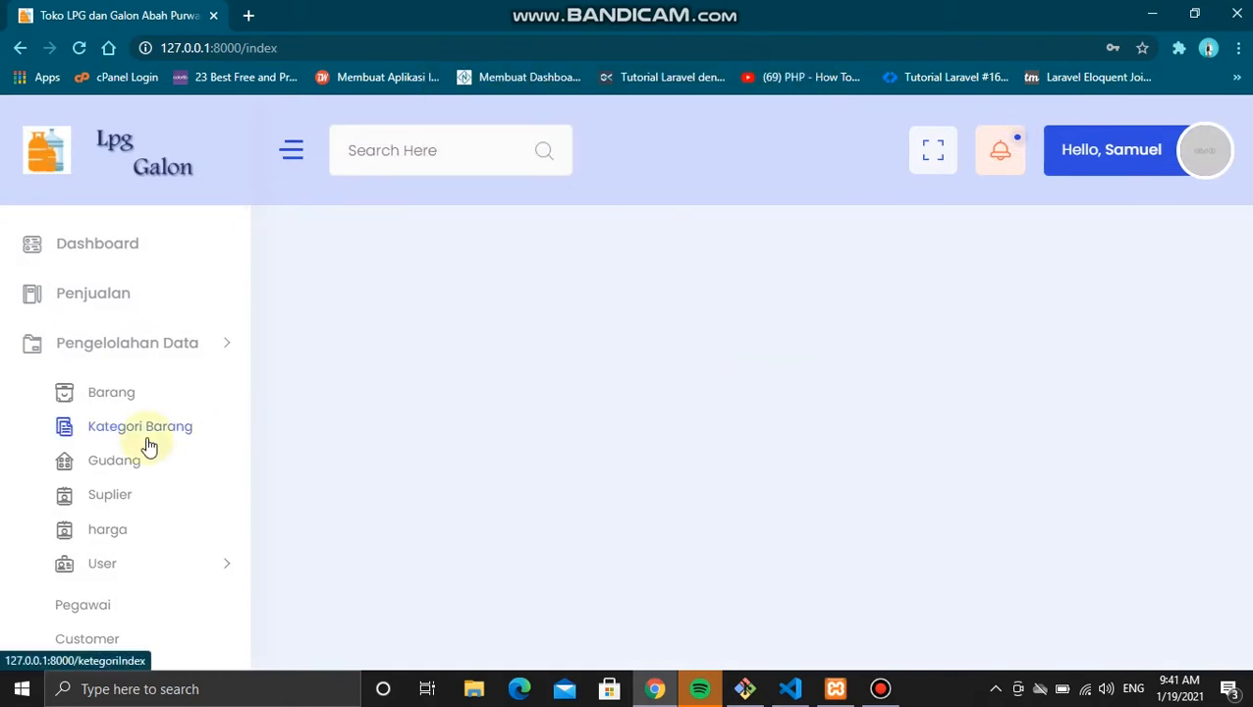
Step: Scroll the admin dashboard and go to the Penjualan sales list
{"action": "scroll", "coordinate": [149, 447], "scroll_direction": "down", "scroll_amount": 2}
{"action": "scroll", "coordinate": [150, 447], "scroll_direction": "up", "scroll_amount": 2}
{"action": "scroll", "coordinate": [149, 447], "scroll_direction": "down", "scroll_amount": 2}
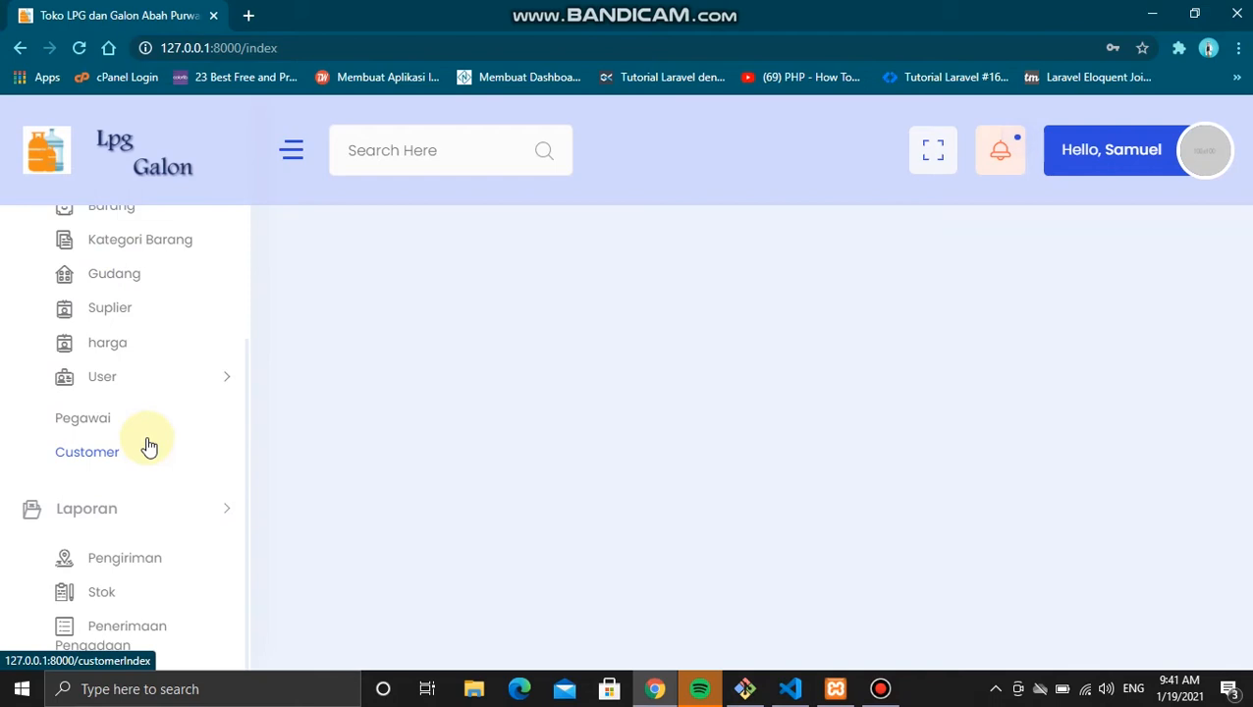
{"action": "scroll", "coordinate": [149, 447], "scroll_direction": "up", "scroll_amount": 2}
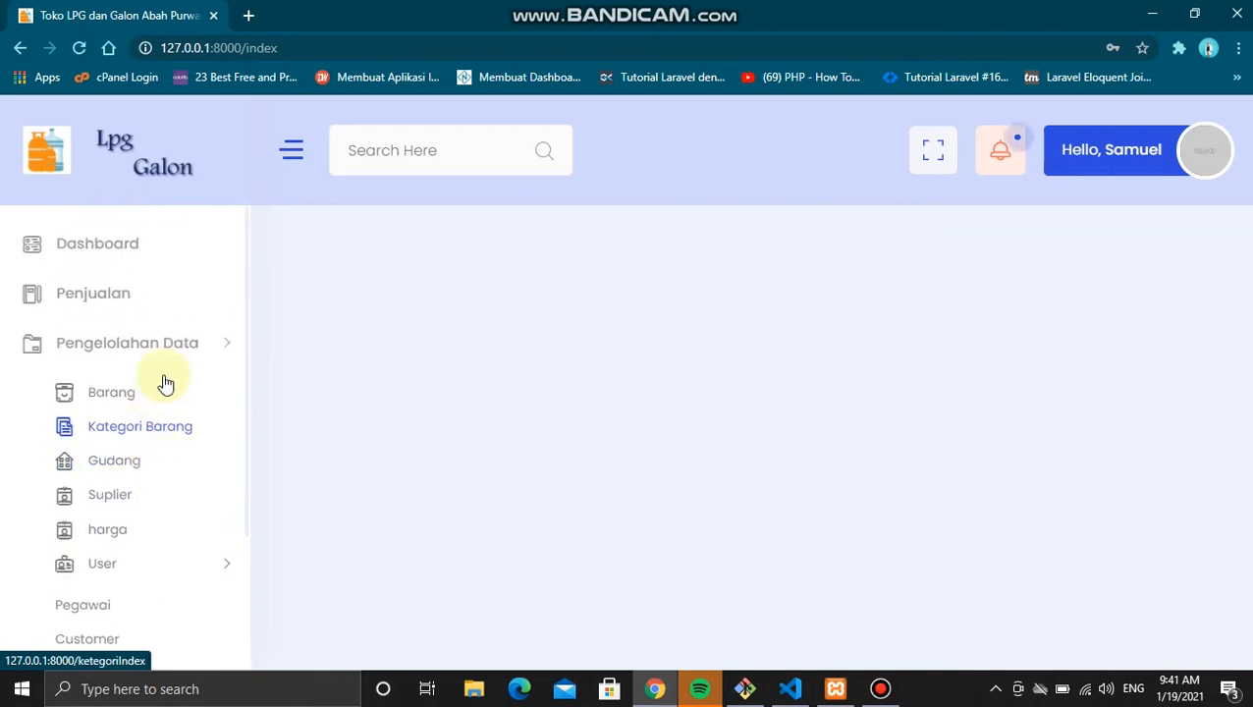
{"action": "left_click", "coordinate": [153, 302]}
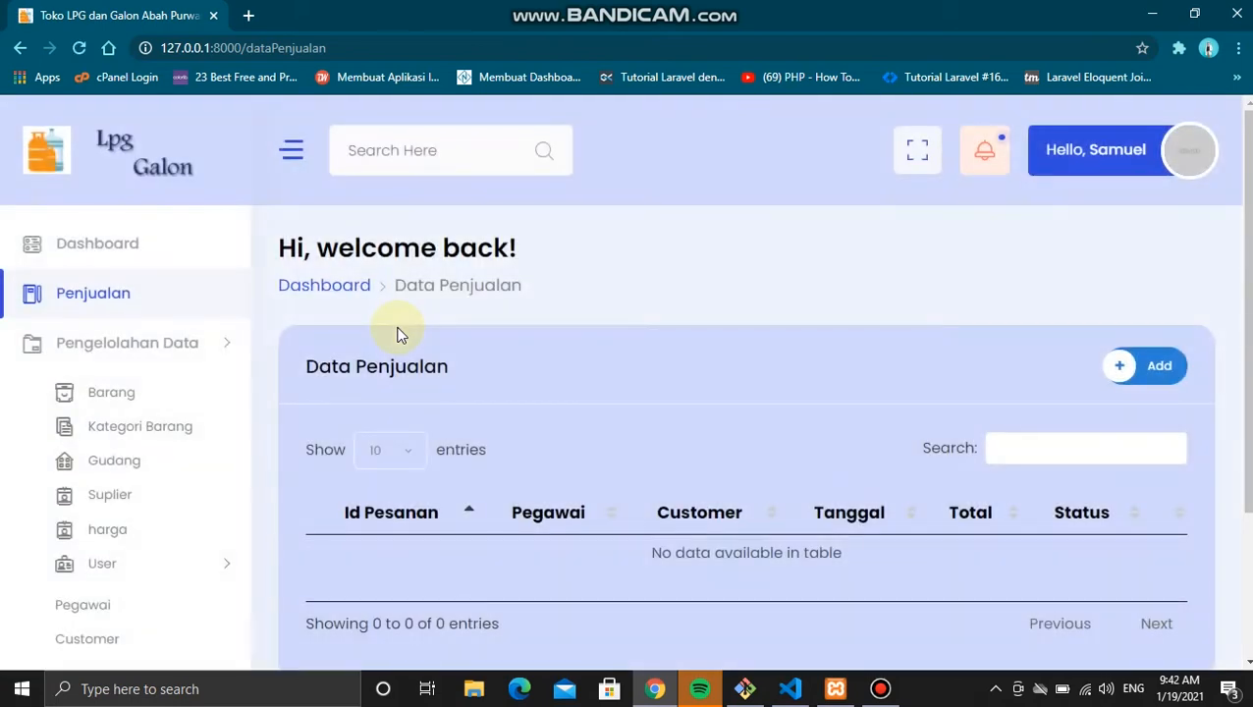
Step: Open the Data Barang list and preview, then close, the add-item form
{"action": "scroll", "coordinate": [397, 334], "scroll_direction": "down", "scroll_amount": 2}
{"action": "scroll", "coordinate": [398, 334], "scroll_direction": "up", "scroll_amount": 2}
{"action": "scroll", "coordinate": [397, 334], "scroll_direction": "down", "scroll_amount": 1}
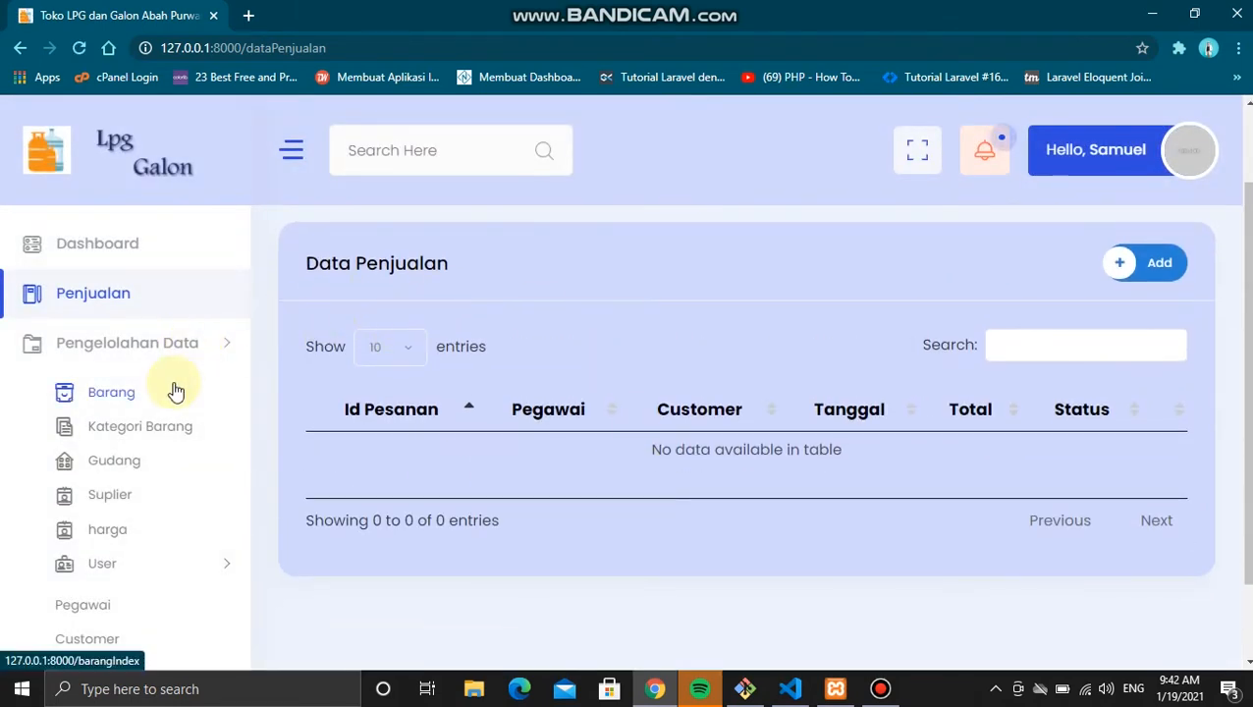
{"action": "scroll", "coordinate": [174, 392], "scroll_direction": "down", "scroll_amount": 3}
{"action": "scroll", "coordinate": [174, 392], "scroll_direction": "up", "scroll_amount": 1}
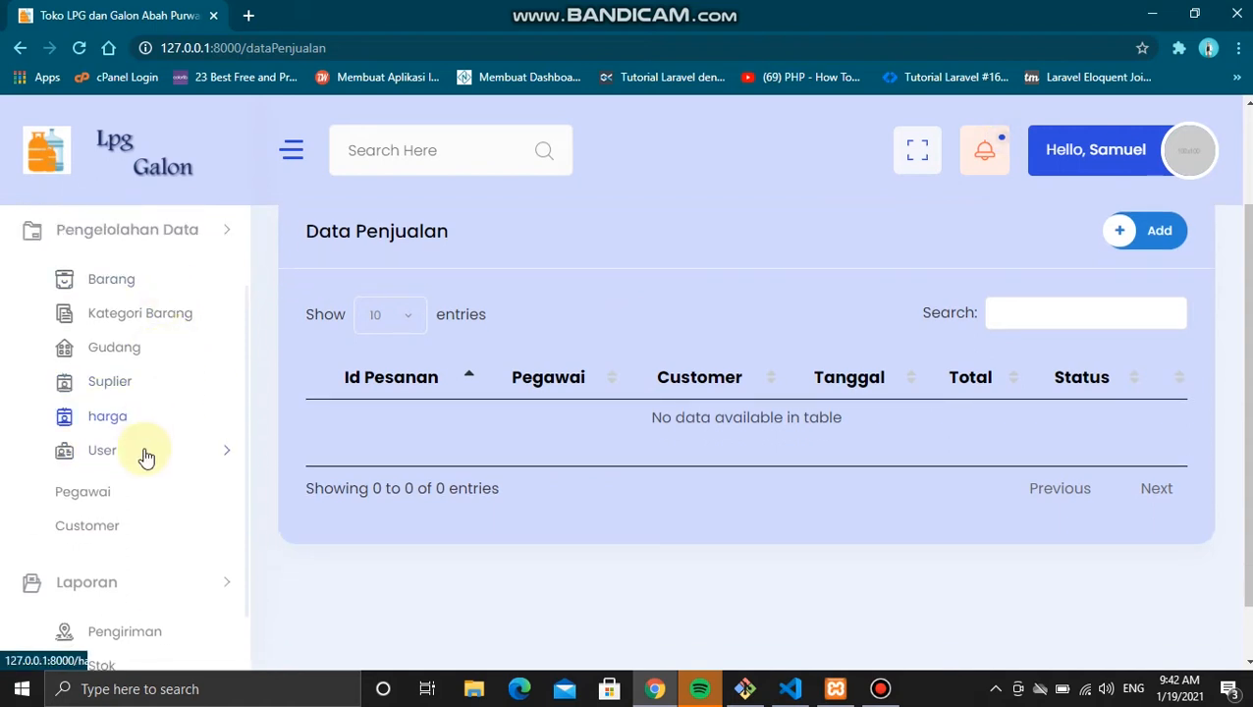
{"action": "scroll", "coordinate": [168, 428], "scroll_direction": "down", "scroll_amount": 1}
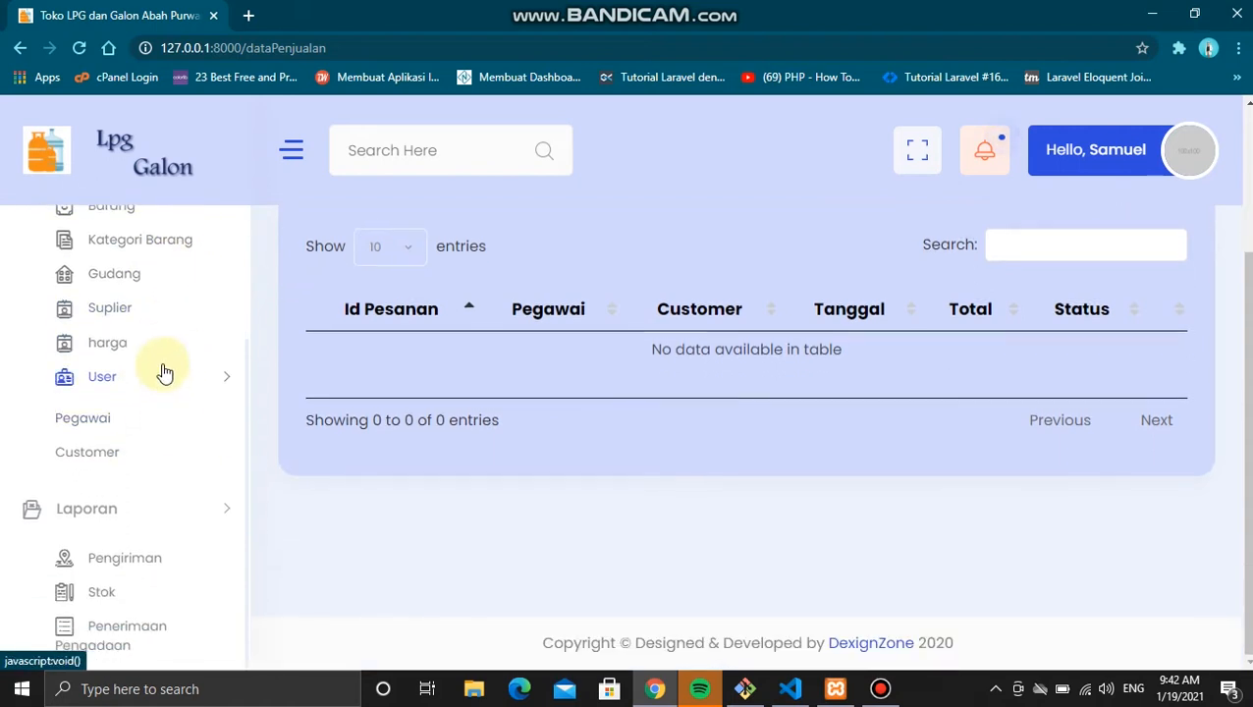
{"action": "scroll", "coordinate": [162, 372], "scroll_direction": "up", "scroll_amount": 2}
{"action": "left_click", "coordinate": [164, 323]}
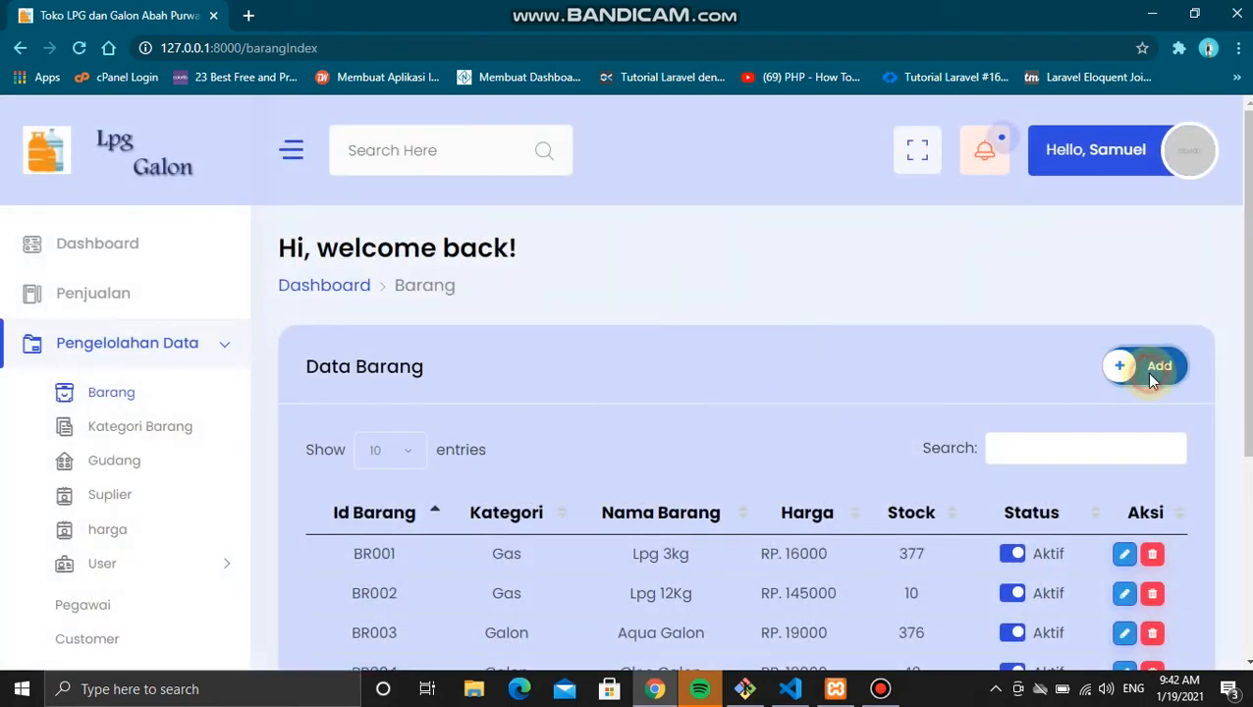
{"action": "left_click", "coordinate": [1152, 374]}
{"action": "left_click", "coordinate": [823, 594]}
Step: Preview BR001's edit form, try deleting BR001 and BR006, then view Kategori Barang
{"action": "left_click", "coordinate": [1124, 554]}
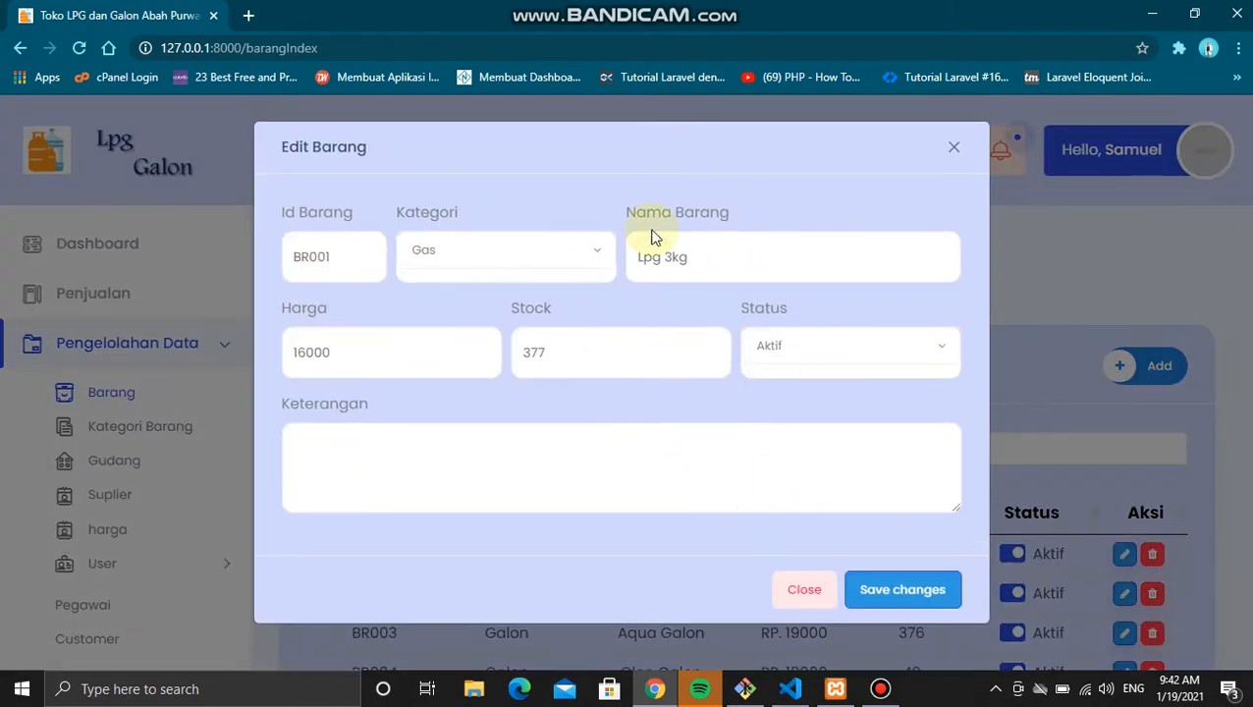
{"action": "left_click", "coordinate": [804, 592]}
{"action": "left_click", "coordinate": [1156, 556]}
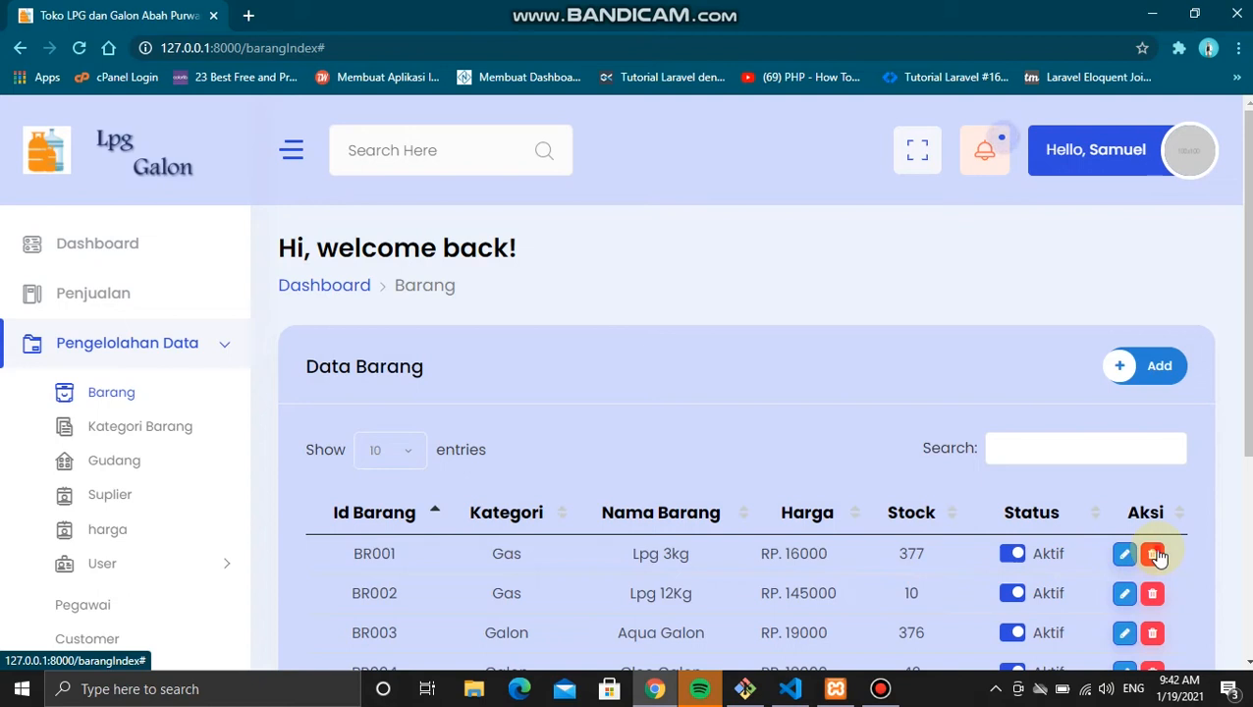
{"action": "scroll", "coordinate": [1157, 555], "scroll_direction": "down", "scroll_amount": 2}
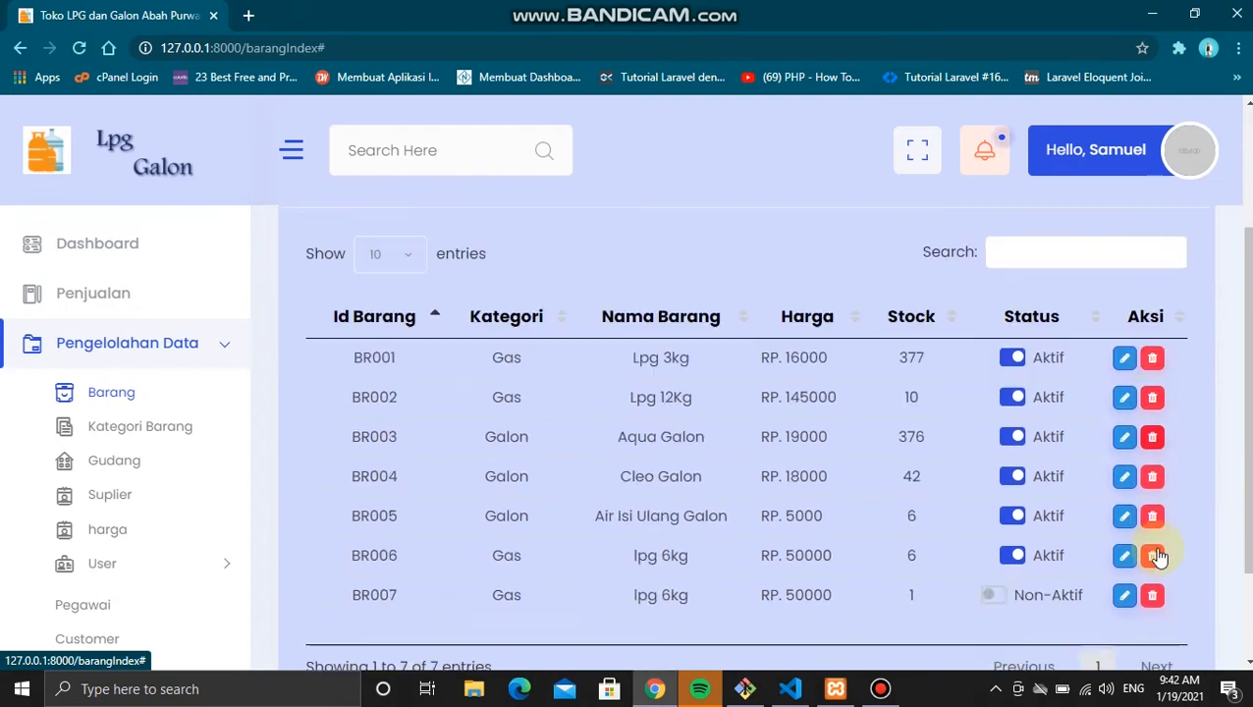
{"action": "left_click", "coordinate": [1158, 556]}
{"action": "left_click", "coordinate": [179, 432]}
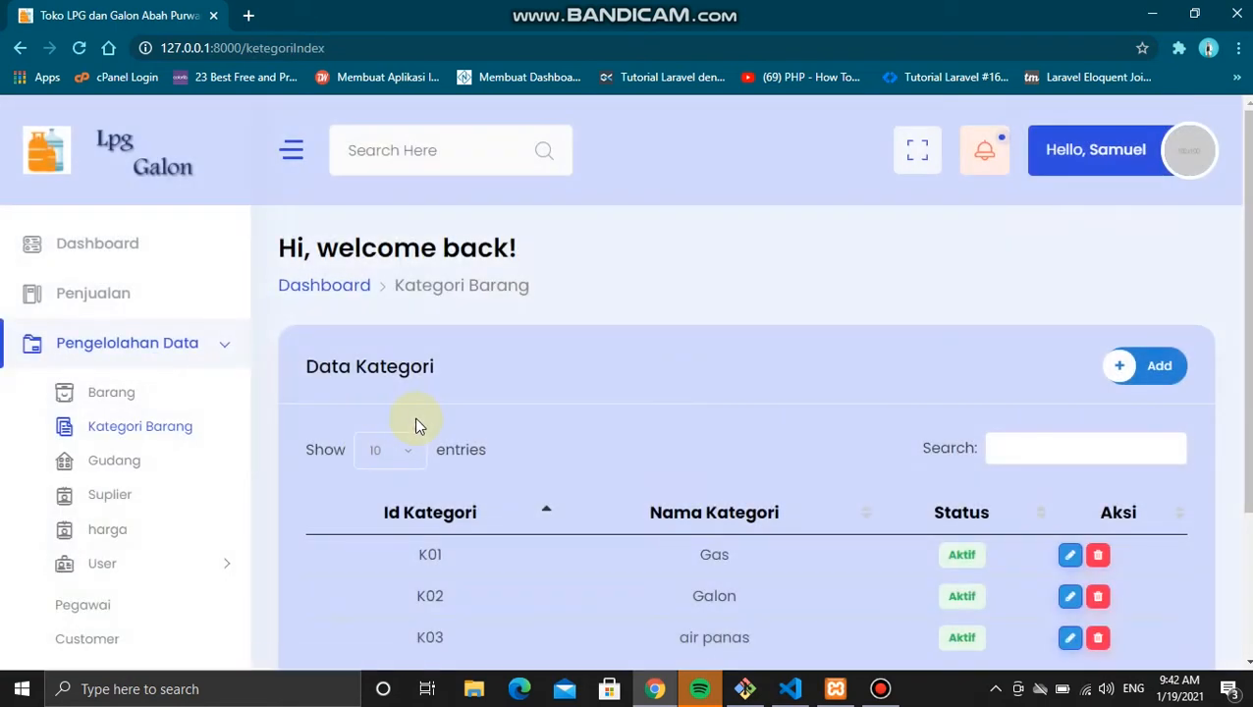
Step: Browse the Gudang warehouse list and the Suplier supplier list
{"action": "scroll", "coordinate": [417, 425], "scroll_direction": "down", "scroll_amount": 1}
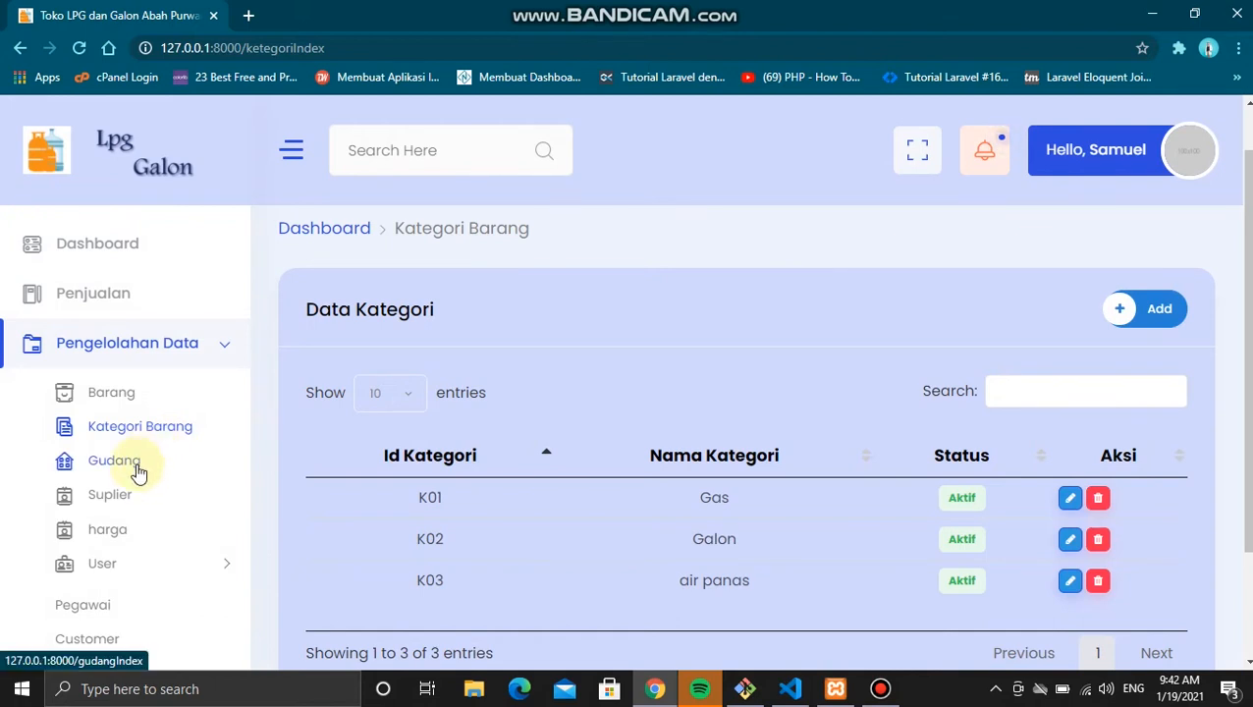
{"action": "left_click", "coordinate": [137, 470]}
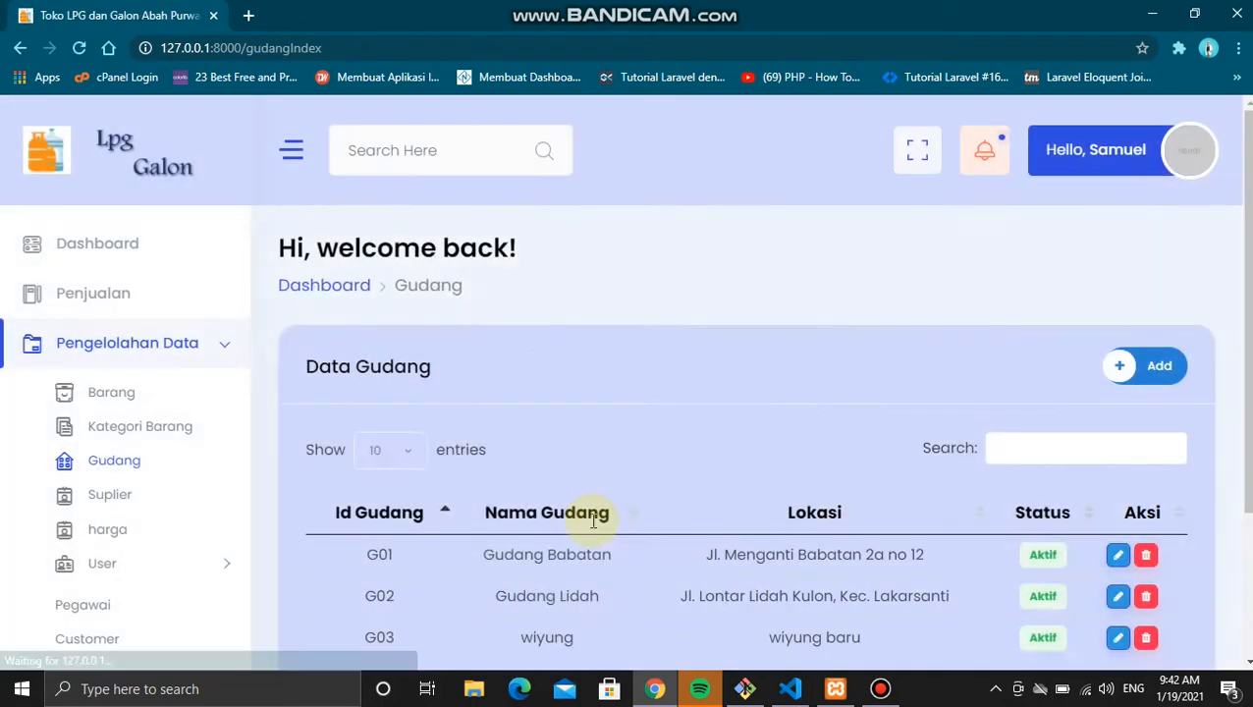
{"action": "scroll", "coordinate": [592, 527], "scroll_direction": "down", "scroll_amount": 2}
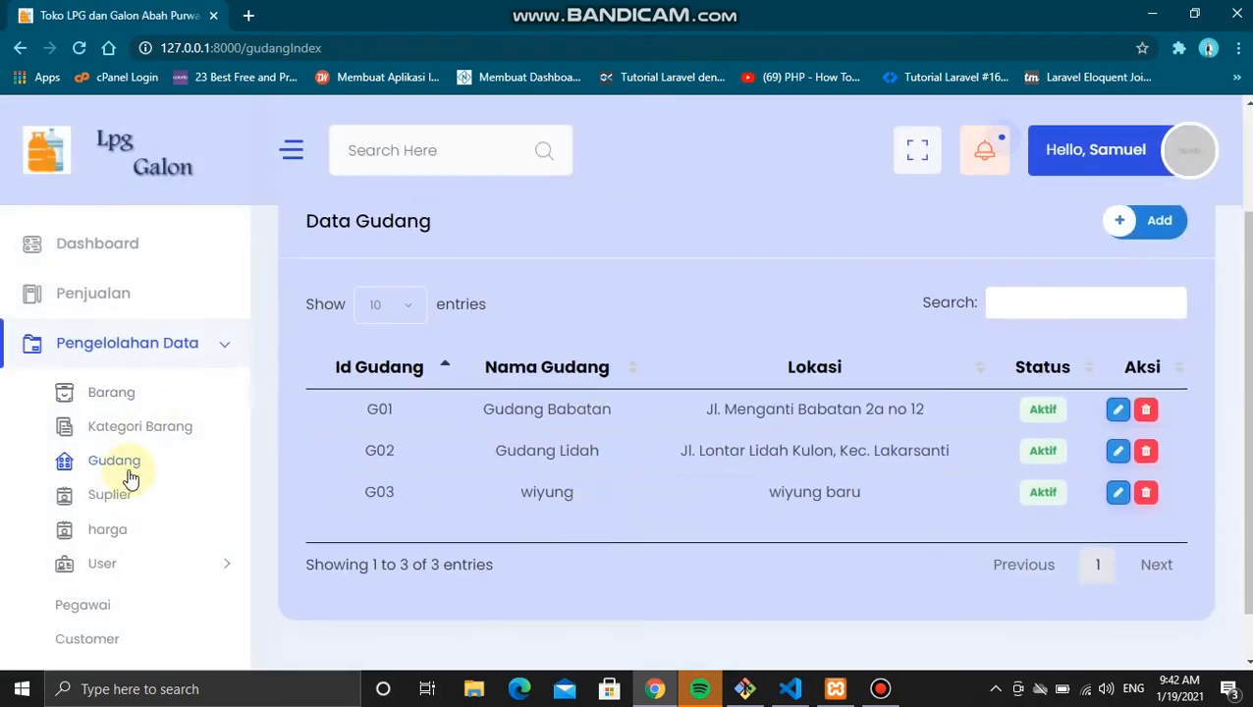
{"action": "left_click", "coordinate": [108, 494]}
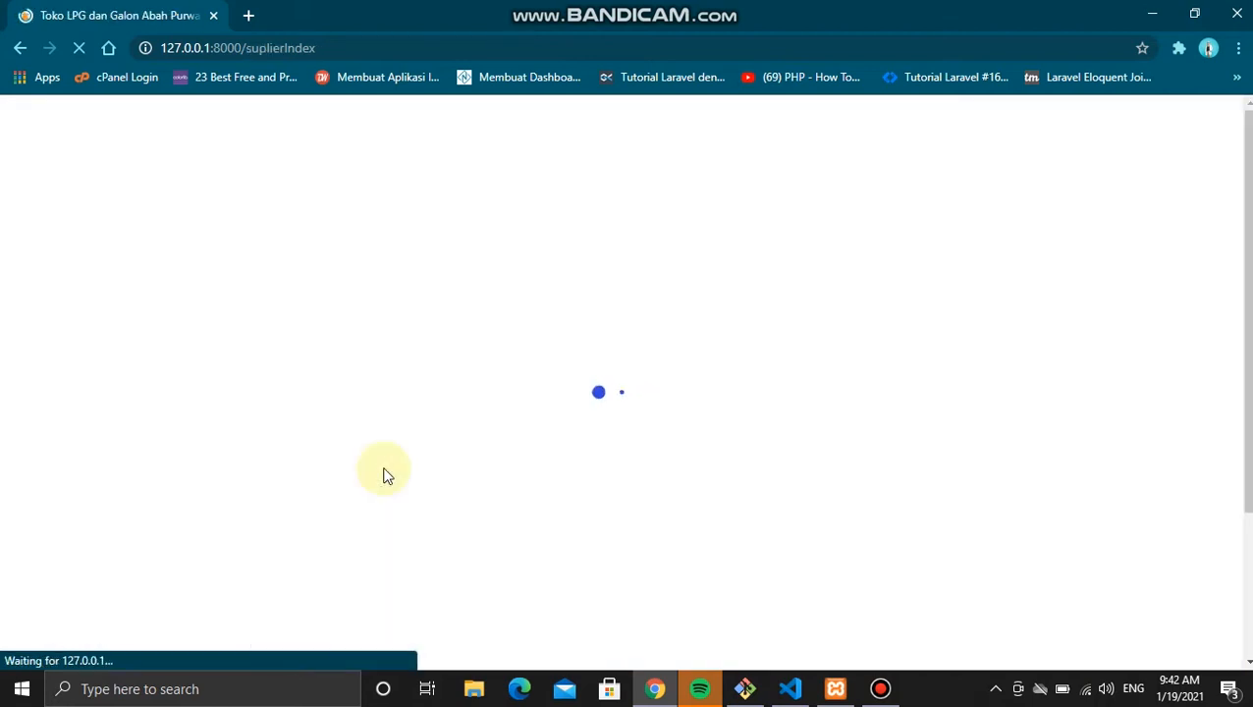
{"action": "scroll", "coordinate": [382, 466], "scroll_direction": "down", "scroll_amount": 2}
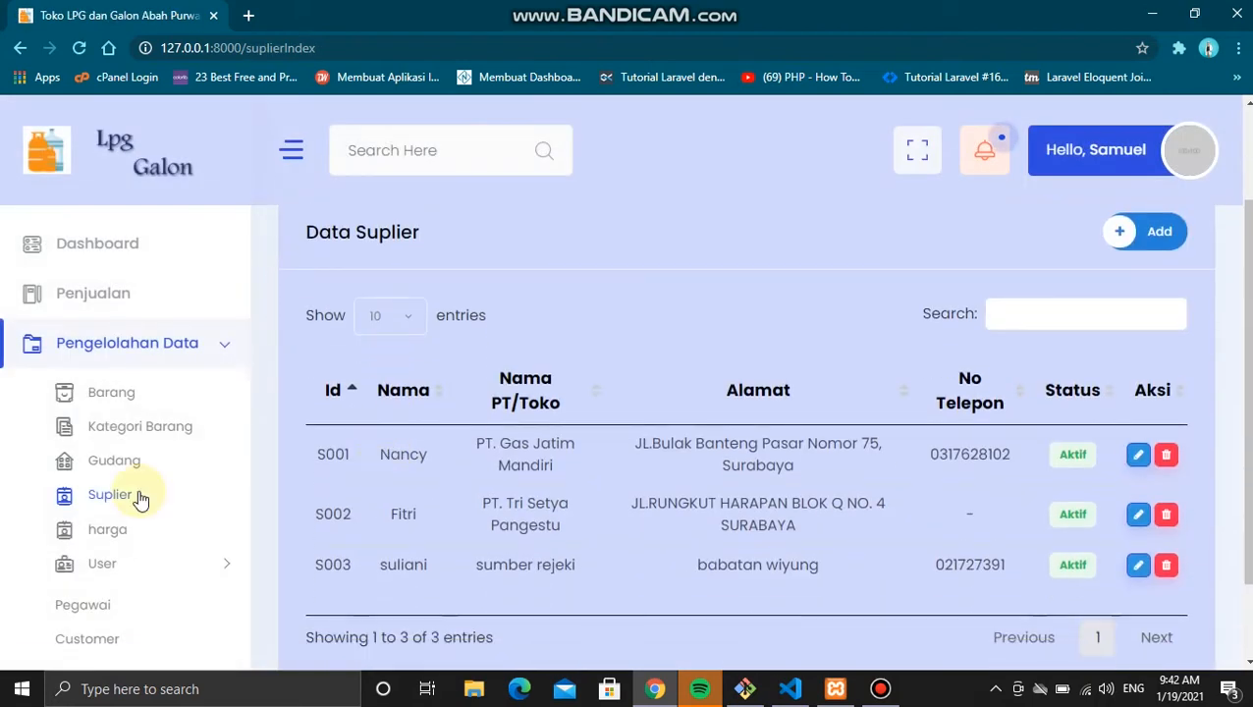
{"action": "scroll", "coordinate": [138, 497], "scroll_direction": "down", "scroll_amount": 2}
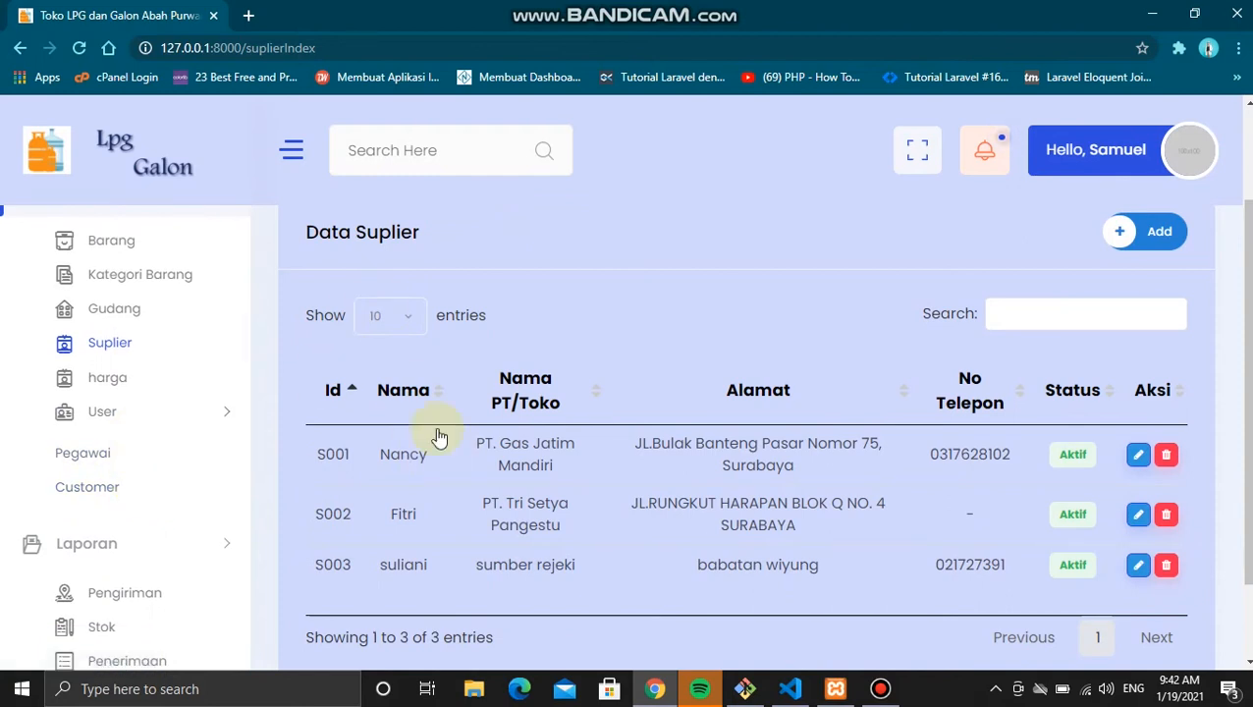
Step: Browse the harga price list and the Data Pegawai employee list
{"action": "left_click", "coordinate": [121, 385]}
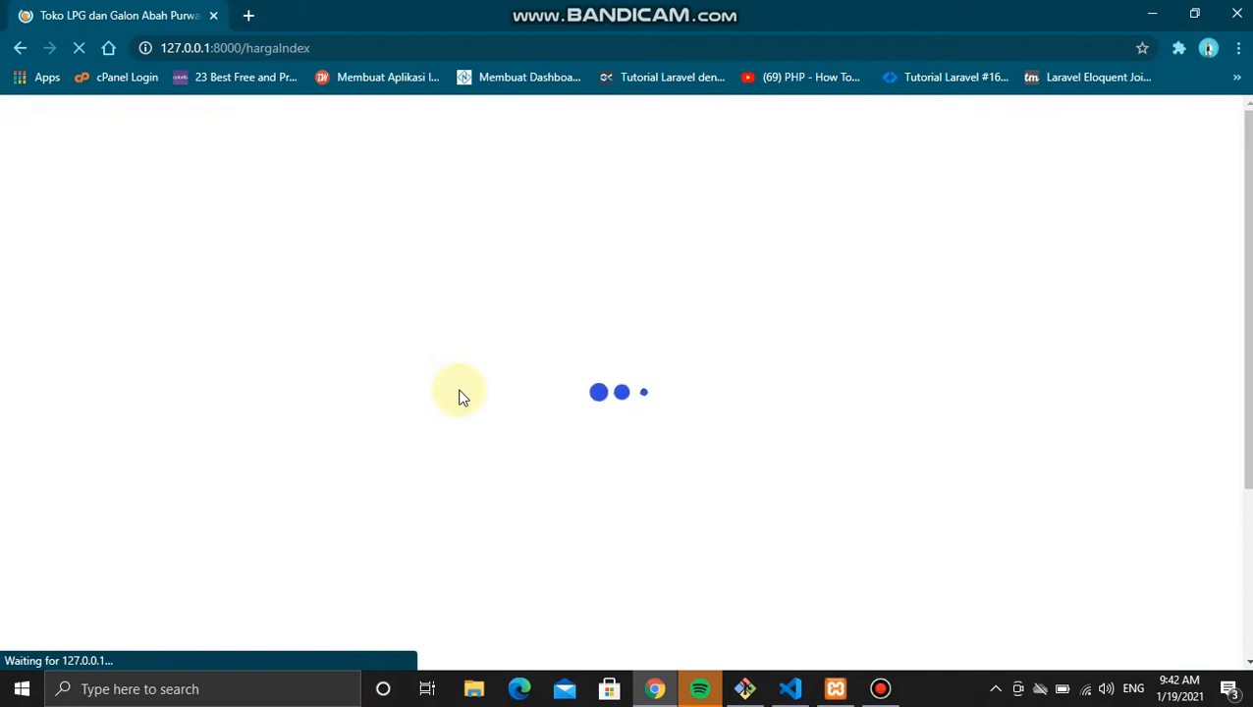
{"action": "scroll", "coordinate": [460, 395], "scroll_direction": "down", "scroll_amount": 1}
{"action": "scroll", "coordinate": [174, 419], "scroll_direction": "down", "scroll_amount": 1}
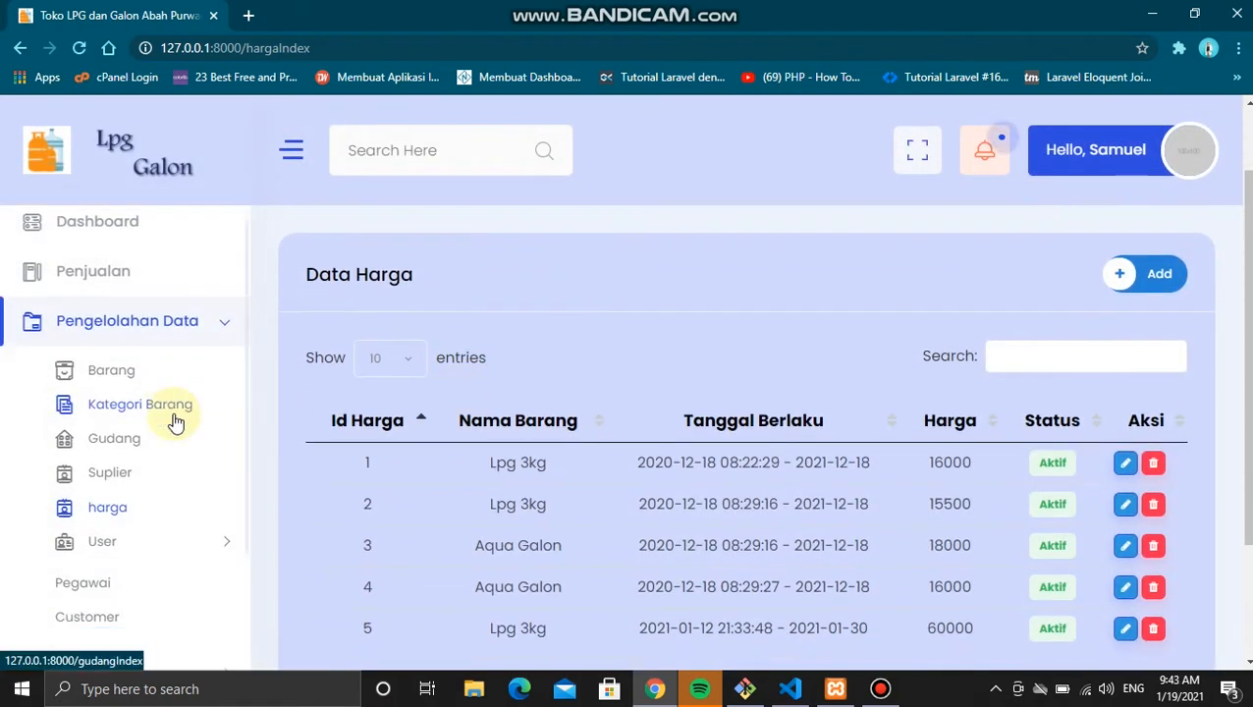
{"action": "left_click", "coordinate": [111, 507]}
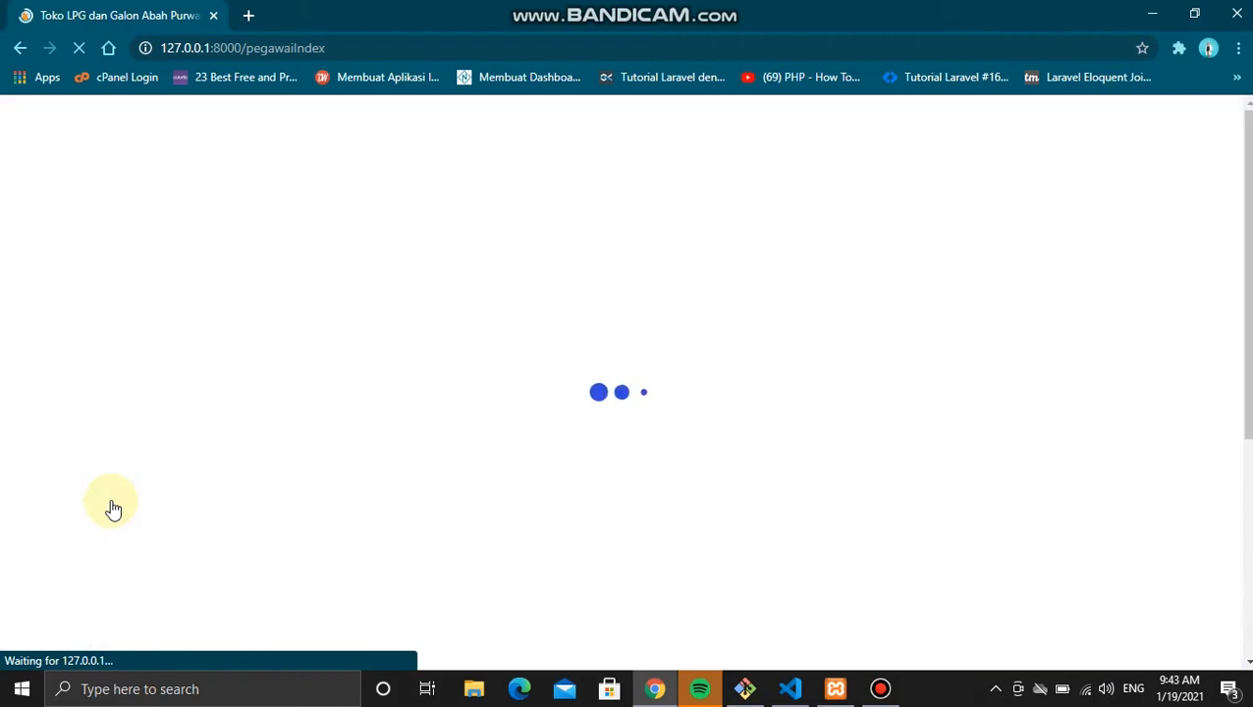
{"action": "scroll", "coordinate": [363, 491], "scroll_direction": "down", "scroll_amount": 2}
{"action": "scroll", "coordinate": [362, 491], "scroll_direction": "down", "scroll_amount": 1}
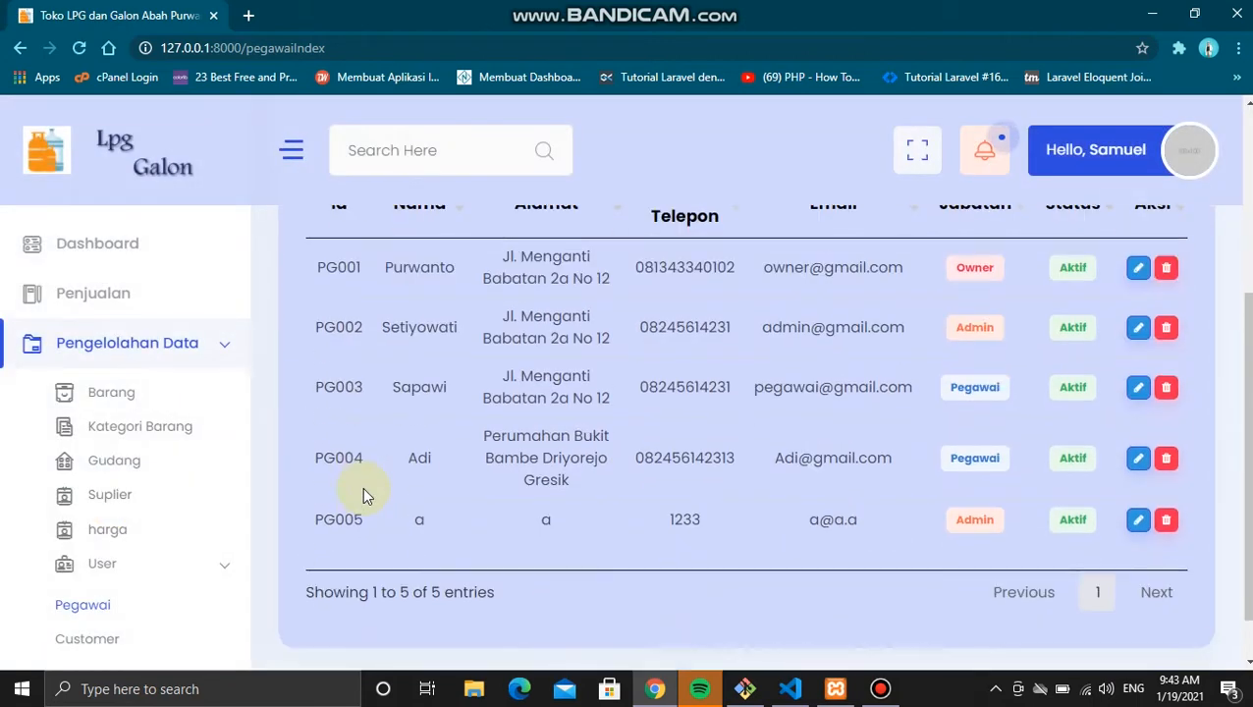
{"action": "scroll", "coordinate": [140, 577], "scroll_direction": "down", "scroll_amount": 1}
Step: Review the Data Customer list with its single customer C0001 Umum, then open the account menu
{"action": "left_click", "coordinate": [68, 530]}
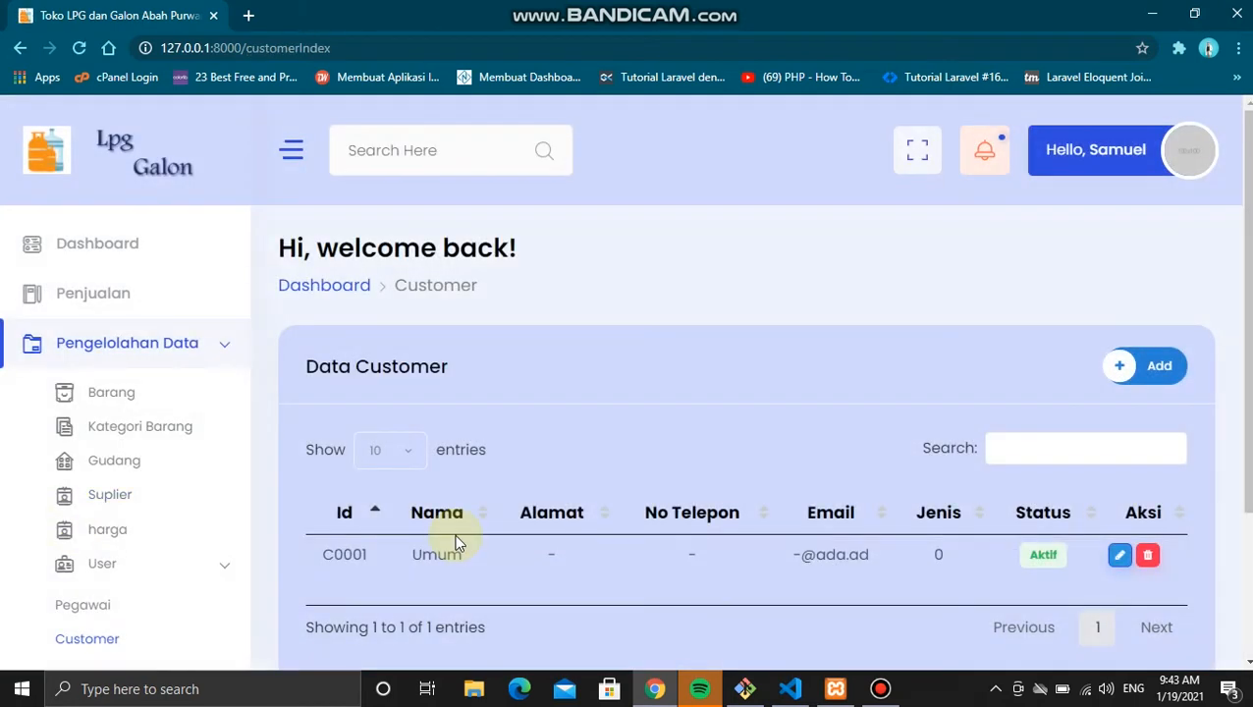
{"action": "scroll", "coordinate": [455, 533], "scroll_direction": "down", "scroll_amount": 1}
{"action": "scroll", "coordinate": [31, 558], "scroll_direction": "down", "scroll_amount": 3}
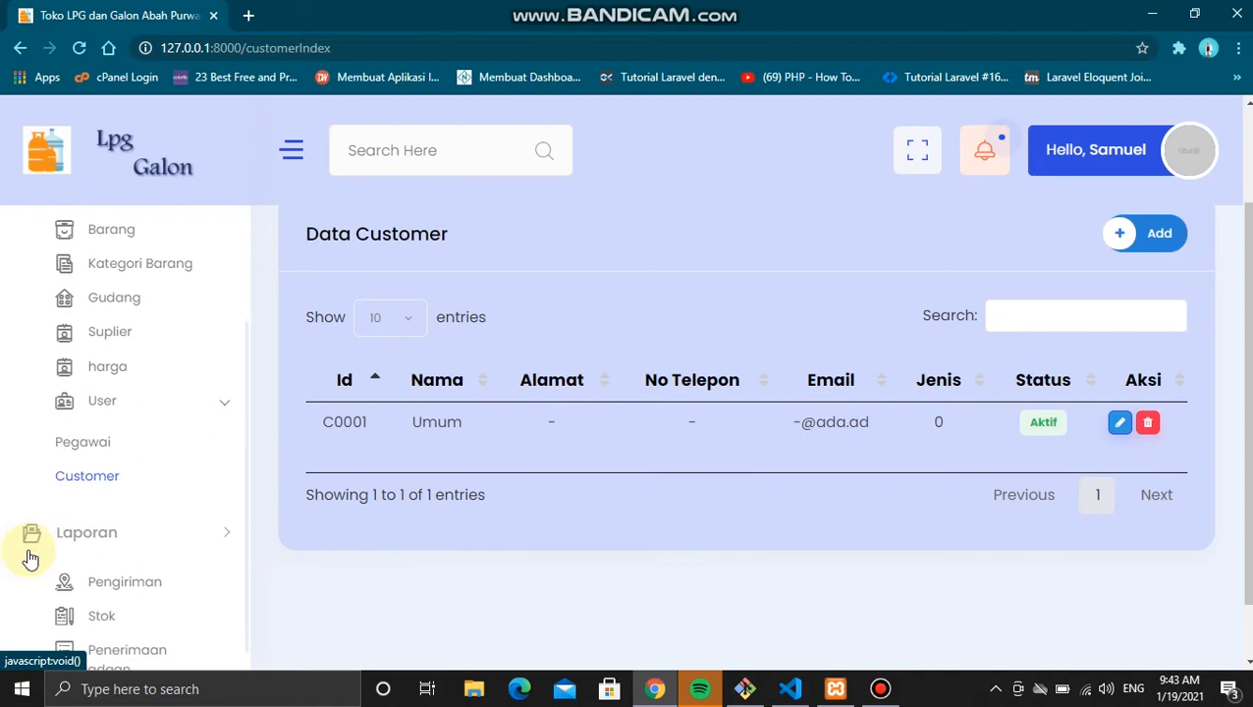
{"action": "left_click", "coordinate": [140, 568]}
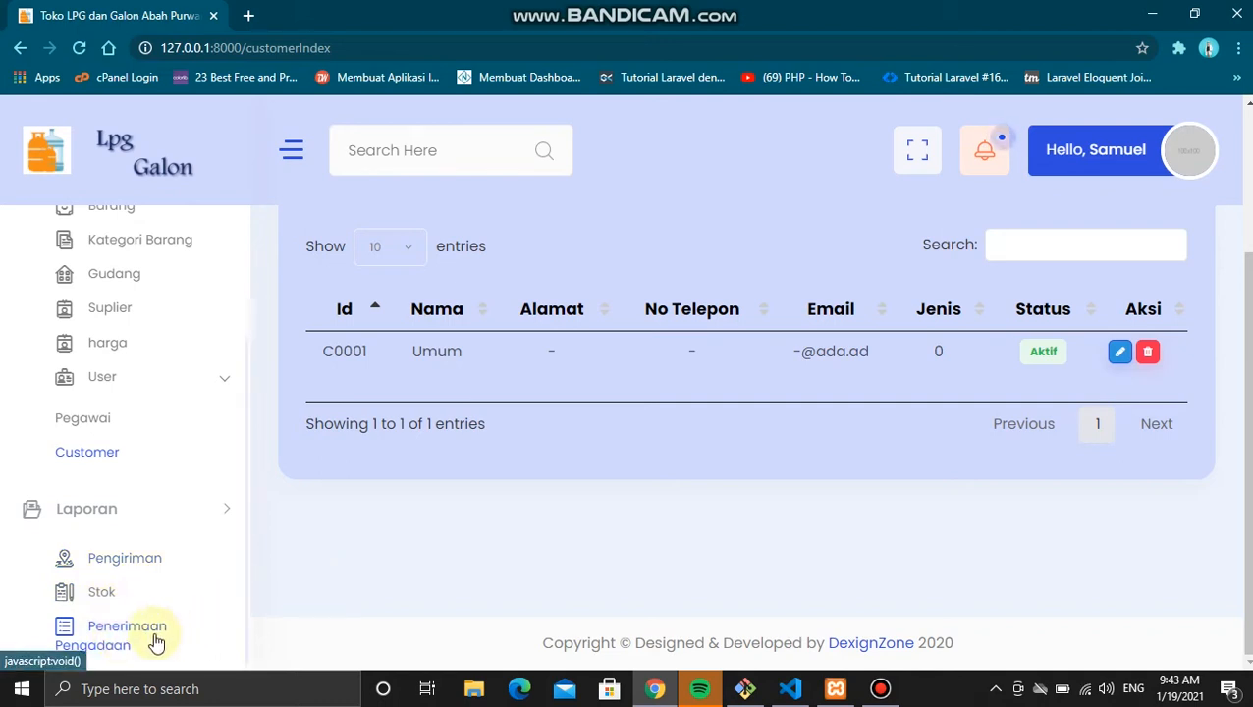
{"action": "scroll", "coordinate": [155, 640], "scroll_direction": "up", "scroll_amount": 1}
{"action": "scroll", "coordinate": [155, 641], "scroll_direction": "up", "scroll_amount": 4}
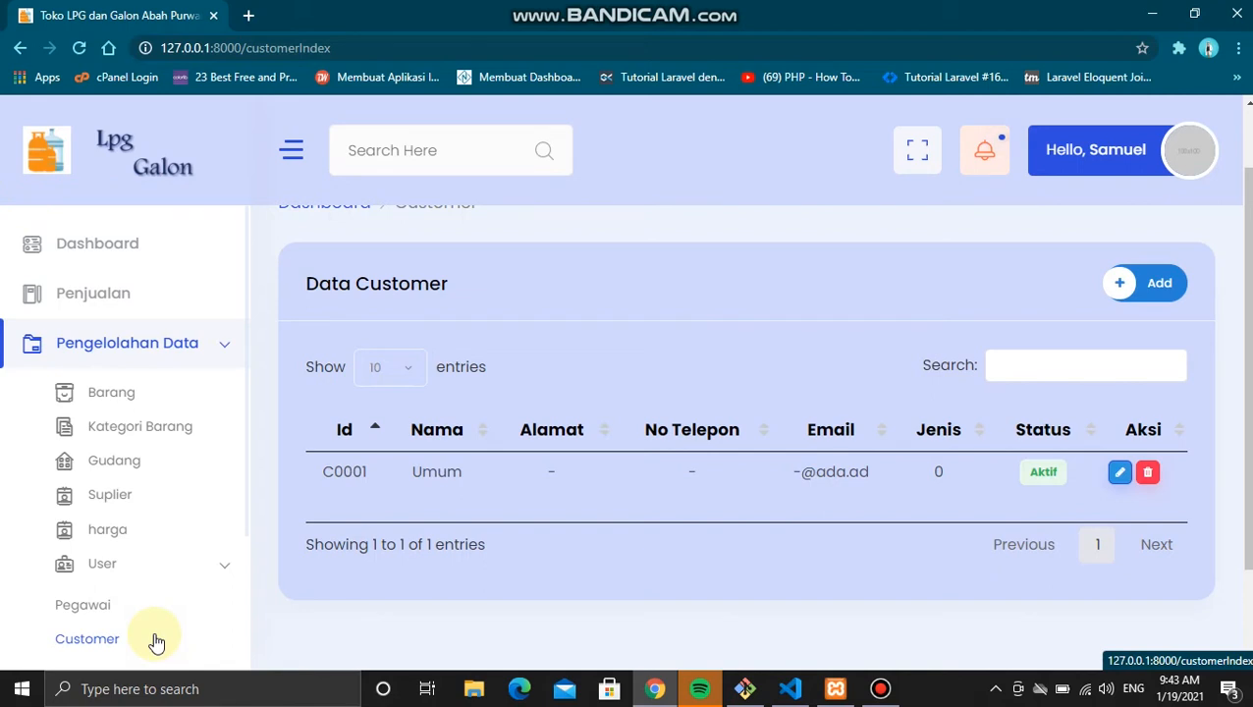
{"action": "scroll", "coordinate": [155, 641], "scroll_direction": "down", "scroll_amount": 4}
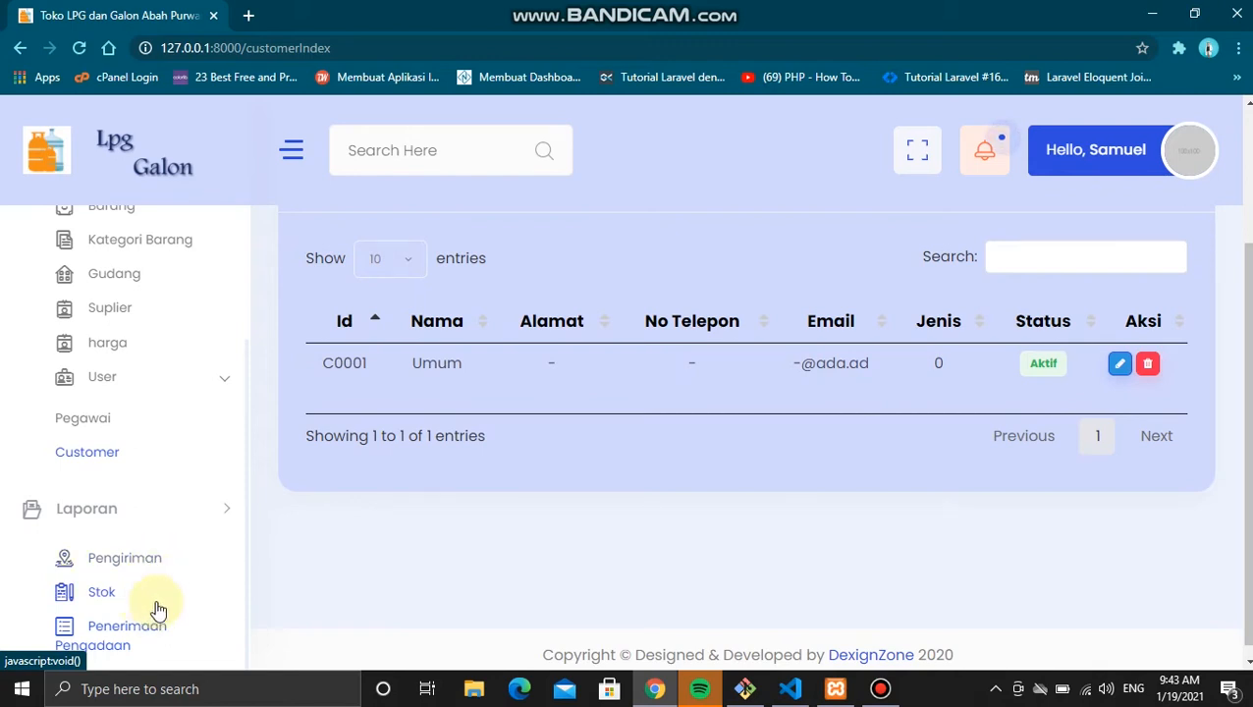
{"action": "scroll", "coordinate": [299, 486], "scroll_direction": "up", "scroll_amount": 2}
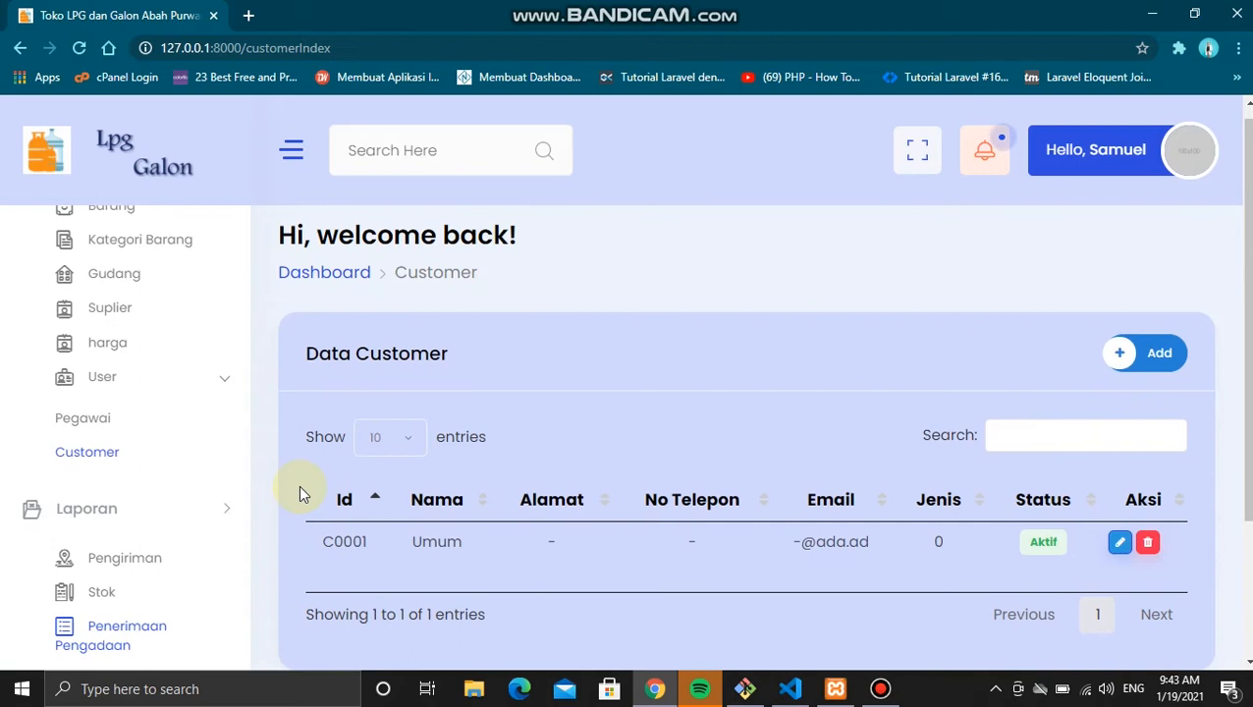
{"action": "scroll", "coordinate": [300, 486], "scroll_direction": "up", "scroll_amount": 1}
{"action": "scroll", "coordinate": [182, 429], "scroll_direction": "up", "scroll_amount": 3}
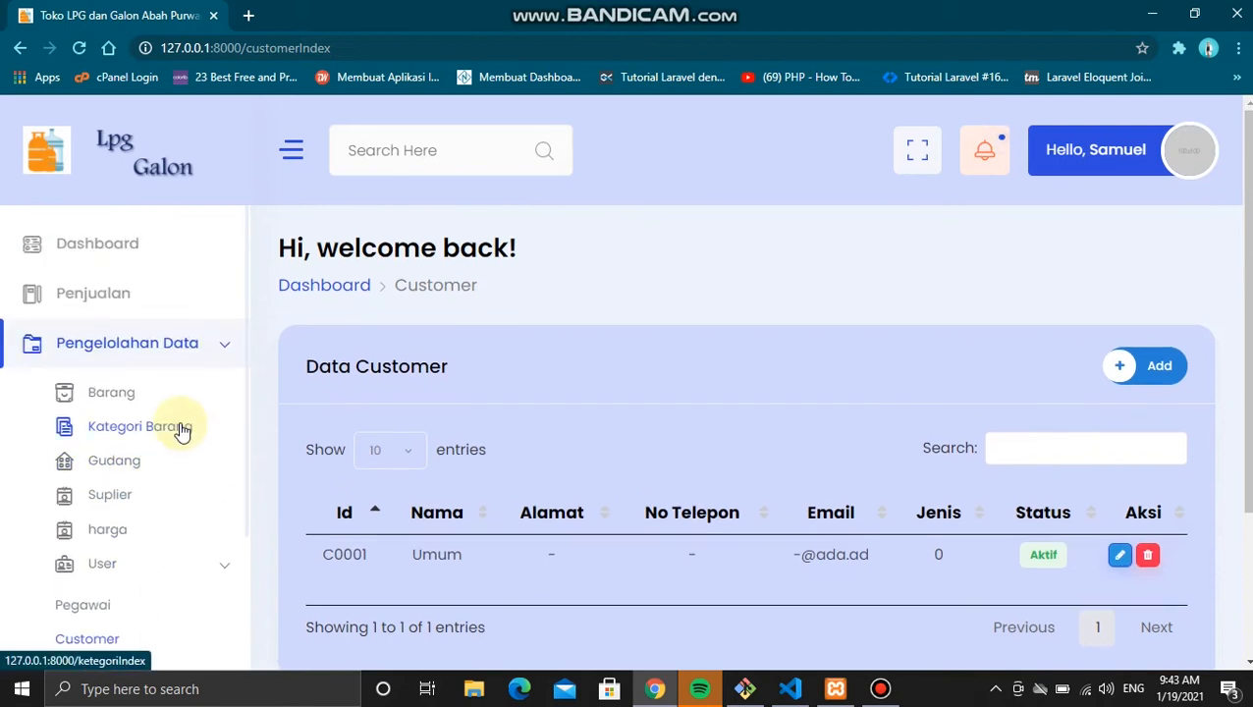
{"action": "scroll", "coordinate": [638, 435], "scroll_direction": "down", "scroll_amount": 1}
{"action": "scroll", "coordinate": [639, 435], "scroll_direction": "up", "scroll_amount": 1}
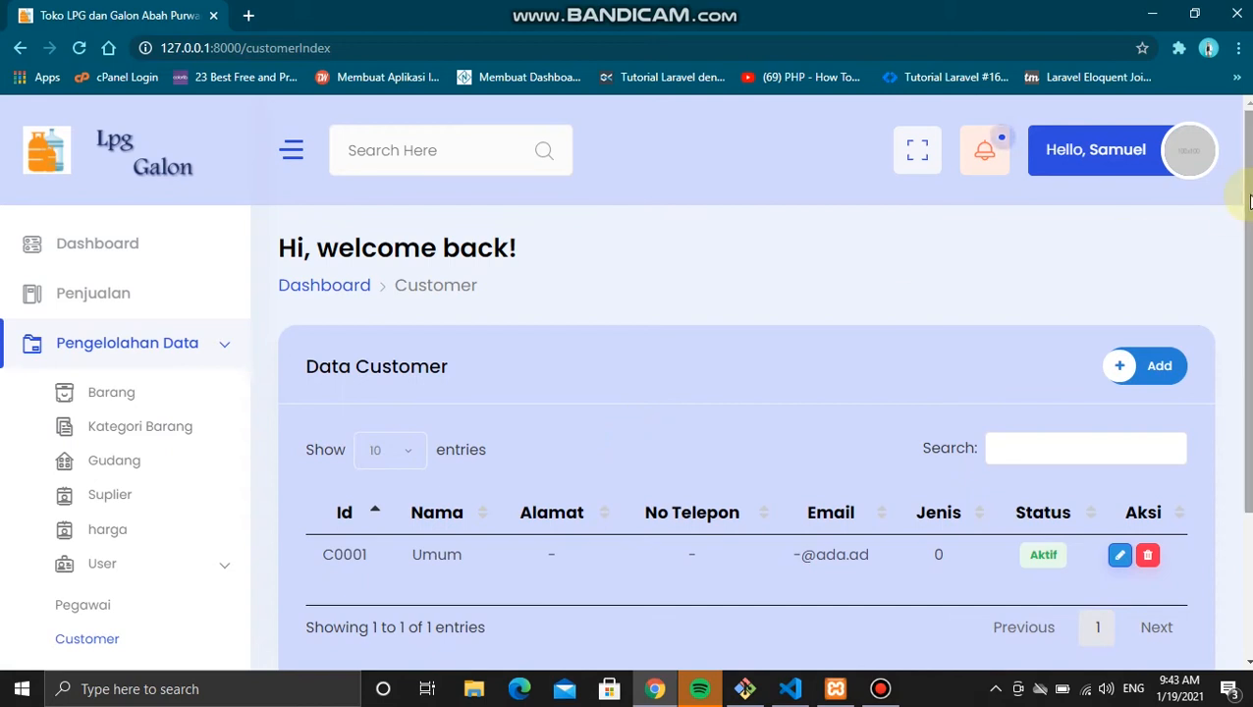
{"action": "left_click", "coordinate": [1201, 159]}
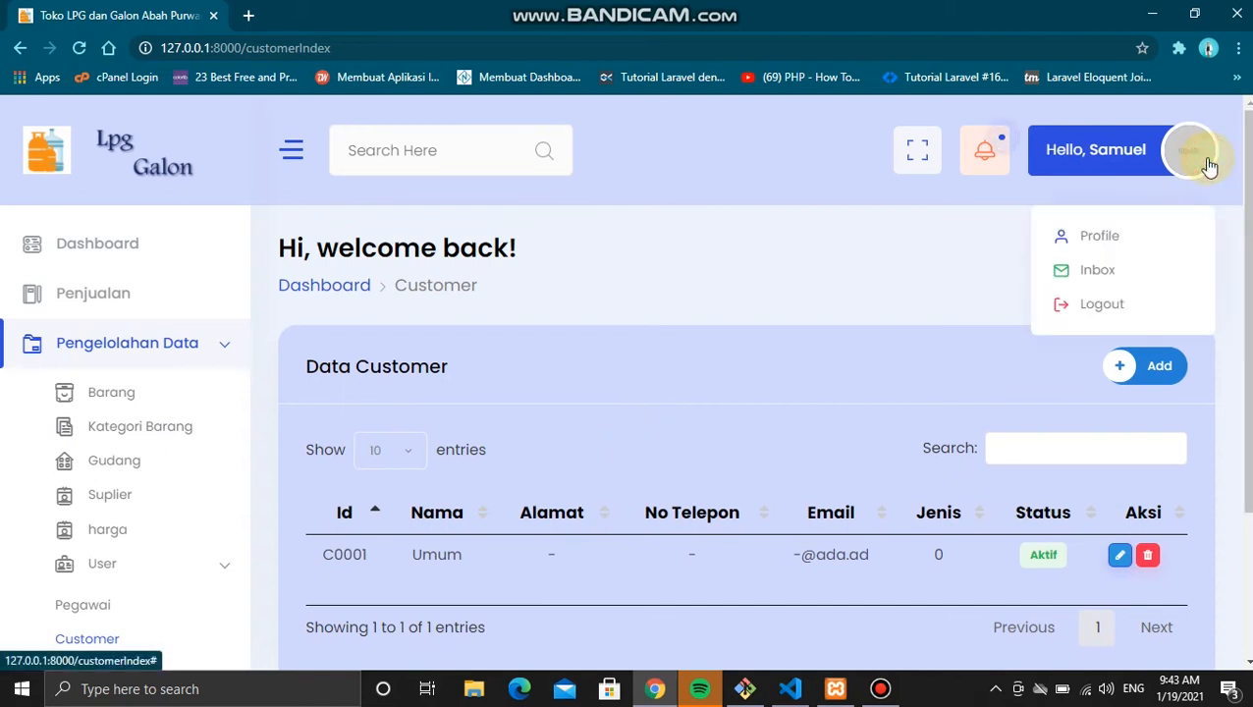
Step: Log out and sign back in with the saved owner e-mail and its password
{"action": "left_click", "coordinate": [1081, 310]}
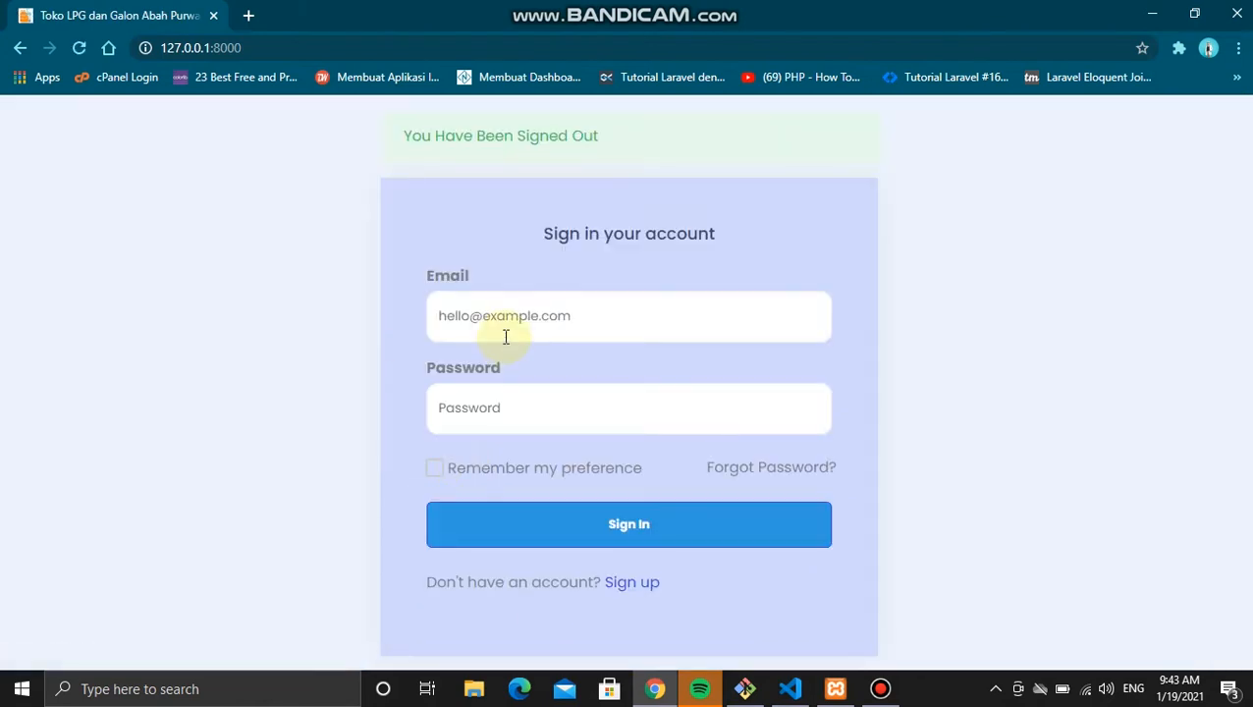
{"action": "left_click", "coordinate": [505, 336]}
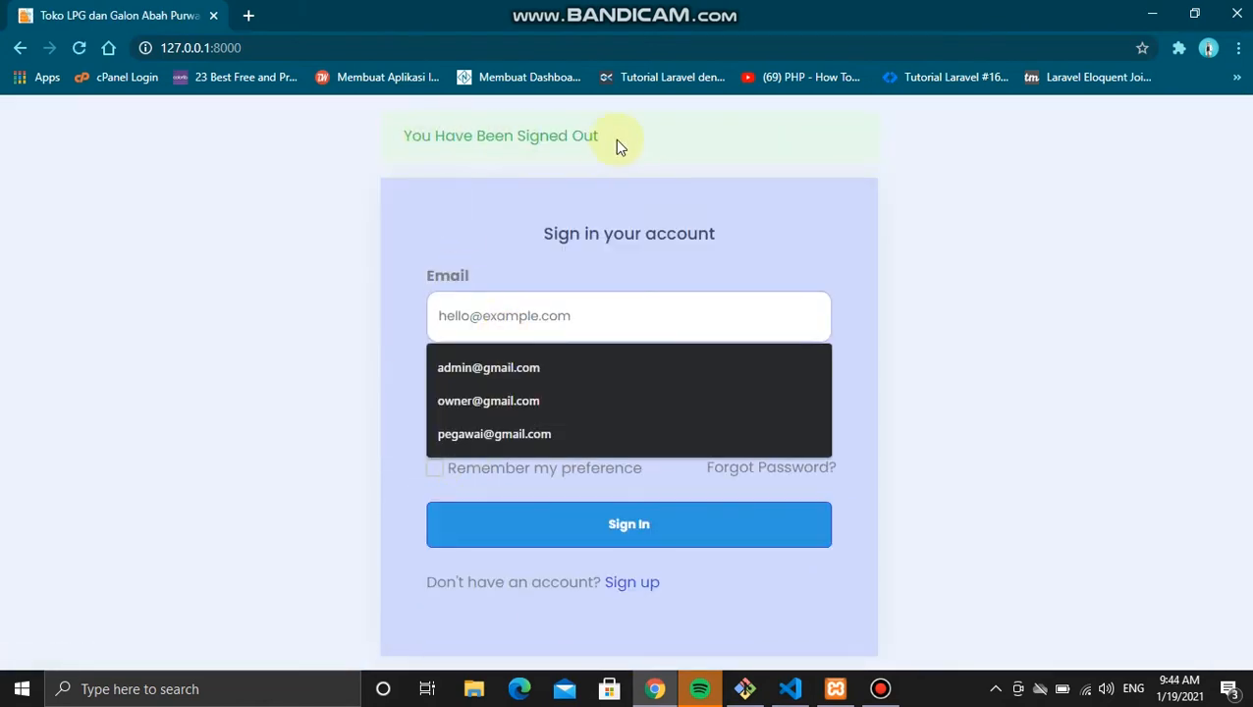
{"action": "left_click", "coordinate": [503, 402]}
{"action": "left_click", "coordinate": [496, 422]}
{"action": "type", "text": "1"}
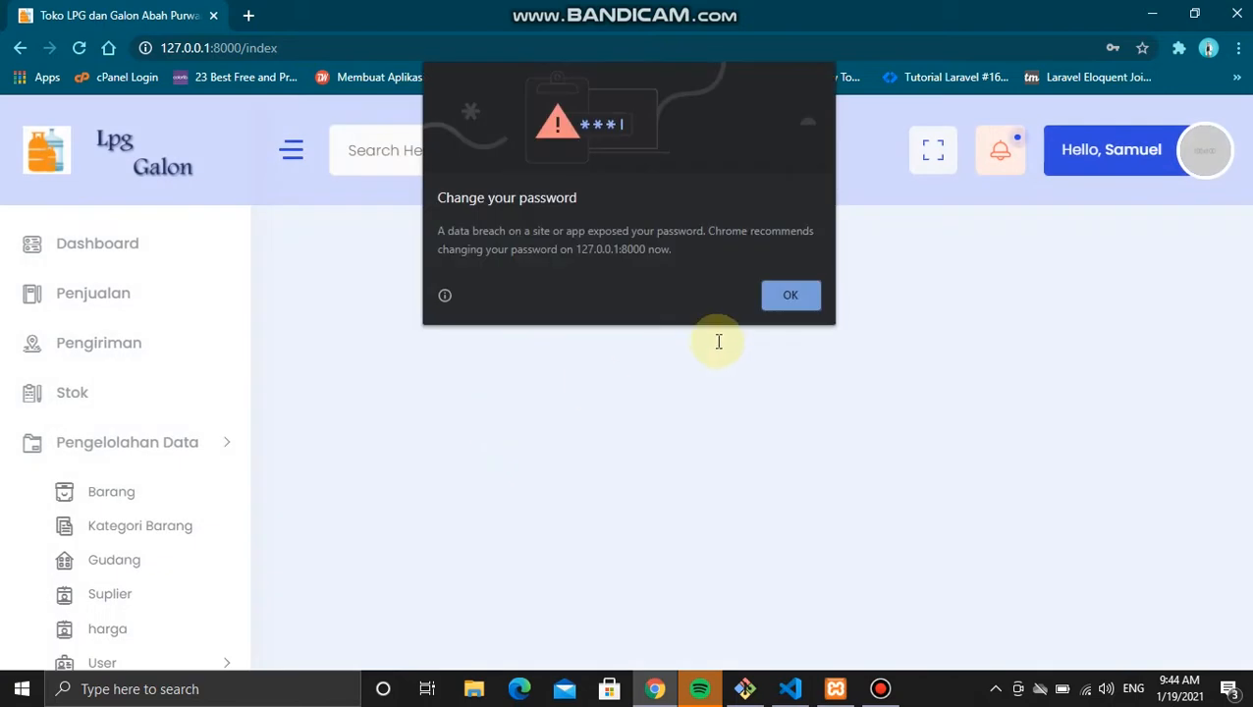
Step: Dismiss Chrome's breach warning and scroll through the owner's Pengelolahan Data menu sections
{"action": "left_click", "coordinate": [773, 294]}
{"action": "scroll", "coordinate": [227, 468], "scroll_direction": "down", "scroll_amount": 2}
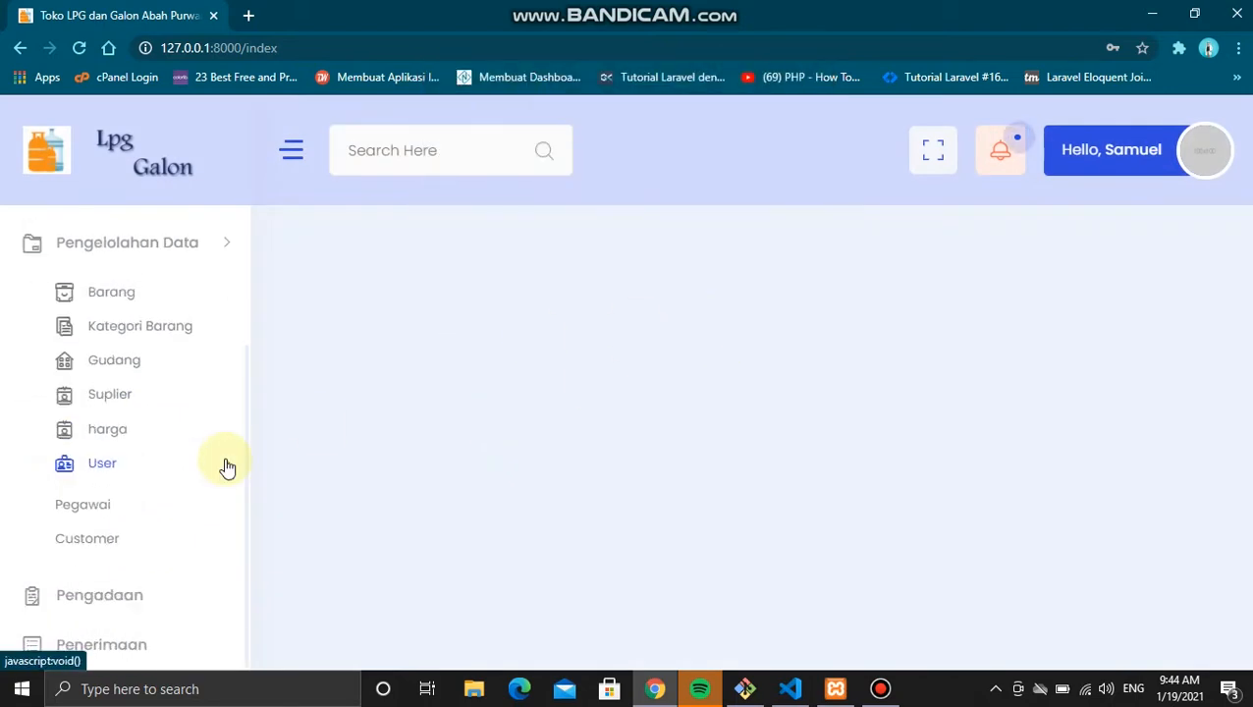
{"action": "scroll", "coordinate": [225, 468], "scroll_direction": "up", "scroll_amount": 2}
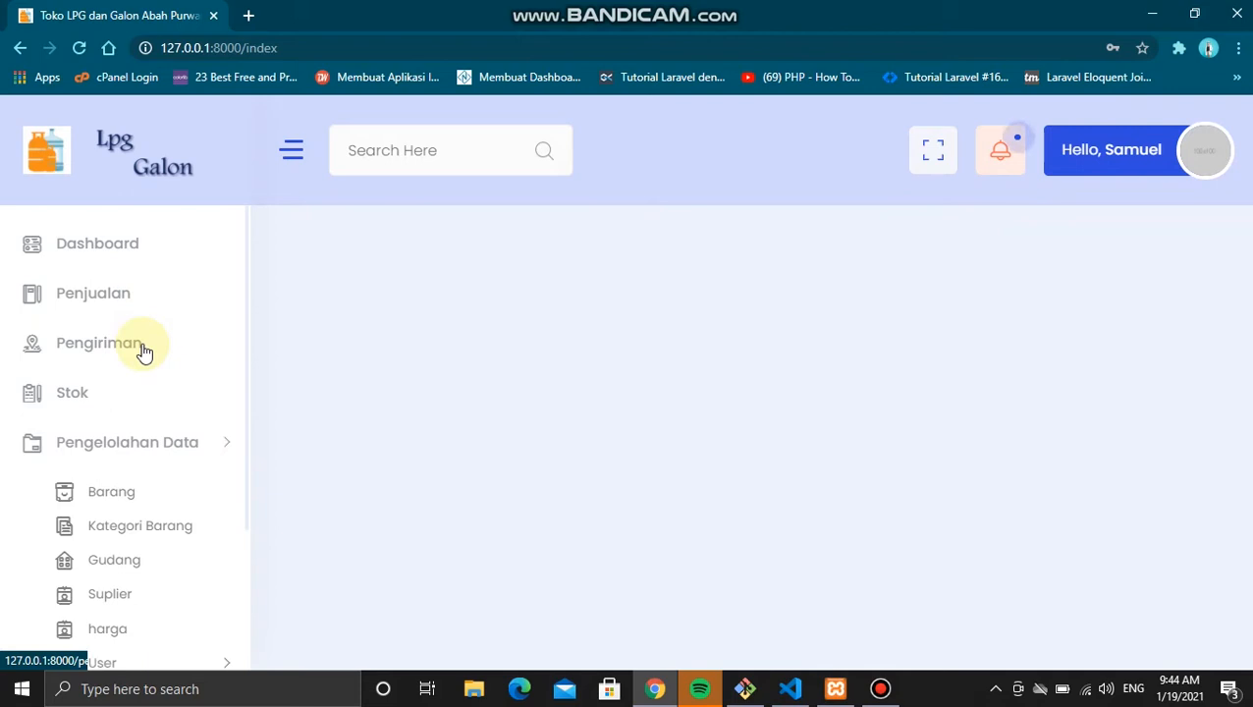
{"action": "scroll", "coordinate": [145, 350], "scroll_direction": "down", "scroll_amount": 1}
{"action": "scroll", "coordinate": [134, 444], "scroll_direction": "down", "scroll_amount": 1}
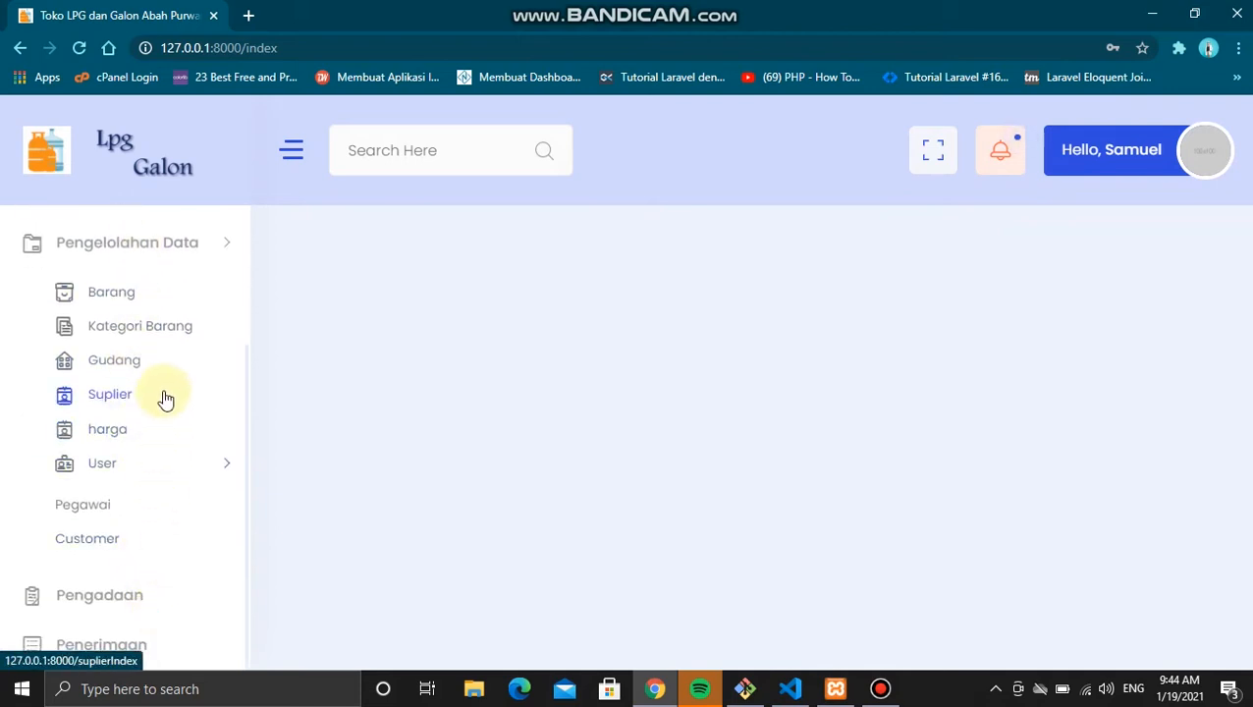
{"action": "scroll", "coordinate": [165, 397], "scroll_direction": "up", "scroll_amount": 1}
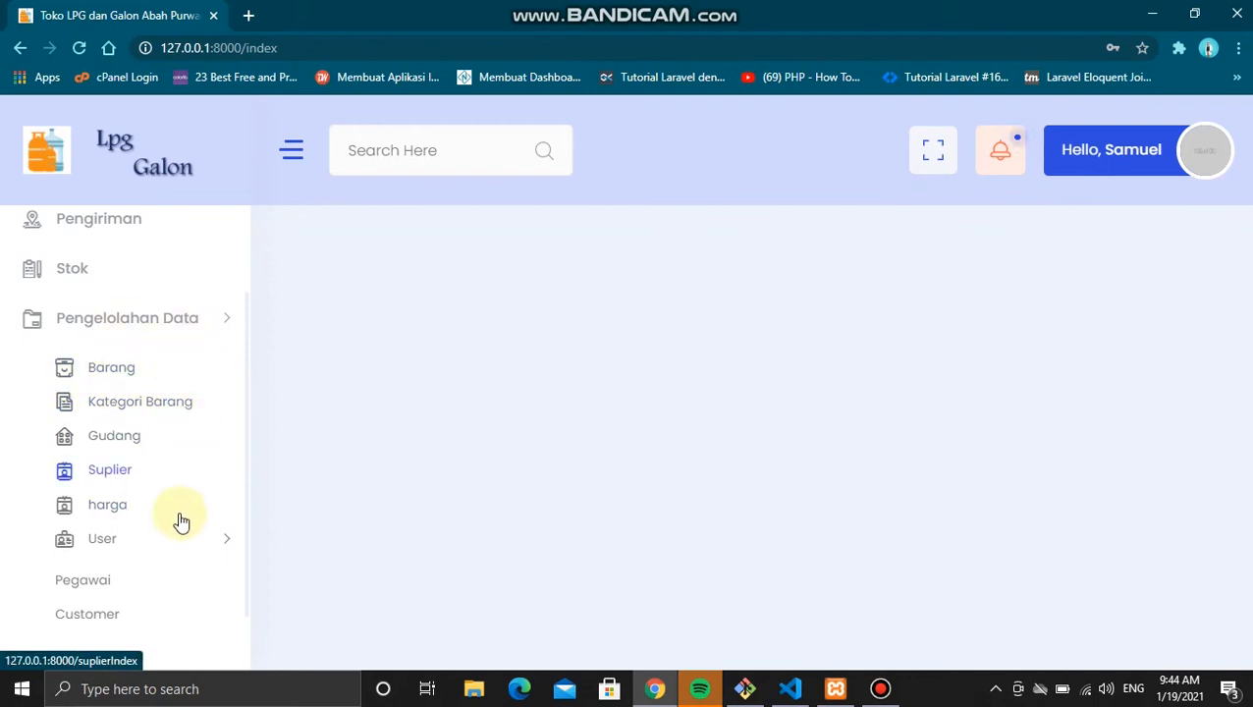
{"action": "scroll", "coordinate": [165, 503], "scroll_direction": "down", "scroll_amount": 1}
{"action": "scroll", "coordinate": [165, 502], "scroll_direction": "up", "scroll_amount": 2}
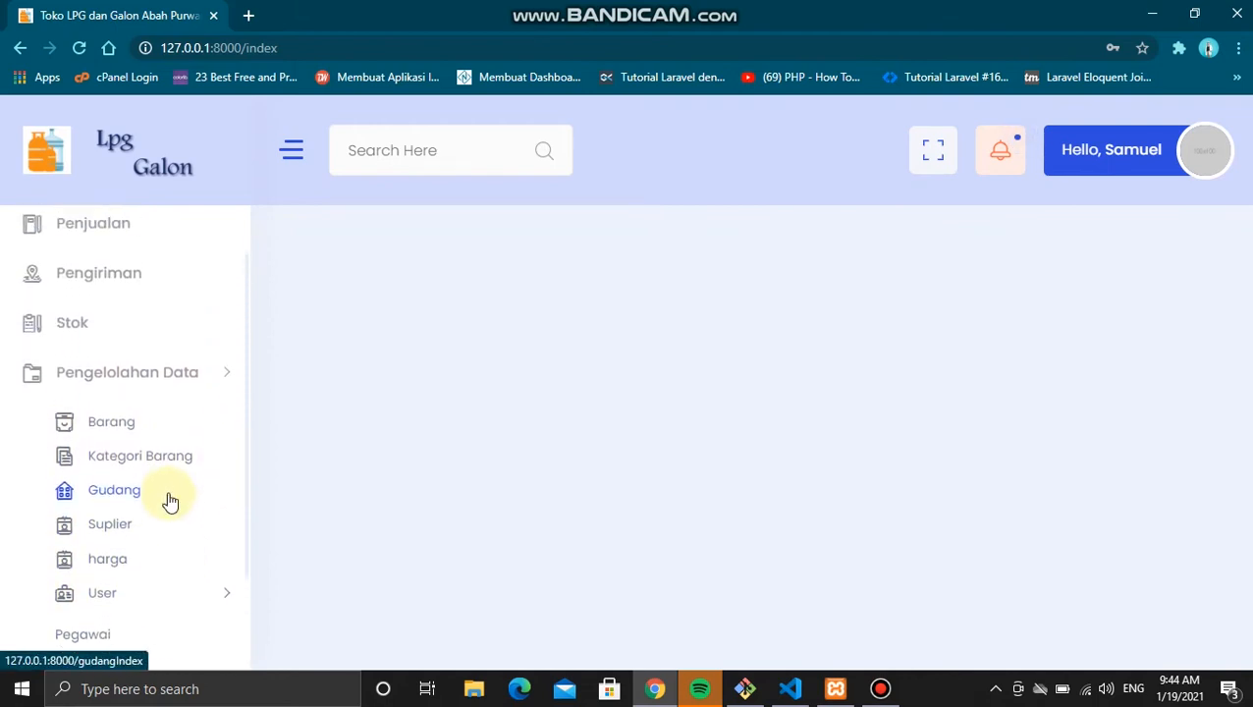
{"action": "scroll", "coordinate": [170, 501], "scroll_direction": "up", "scroll_amount": 1}
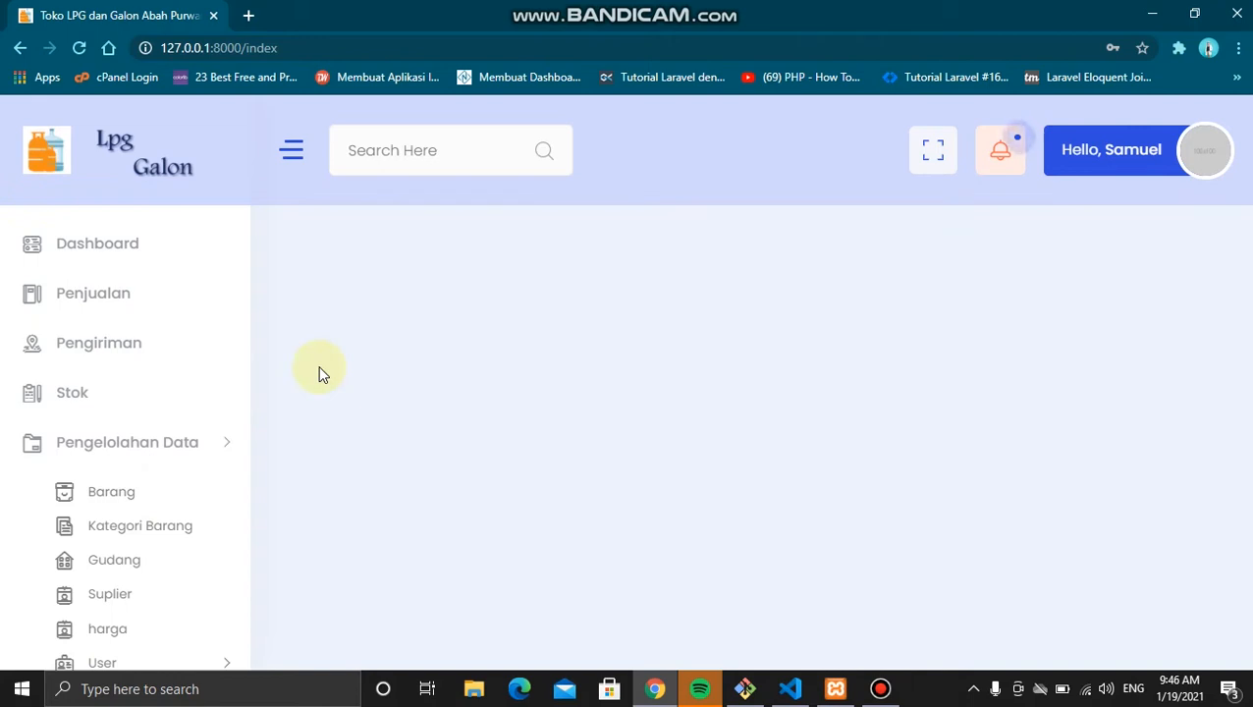
{"action": "left_click", "coordinate": [143, 499]}
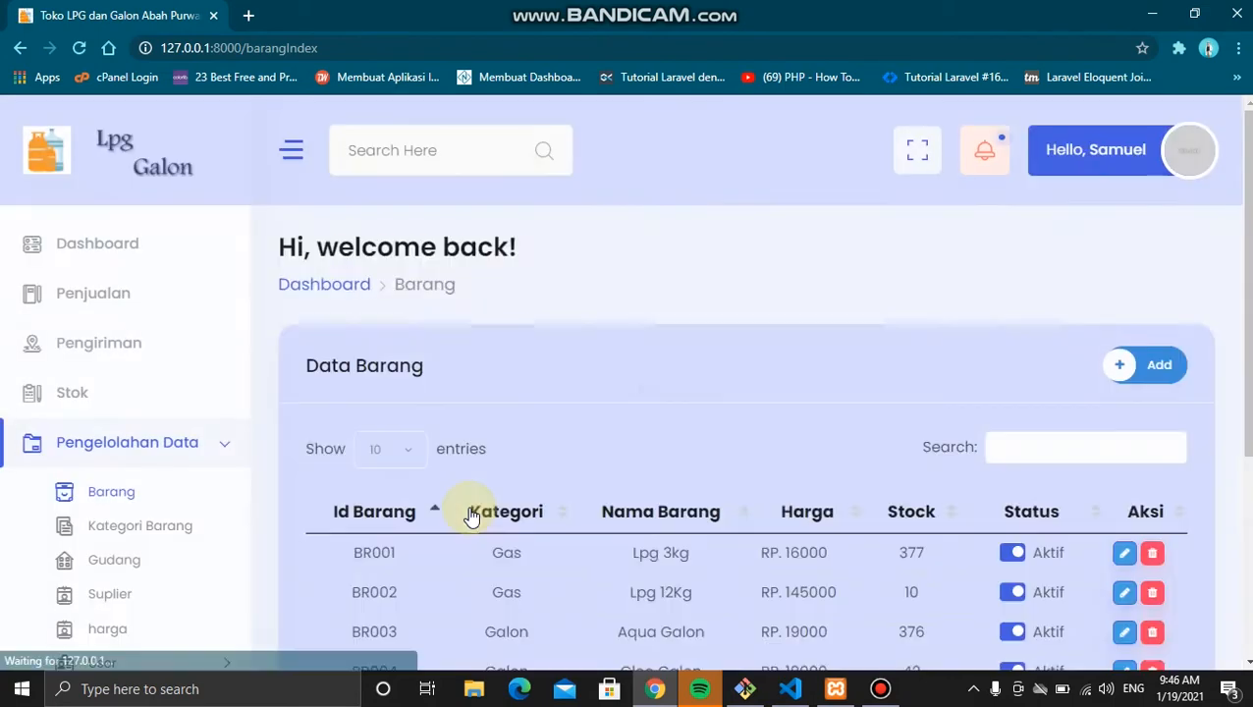
{"action": "scroll", "coordinate": [469, 505], "scroll_direction": "down", "scroll_amount": 2}
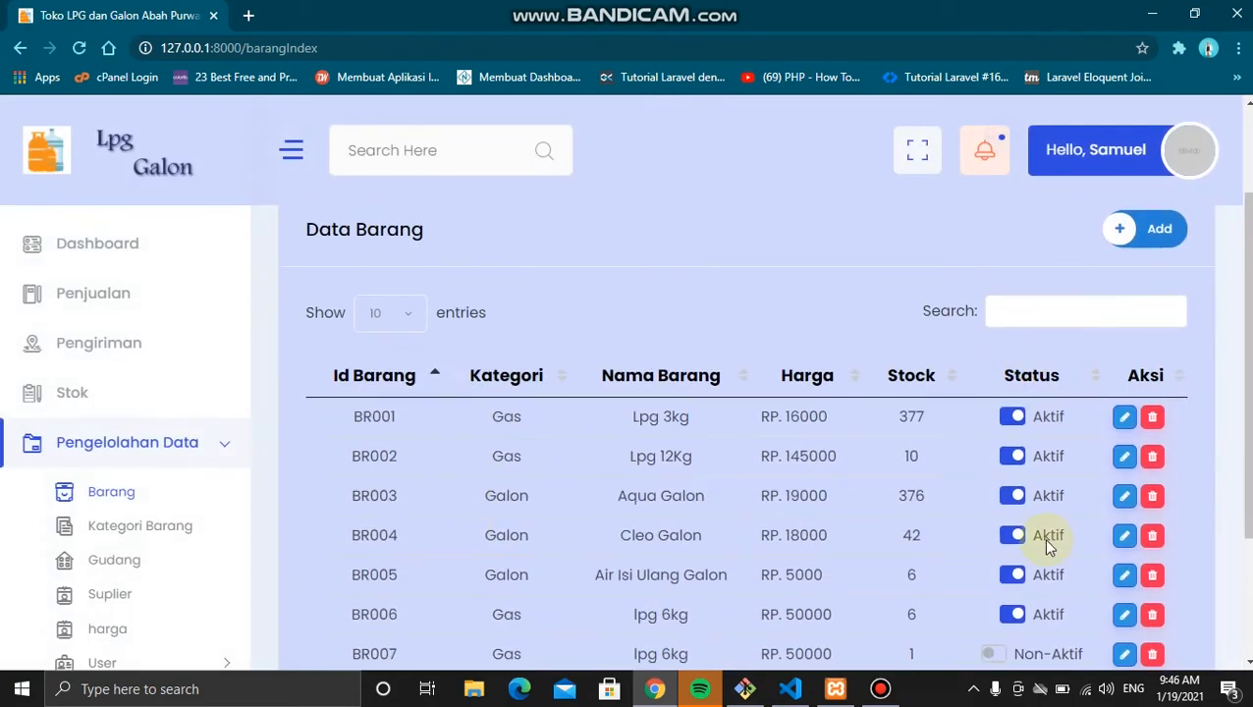
{"action": "scroll", "coordinate": [1043, 537], "scroll_direction": "down", "scroll_amount": 2}
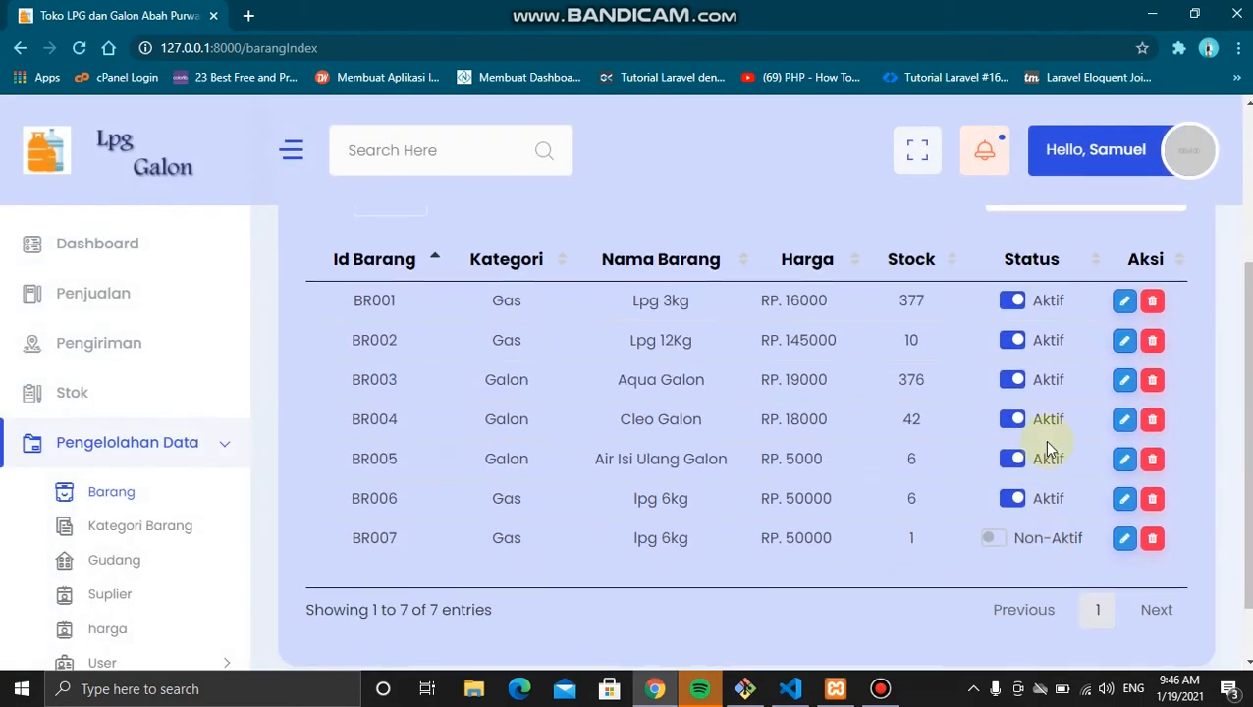
{"action": "left_click", "coordinate": [994, 539]}
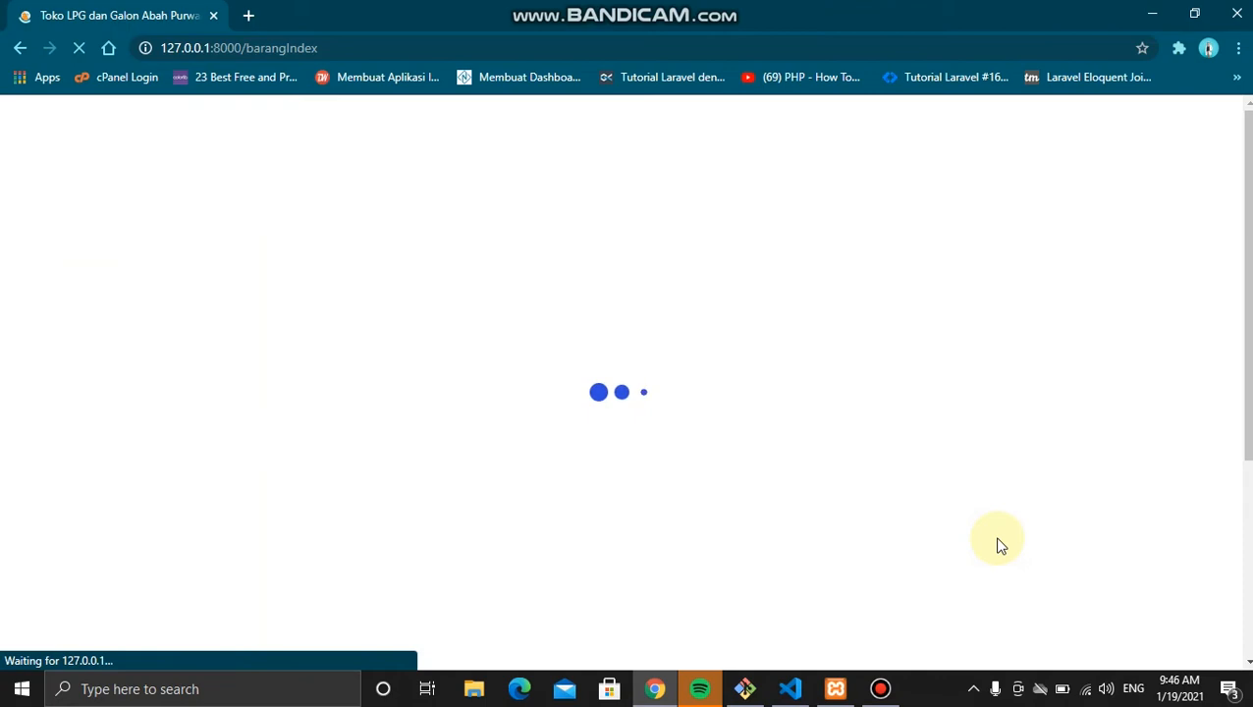
{"action": "scroll", "coordinate": [996, 543], "scroll_direction": "down", "scroll_amount": 2}
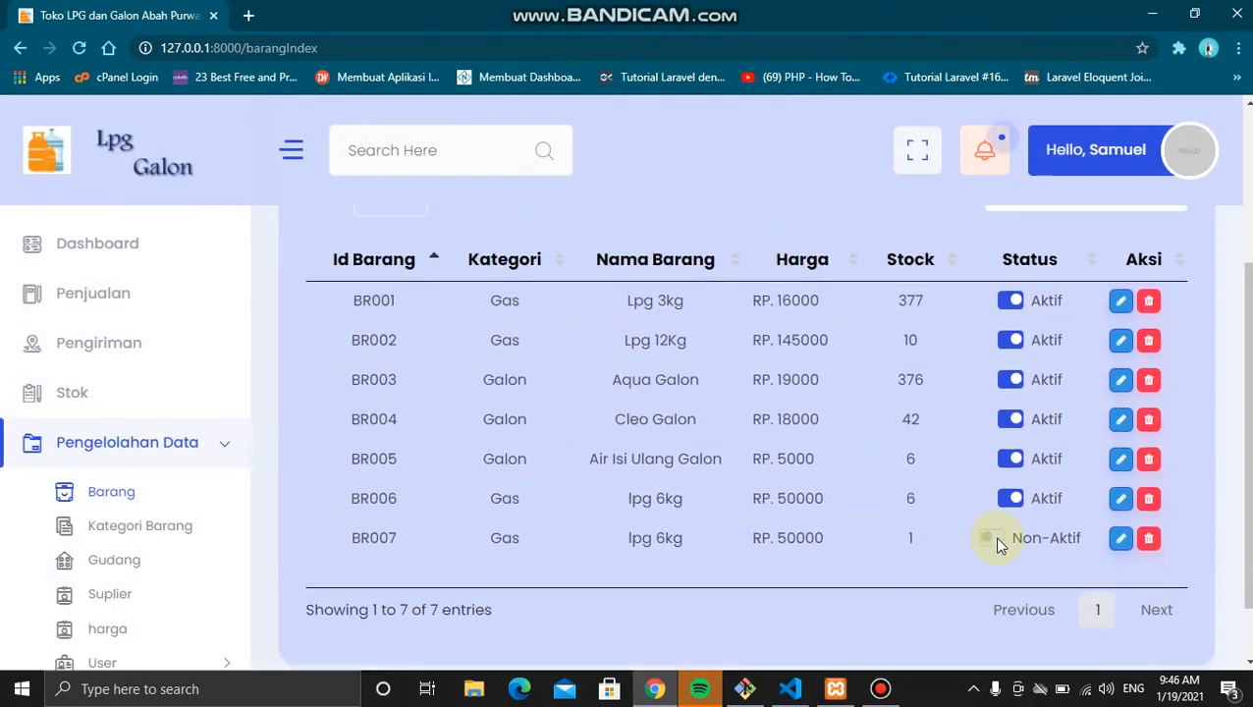
{"action": "scroll", "coordinate": [994, 538], "scroll_direction": "up", "scroll_amount": 1}
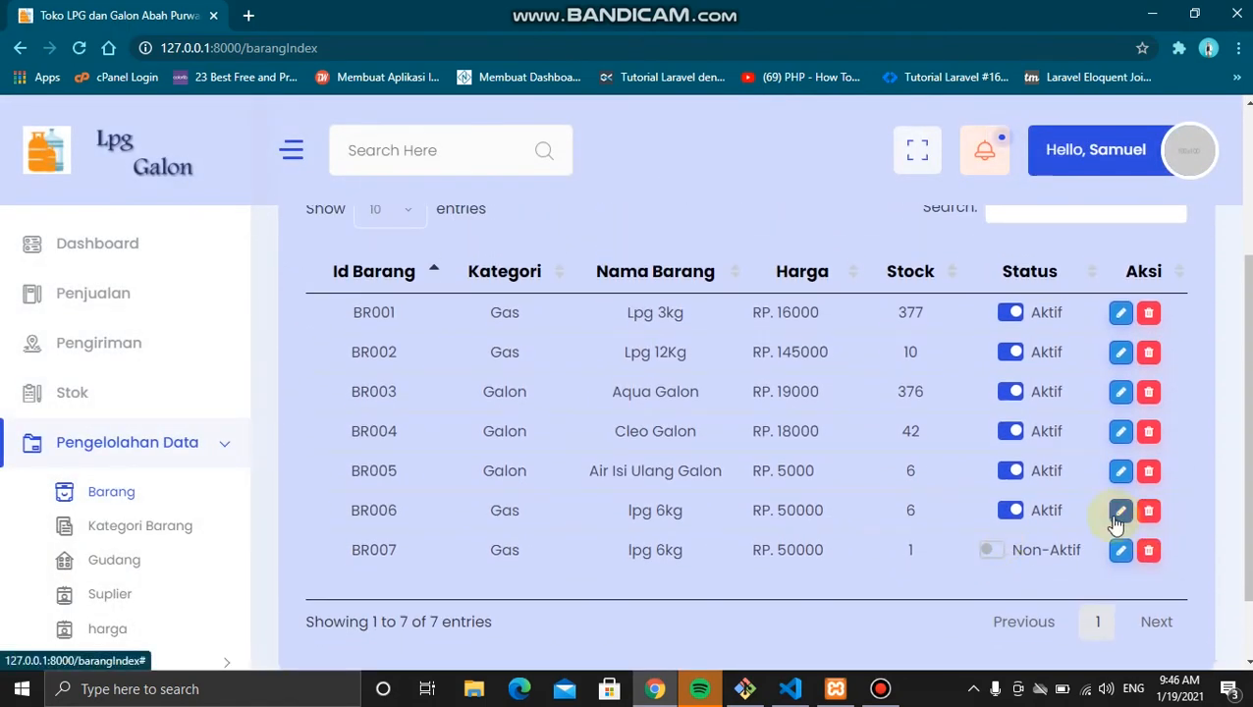
{"action": "scroll", "coordinate": [1105, 512], "scroll_direction": "up", "scroll_amount": 2}
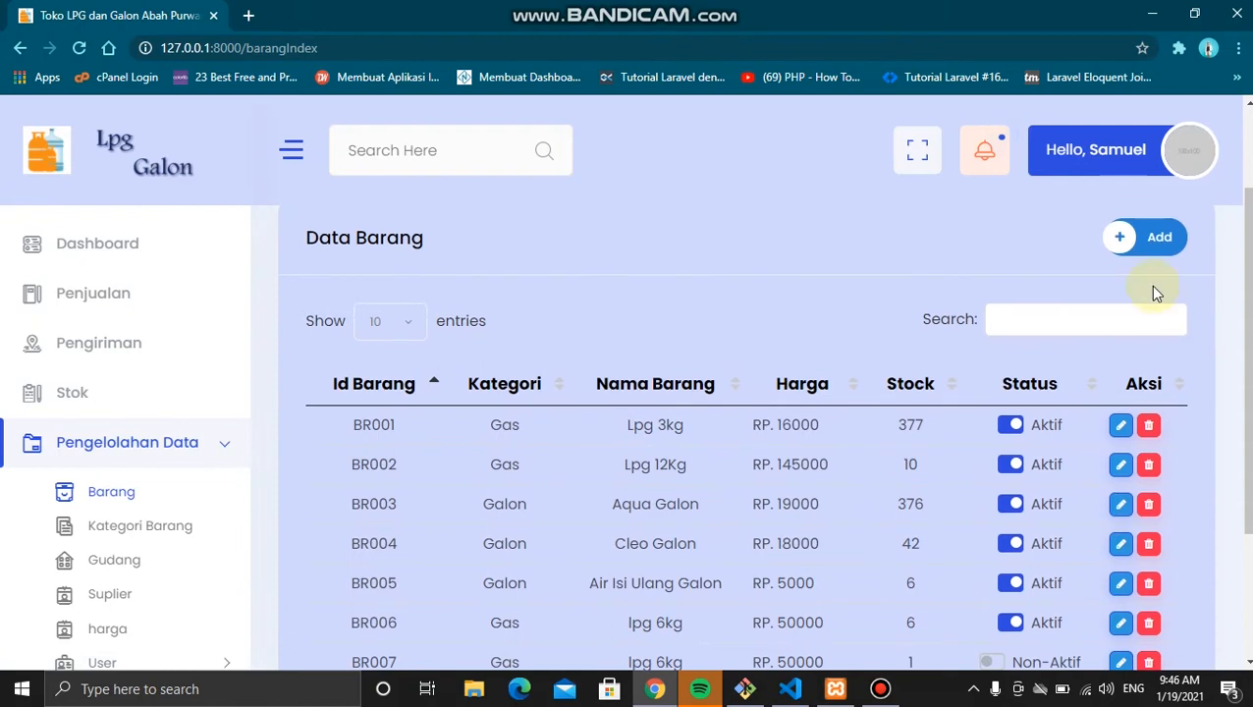
Step: Start a new item in the Galon category named Leminarale
{"action": "left_click", "coordinate": [1140, 246]}
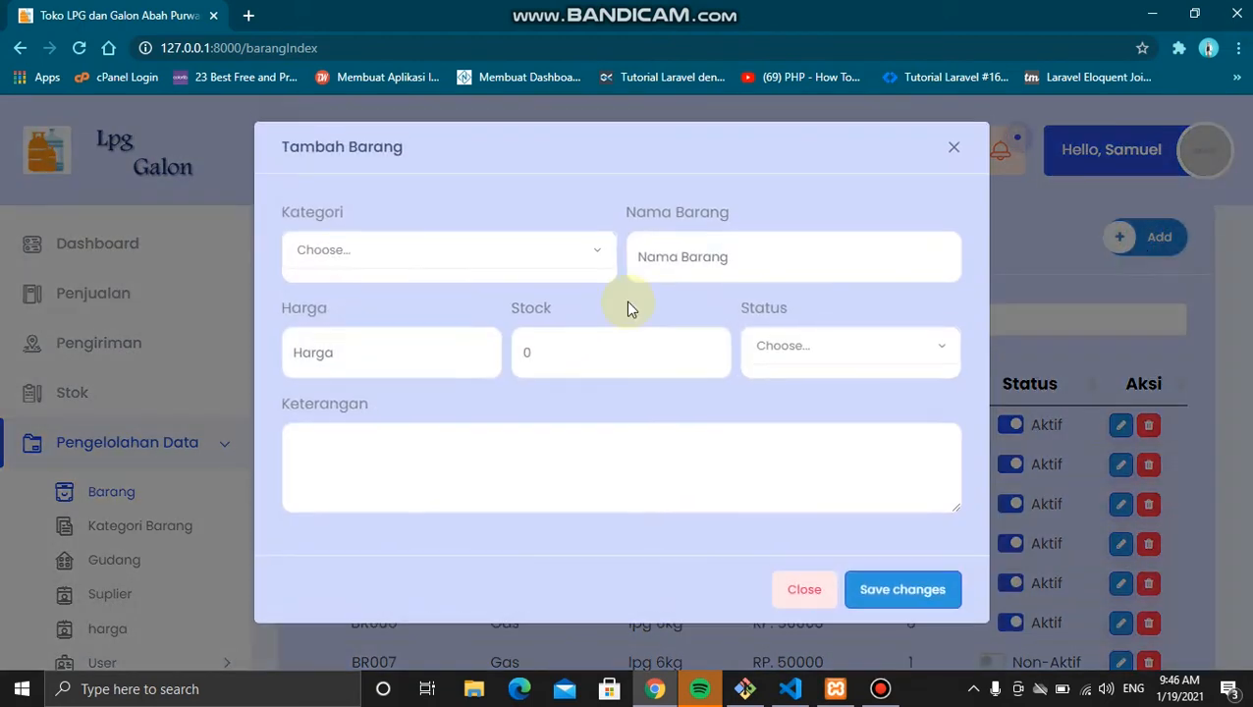
{"action": "left_click", "coordinate": [533, 261]}
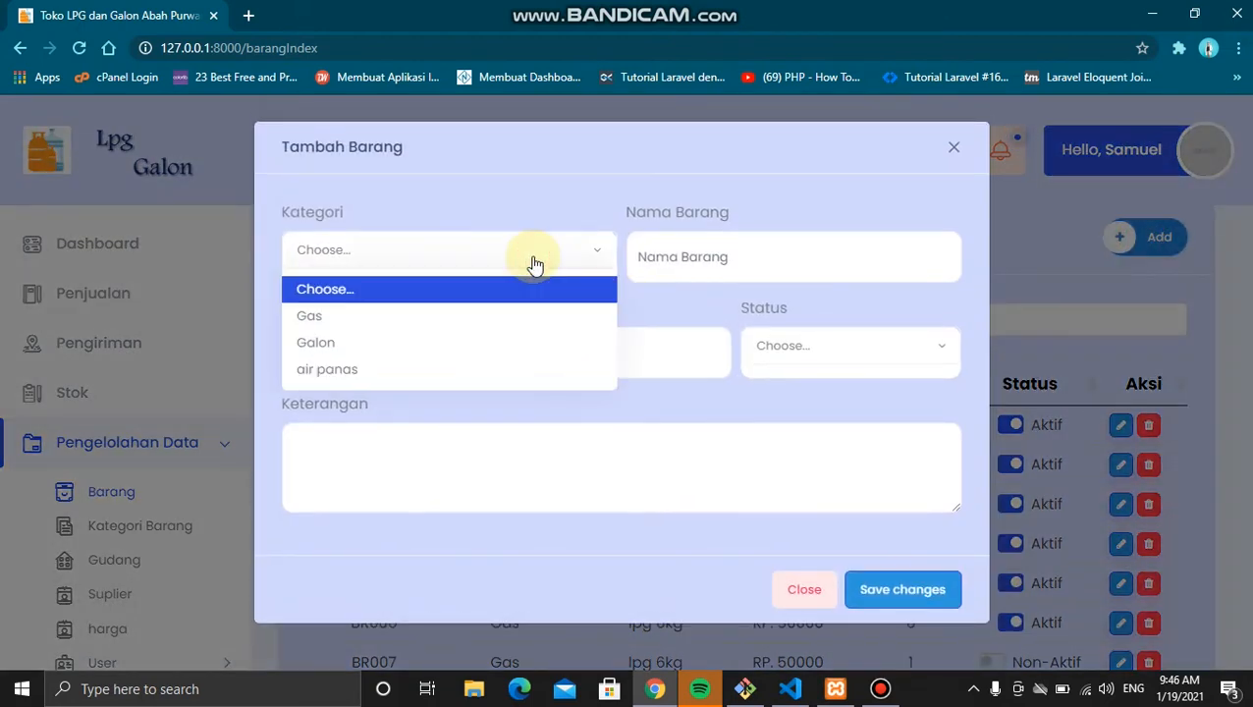
{"action": "left_click", "coordinate": [408, 343]}
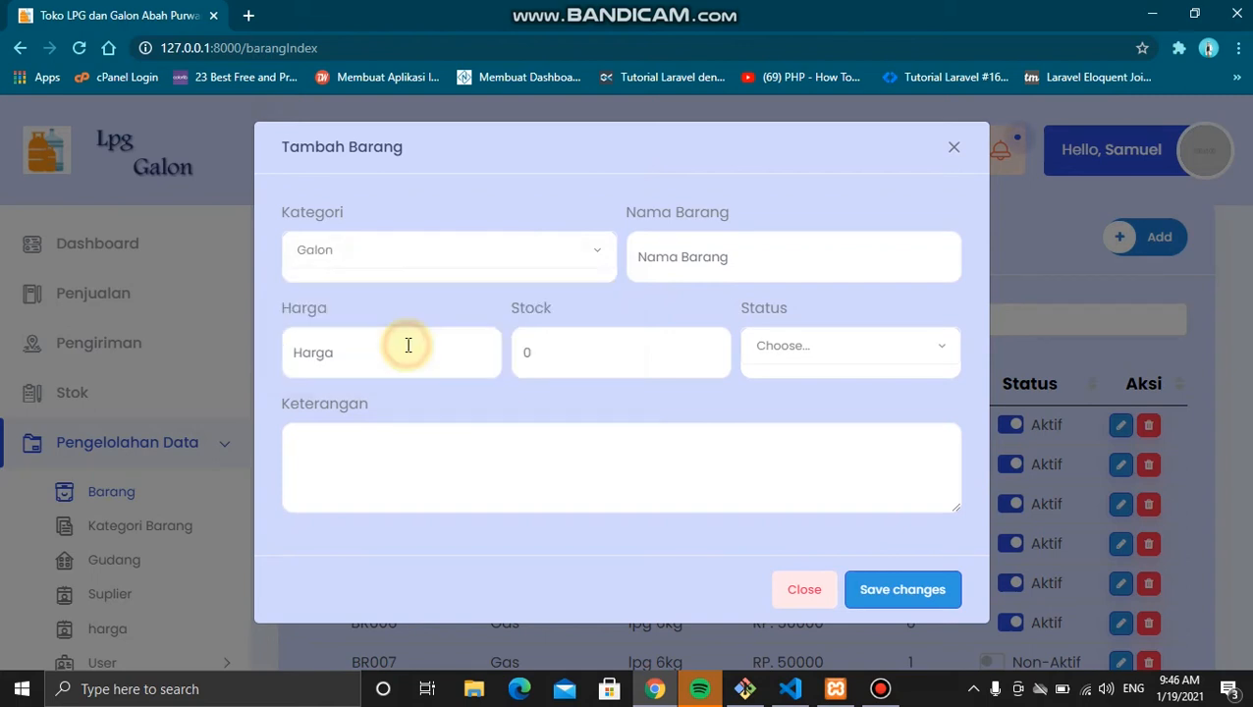
{"action": "left_click", "coordinate": [696, 257]}
{"action": "type", "text": "L"}
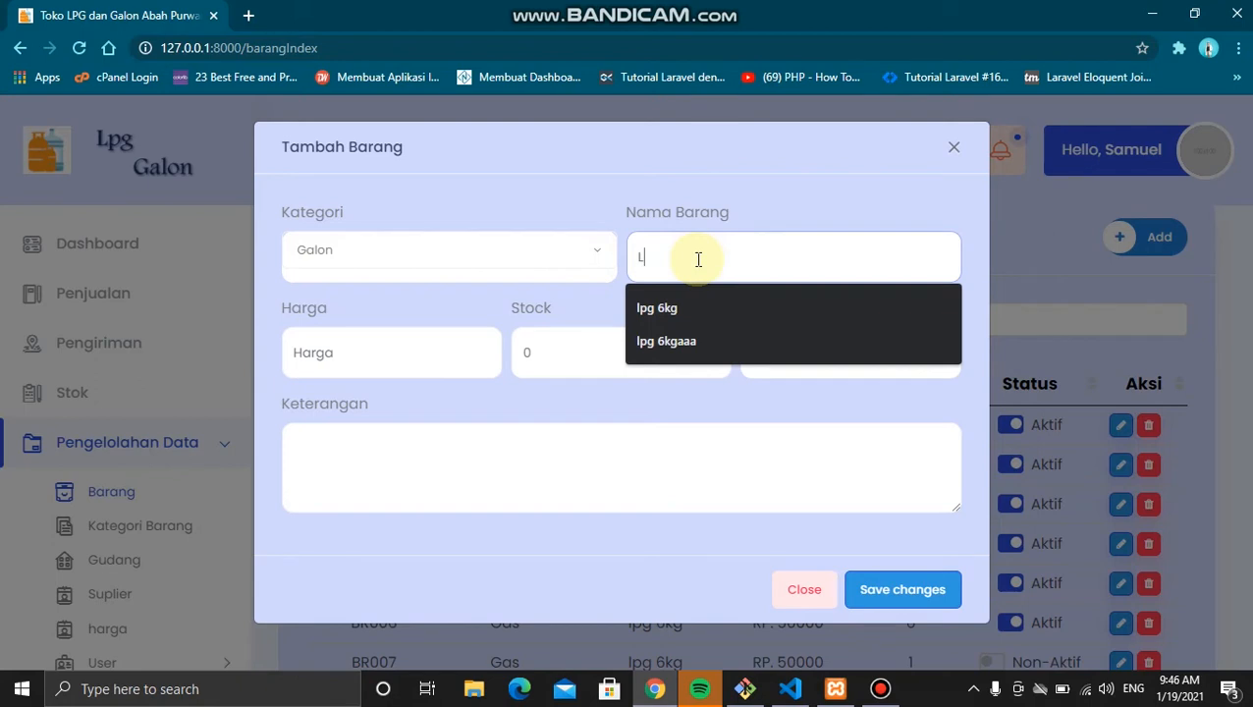
{"action": "type", "text": "iemn"}
{"action": "key", "text": "BackSpace"}
{"action": "key", "text": "BackSpace"}
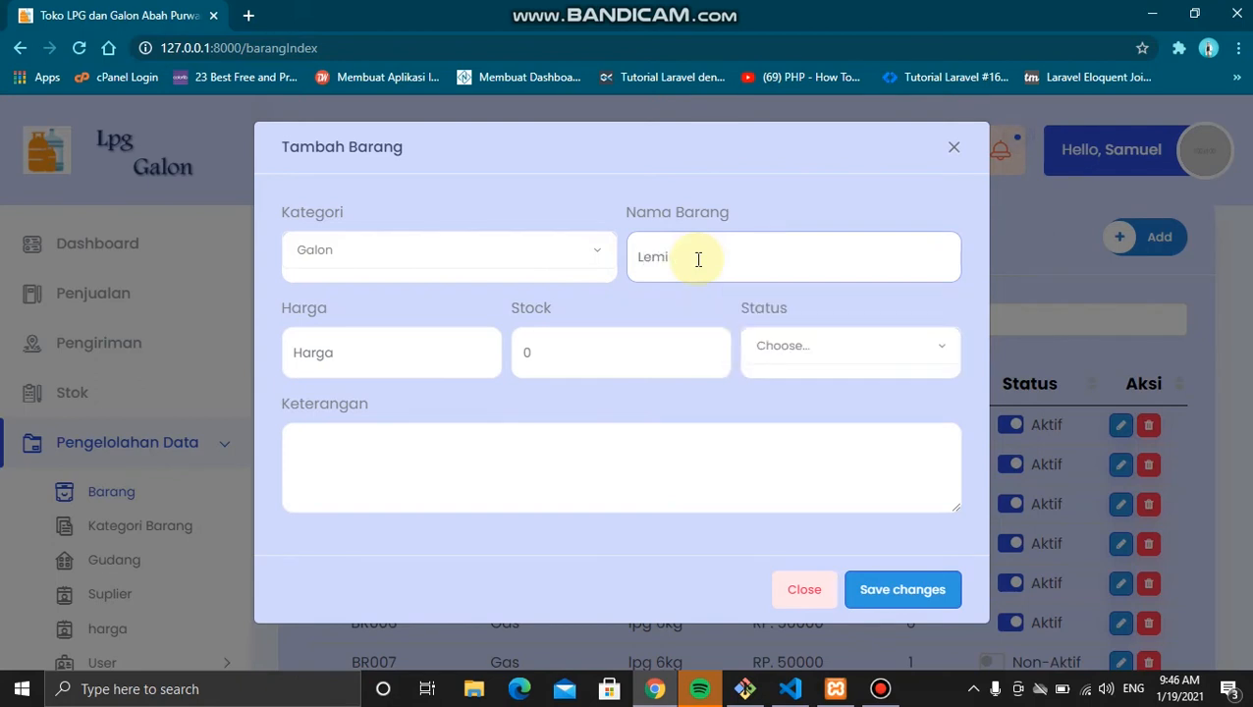
{"action": "type", "text": "minarale"}
Step: Give it price 20000, stock 10, status Aktif and note 'Barang baru', then save
{"action": "left_click", "coordinate": [408, 354]}
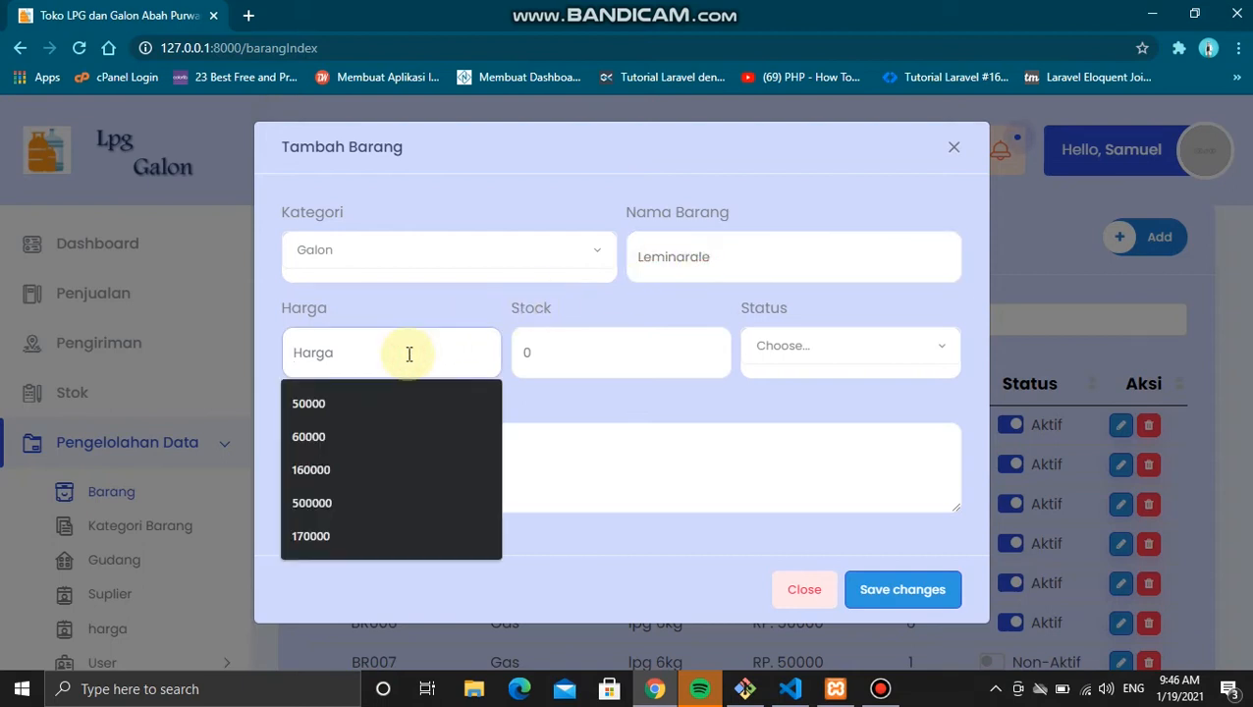
{"action": "type", "text": "2"}
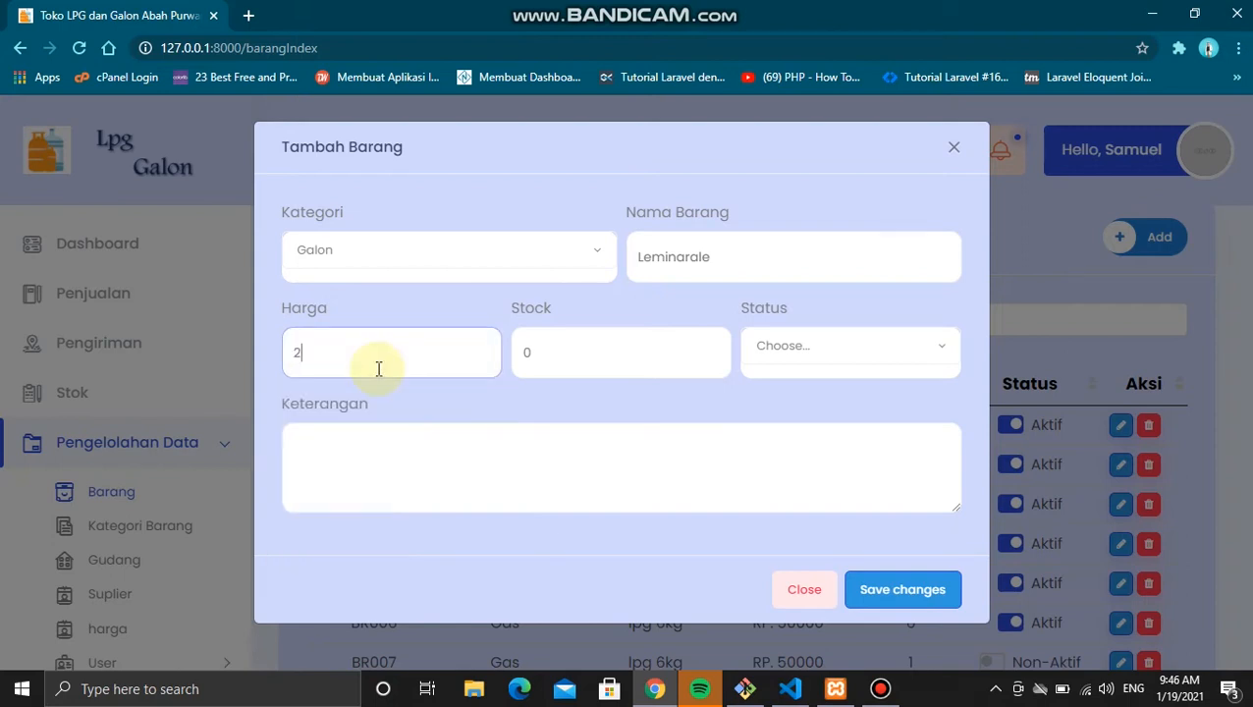
{"action": "type", "text": "0000"}
{"action": "left_click", "coordinate": [610, 367]}
{"action": "type", "text": "10"}
{"action": "left_click", "coordinate": [891, 352]}
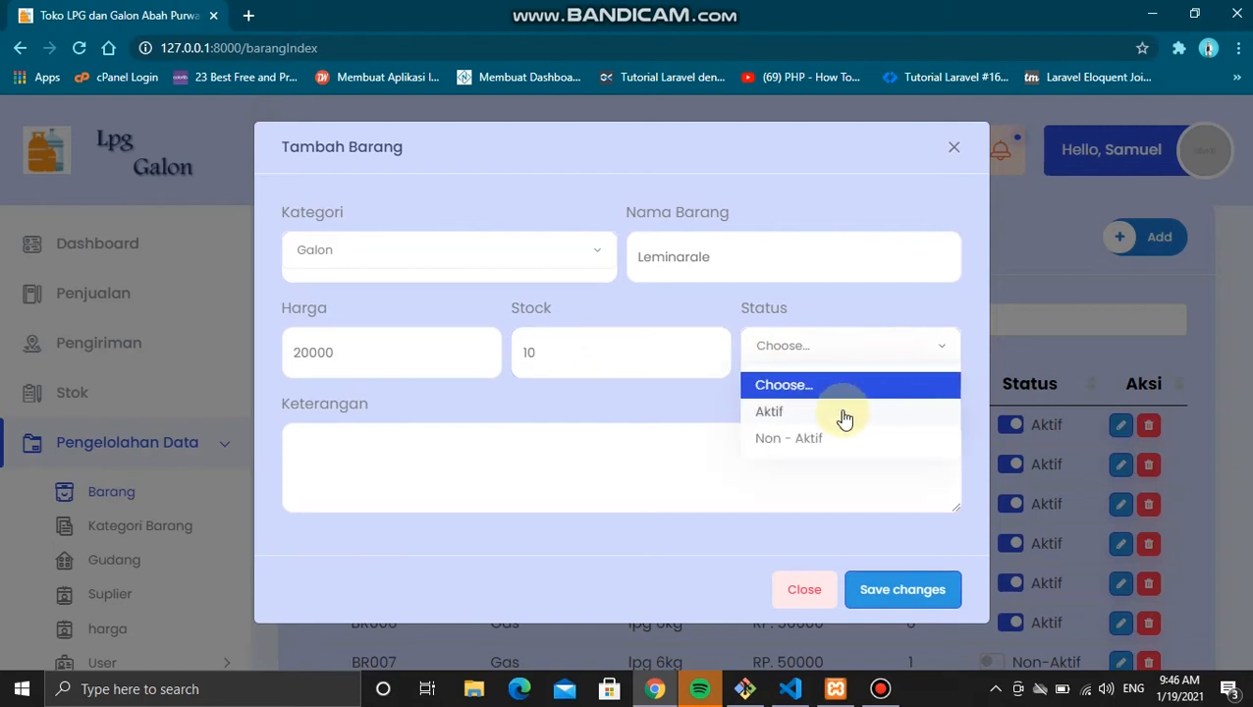
{"action": "left_click", "coordinate": [848, 414]}
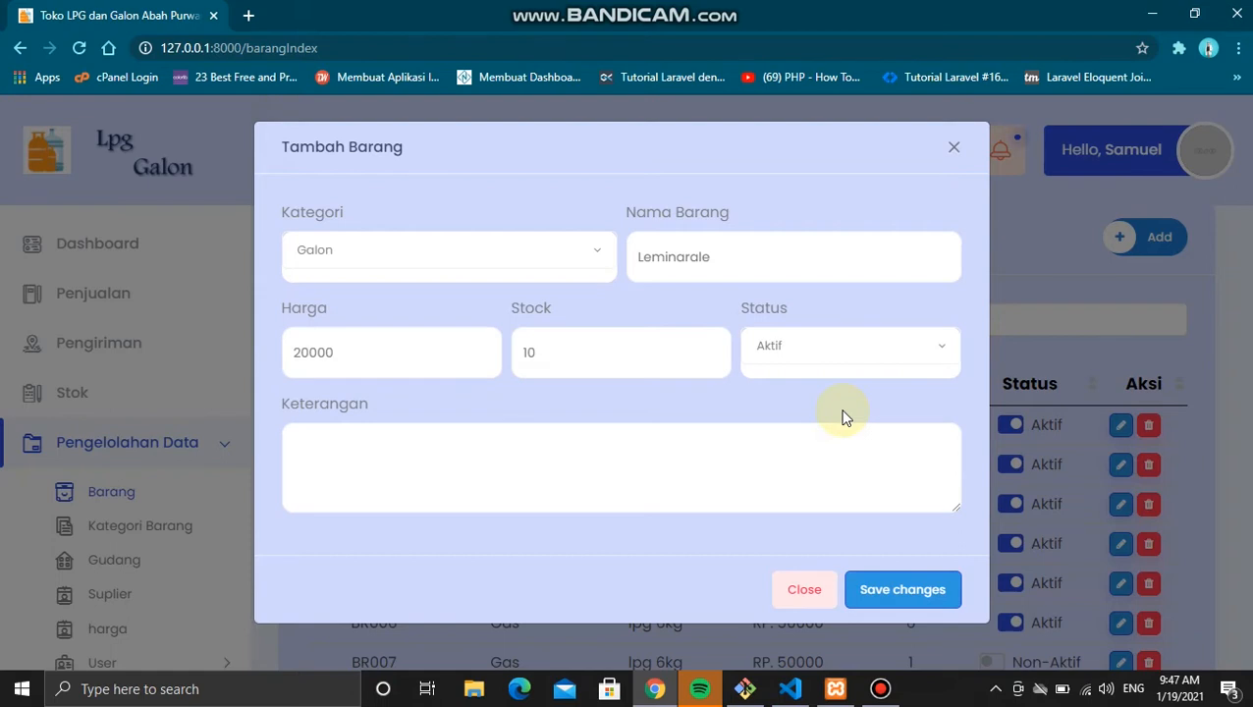
{"action": "left_click", "coordinate": [892, 586]}
{"action": "left_click", "coordinate": [762, 467]}
{"action": "type", "text": "Barang "}
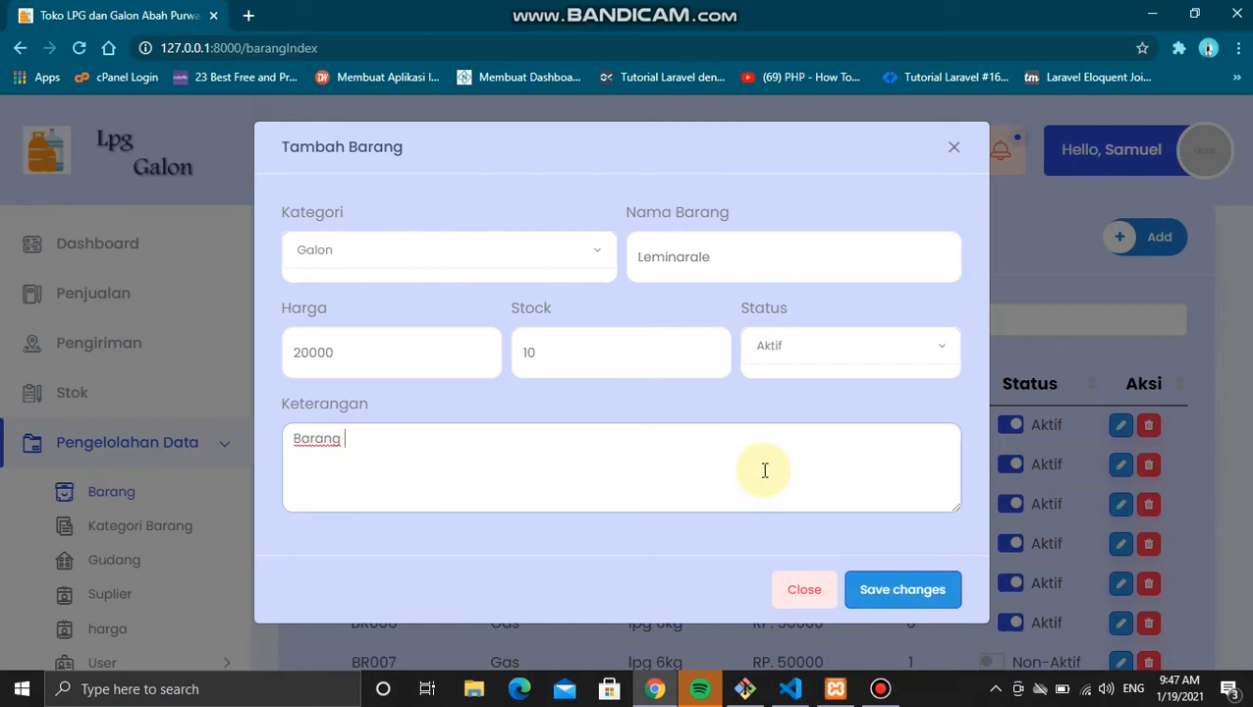
{"action": "type", "text": "baru"}
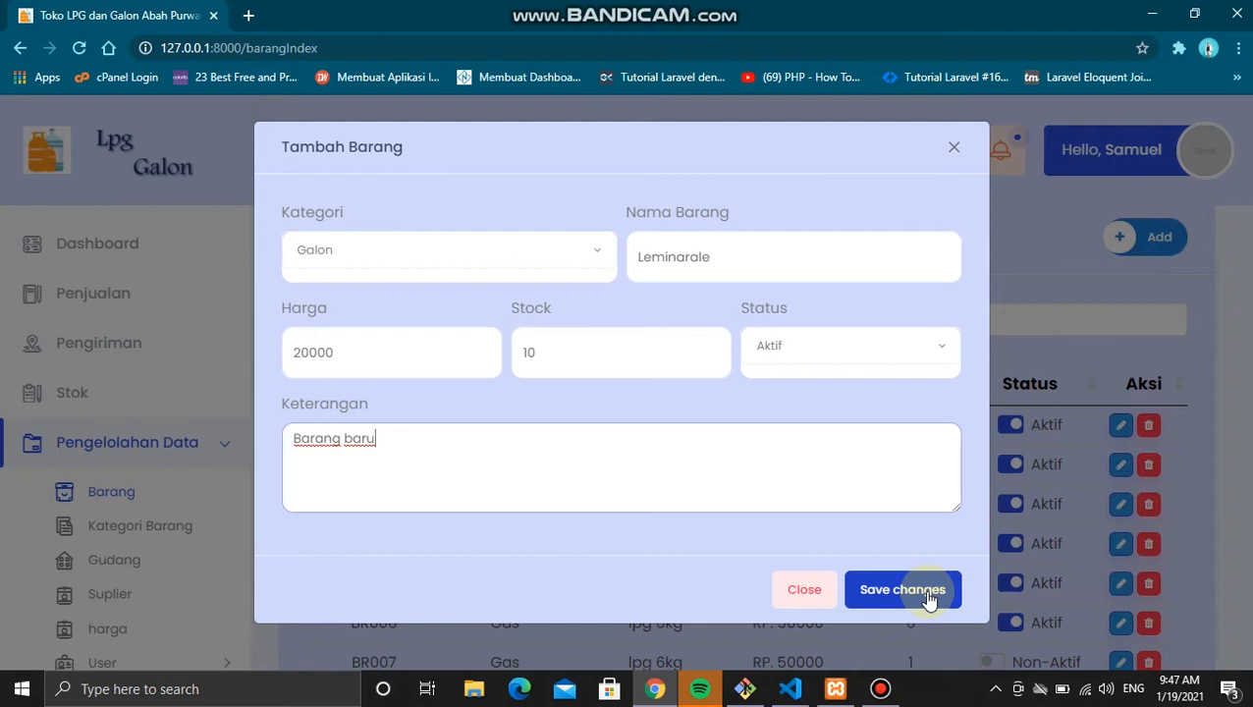
{"action": "left_click", "coordinate": [928, 599]}
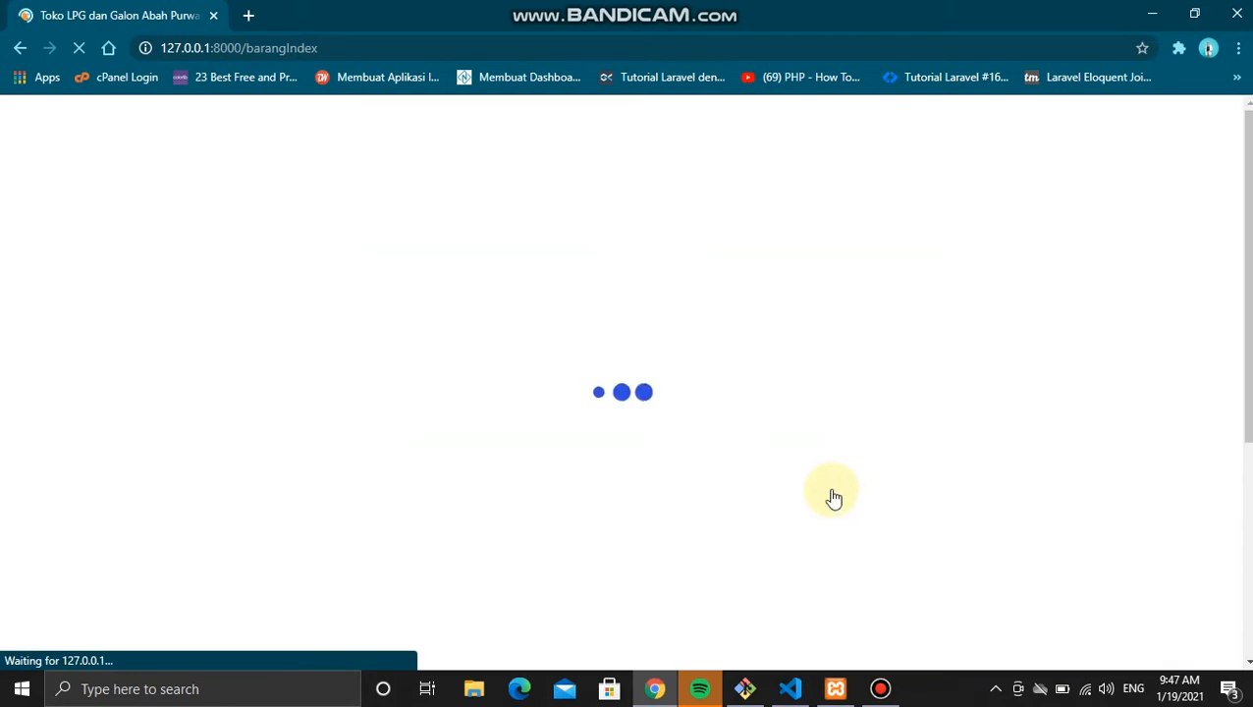
Step: Switch to Kategori Barang and back to Barang, then open BR008 Leminarale's edit form
{"action": "scroll", "coordinate": [778, 409], "scroll_direction": "down", "scroll_amount": 4}
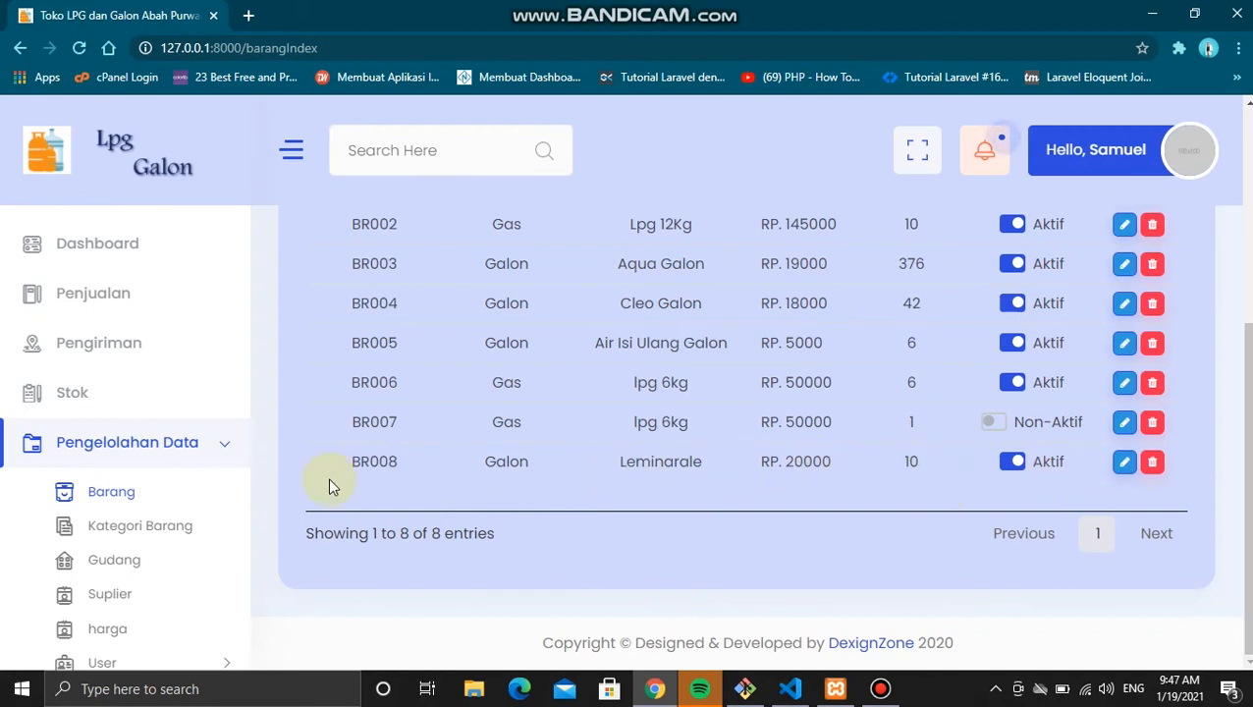
{"action": "left_click", "coordinate": [118, 537]}
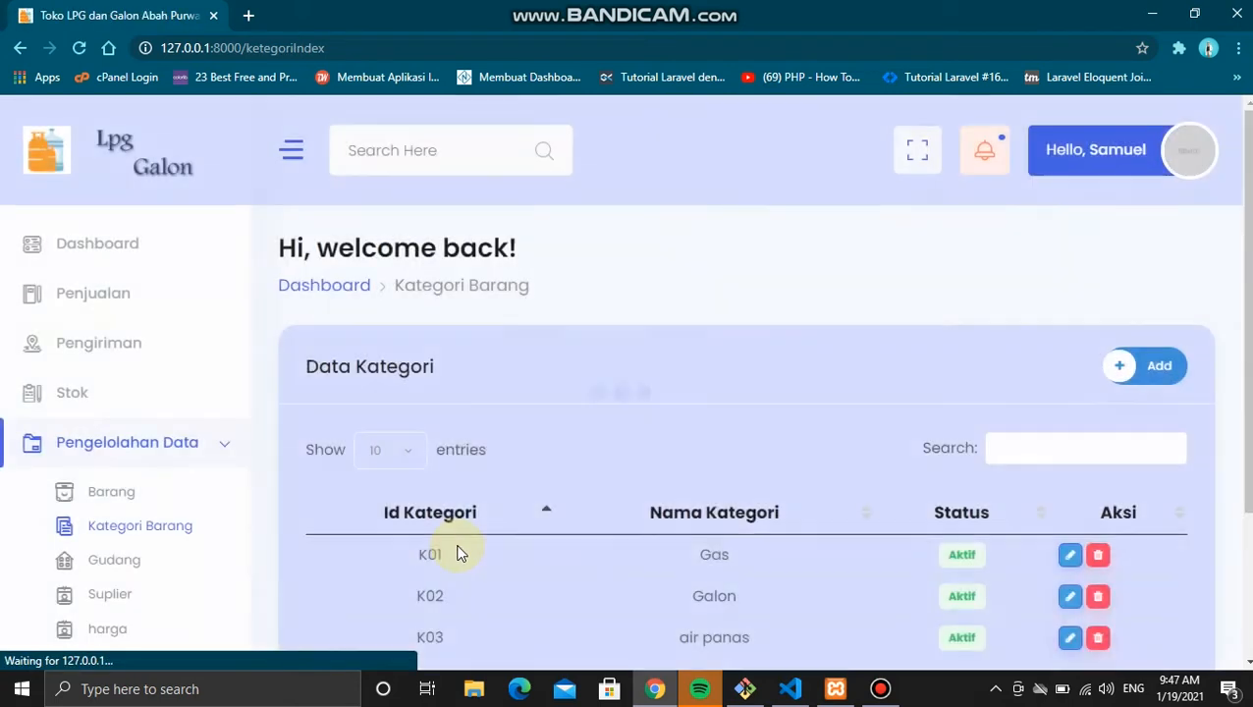
{"action": "scroll", "coordinate": [457, 550], "scroll_direction": "down", "scroll_amount": 1}
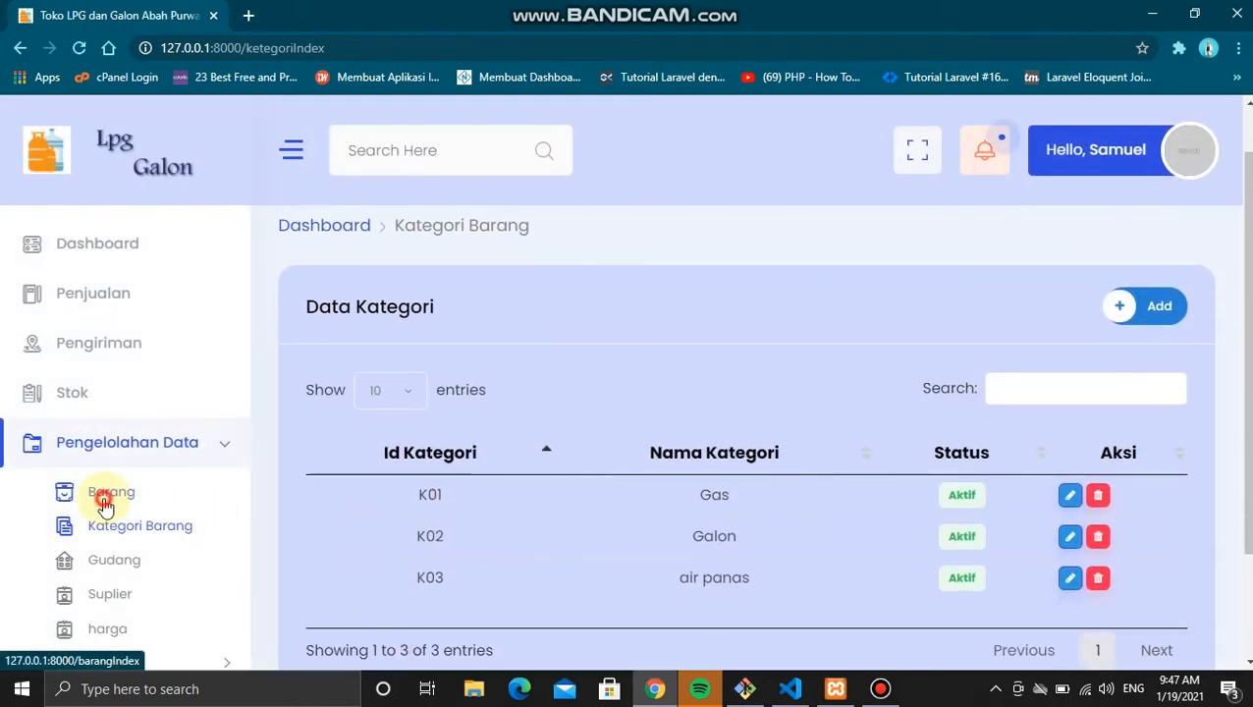
{"action": "left_click", "coordinate": [104, 503]}
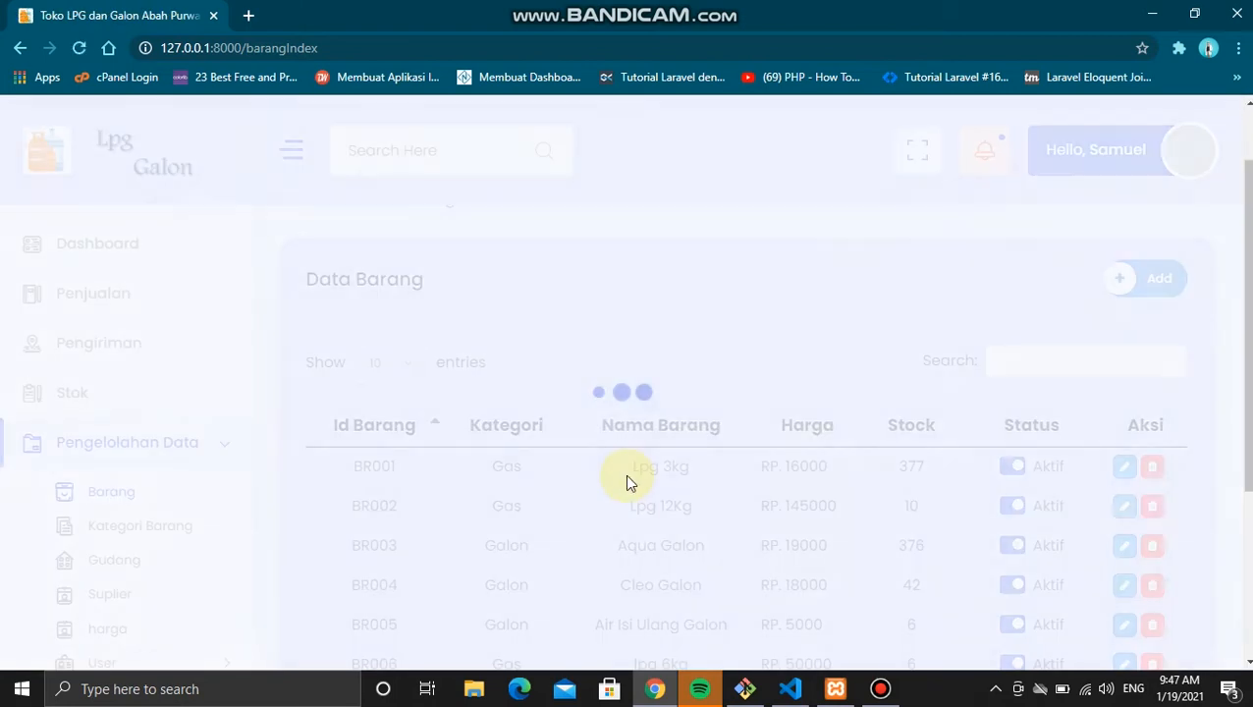
{"action": "scroll", "coordinate": [1053, 461], "scroll_direction": "down", "scroll_amount": 2}
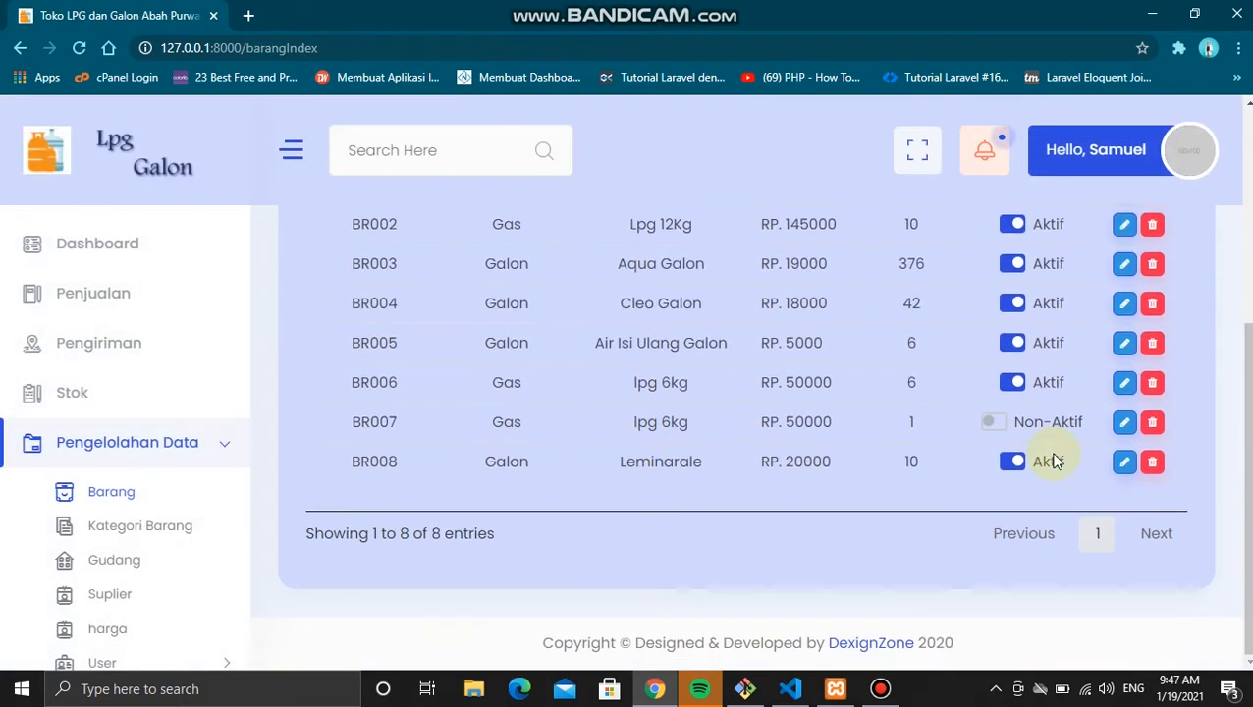
{"action": "left_click", "coordinate": [1126, 464]}
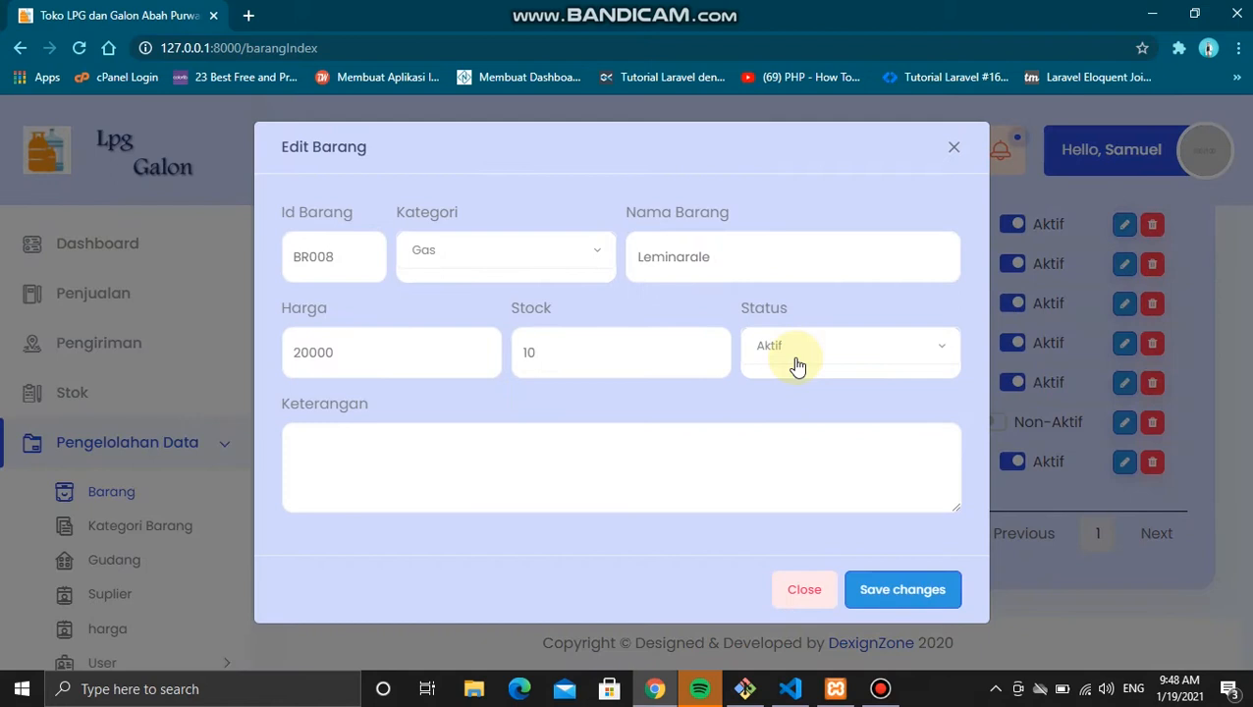
Step: Change BR008 Leminarale's stock from 10 to 20 and save the edit
{"action": "left_click", "coordinate": [647, 352]}
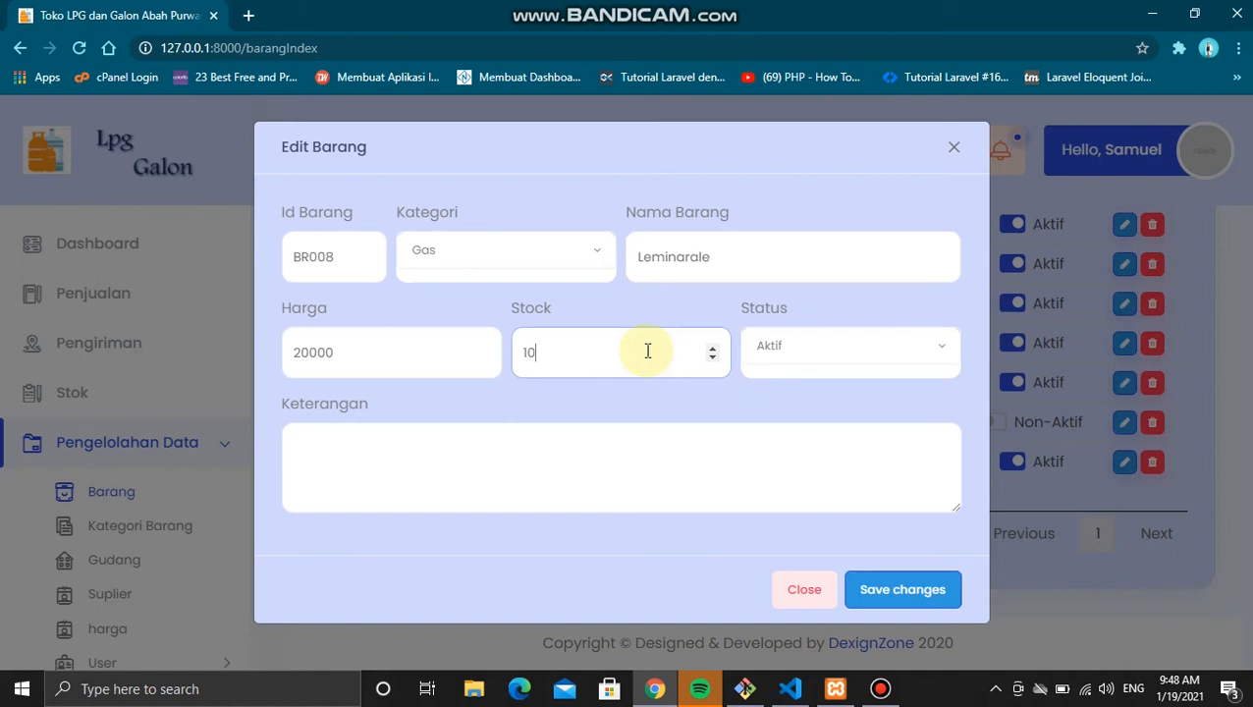
{"action": "key", "text": "BackSpace"}
{"action": "type", "text": "2"}
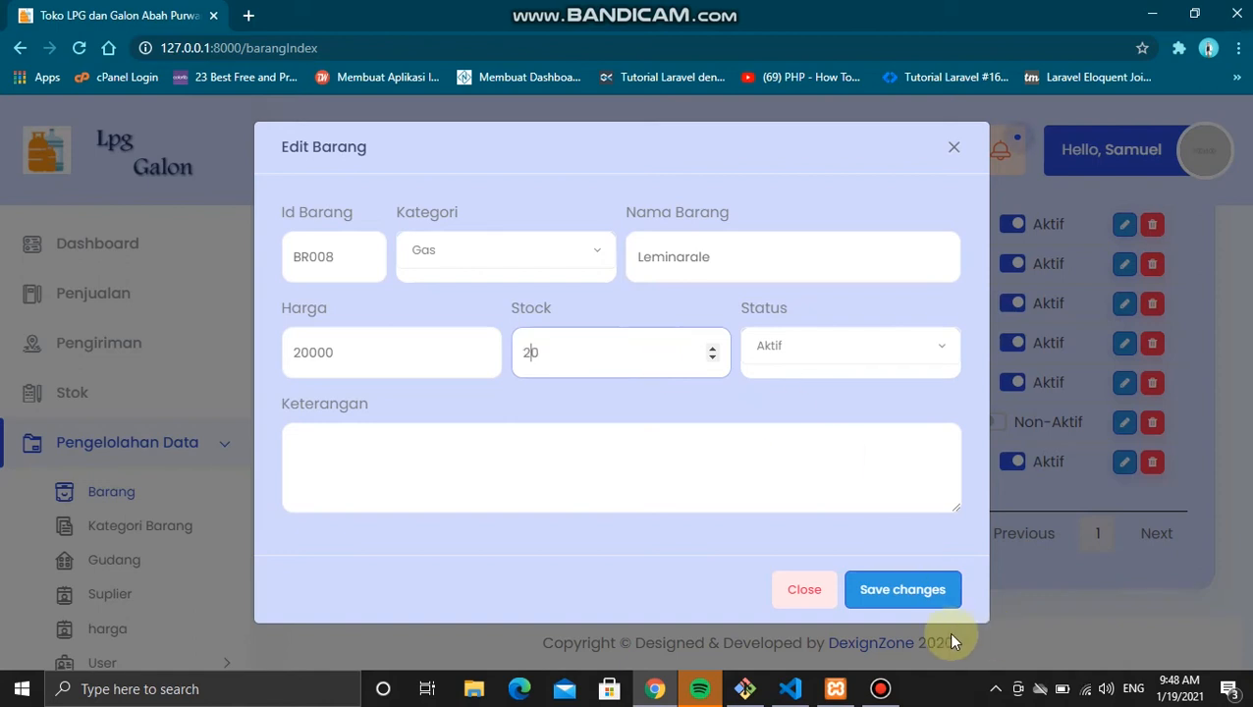
{"action": "left_click", "coordinate": [907, 599]}
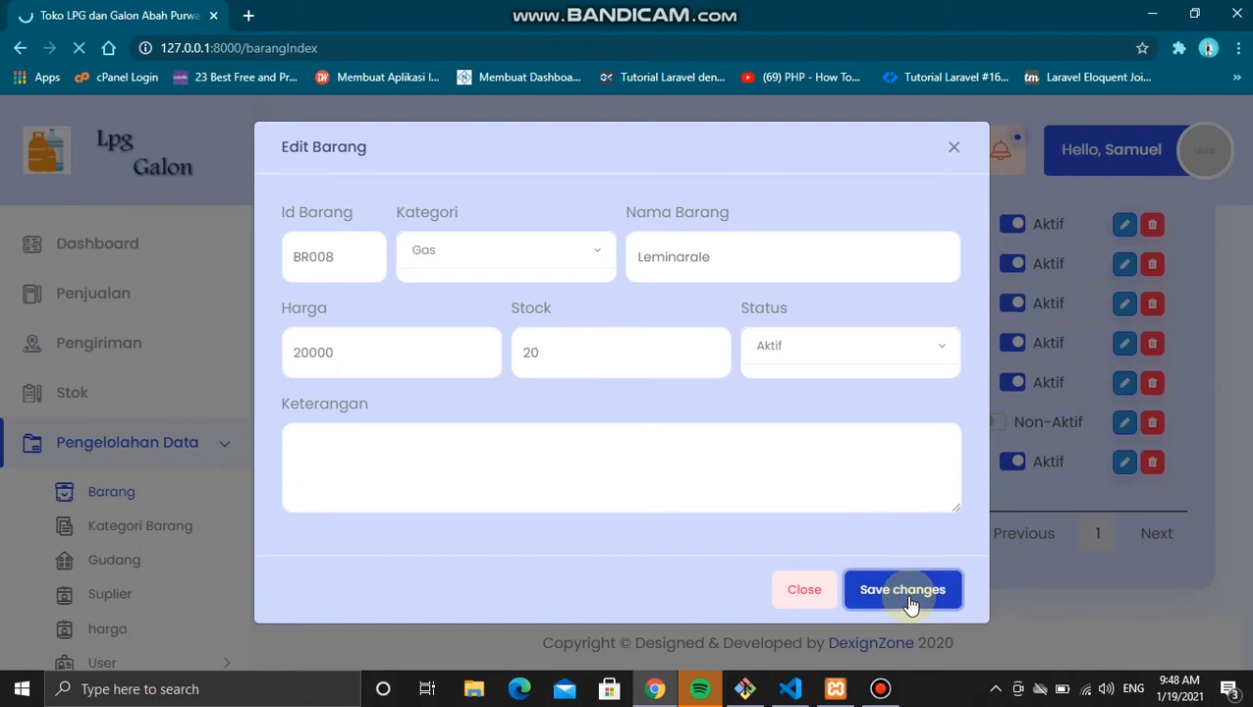
Step: Sort the Data Barang table by Id Barang, Kategori and Nama Barang
{"action": "scroll", "coordinate": [911, 603], "scroll_direction": "down", "scroll_amount": 2}
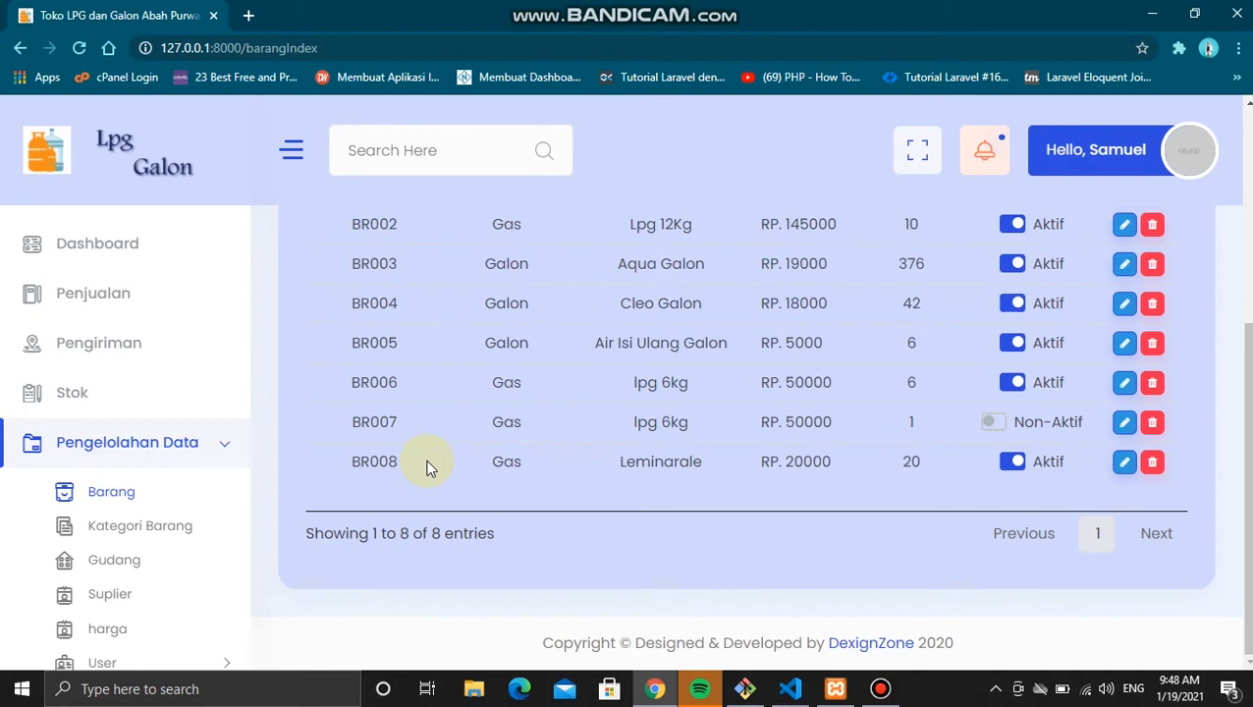
{"action": "scroll", "coordinate": [427, 467], "scroll_direction": "up", "scroll_amount": 3}
{"action": "scroll", "coordinate": [425, 464], "scroll_direction": "down", "scroll_amount": 2}
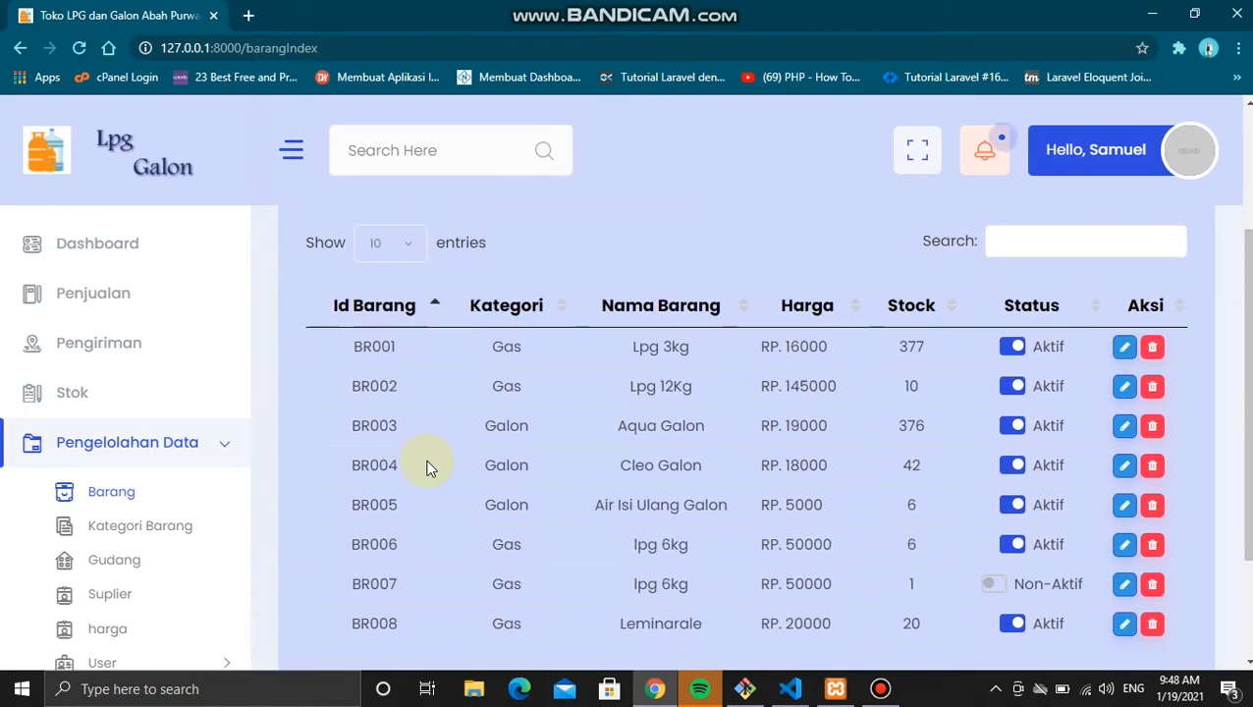
{"action": "left_click", "coordinate": [409, 310]}
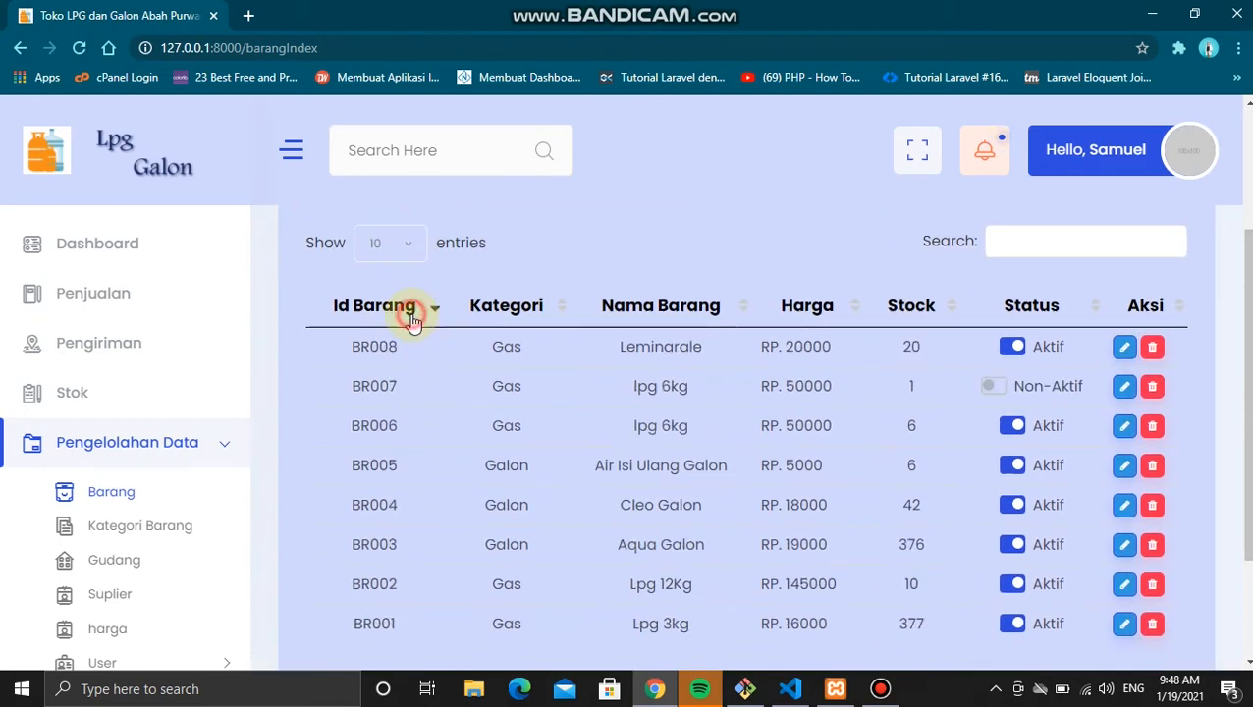
{"action": "left_click", "coordinate": [411, 309]}
{"action": "left_click", "coordinate": [509, 294]}
{"action": "left_click", "coordinate": [506, 297]}
{"action": "left_click", "coordinate": [668, 291]}
{"action": "scroll", "coordinate": [660, 291], "scroll_direction": "down", "scroll_amount": 3}
{"action": "scroll", "coordinate": [663, 299], "scroll_direction": "up", "scroll_amount": 4}
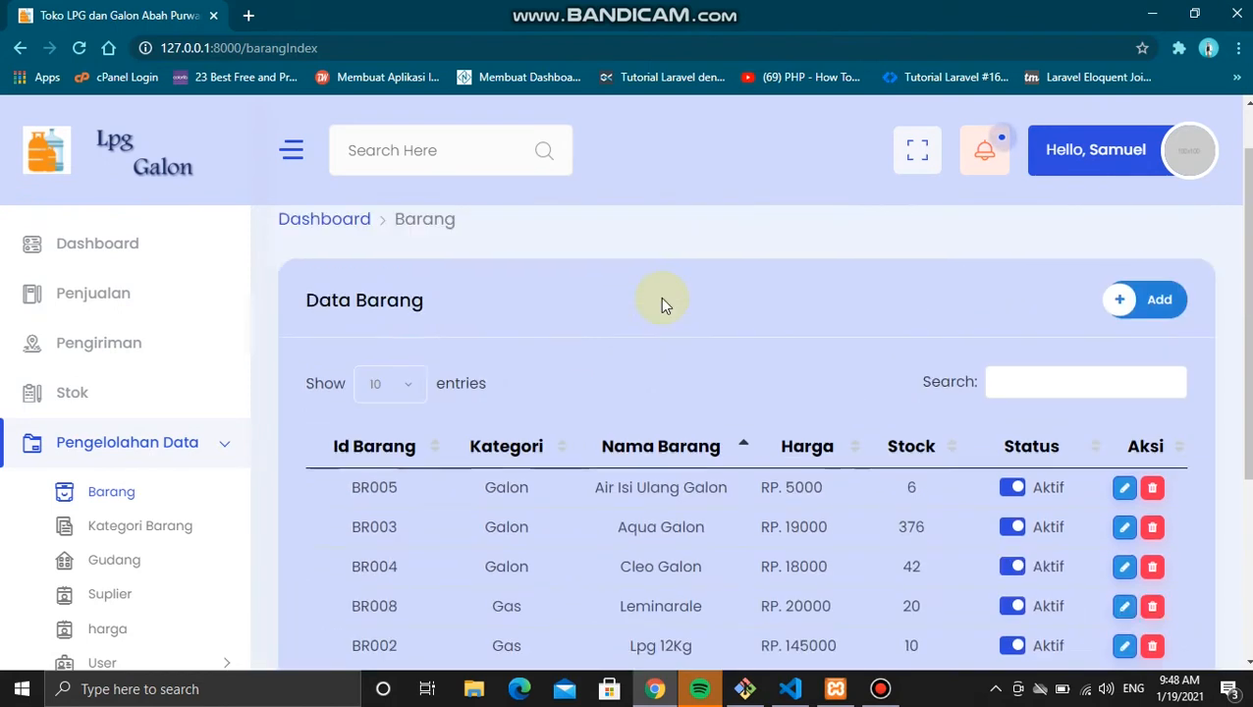
Step: Search items for 'le', then clear the search so all 8 items list again
{"action": "left_click", "coordinate": [1074, 389]}
{"action": "type", "text": "le"}
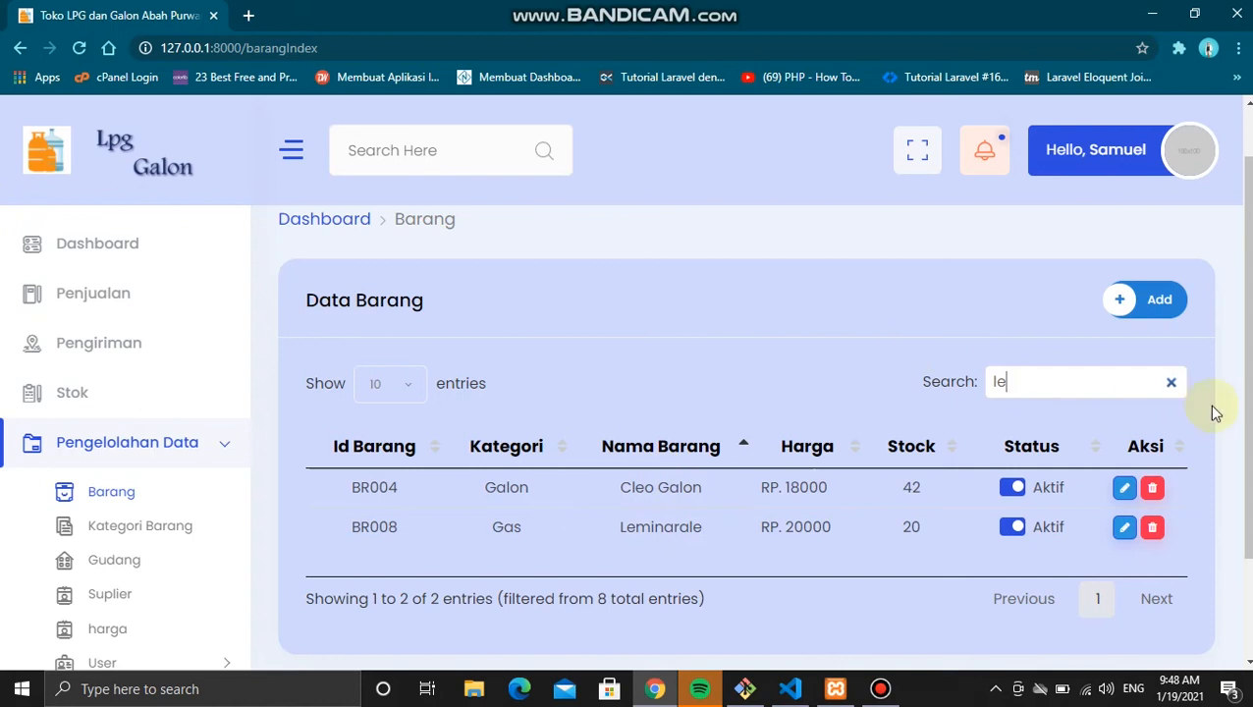
{"action": "left_click", "coordinate": [1171, 382]}
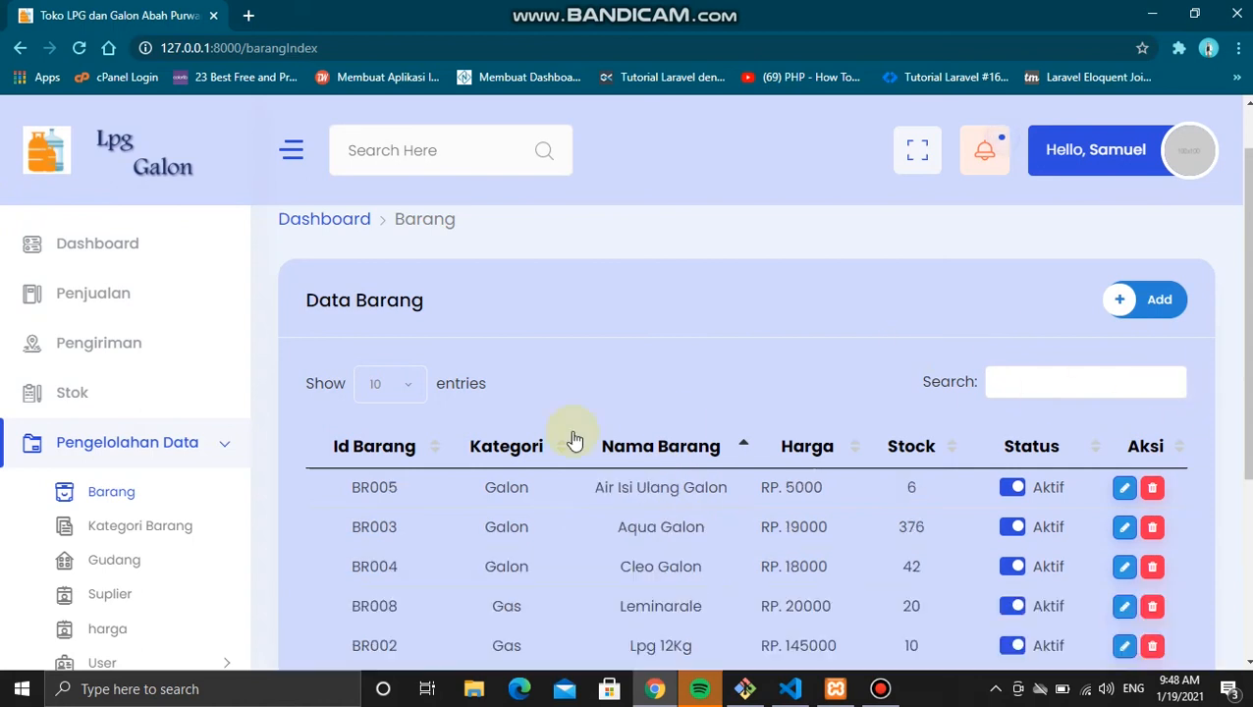
{"action": "scroll", "coordinate": [575, 439], "scroll_direction": "down", "scroll_amount": 3}
Step: Add category 'Gelas' with status Aktif, which is saved as K04
{"action": "left_click", "coordinate": [122, 538]}
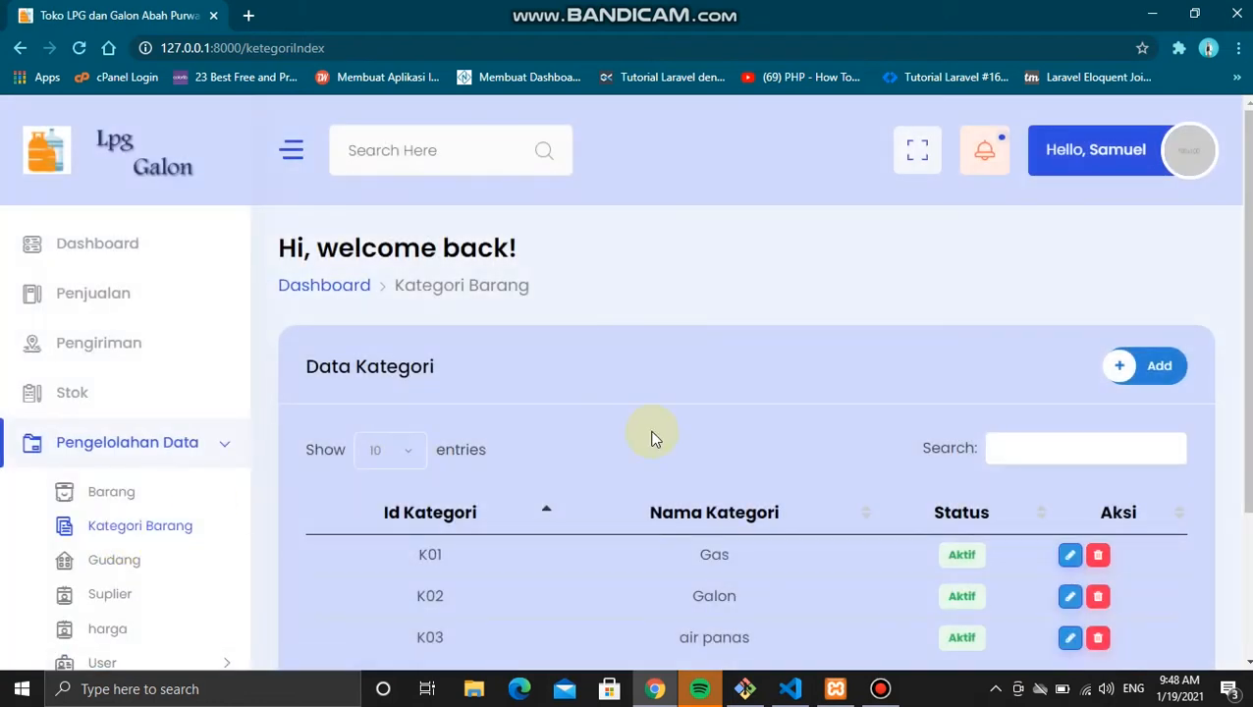
{"action": "scroll", "coordinate": [651, 439], "scroll_direction": "down", "scroll_amount": 2}
{"action": "scroll", "coordinate": [651, 438], "scroll_direction": "down", "scroll_amount": 1}
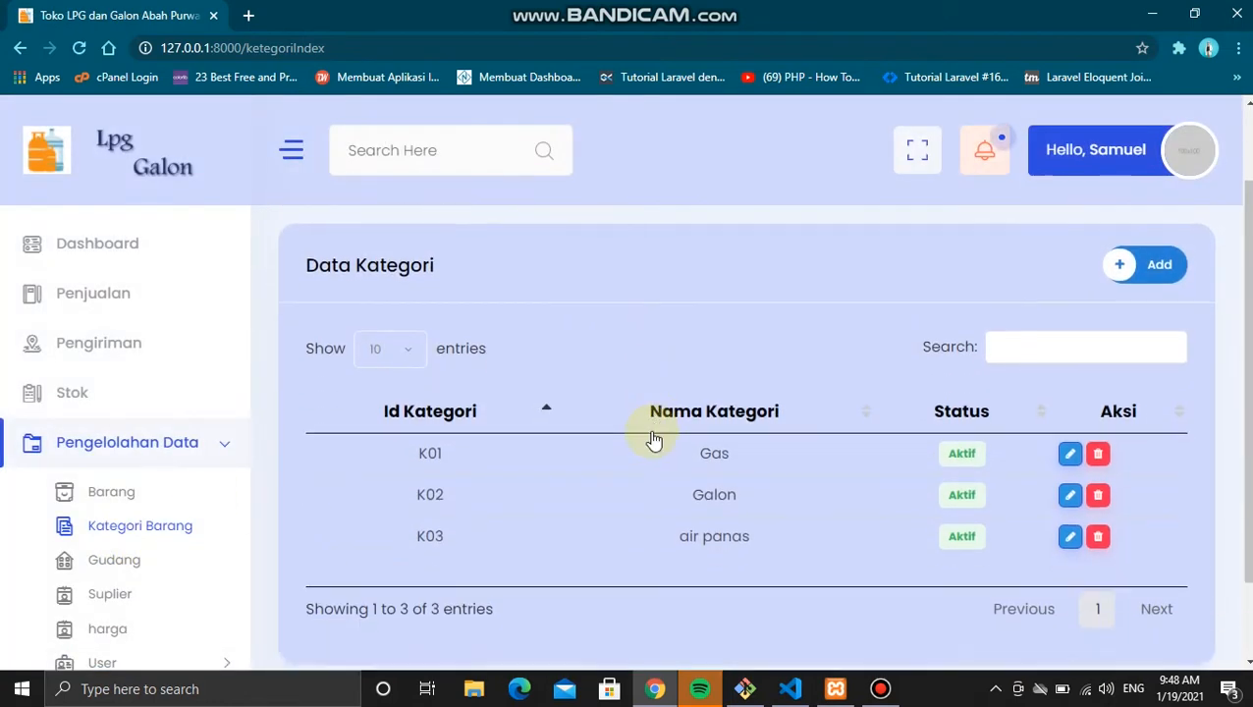
{"action": "left_click", "coordinate": [1159, 267]}
{"action": "left_click", "coordinate": [680, 256]}
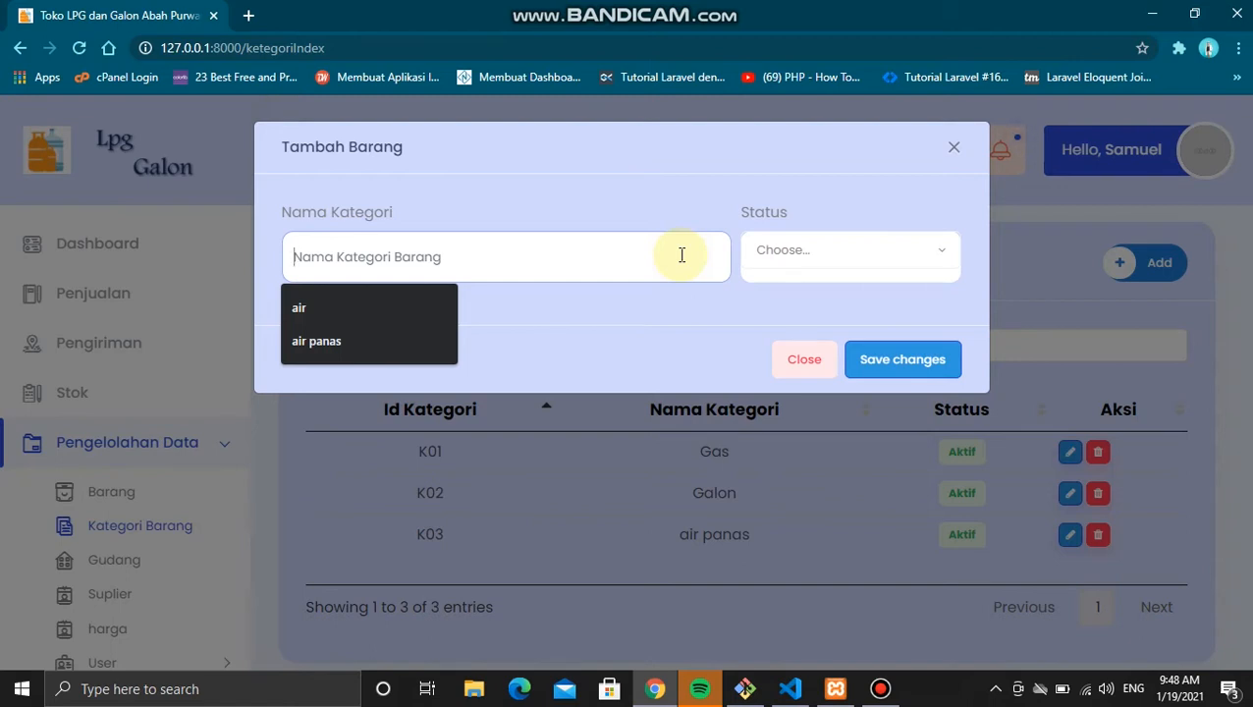
{"action": "type", "text": "A"}
{"action": "key", "text": "BackSpace"}
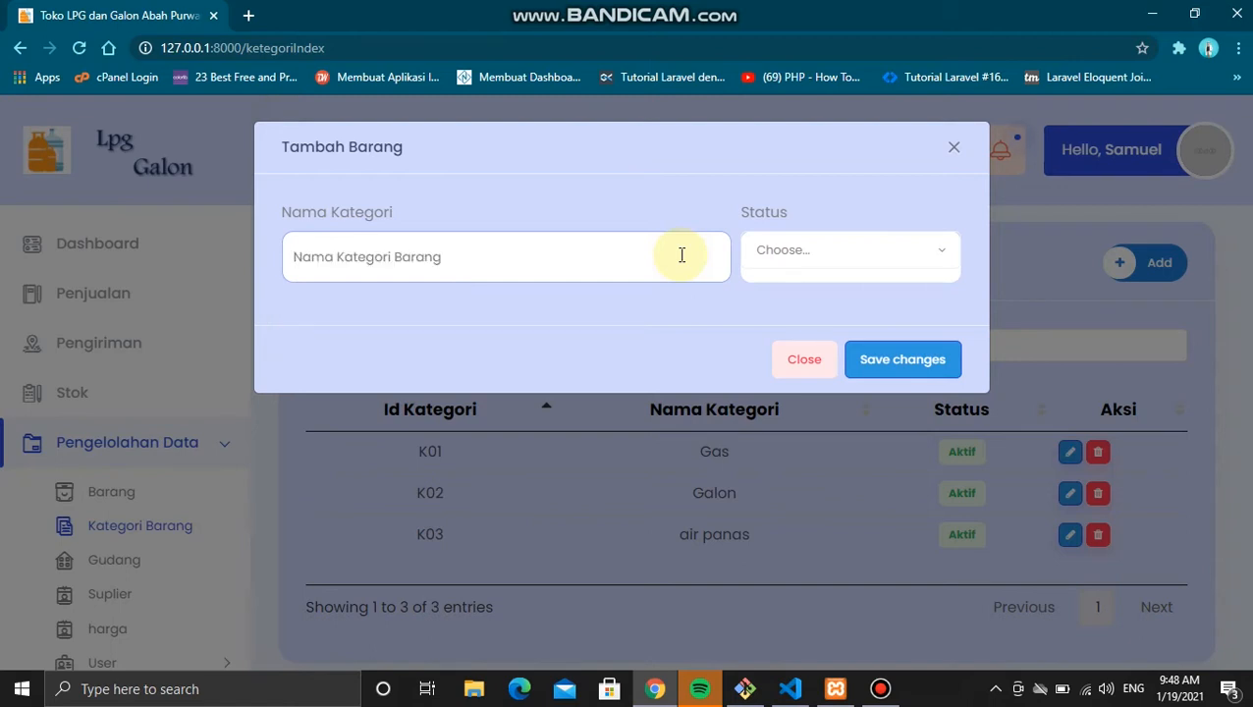
{"action": "type", "text": "Gelas"}
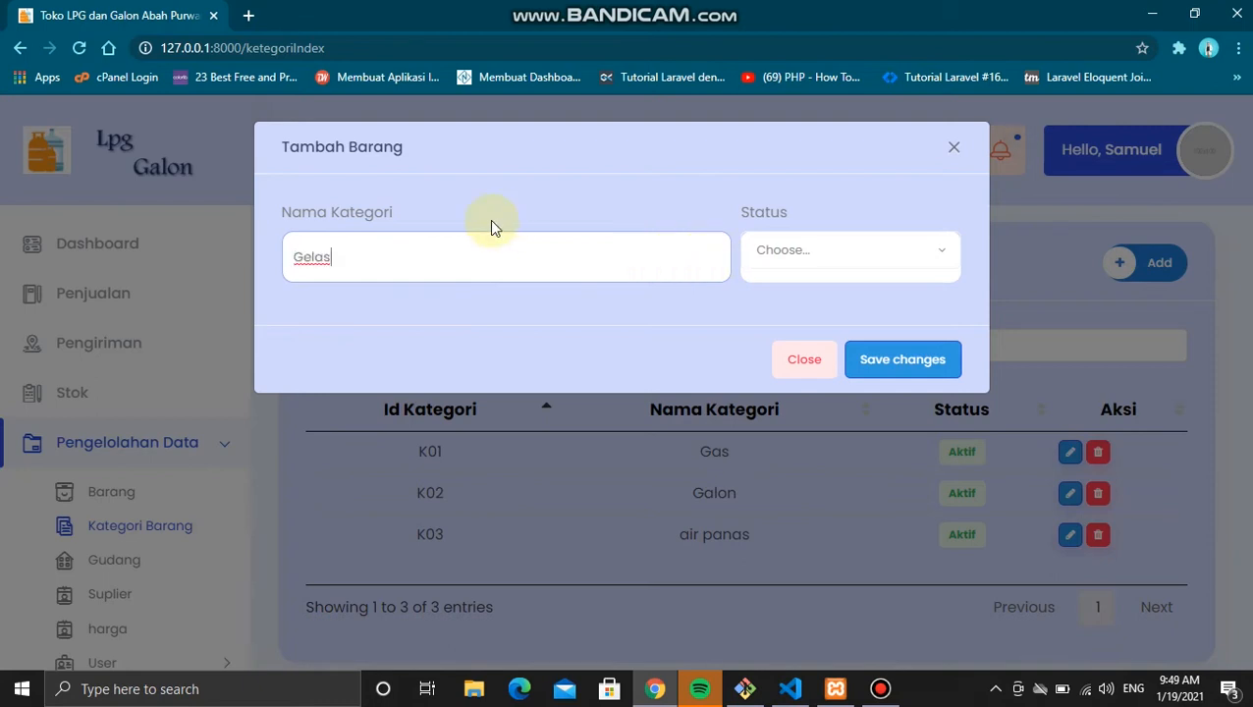
{"action": "left_click", "coordinate": [809, 251]}
{"action": "left_click", "coordinate": [792, 312]}
{"action": "left_click", "coordinate": [941, 371]}
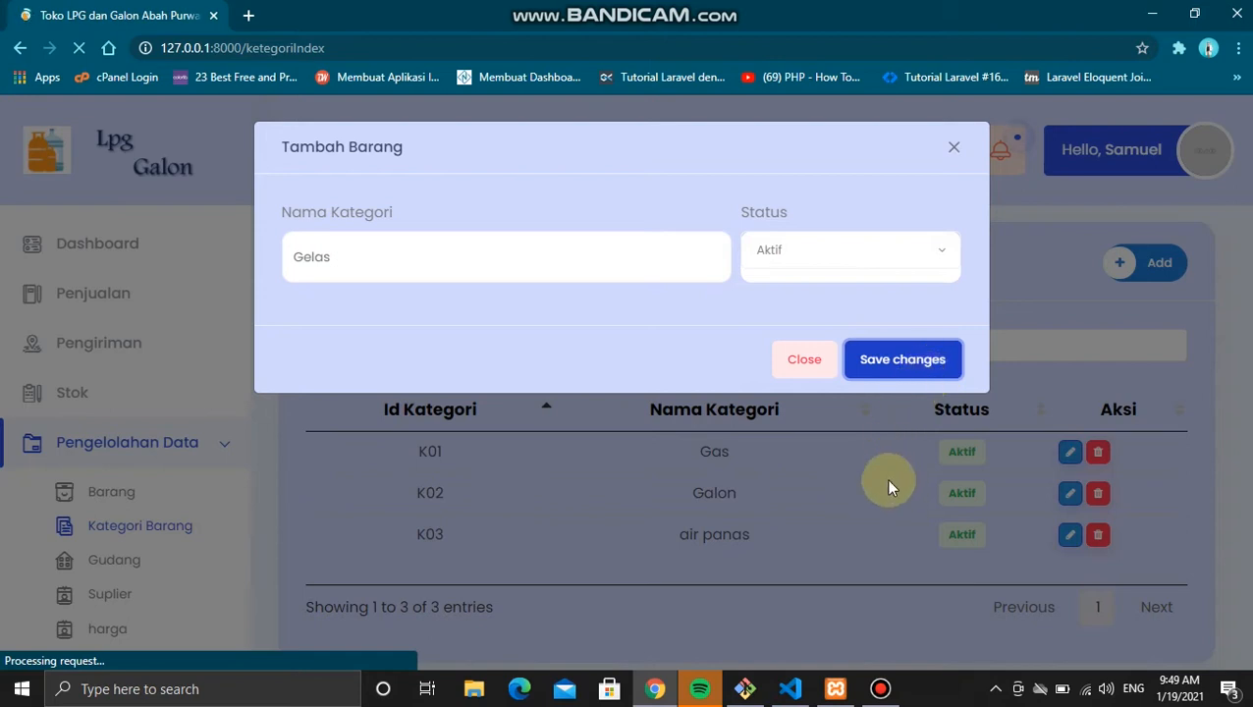
{"action": "scroll", "coordinate": [890, 498], "scroll_direction": "down", "scroll_amount": 3}
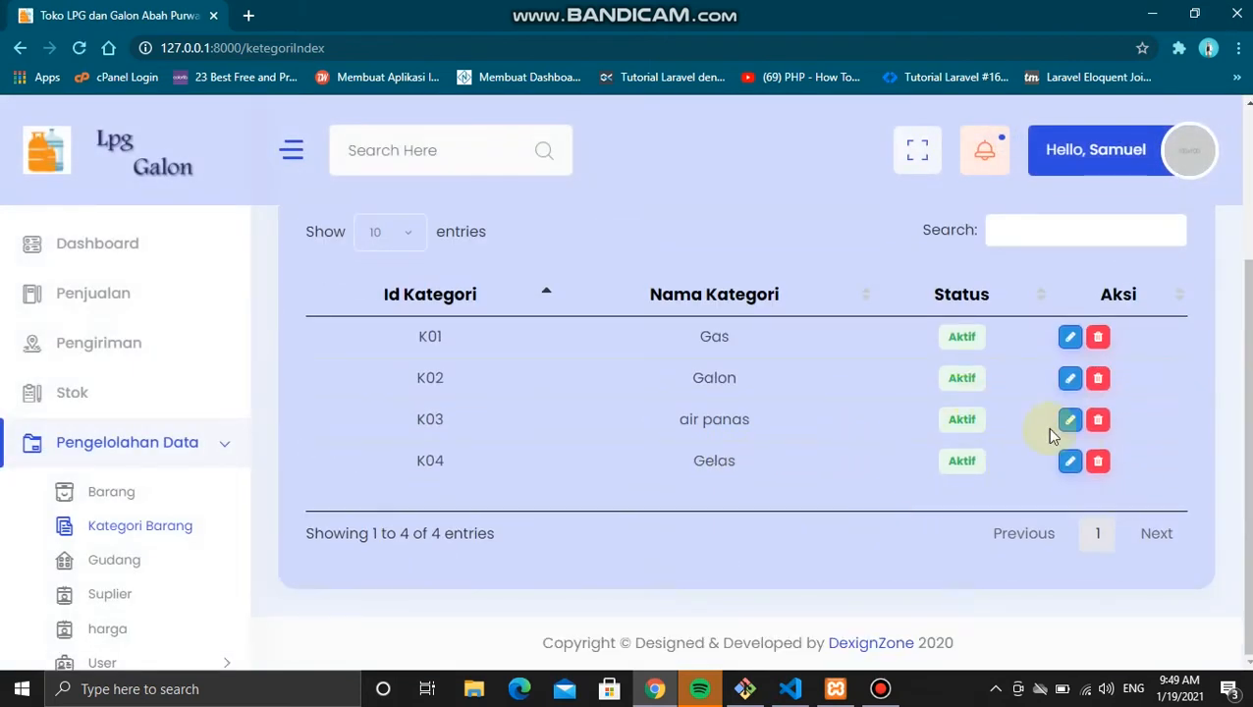
Step: Rename category K04 to 'Air Minum Kemasan Gelas', choosing Non - Aktif status, and save
{"action": "left_click", "coordinate": [1072, 461]}
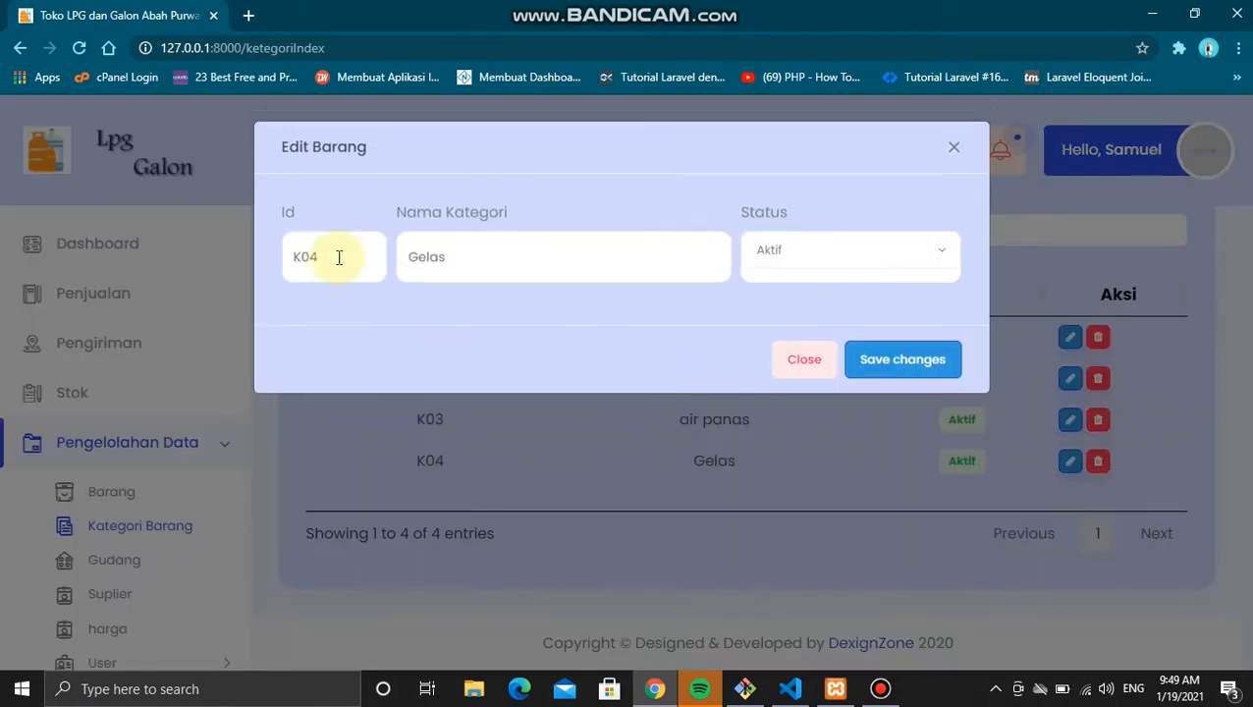
{"action": "left_click", "coordinate": [481, 249]}
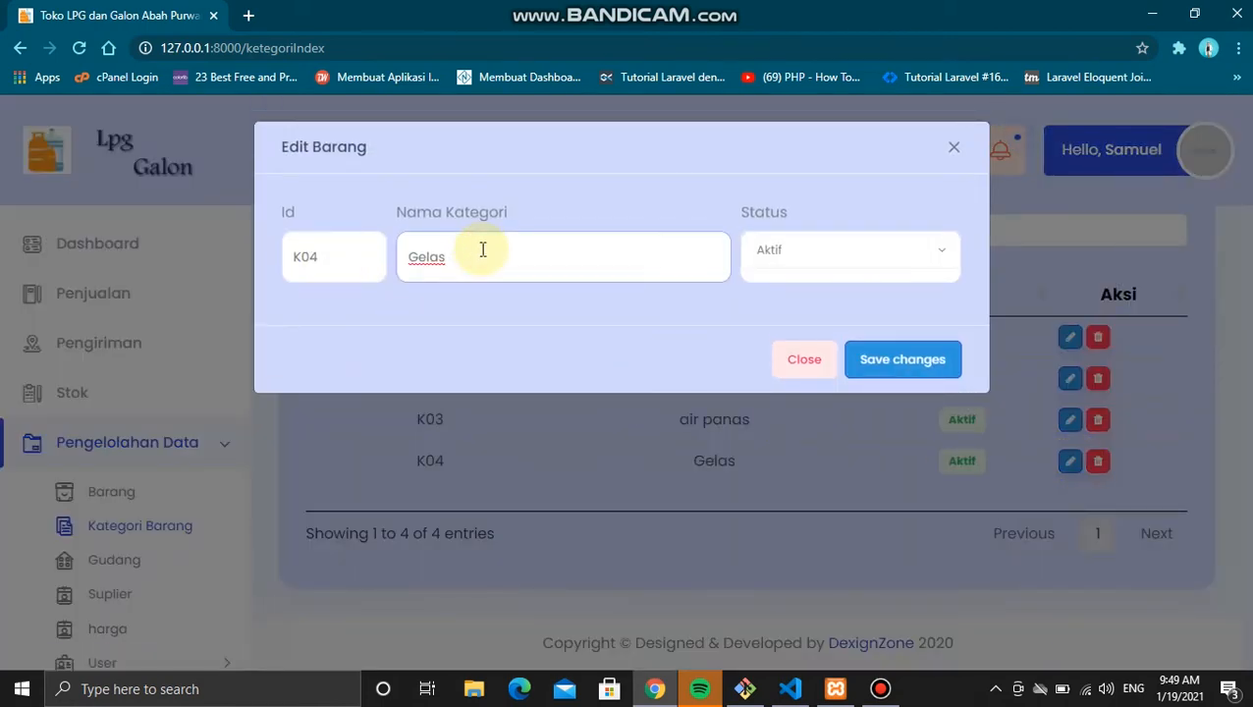
{"action": "key", "text": "Left"}
{"action": "key", "text": "Left"}
{"action": "key", "text": "Left"}
{"action": "key", "text": "Left"}
{"action": "type", "text": "Air Minum Kemasan"}
{"action": "left_click", "coordinate": [819, 258]}
{"action": "left_click", "coordinate": [800, 319]}
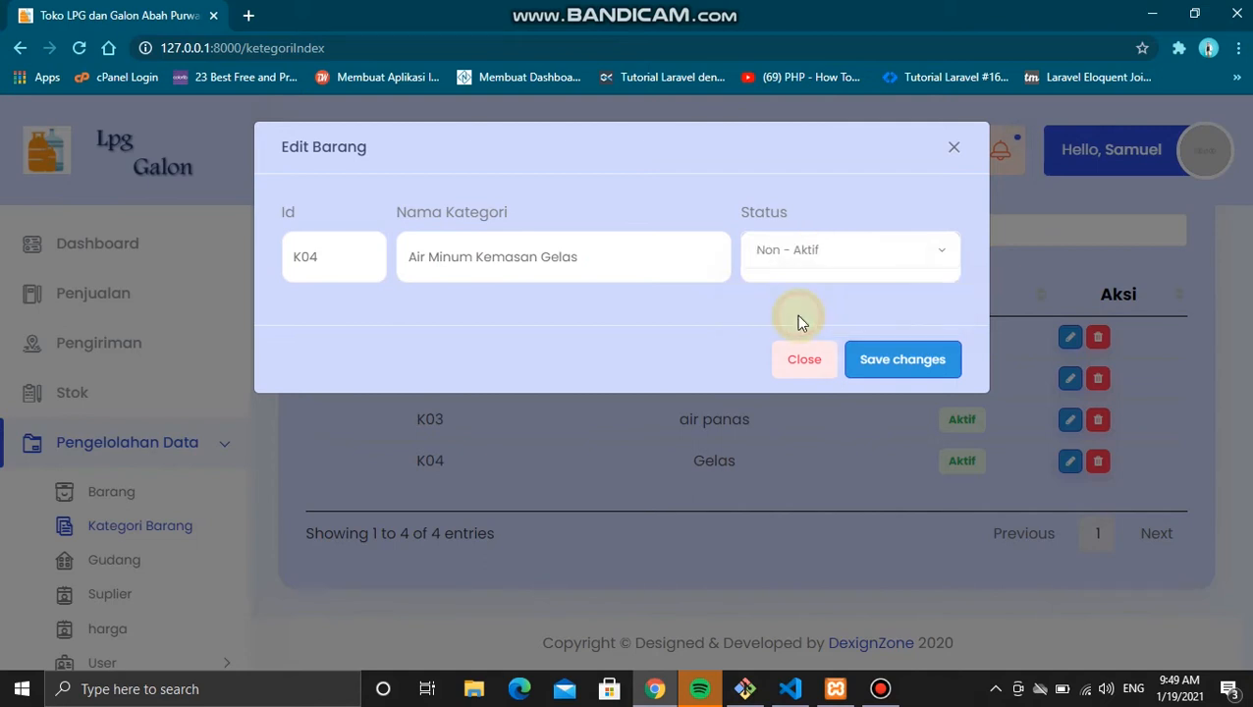
{"action": "left_click", "coordinate": [891, 372]}
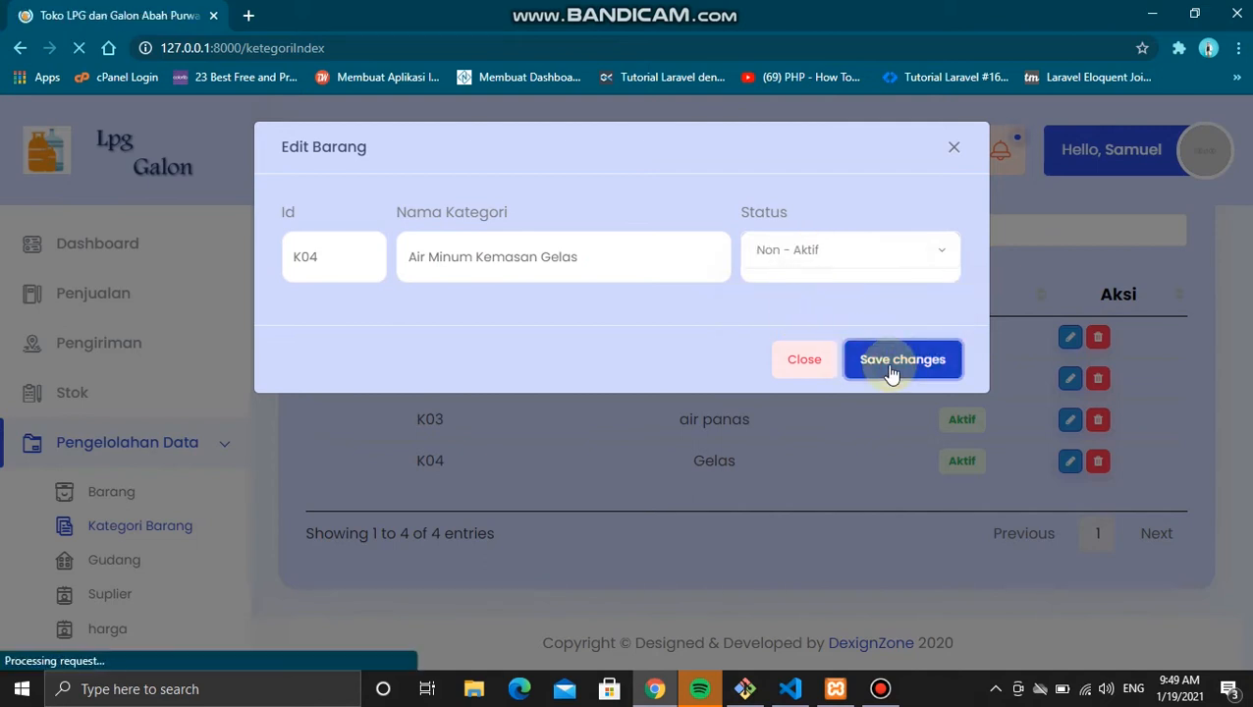
{"action": "scroll", "coordinate": [1043, 491], "scroll_direction": "down", "scroll_amount": 3}
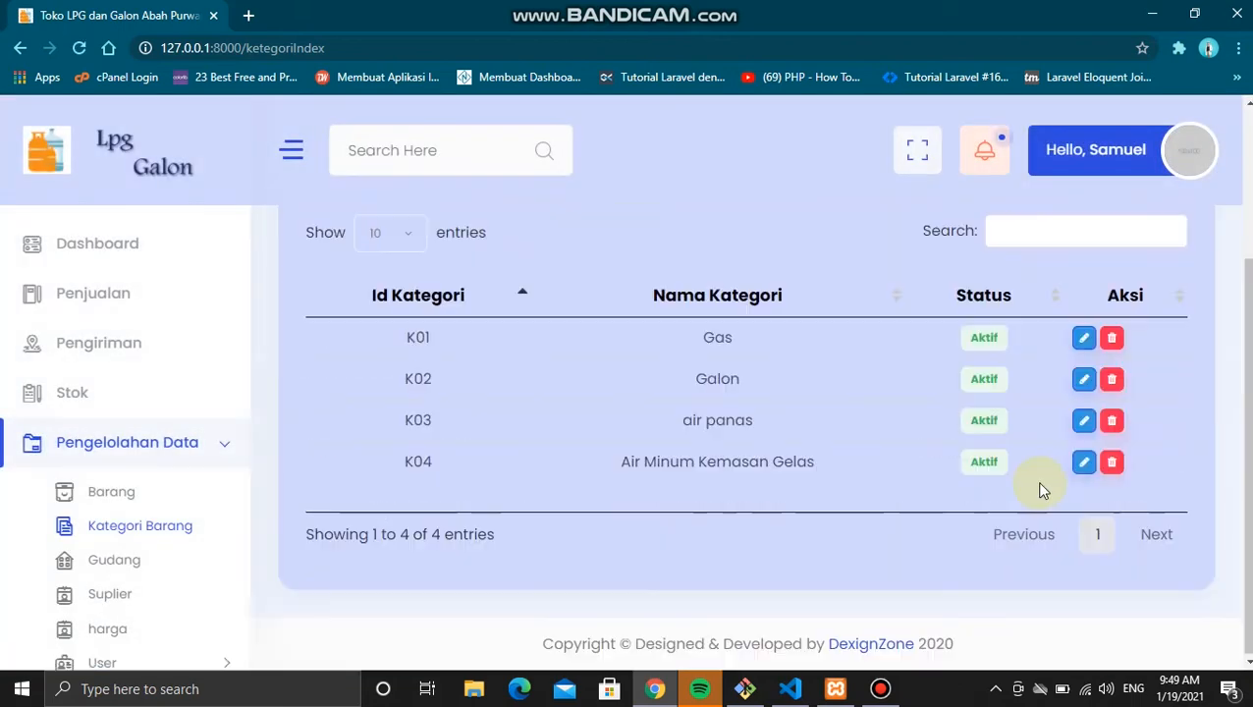
Step: Resubmit category K04's edit form to apply the Non - Aktif status
{"action": "left_click", "coordinate": [1086, 466]}
{"action": "left_click", "coordinate": [869, 243]}
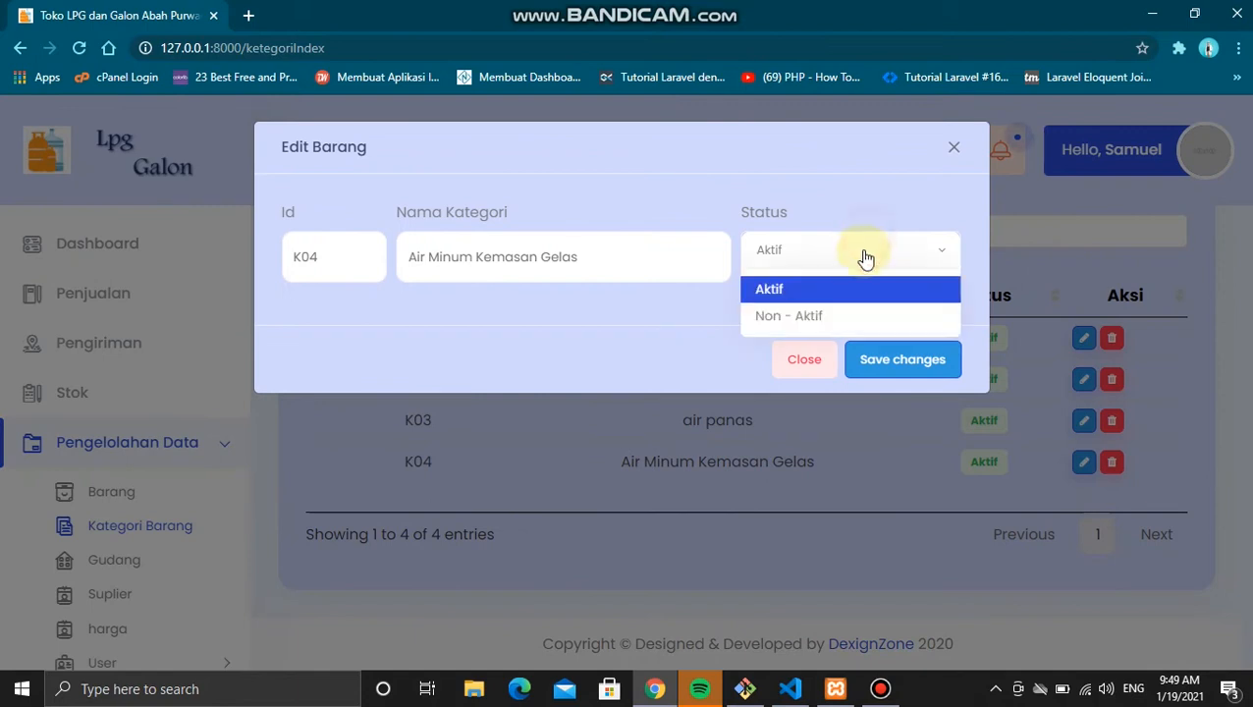
{"action": "left_click", "coordinate": [884, 376]}
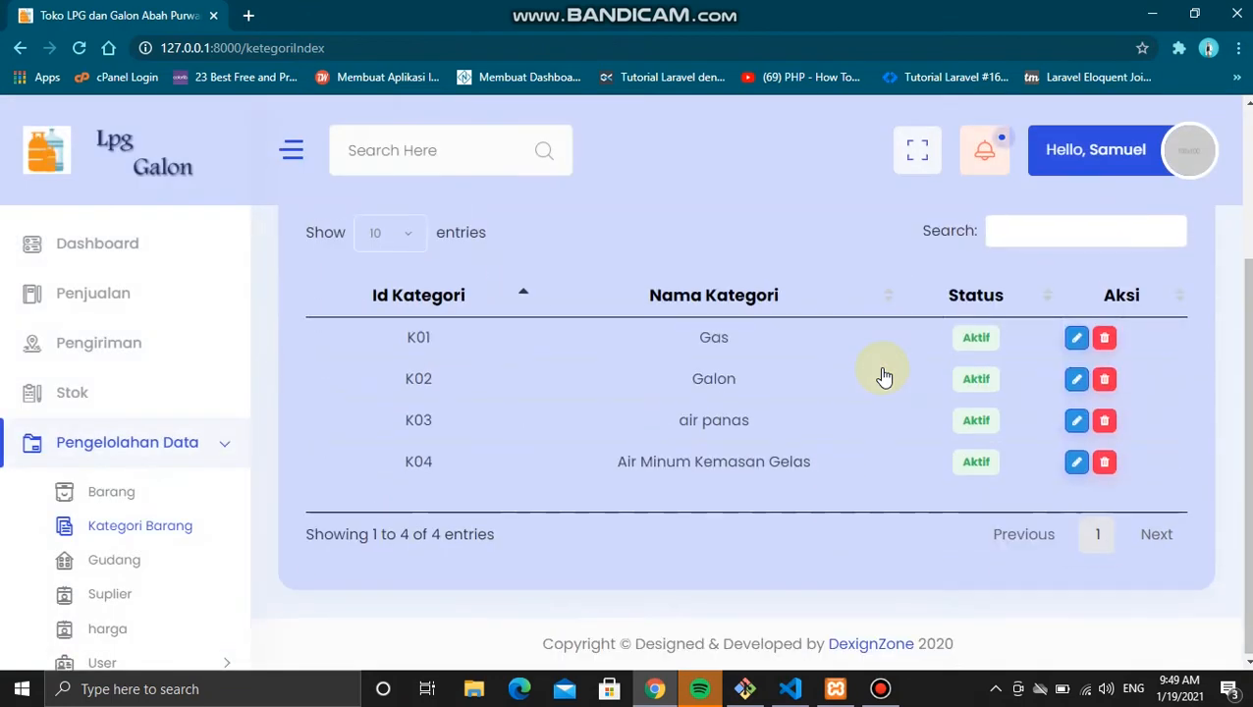
Step: Set category K03 (air panas) to Non - Aktif, then go to the Barang list
{"action": "left_click", "coordinate": [1076, 420]}
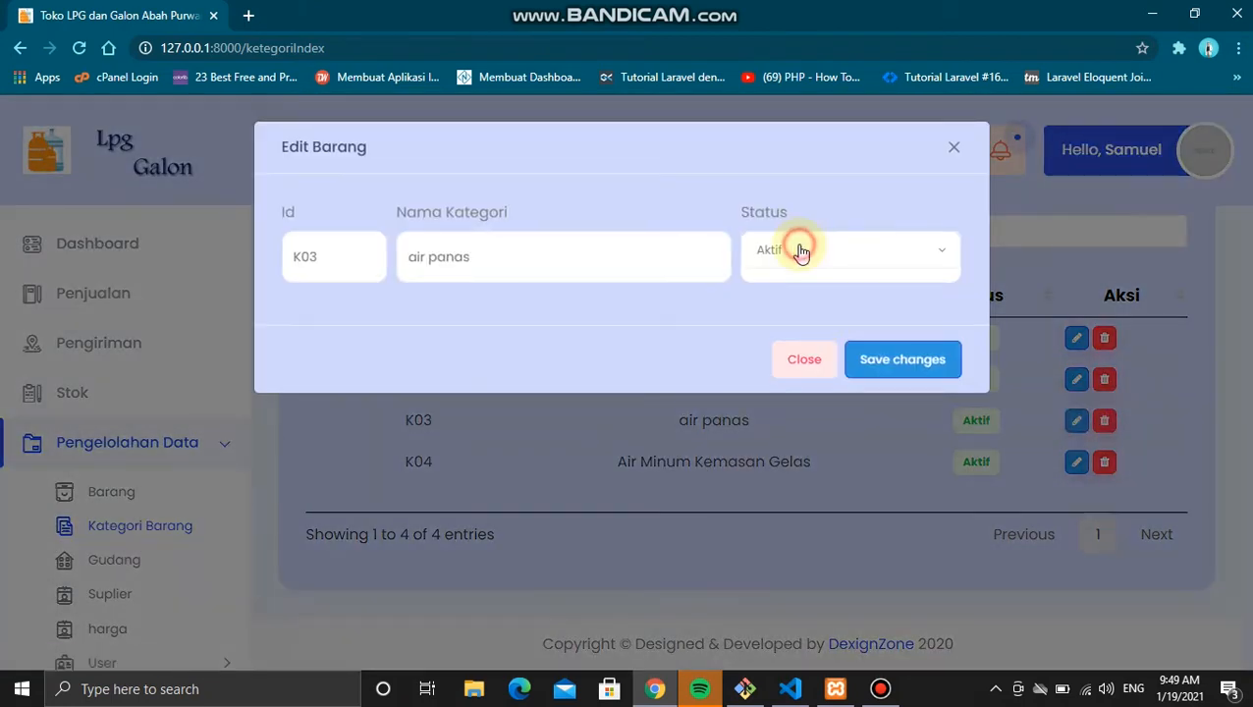
{"action": "left_click", "coordinate": [802, 247]}
{"action": "left_click", "coordinate": [783, 316]}
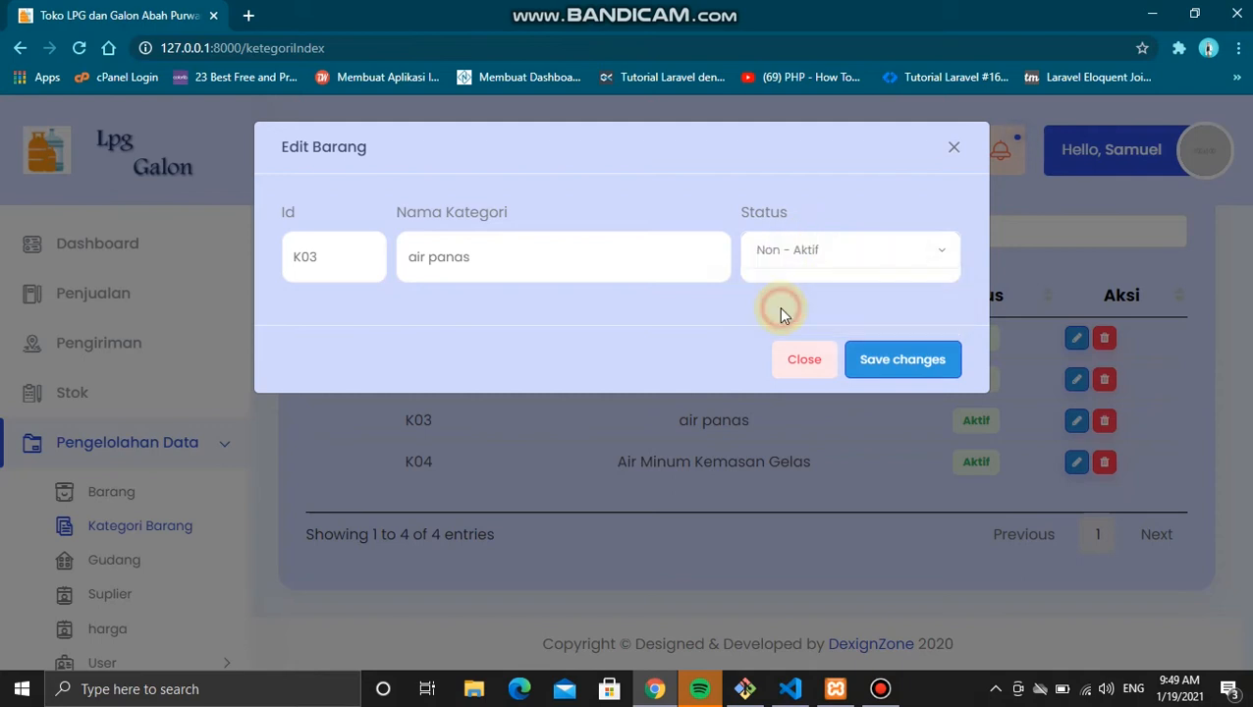
{"action": "left_click", "coordinate": [866, 365]}
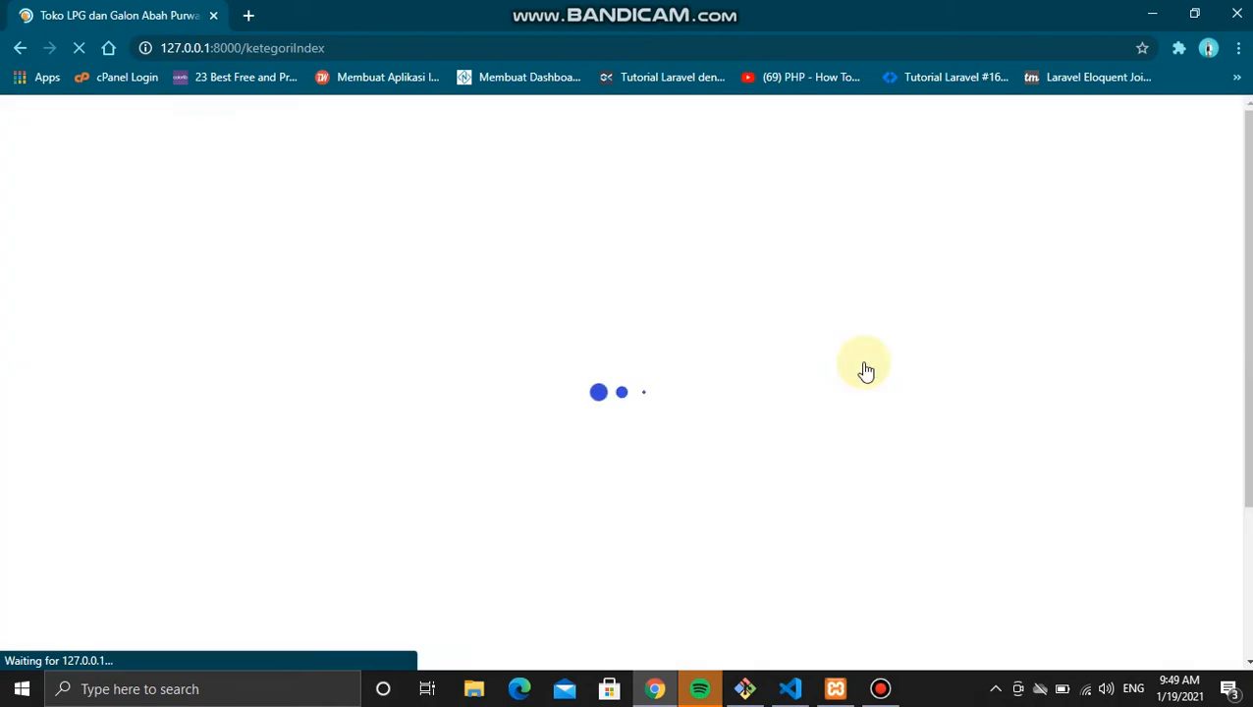
{"action": "scroll", "coordinate": [866, 369], "scroll_direction": "down", "scroll_amount": 2}
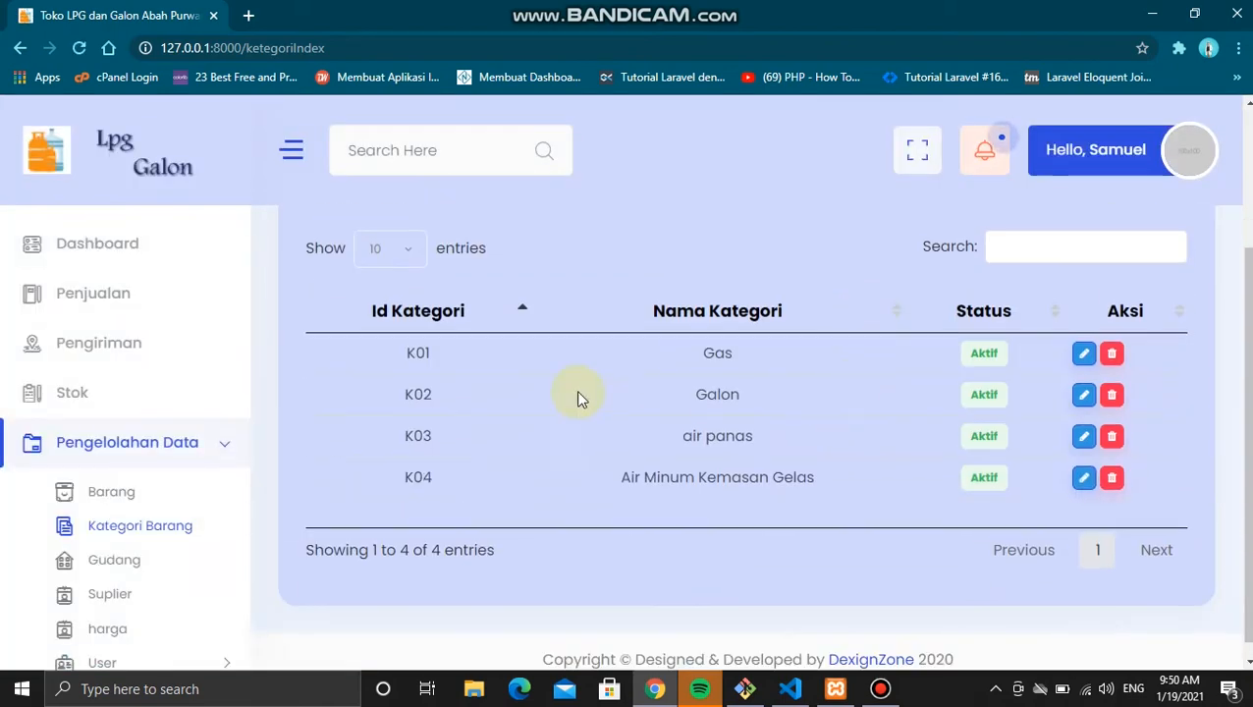
{"action": "left_click", "coordinate": [153, 494]}
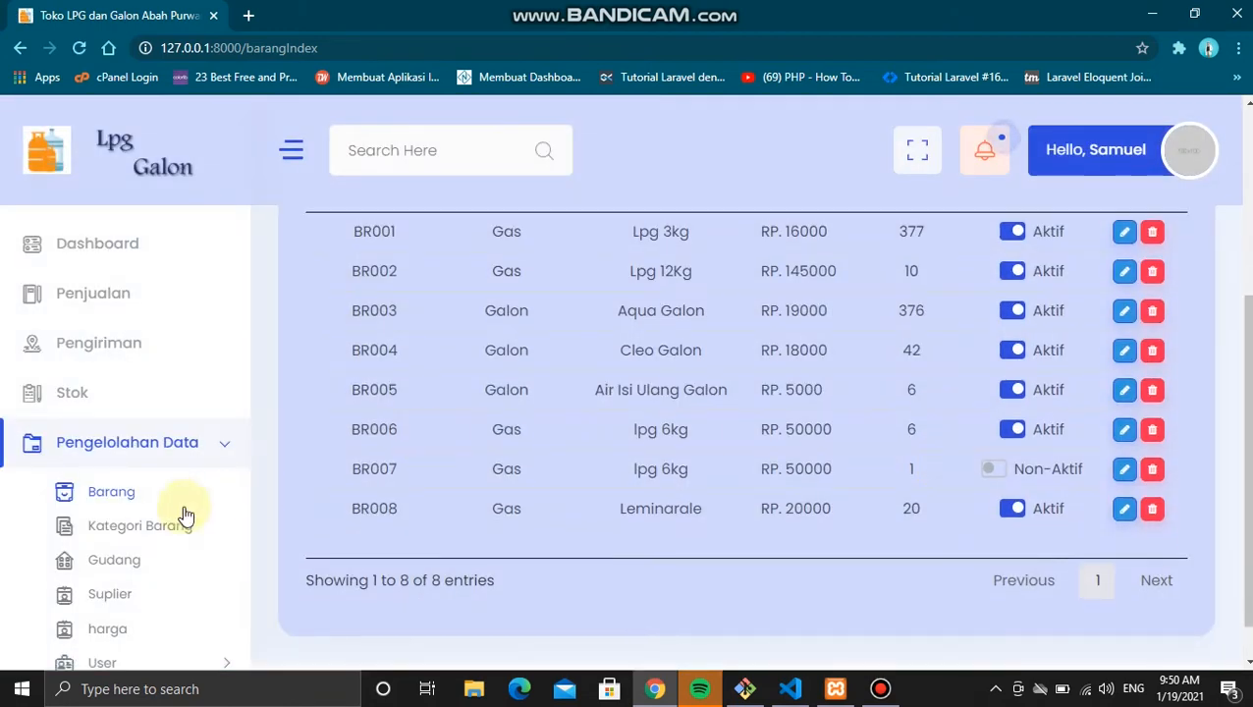
Step: Set warehouse G03 (wiyung) to Non - Aktif in Gudang and save
{"action": "left_click", "coordinate": [134, 566]}
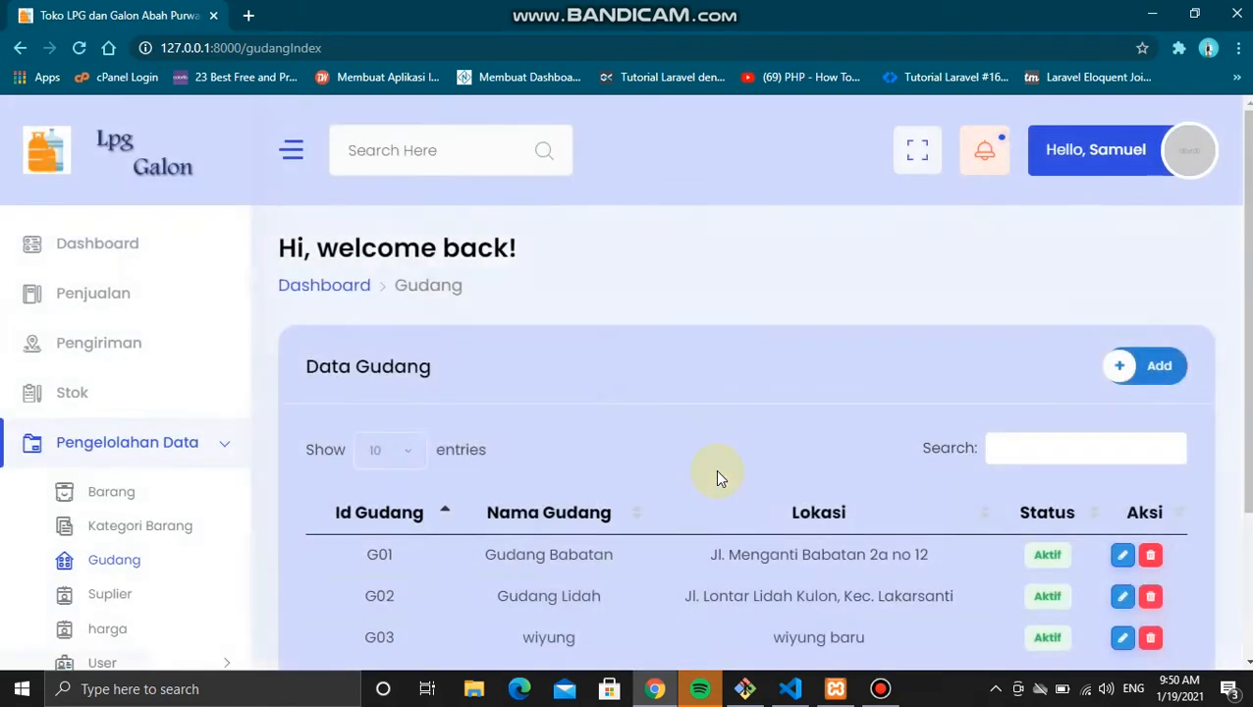
{"action": "scroll", "coordinate": [716, 472], "scroll_direction": "down", "scroll_amount": 2}
{"action": "left_click", "coordinate": [1120, 435]}
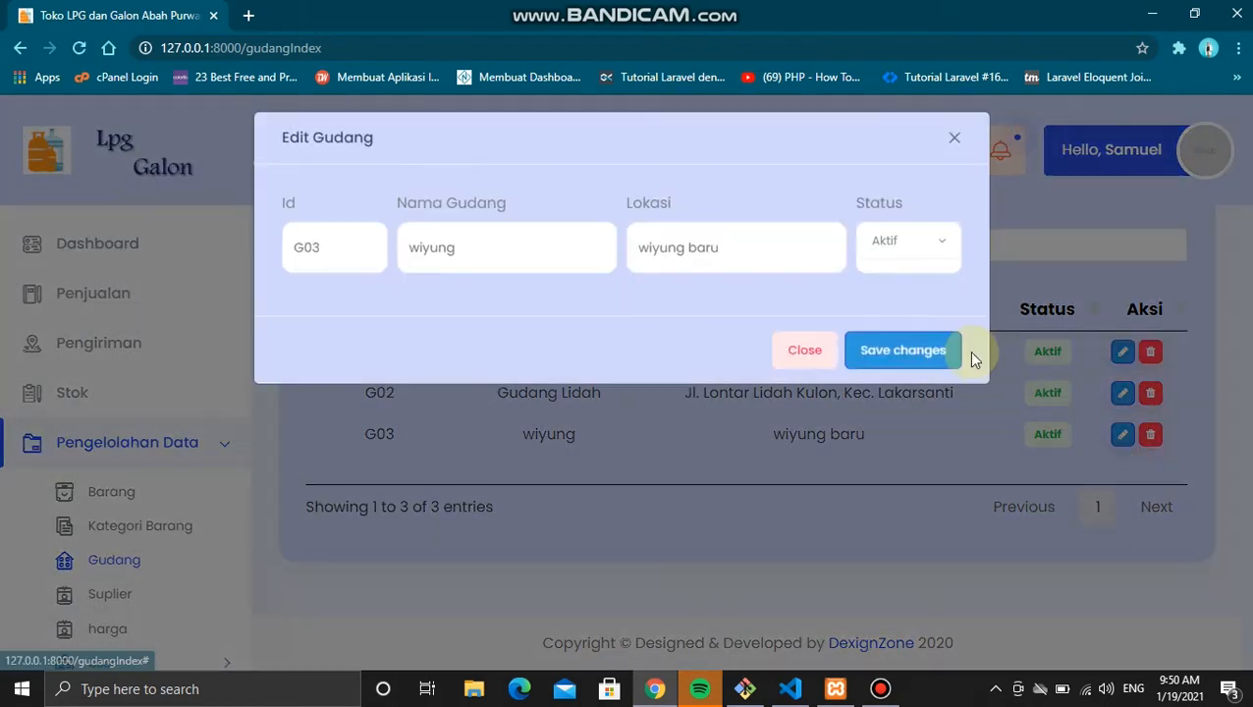
{"action": "left_click", "coordinate": [916, 271]}
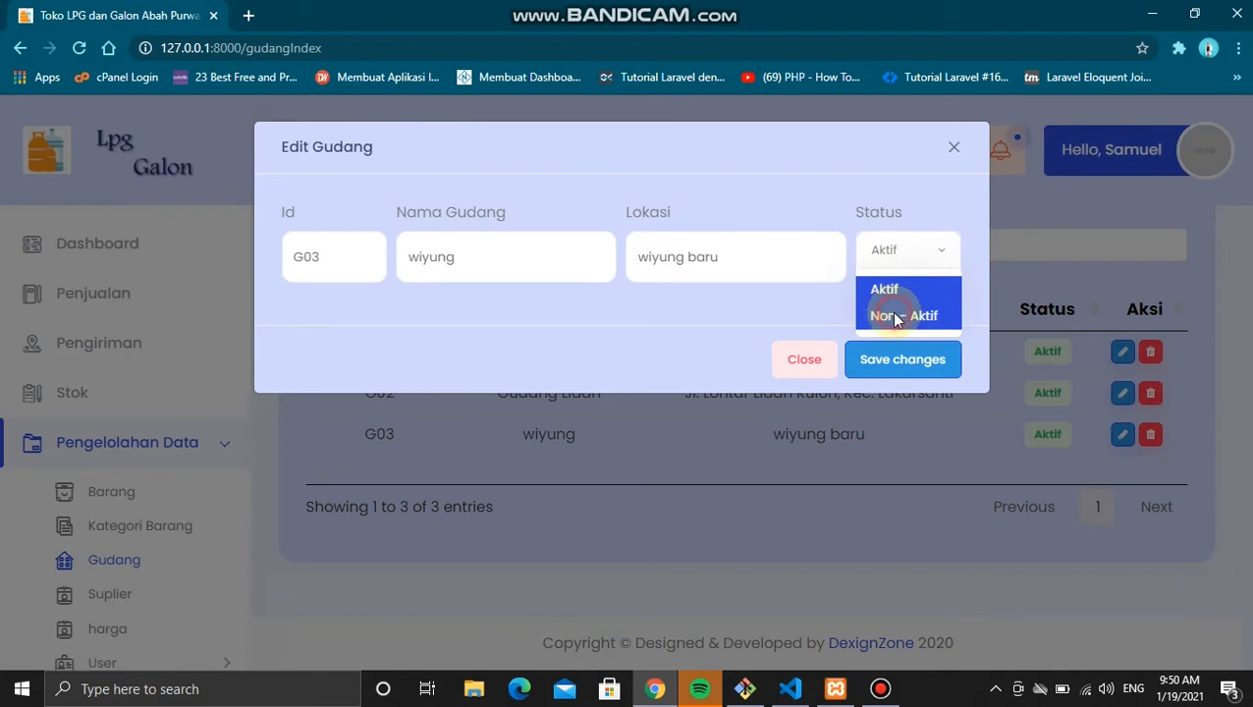
{"action": "left_click", "coordinate": [893, 313]}
{"action": "left_click", "coordinate": [894, 364]}
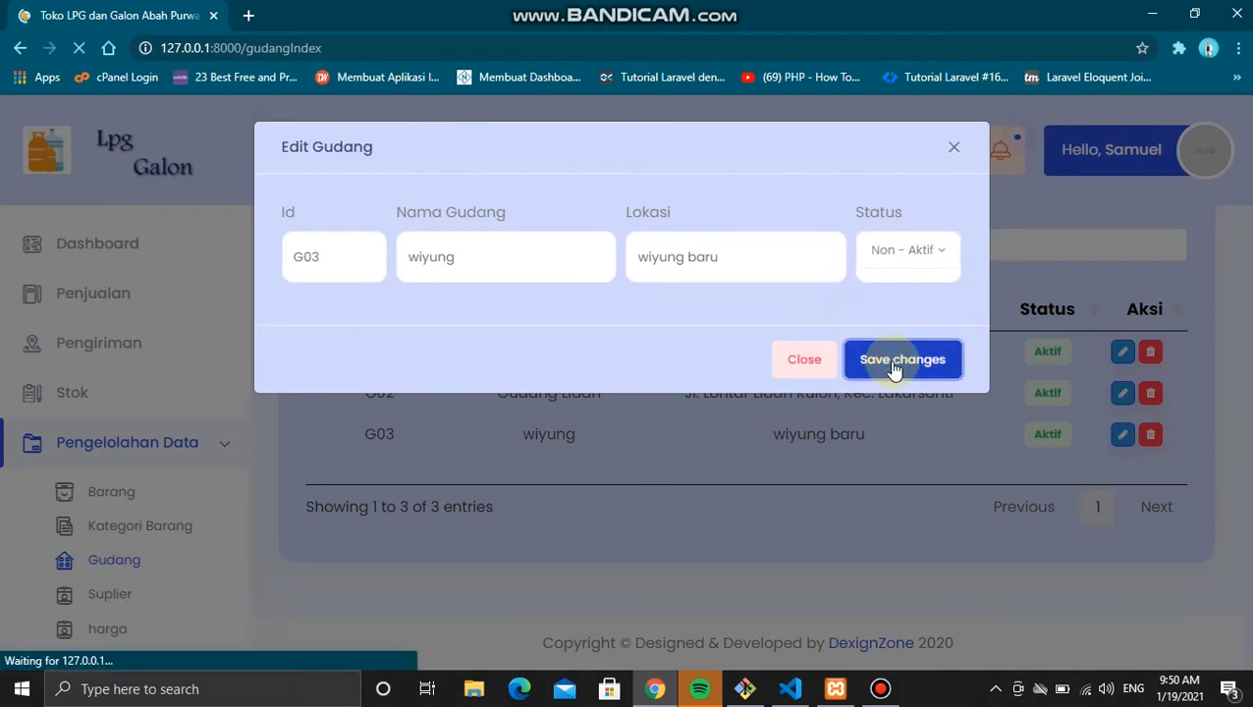
{"action": "scroll", "coordinate": [893, 365], "scroll_direction": "down", "scroll_amount": 2}
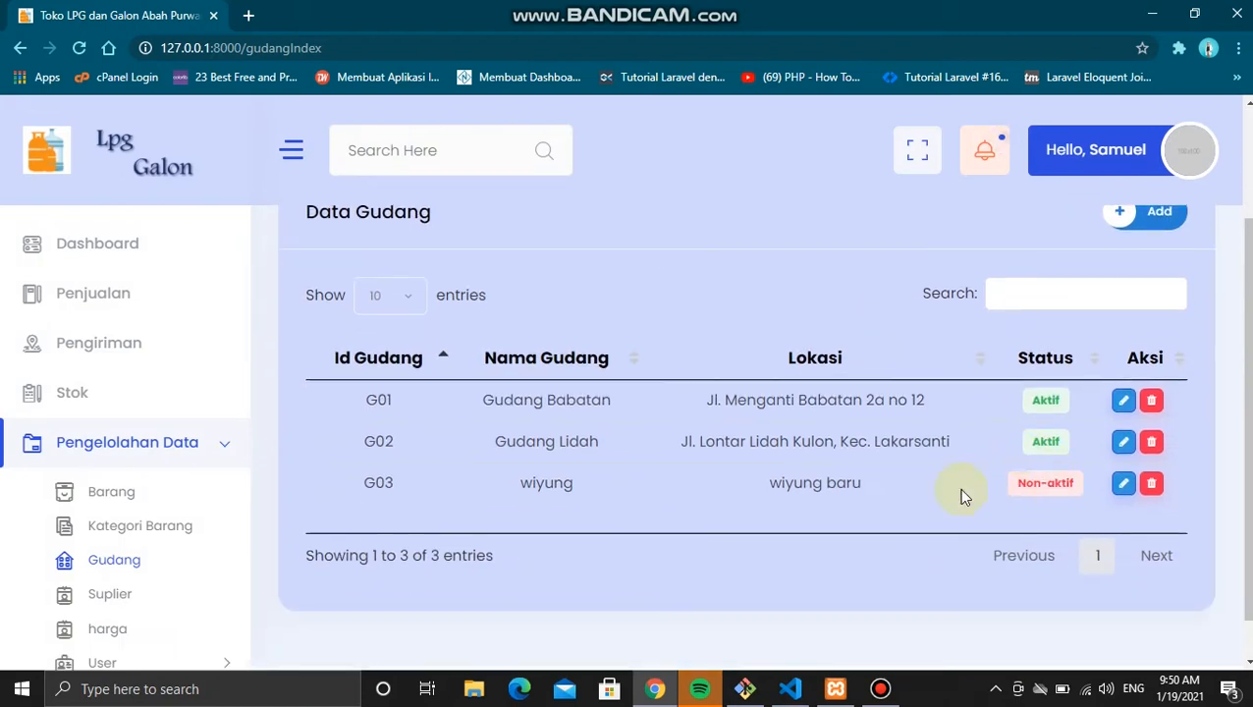
Step: Return to Kategori Barang and switch to Visual Studio Code
{"action": "left_click", "coordinate": [185, 525]}
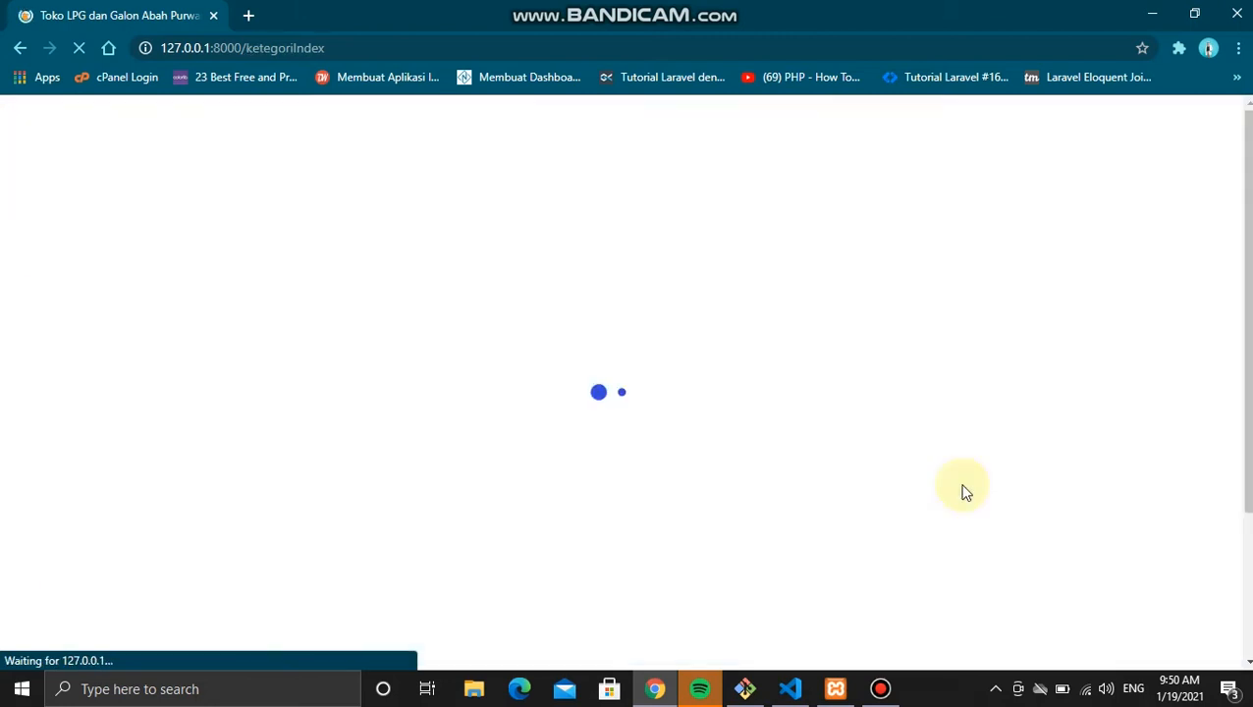
{"action": "scroll", "coordinate": [965, 488], "scroll_direction": "down", "scroll_amount": 2}
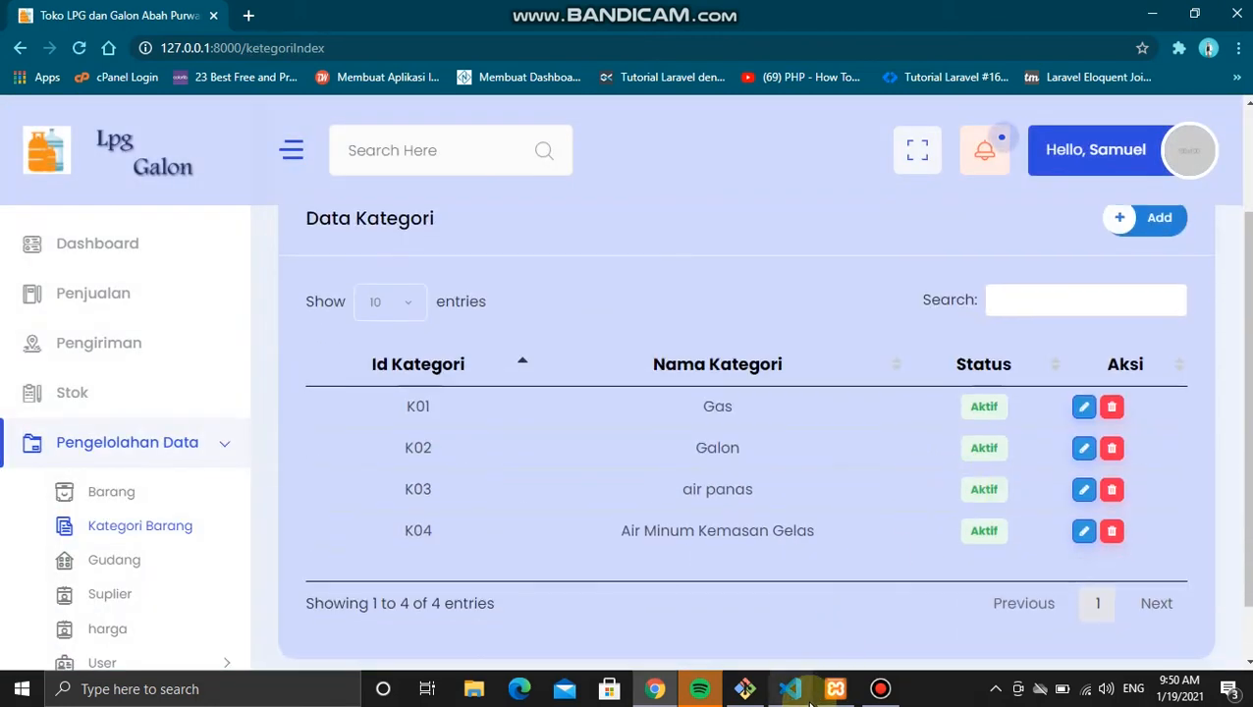
{"action": "left_click", "coordinate": [791, 689]}
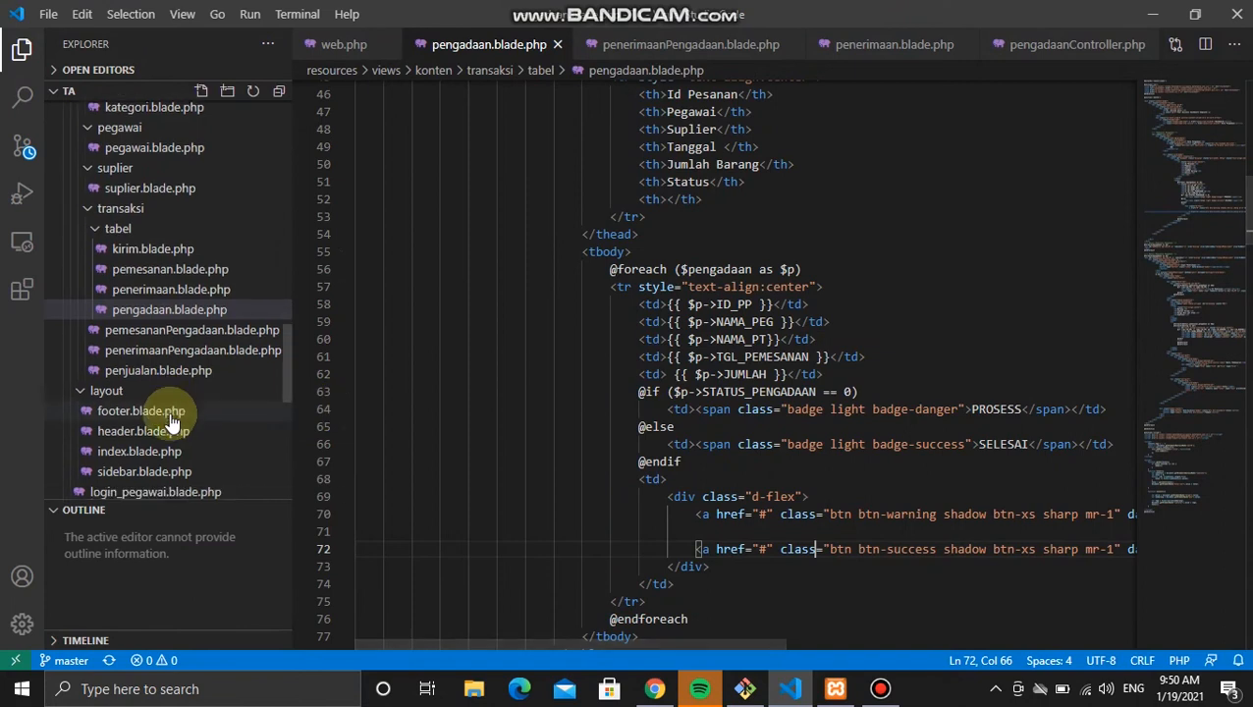
Step: Open the kategori.blade.php category view template in VS Code
{"action": "scroll", "coordinate": [171, 420], "scroll_direction": "down", "scroll_amount": 7}
{"action": "scroll", "coordinate": [171, 420], "scroll_direction": "up", "scroll_amount": 8}
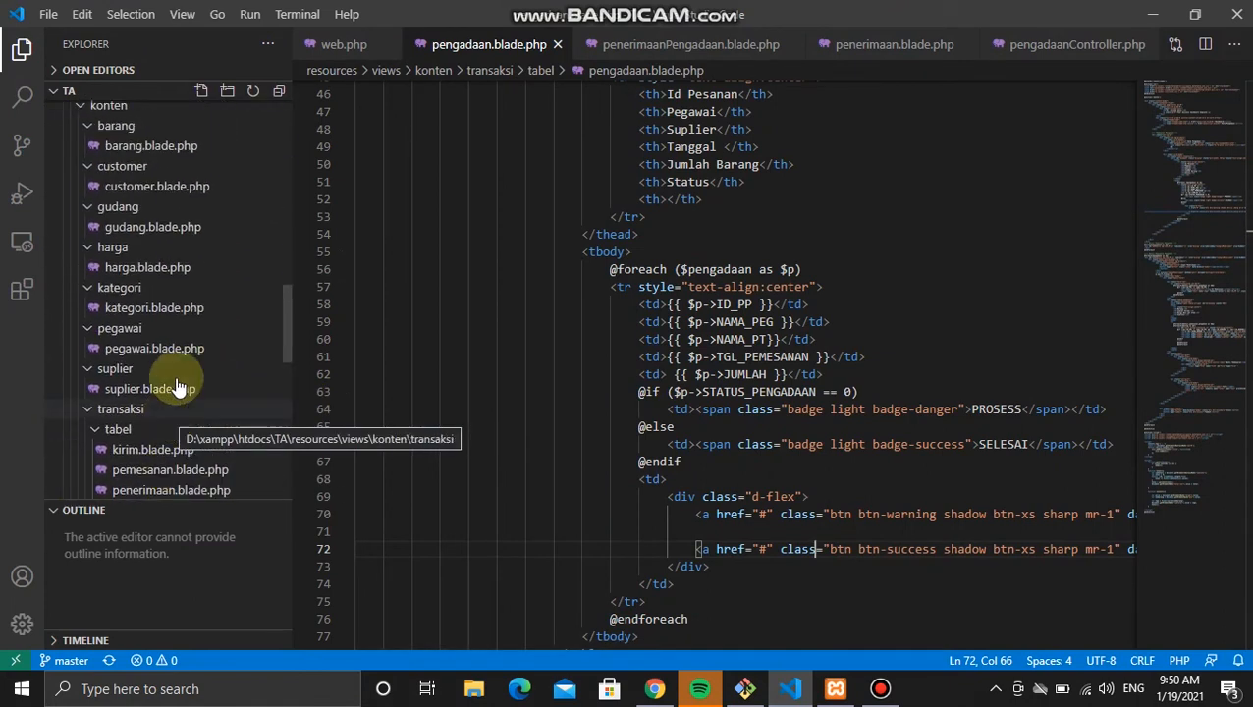
{"action": "left_click", "coordinate": [177, 307]}
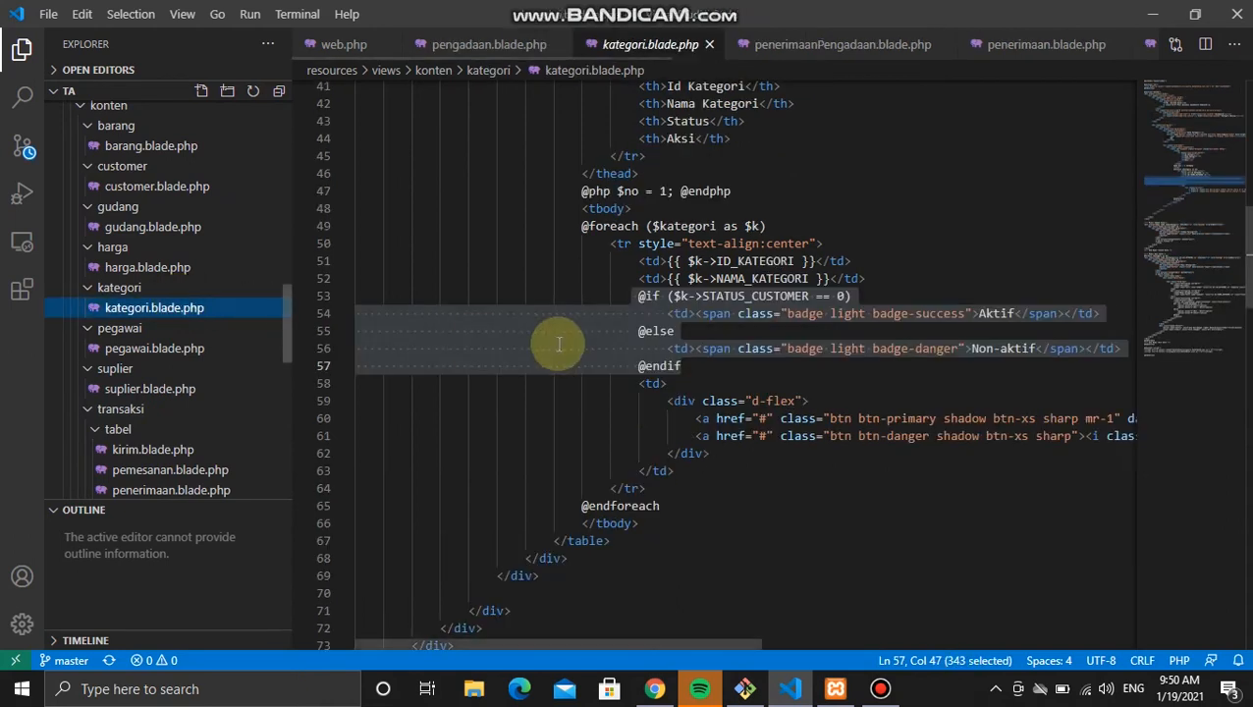
{"action": "left_click", "coordinate": [668, 383]}
{"action": "scroll", "coordinate": [780, 385], "scroll_direction": "right", "scroll_amount": 2}
{"action": "scroll", "coordinate": [780, 385], "scroll_direction": "right", "scroll_amount": 2}
Step: Replace STATUS_CUSTOMER with STATUS_KATEGORI on line 53 and save the file
{"action": "left_click", "coordinate": [731, 297]}
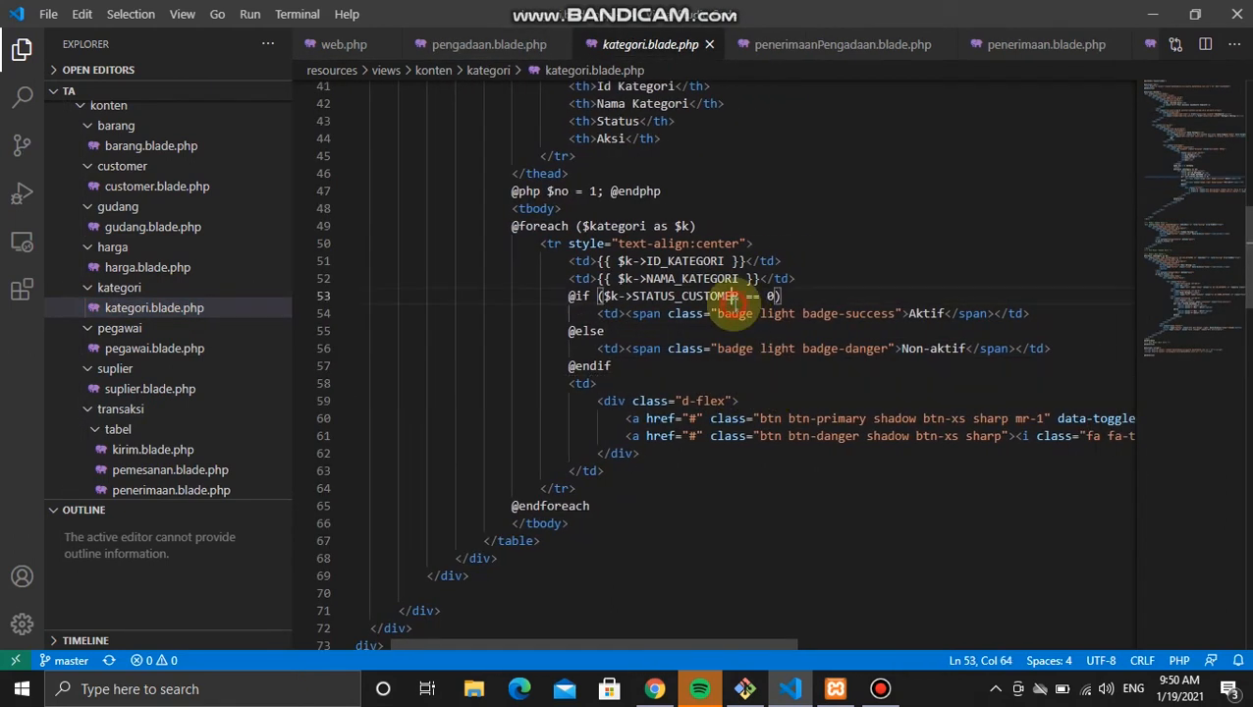
{"action": "scroll", "coordinate": [687, 290], "scroll_direction": "up", "scroll_amount": 1}
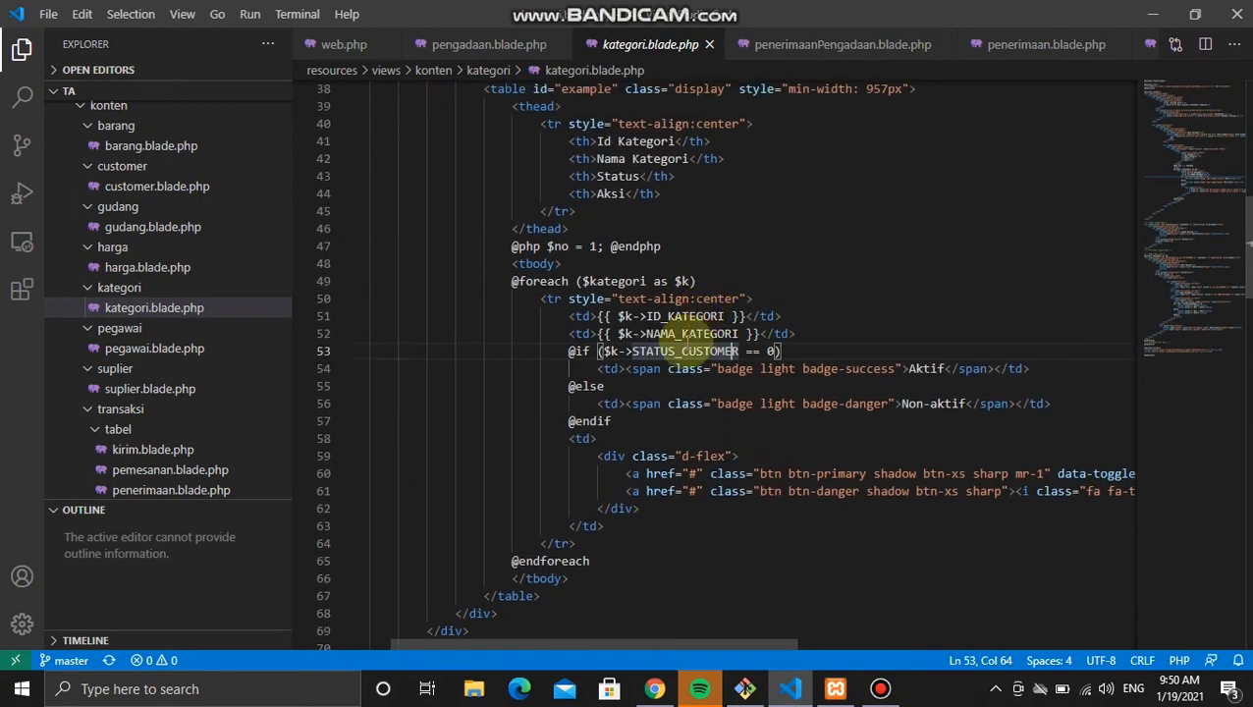
{"action": "double_click", "coordinate": [724, 350]}
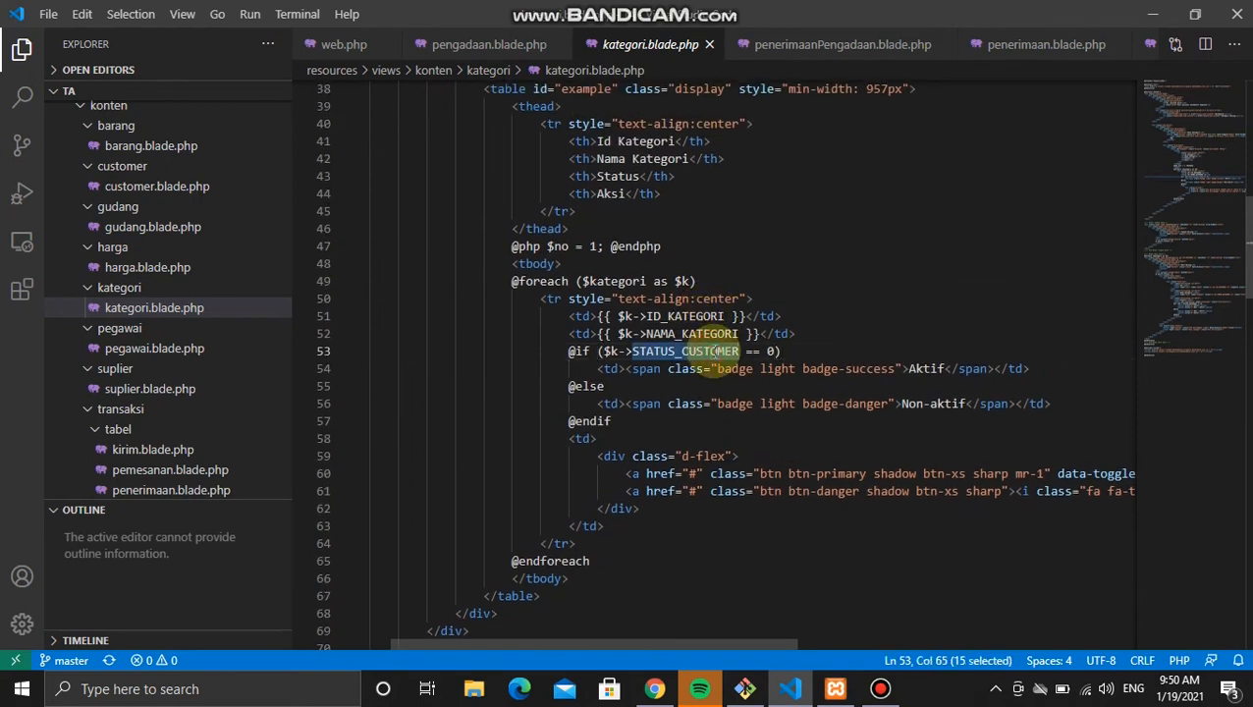
{"action": "left_click", "coordinate": [734, 352]}
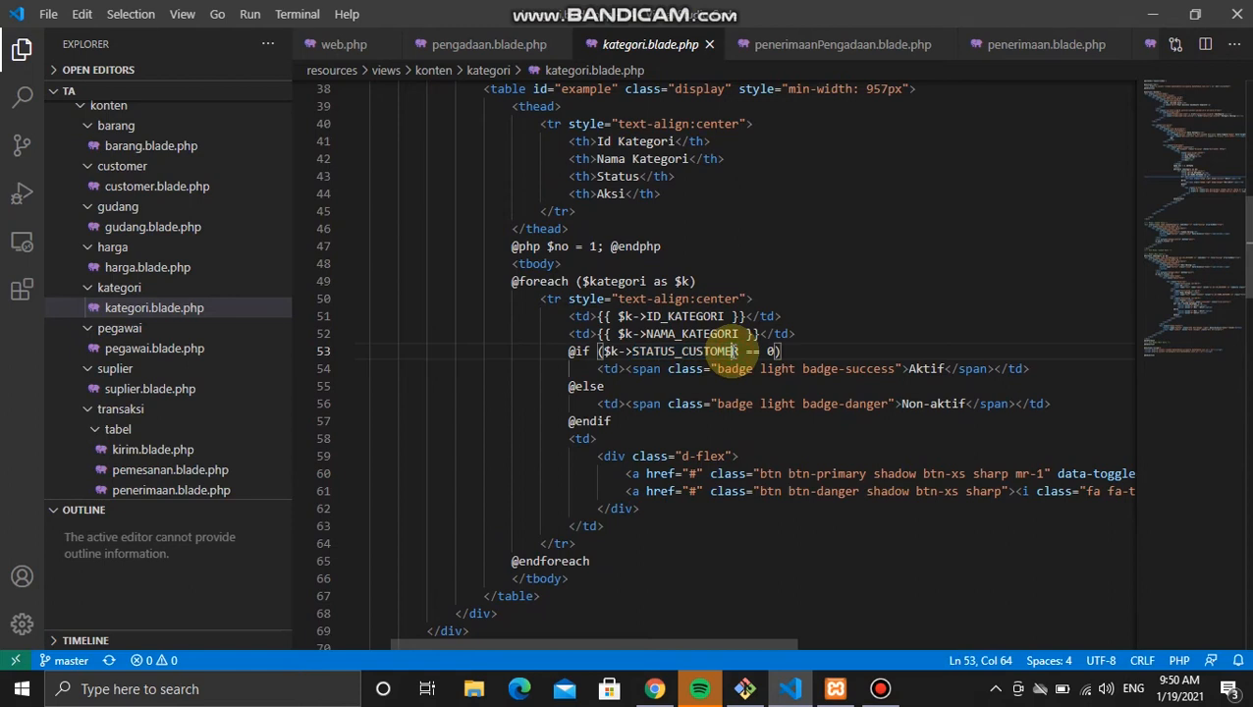
{"action": "key", "text": "BackSpace"}
{"action": "key", "text": "BackSpace"}
{"action": "key", "text": "BackSpace"}
{"action": "key", "text": "BackSpace"}
{"action": "key", "text": "BackSpace"}
{"action": "key", "text": "BackSpace"}
{"action": "key", "text": "BackSpace"}
{"action": "key", "text": "BackSpace"}
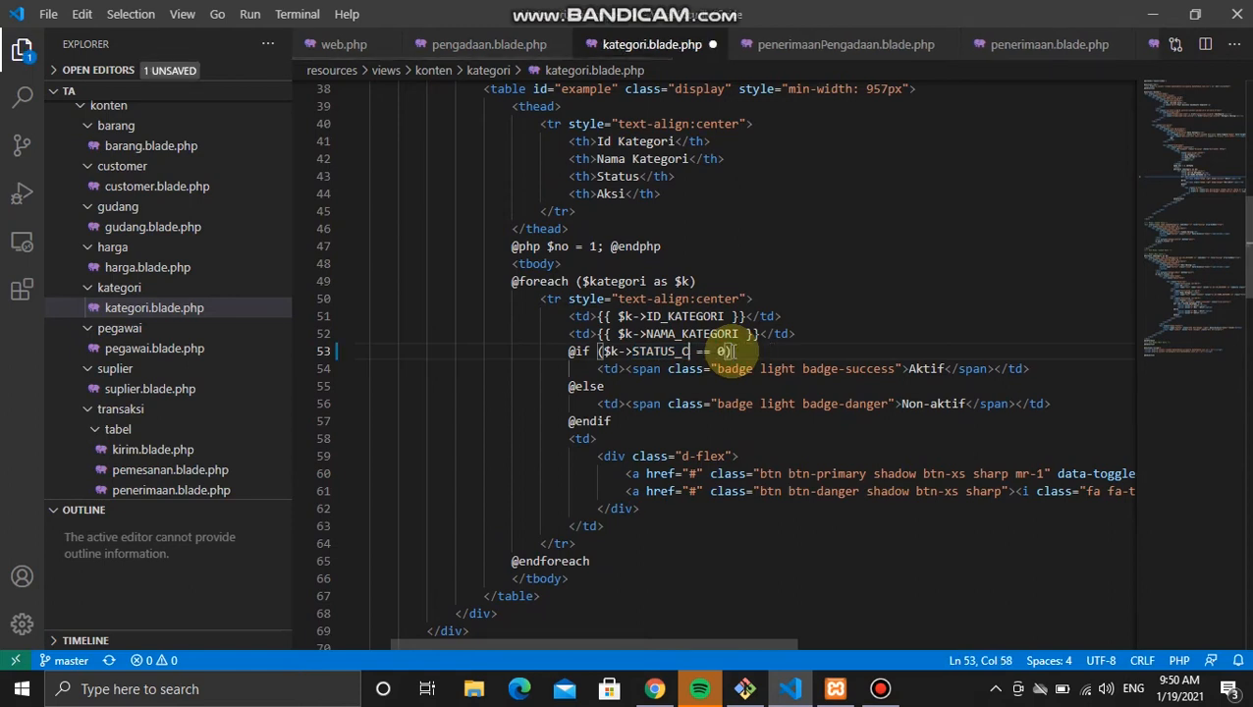
{"action": "type", "text": "KATEGORI"}
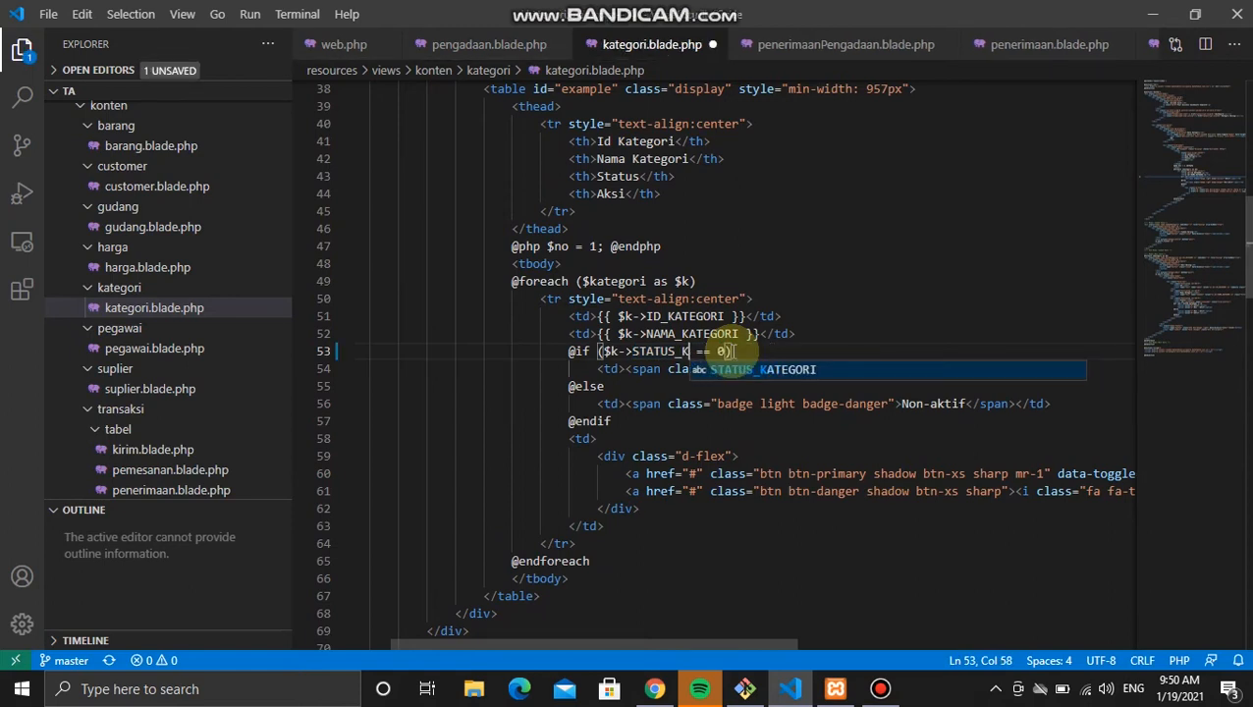
{"action": "key", "text": "ctrl+s"}
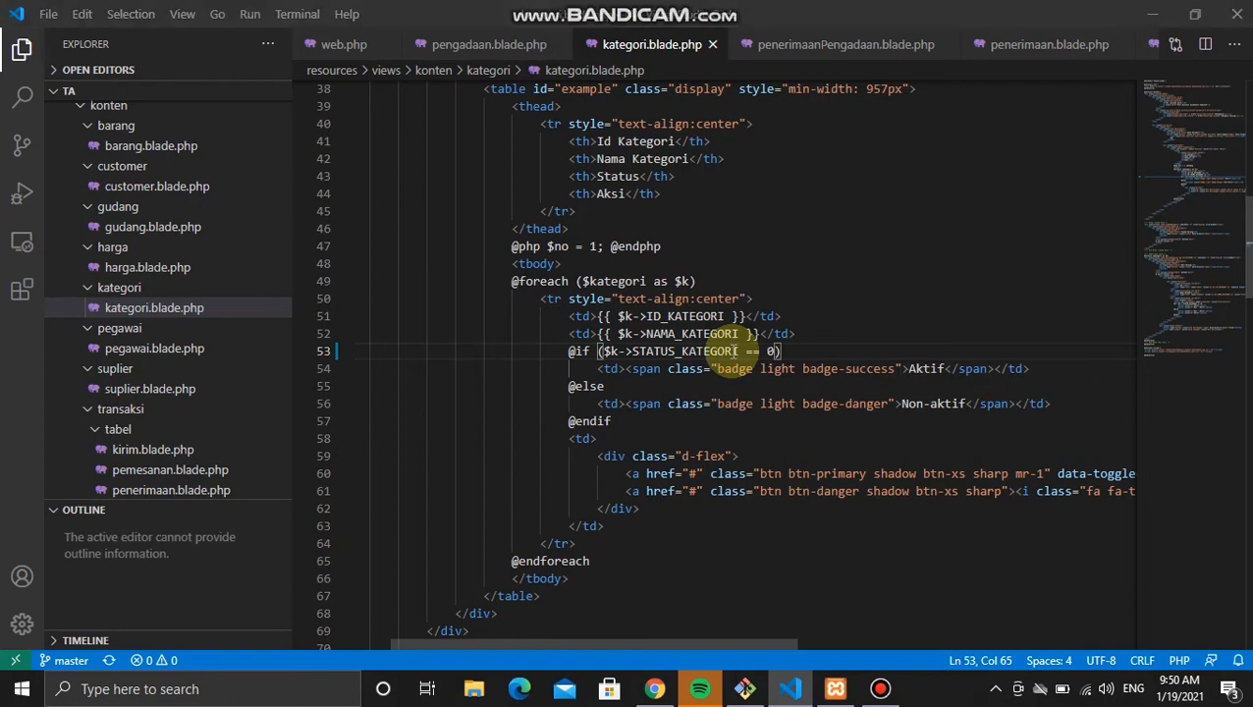
{"action": "key", "text": "alt+Tab"}
Step: Reload Kategori Barang and resubmit K04 Air Minum Kemasan Gelas as Non - Aktif
{"action": "left_click", "coordinate": [140, 527]}
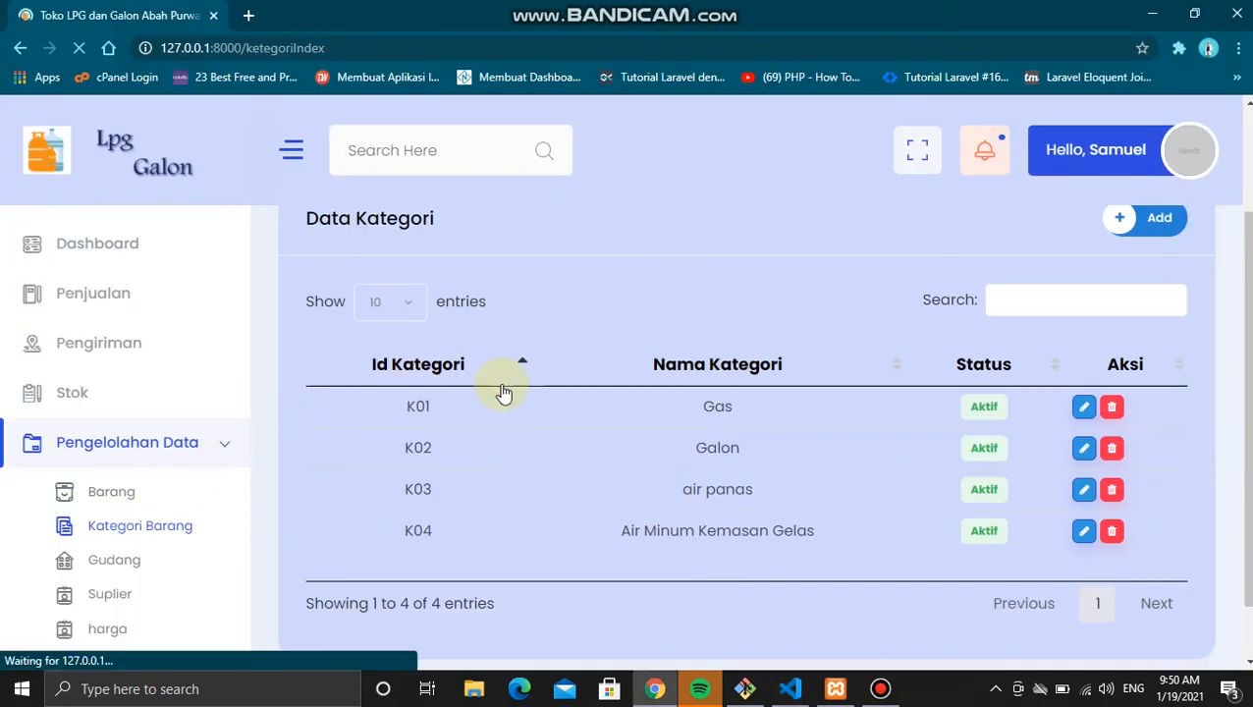
{"action": "scroll", "coordinate": [503, 392], "scroll_direction": "down", "scroll_amount": 2}
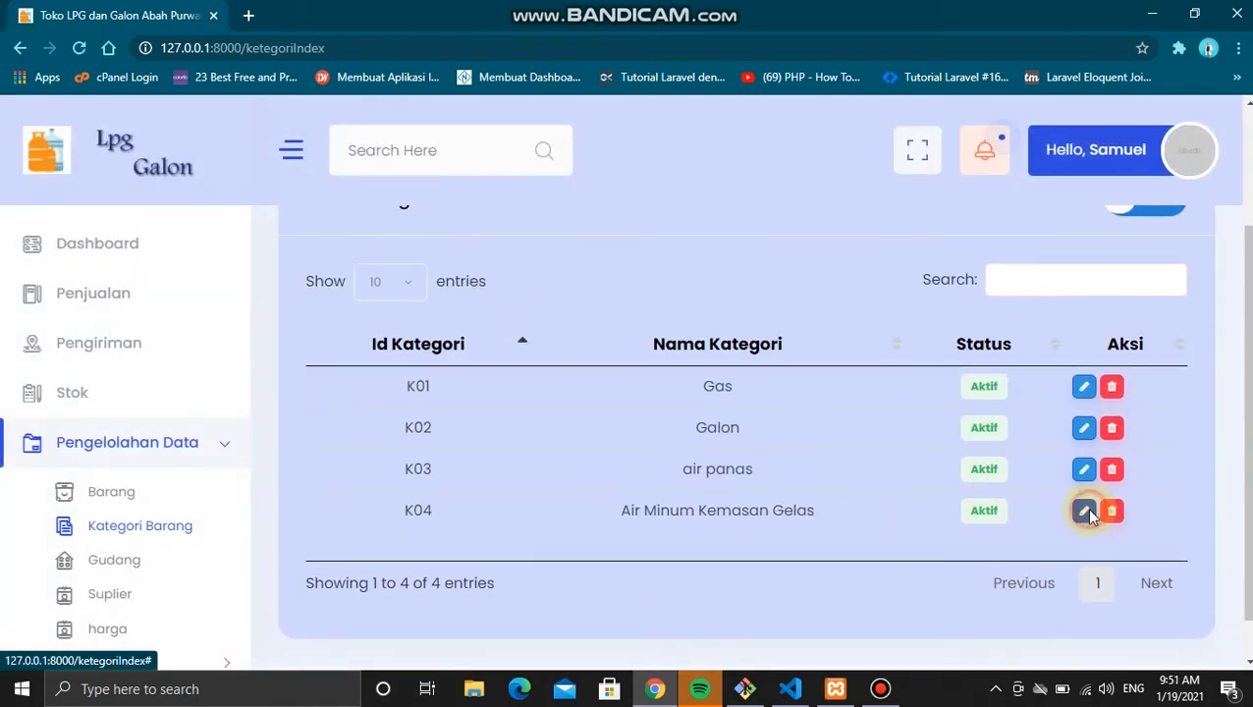
{"action": "left_click", "coordinate": [1084, 509]}
{"action": "left_click", "coordinate": [833, 251]}
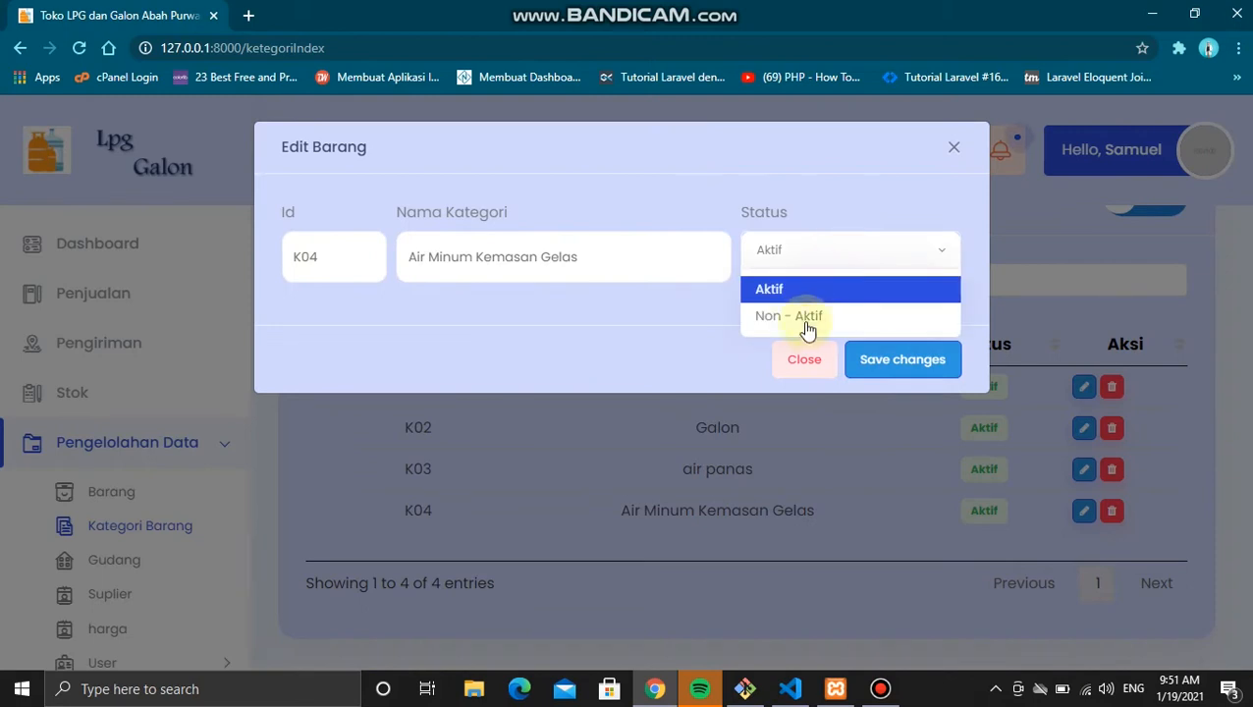
{"action": "left_click", "coordinate": [802, 316]}
{"action": "left_click", "coordinate": [886, 360]}
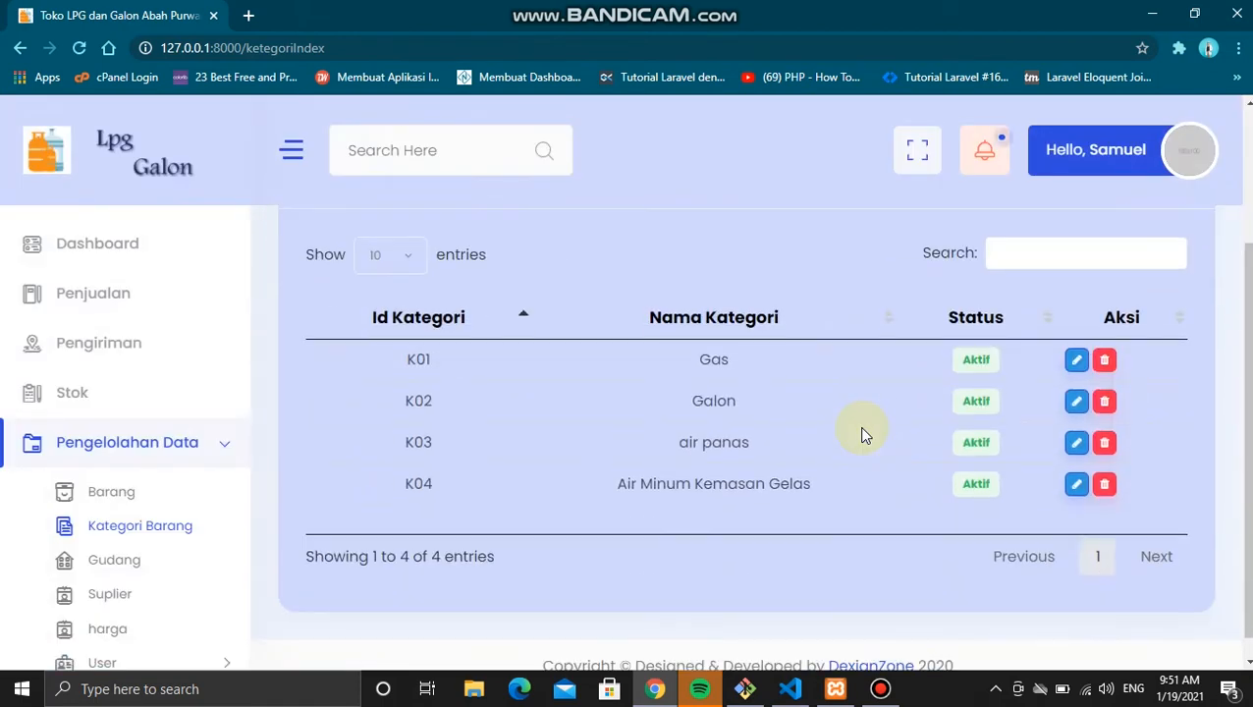
{"action": "key", "text": "alt+Tab"}
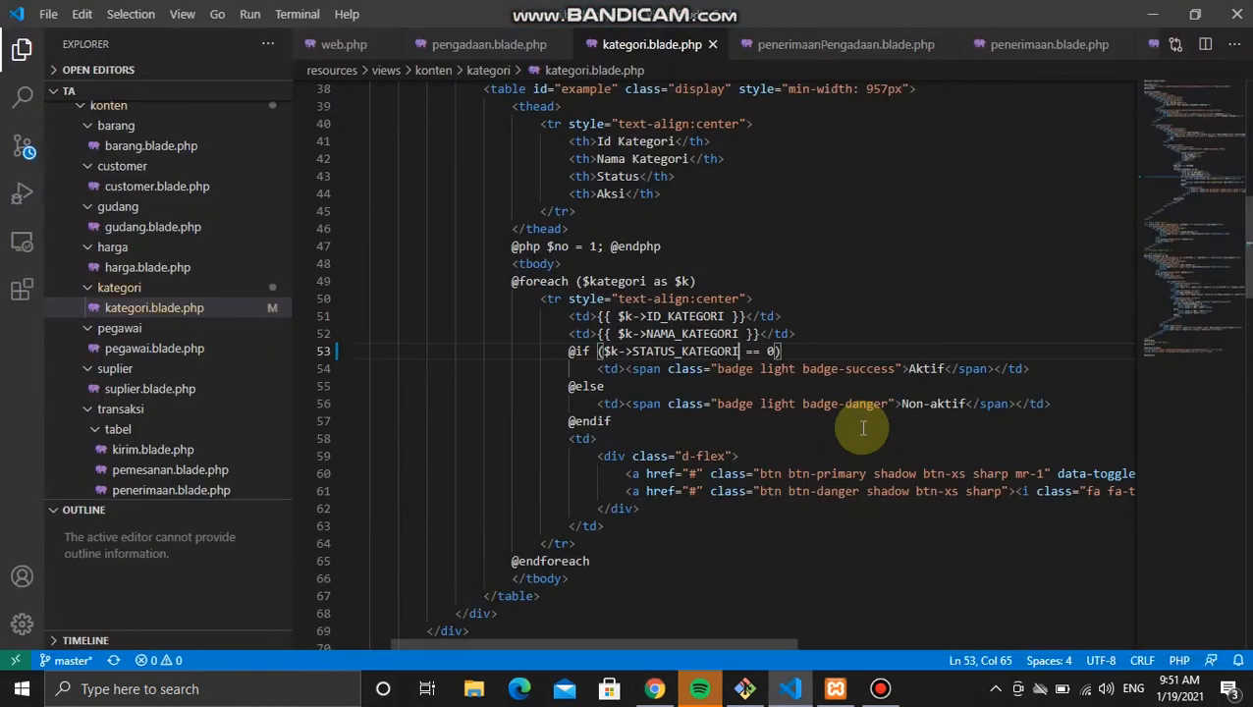
Step: Trim line 53's field from STATUS_KATEGORI to STATUS and save the template
{"action": "scroll", "coordinate": [863, 428], "scroll_direction": "up", "scroll_amount": 1}
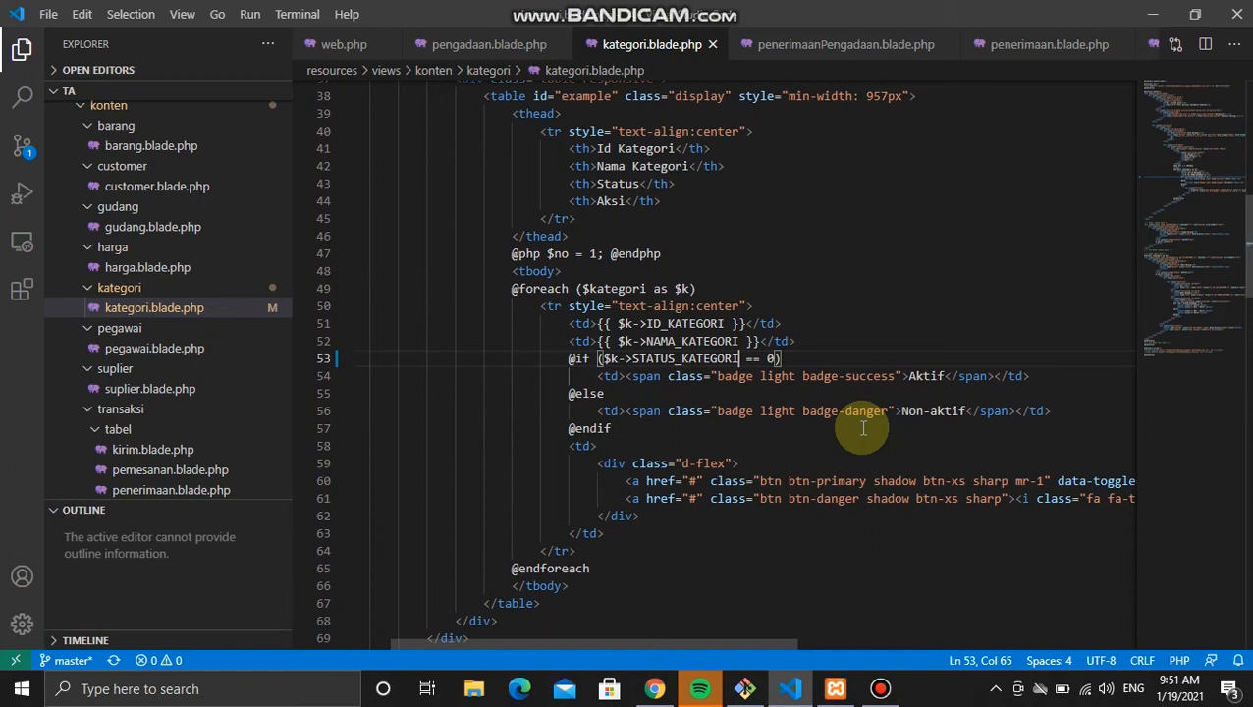
{"action": "key", "text": "BackSpace"}
{"action": "key", "text": "BackSpace"}
{"action": "key", "text": "BackSpace"}
{"action": "key", "text": "BackSpace"}
{"action": "key", "text": "BackSpace"}
{"action": "key", "text": "BackSpace"}
{"action": "key", "text": "BackSpace"}
{"action": "key", "text": "BackSpace"}
{"action": "key", "text": "BackSpace"}
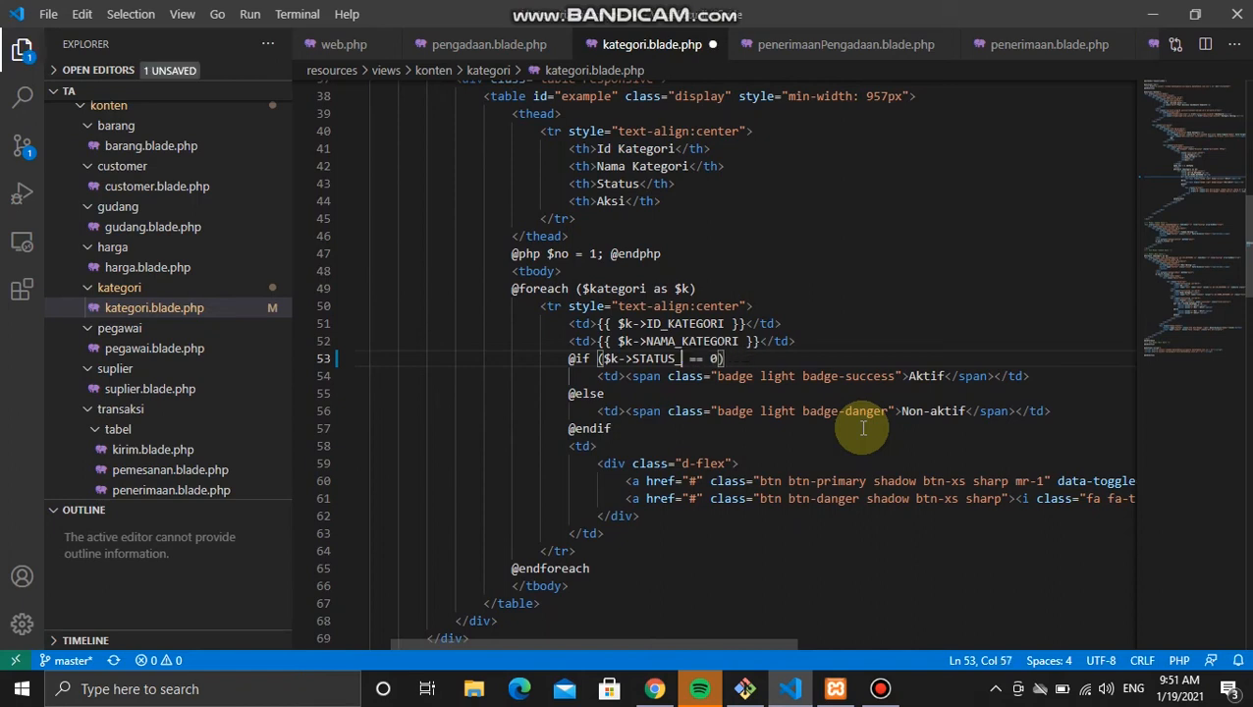
{"action": "key", "text": "ctrl+s"}
{"action": "key", "text": "alt+Tab"}
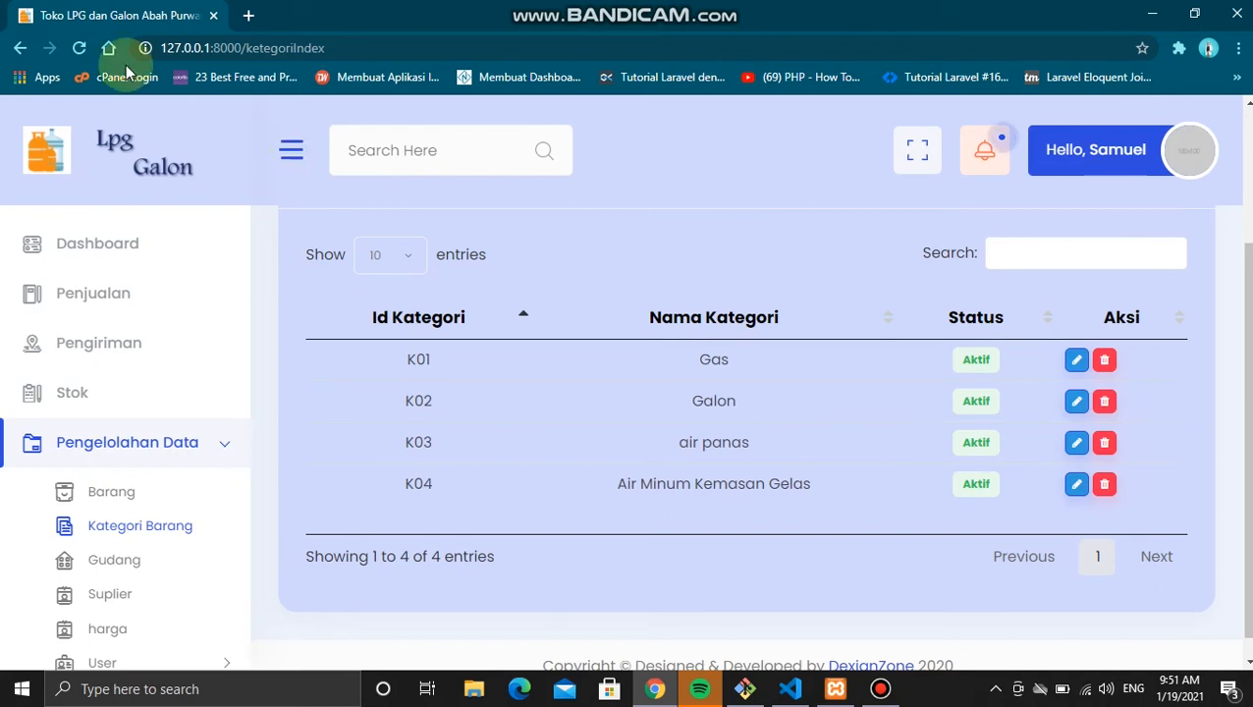
Step: Reload Data Kategori to confirm K03 and K04 now show Non-aktif
{"action": "left_click", "coordinate": [82, 50]}
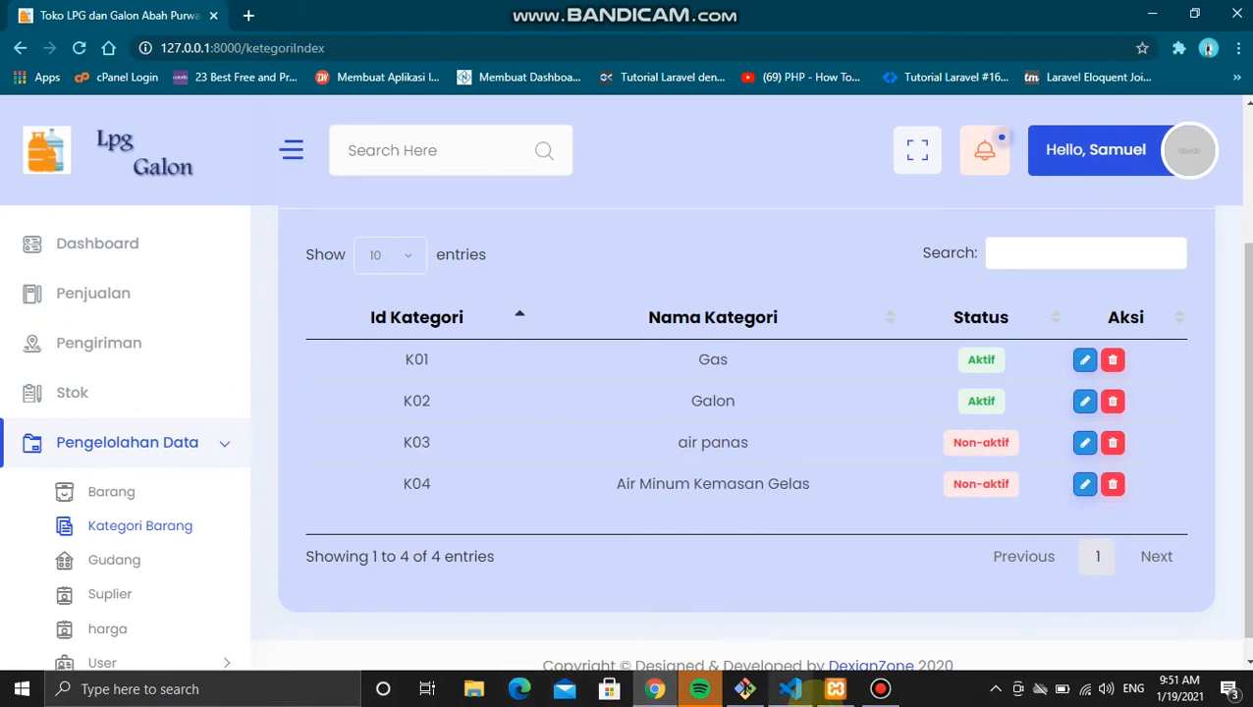
{"action": "left_click", "coordinate": [792, 690]}
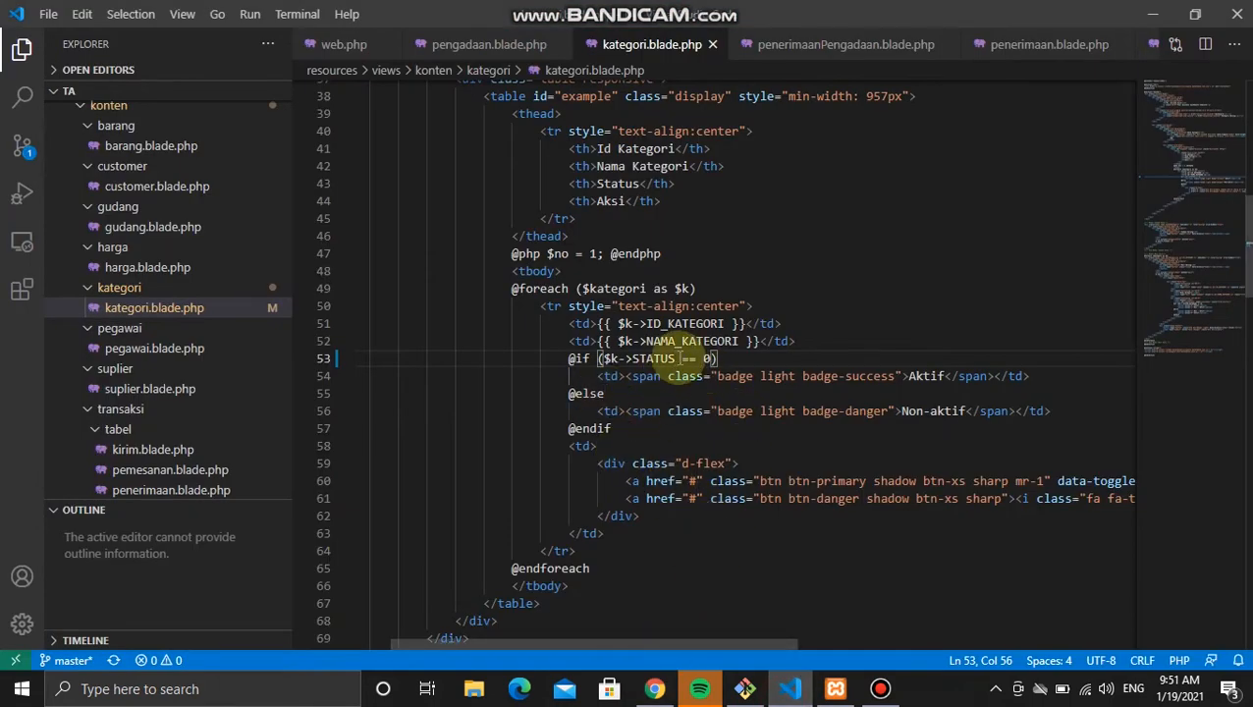
{"action": "left_click", "coordinate": [652, 688]}
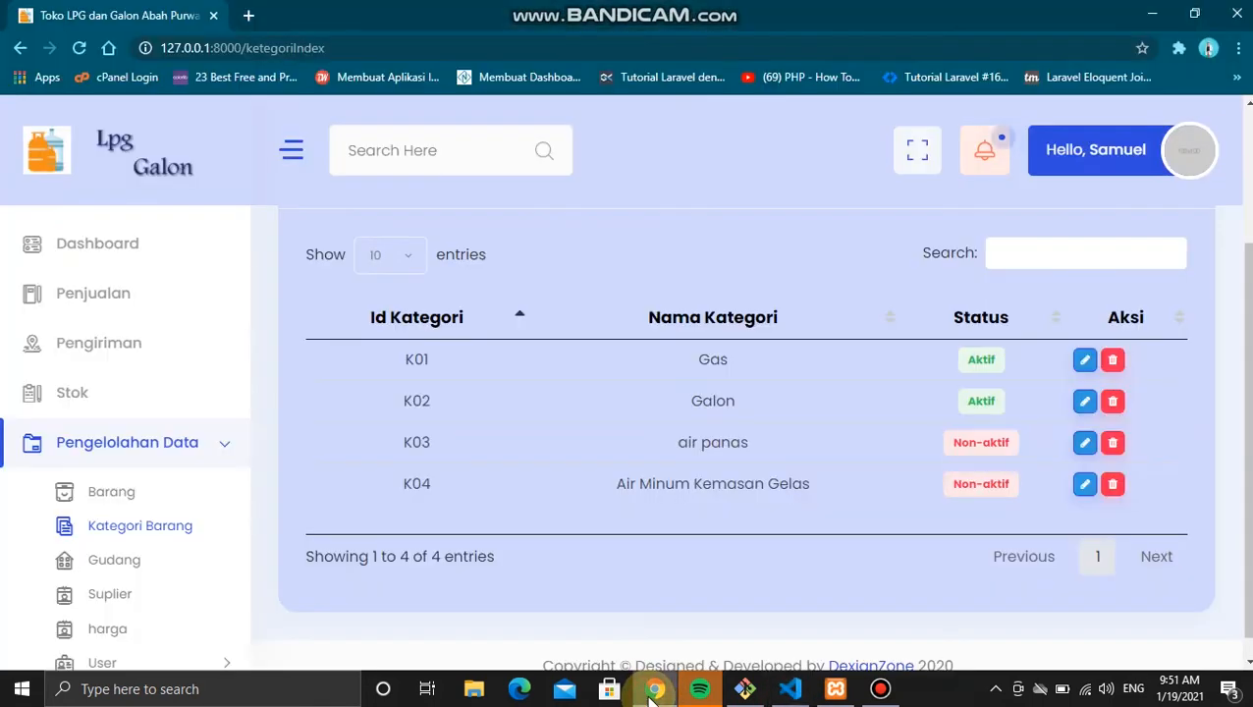
Step: Open the Data Gudang add form and enter the warehouse name Babatan 2
{"action": "left_click", "coordinate": [116, 565]}
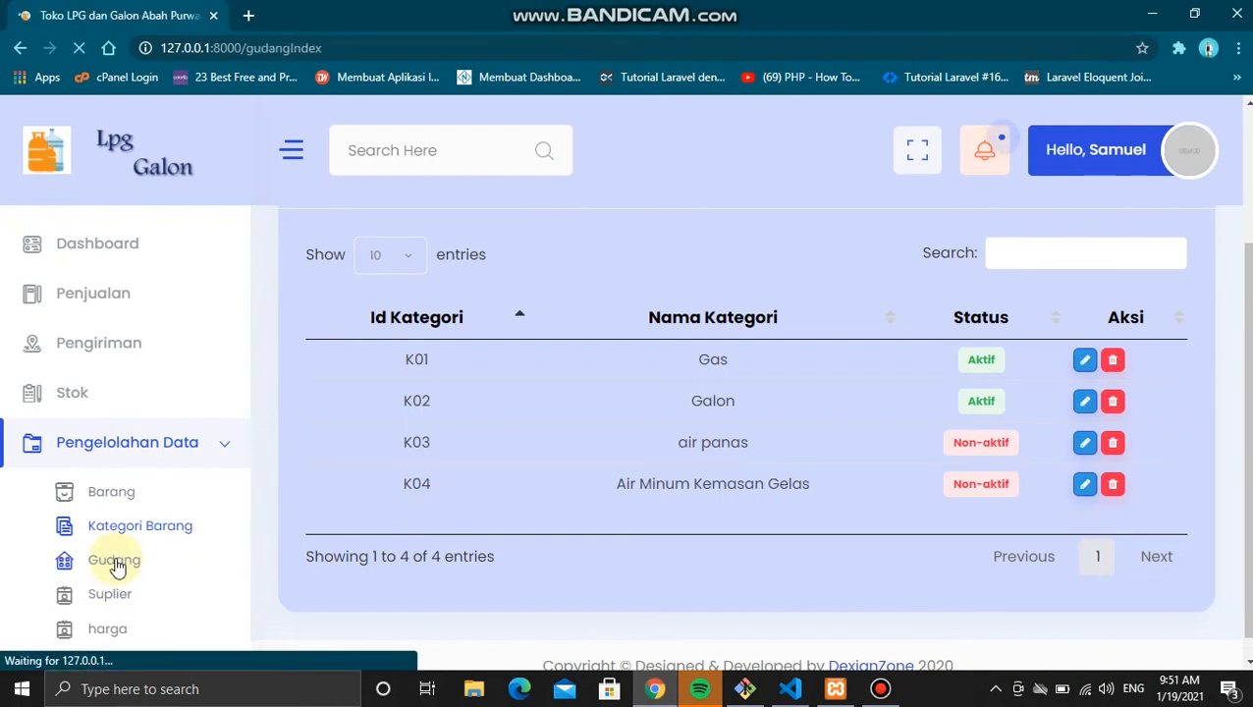
{"action": "scroll", "coordinate": [950, 433], "scroll_direction": "down", "scroll_amount": 3}
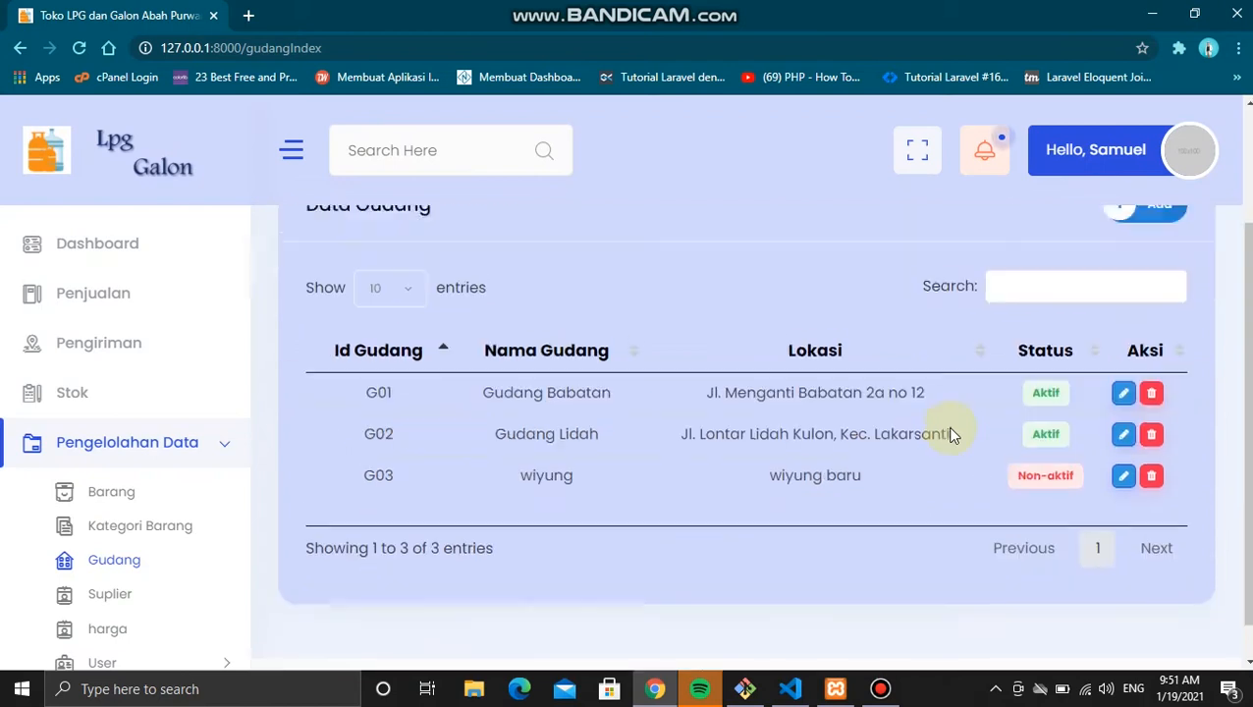
{"action": "scroll", "coordinate": [1001, 363], "scroll_direction": "up", "scroll_amount": 3}
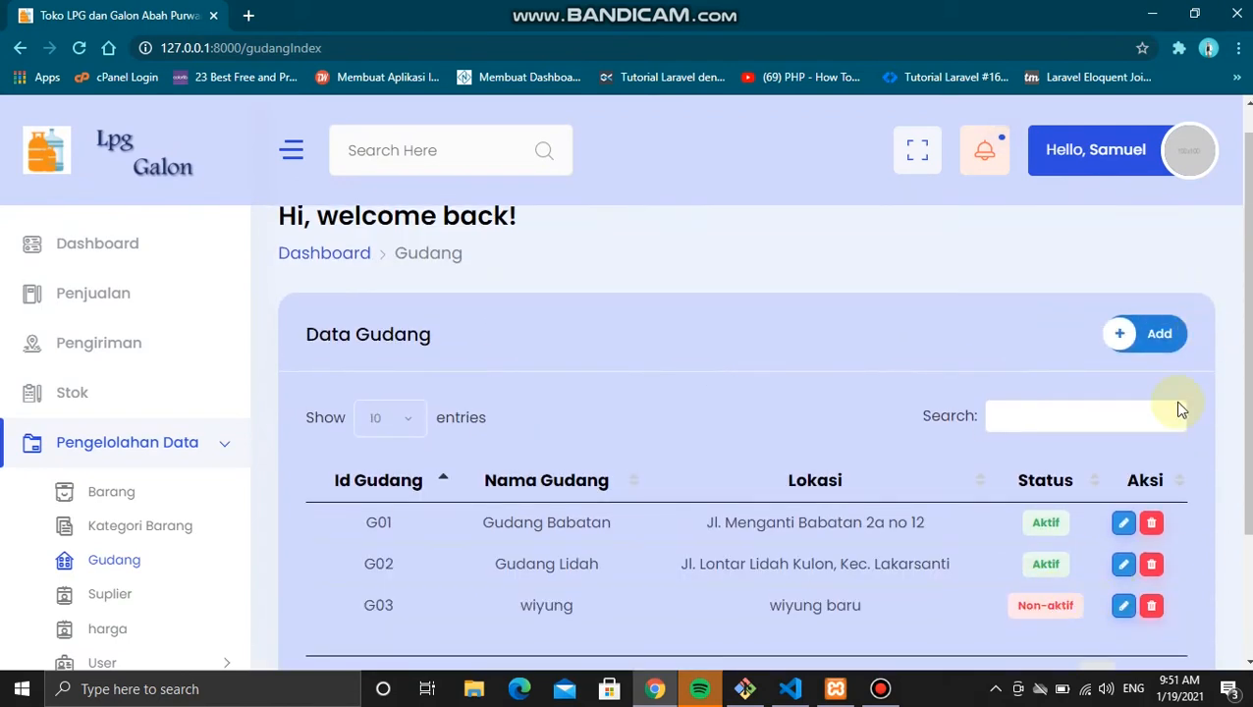
{"action": "left_click", "coordinate": [1127, 338]}
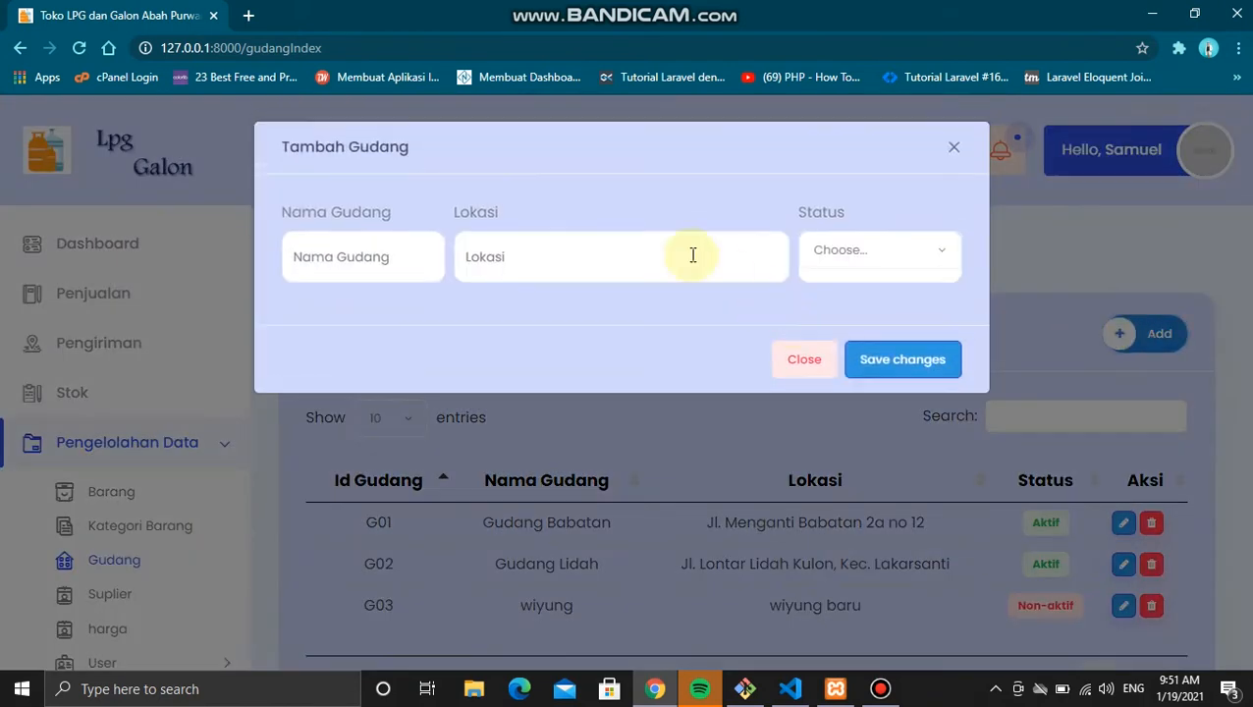
{"action": "left_click", "coordinate": [393, 247]}
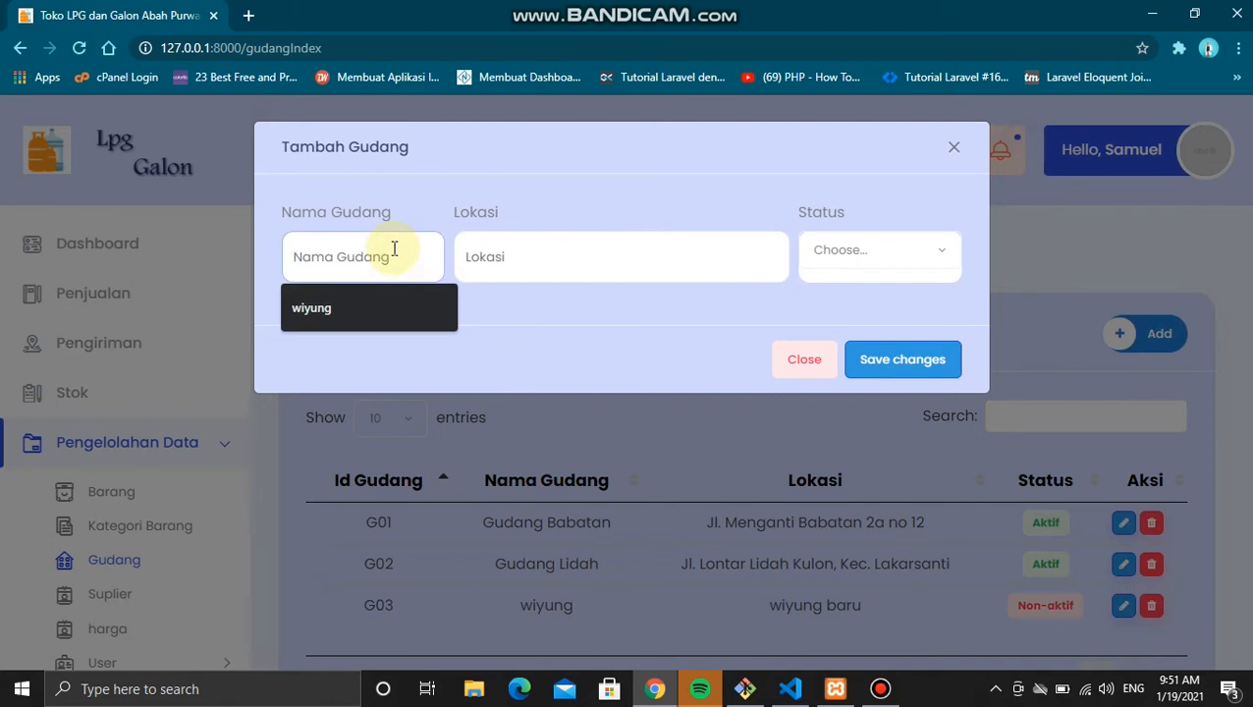
{"action": "type", "text": "Babatan 2"}
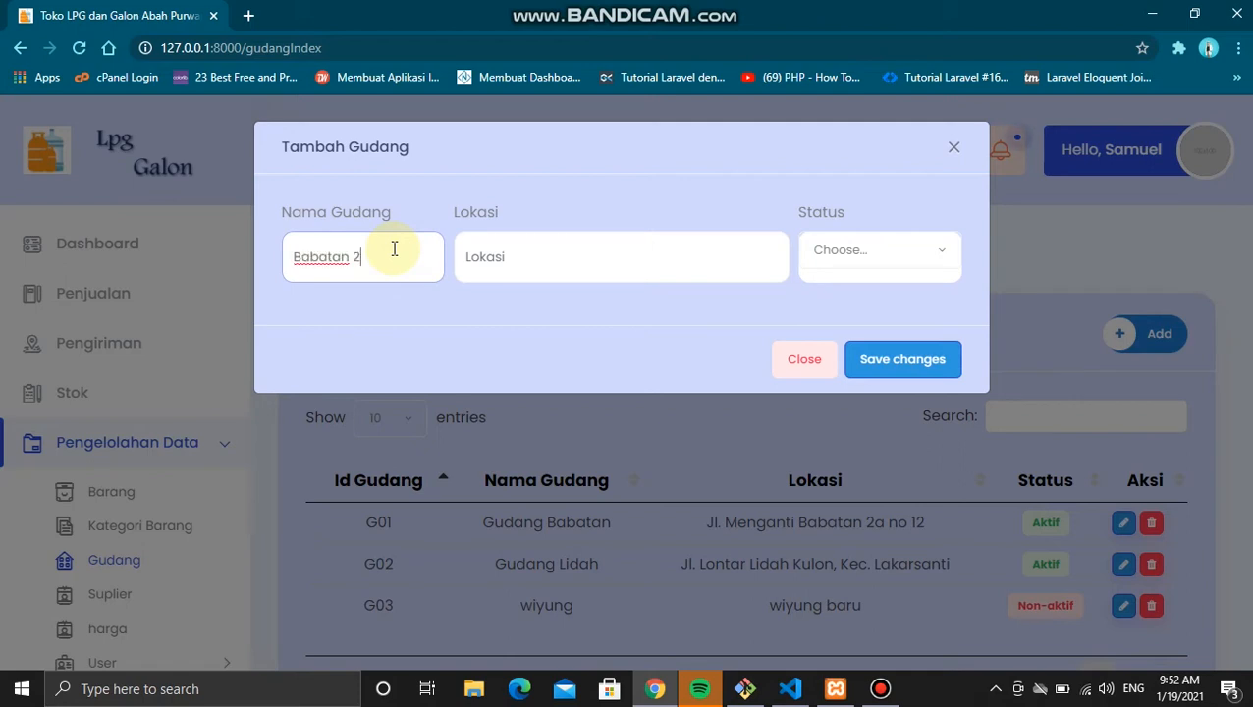
Step: Set the location to Babatan and status to Aktif, then save warehouse G04
{"action": "left_click", "coordinate": [551, 254]}
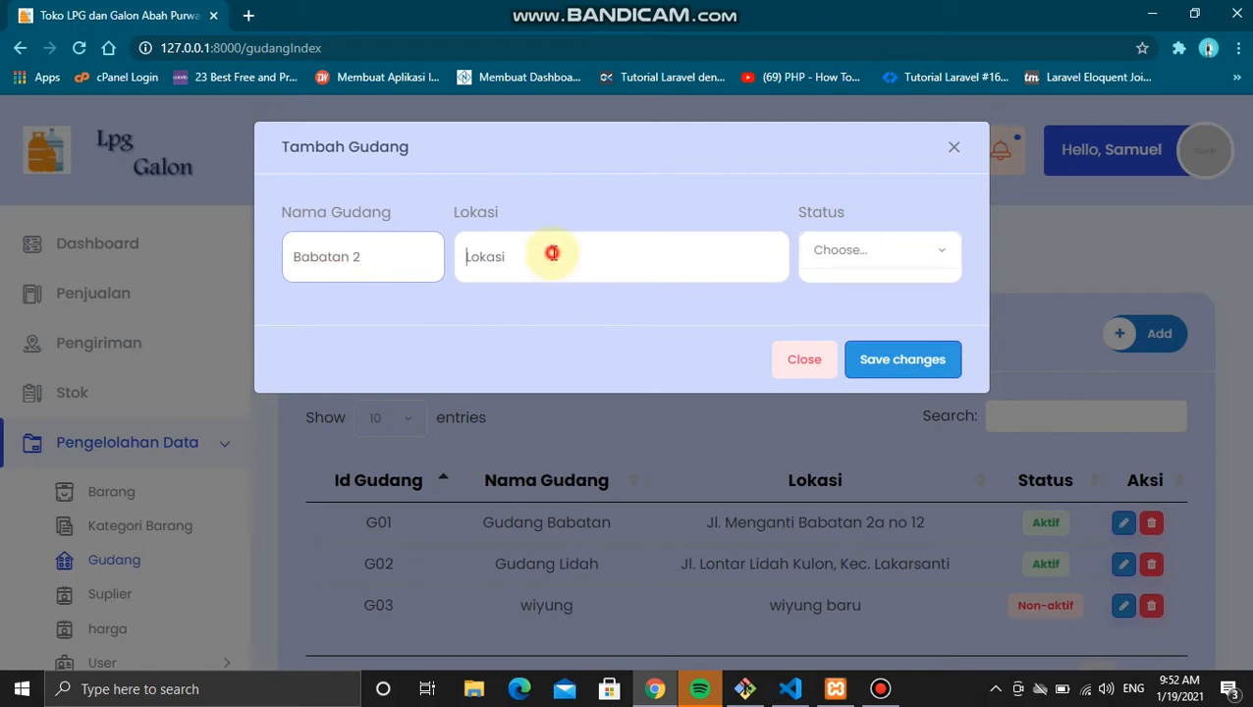
{"action": "type", "text": "Babatan"}
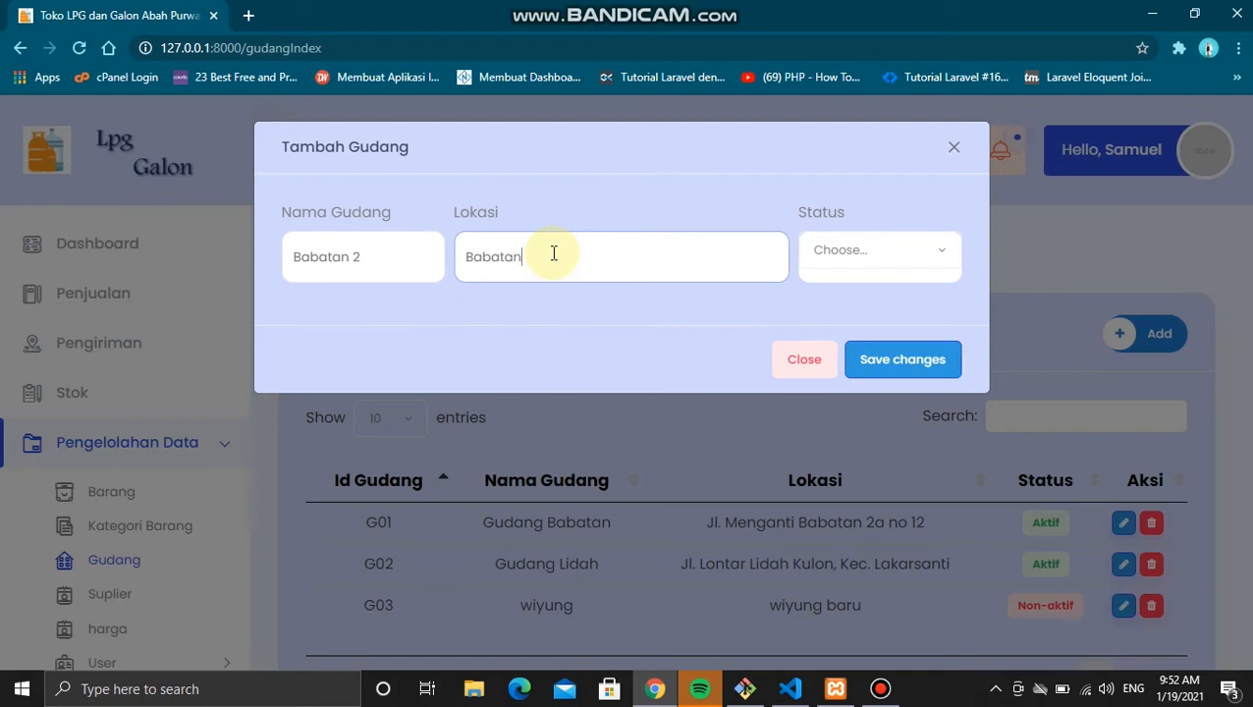
{"action": "left_click", "coordinate": [867, 254]}
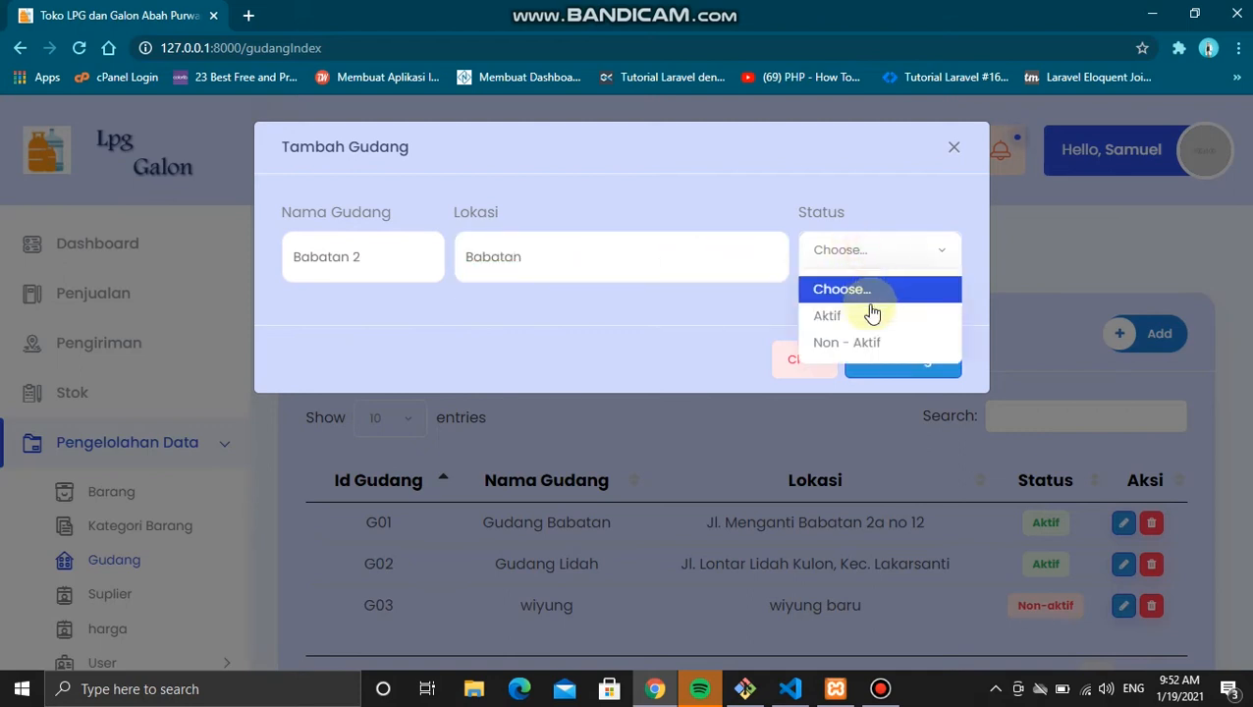
{"action": "left_click", "coordinate": [868, 317]}
{"action": "left_click", "coordinate": [892, 360]}
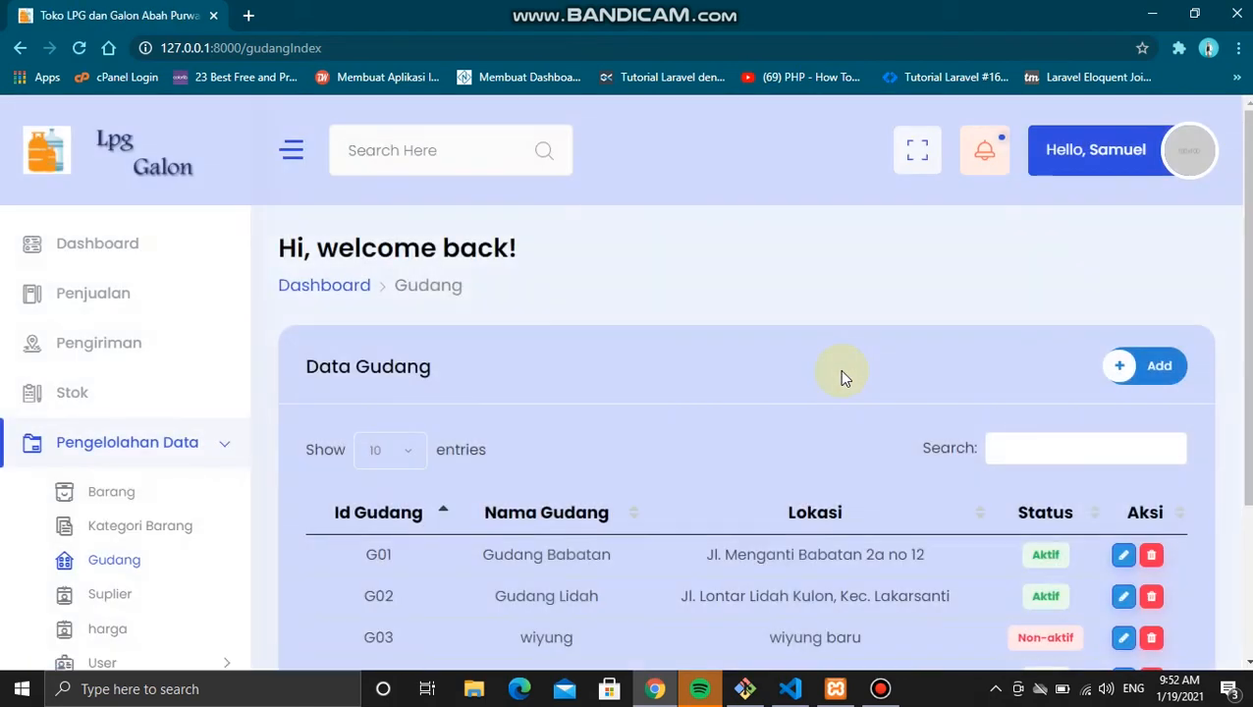
{"action": "scroll", "coordinate": [840, 374], "scroll_direction": "down", "scroll_amount": 2}
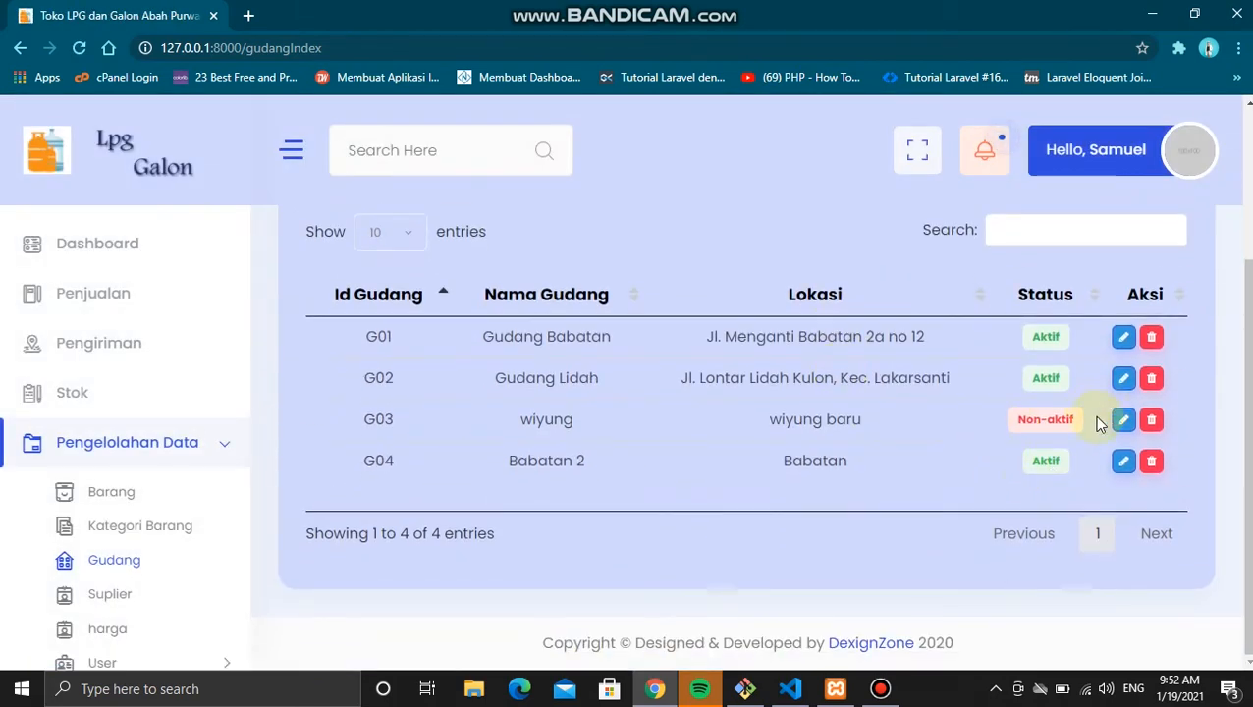
{"action": "scroll", "coordinate": [141, 506], "scroll_direction": "down", "scroll_amount": 1}
Step: Open the supplier add form and enter the owner's name and company PT. Trisakti
{"action": "left_click", "coordinate": [138, 511]}
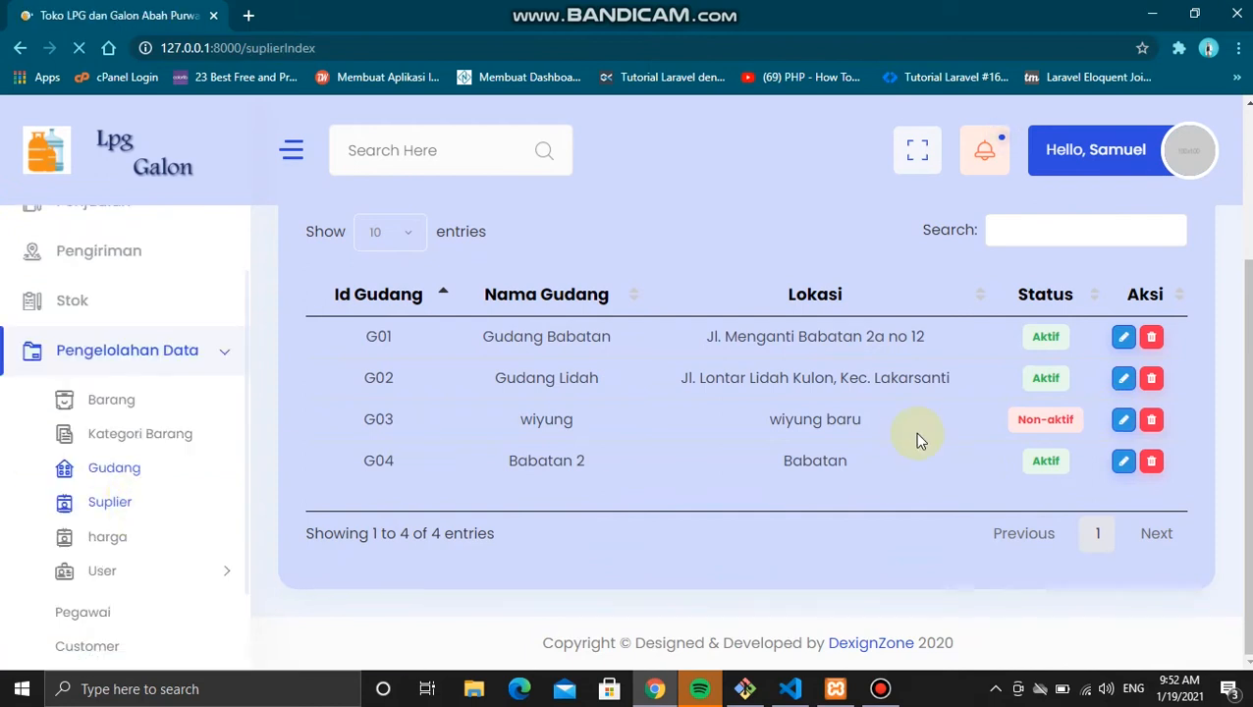
{"action": "scroll", "coordinate": [914, 432], "scroll_direction": "down", "scroll_amount": 2}
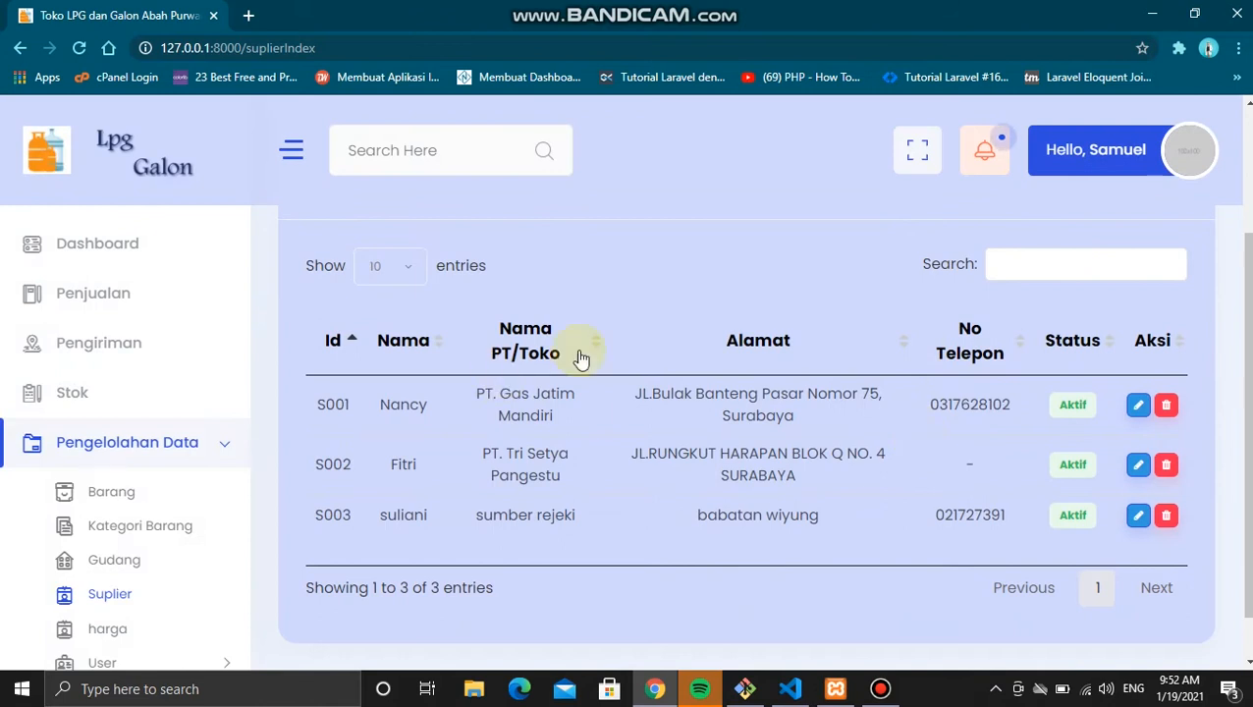
{"action": "scroll", "coordinate": [932, 432], "scroll_direction": "up", "scroll_amount": 1}
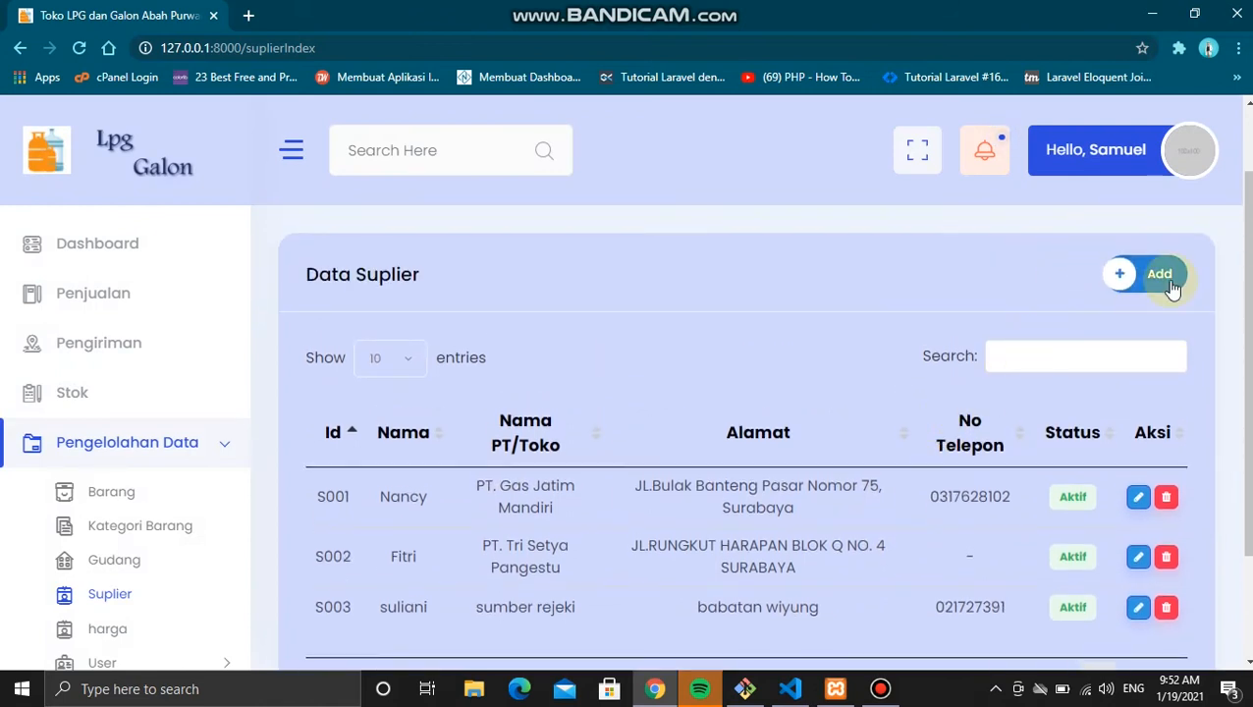
{"action": "left_click", "coordinate": [1163, 279]}
{"action": "left_click", "coordinate": [533, 273]}
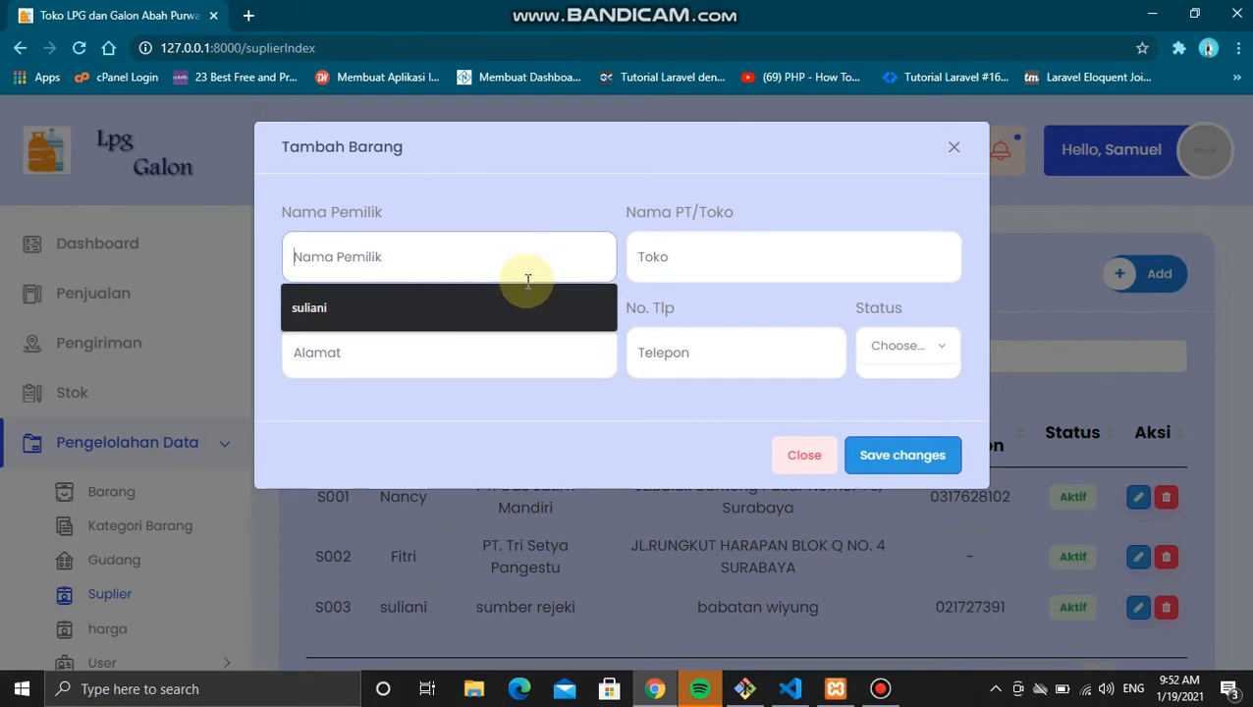
{"action": "type", "text": "Gita"}
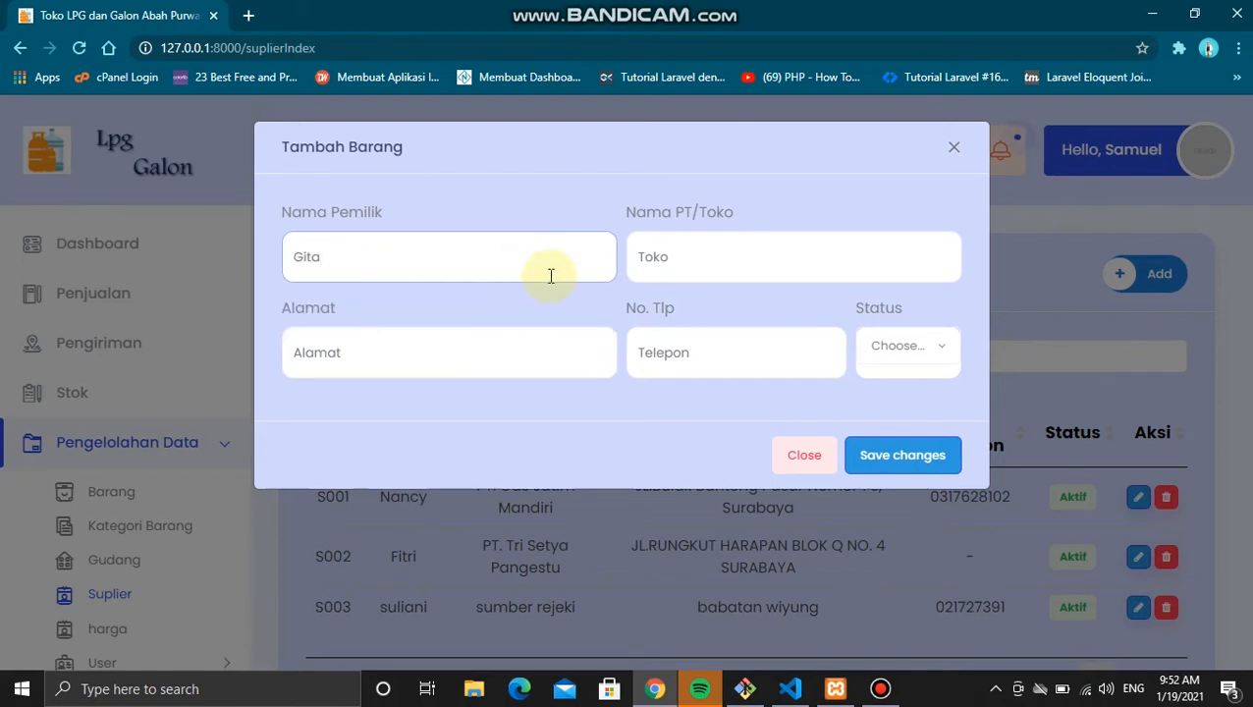
{"action": "left_click", "coordinate": [660, 258]}
{"action": "type", "text": "PT. Trisakti"}
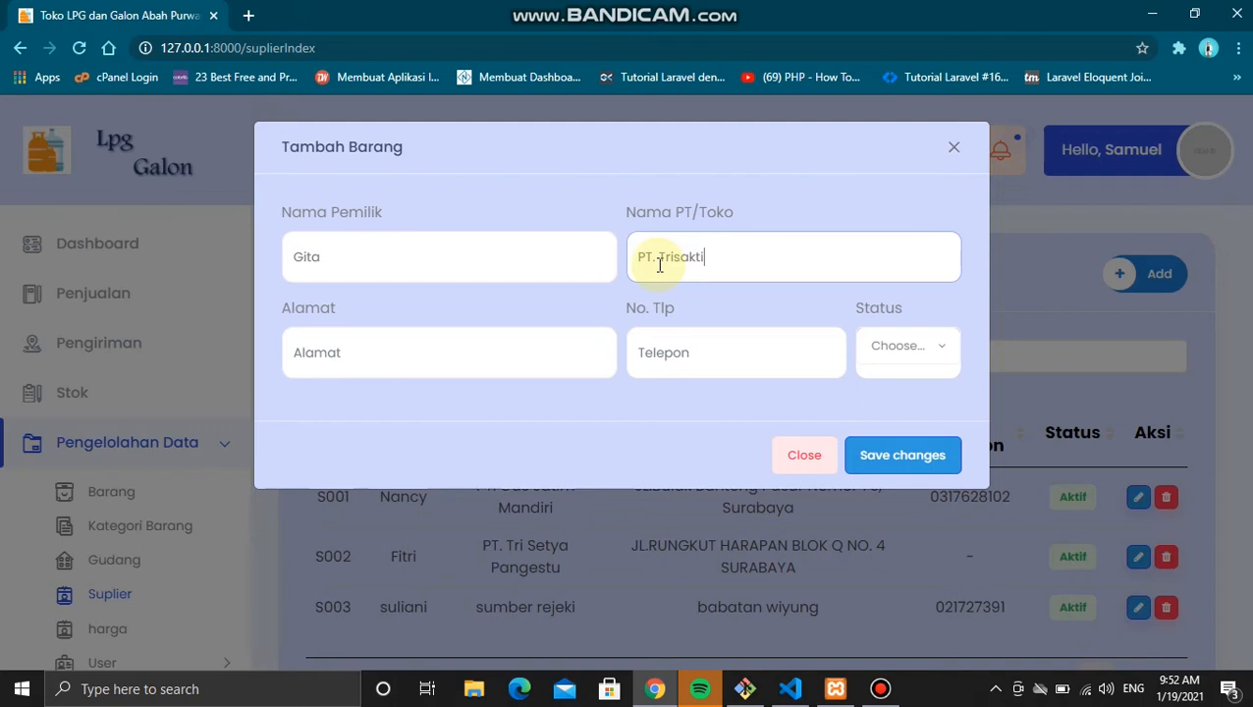
Step: Enter the supplier's address and phone number, set status Aktif, and save as S004
{"action": "left_click", "coordinate": [511, 348]}
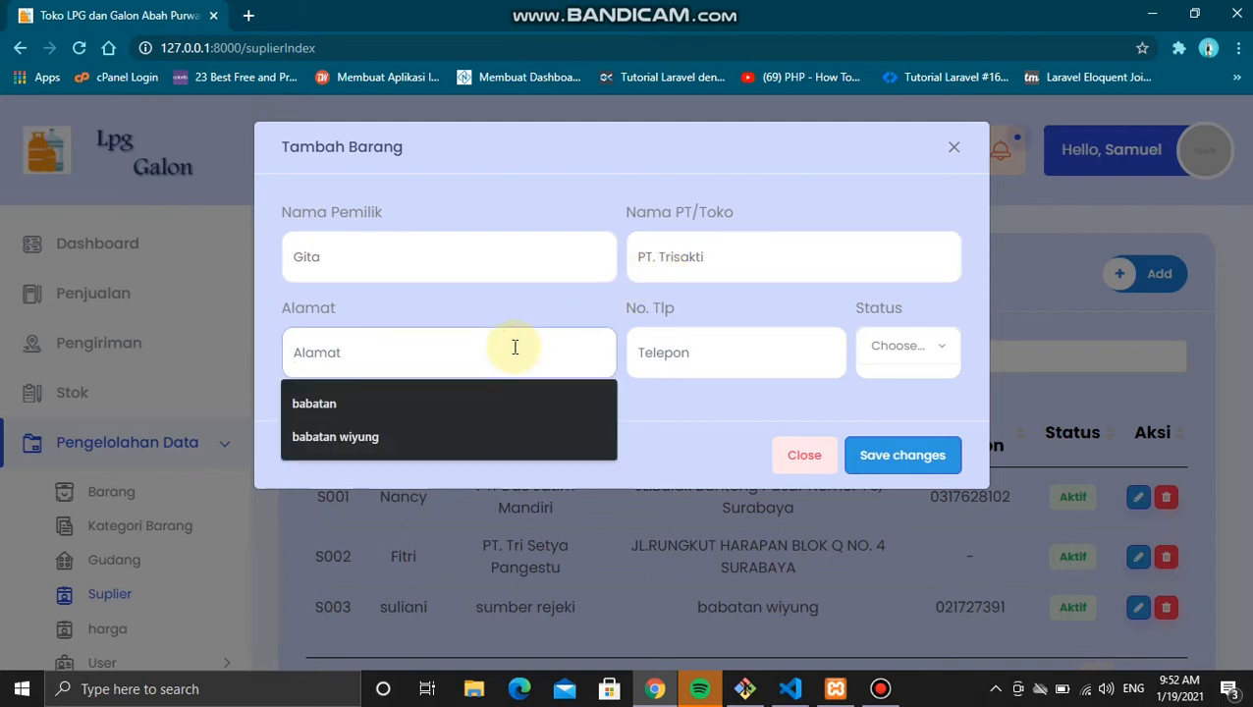
{"action": "type", "text": "Lakarsantri"}
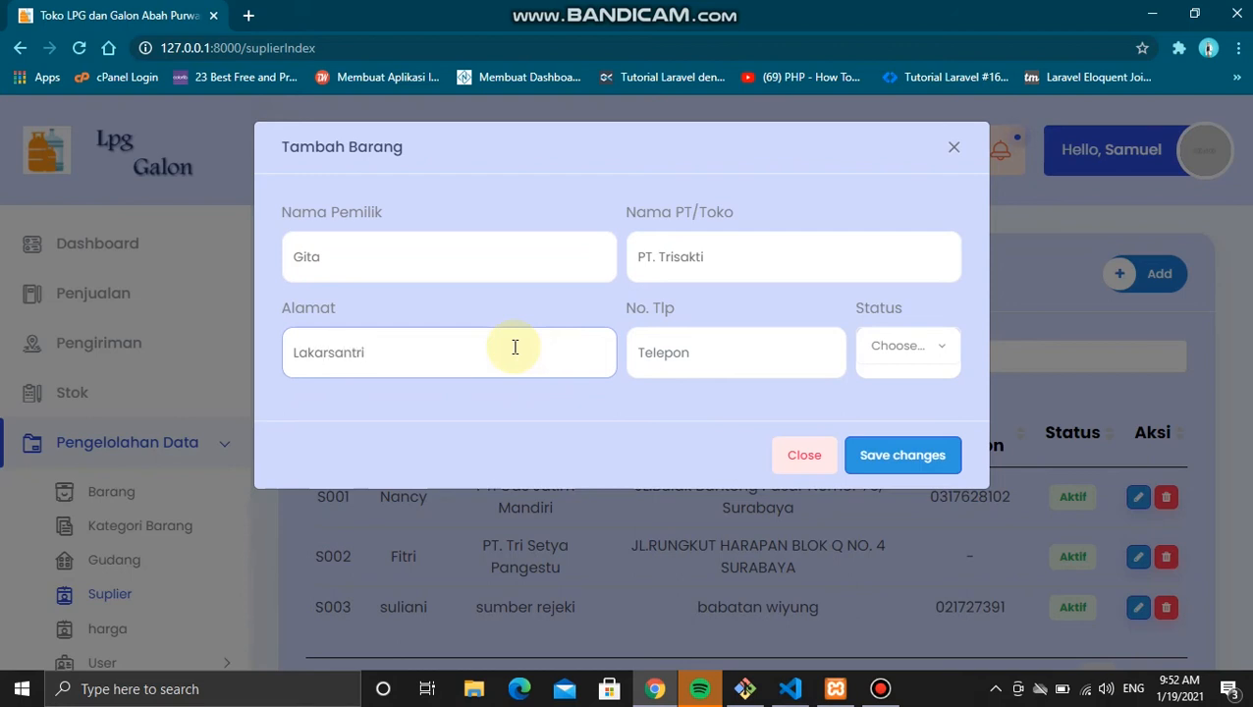
{"action": "left_click", "coordinate": [686, 355]}
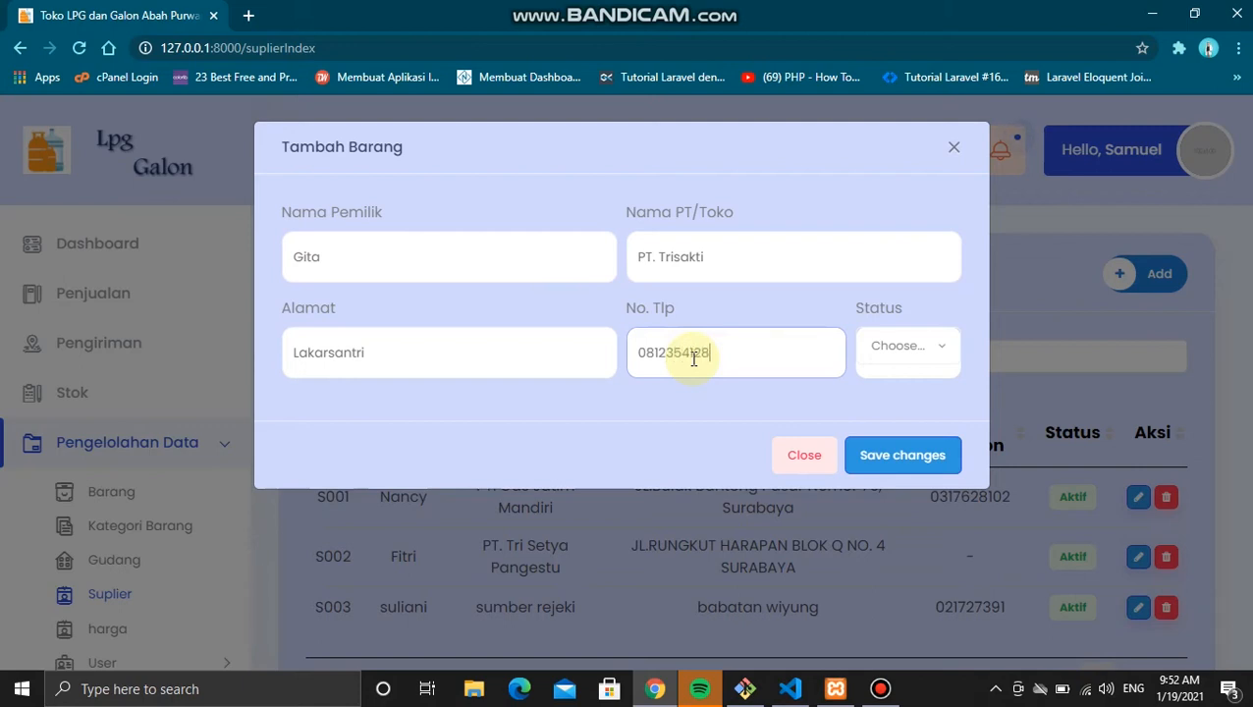
{"action": "left_click", "coordinate": [935, 347]}
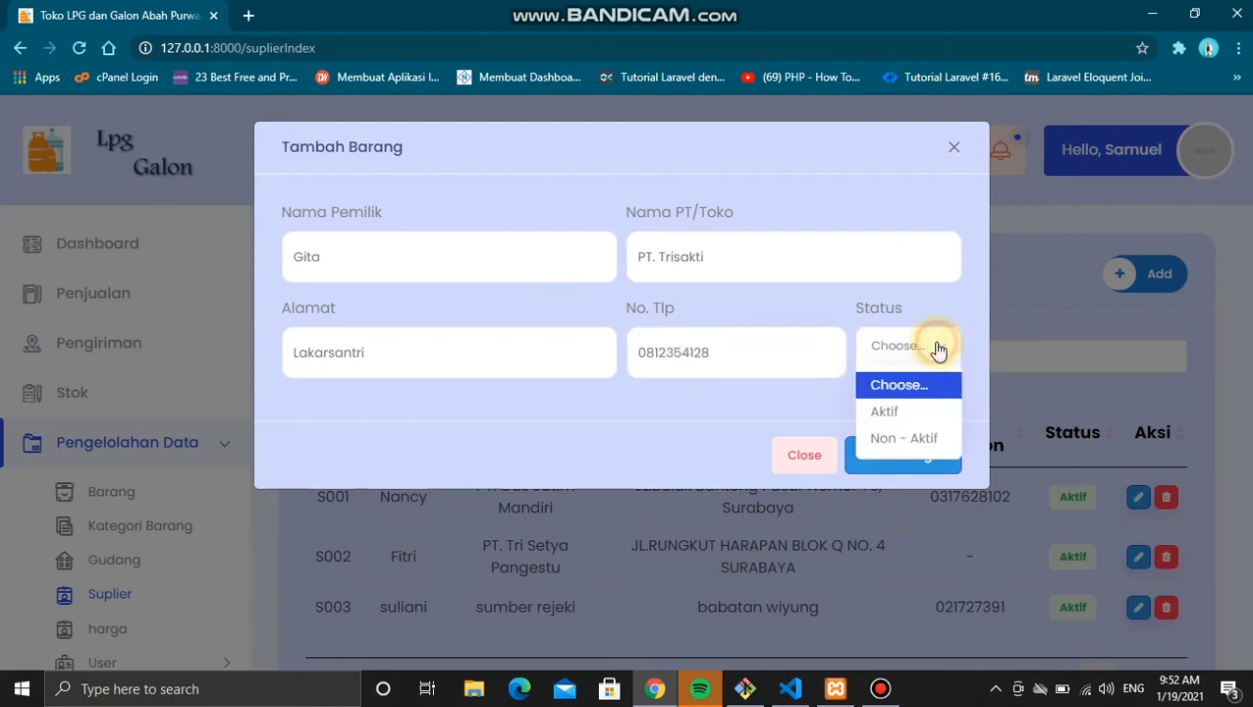
{"action": "left_click", "coordinate": [889, 411]}
{"action": "left_click", "coordinate": [890, 456]}
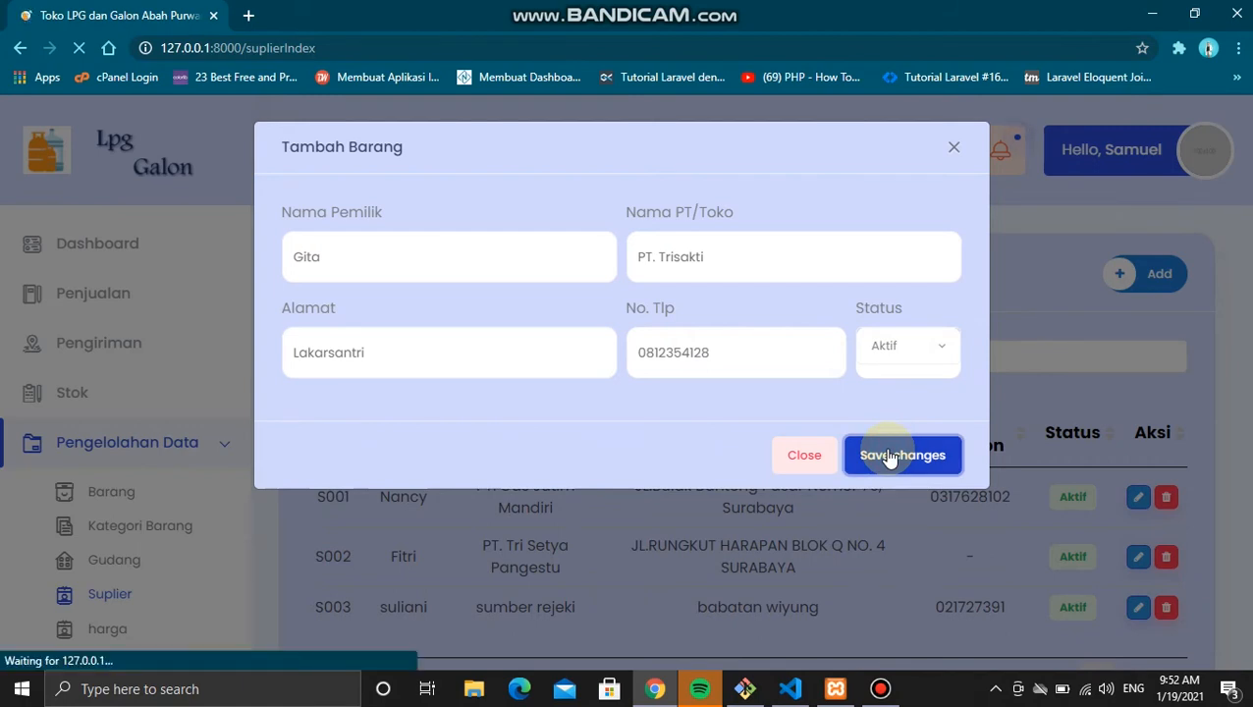
{"action": "scroll", "coordinate": [889, 455], "scroll_direction": "down", "scroll_amount": 3}
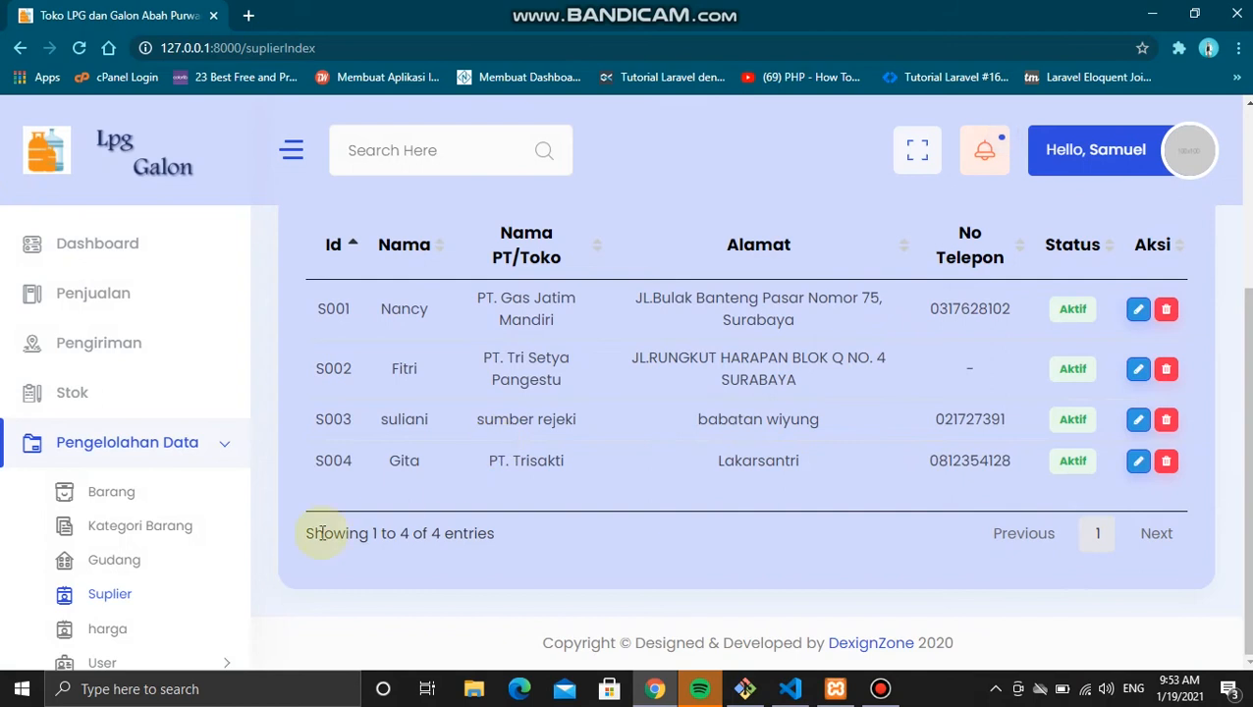
{"action": "scroll", "coordinate": [143, 560], "scroll_direction": "down", "scroll_amount": 3}
Step: Set price entry 5 (Lpg 3kg, 60000) to Non - Aktif on Data Harga and save
{"action": "left_click", "coordinate": [99, 441]}
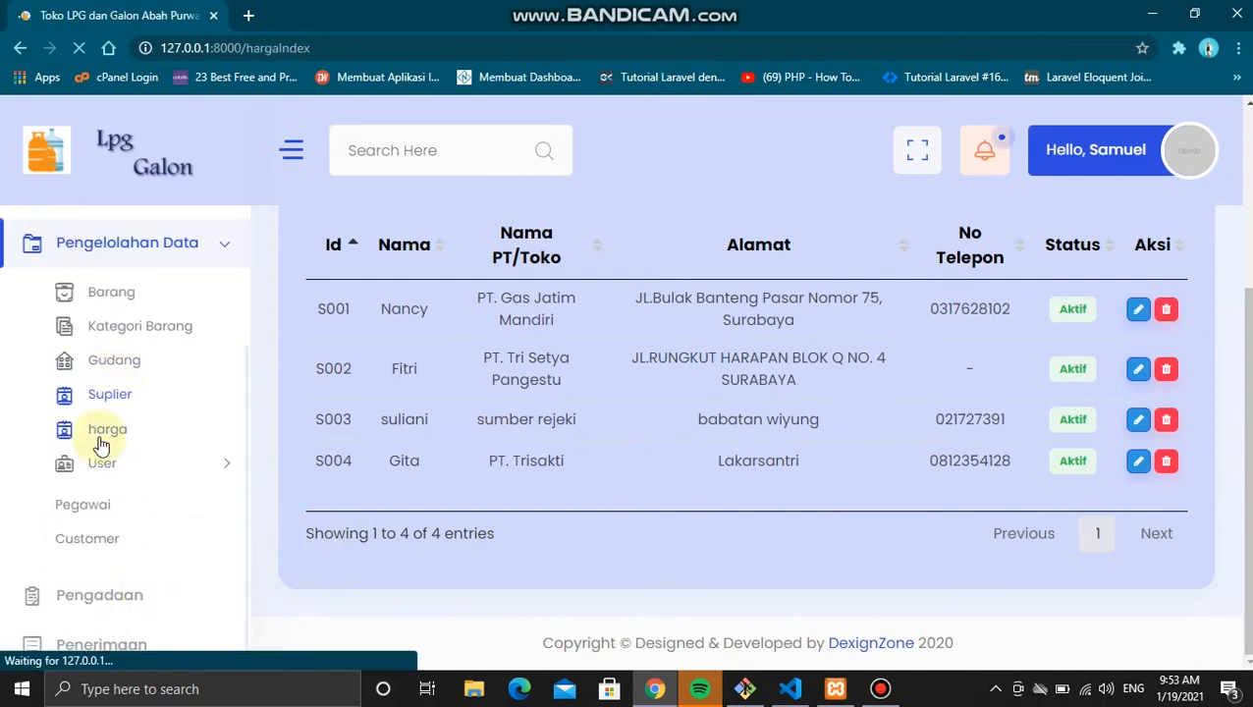
{"action": "scroll", "coordinate": [540, 535], "scroll_direction": "down", "scroll_amount": 2}
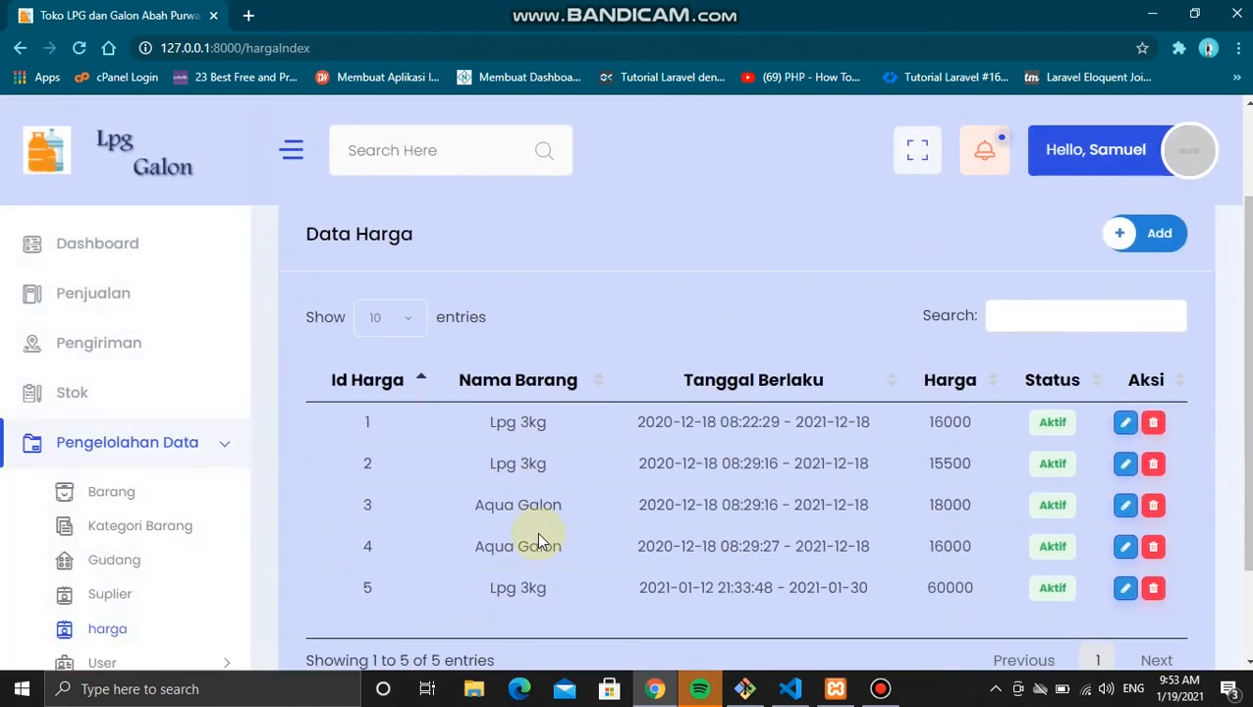
{"action": "scroll", "coordinate": [540, 535], "scroll_direction": "down", "scroll_amount": 1}
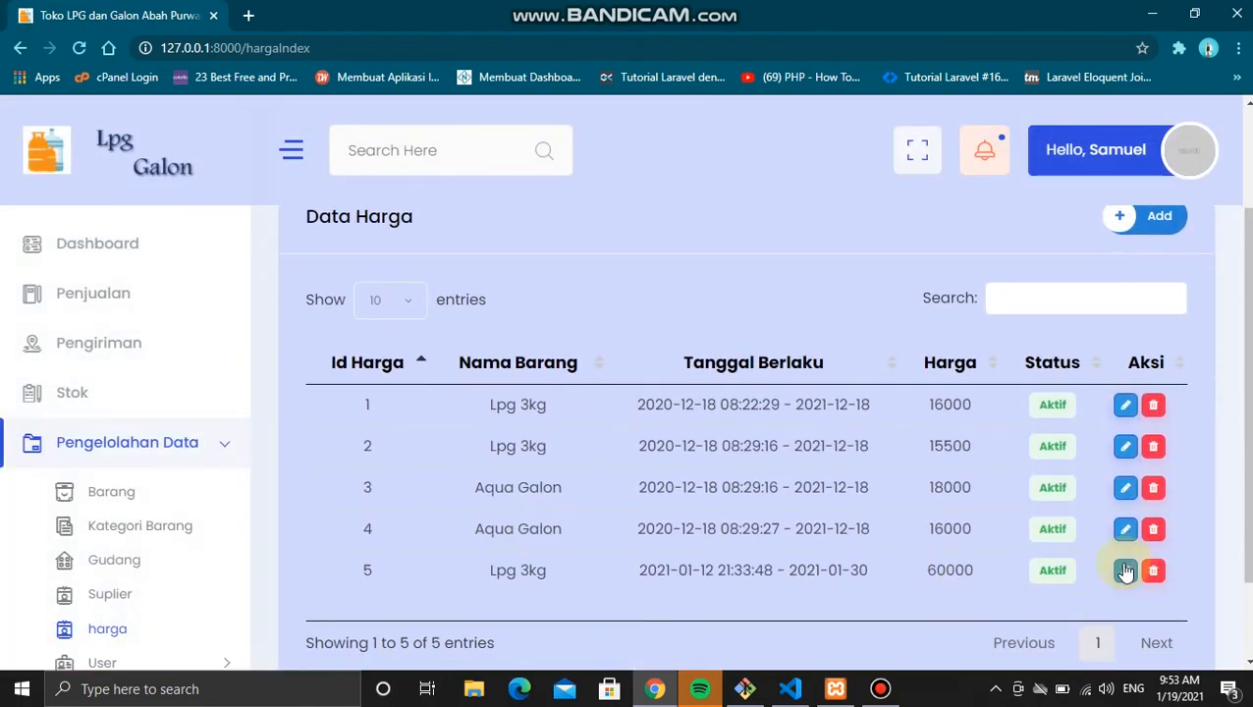
{"action": "left_click", "coordinate": [1126, 571]}
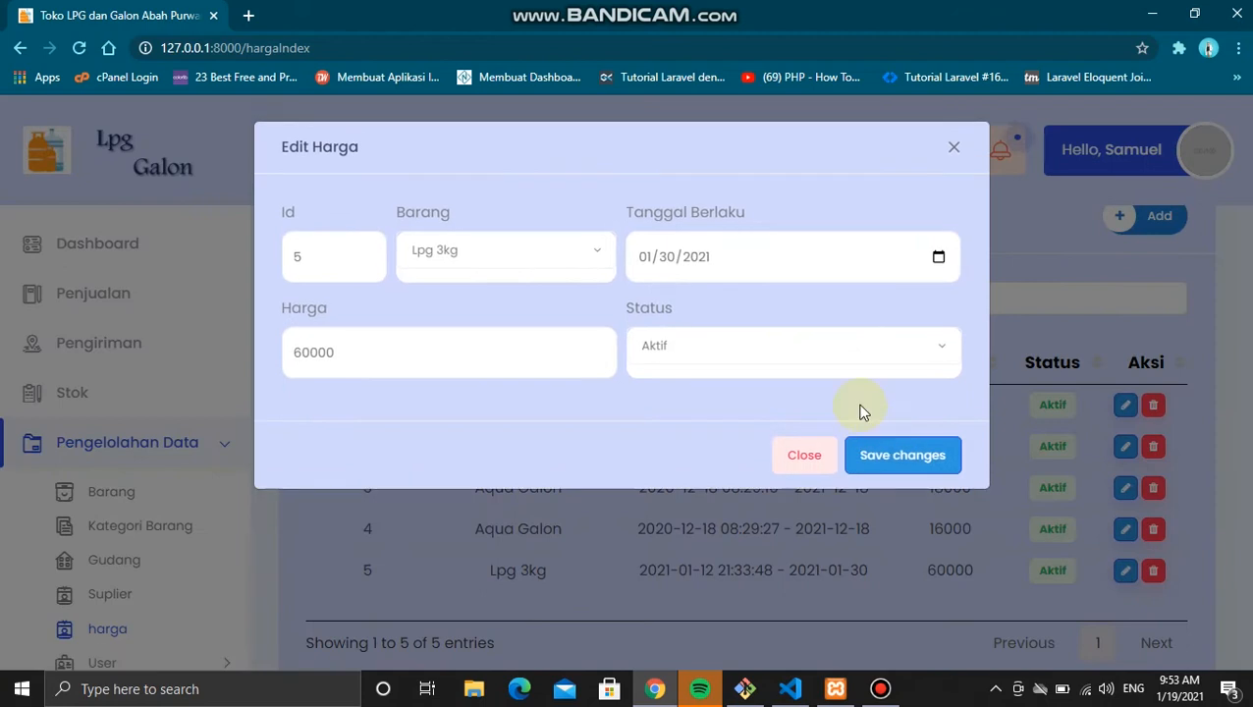
{"action": "left_click", "coordinate": [783, 351]}
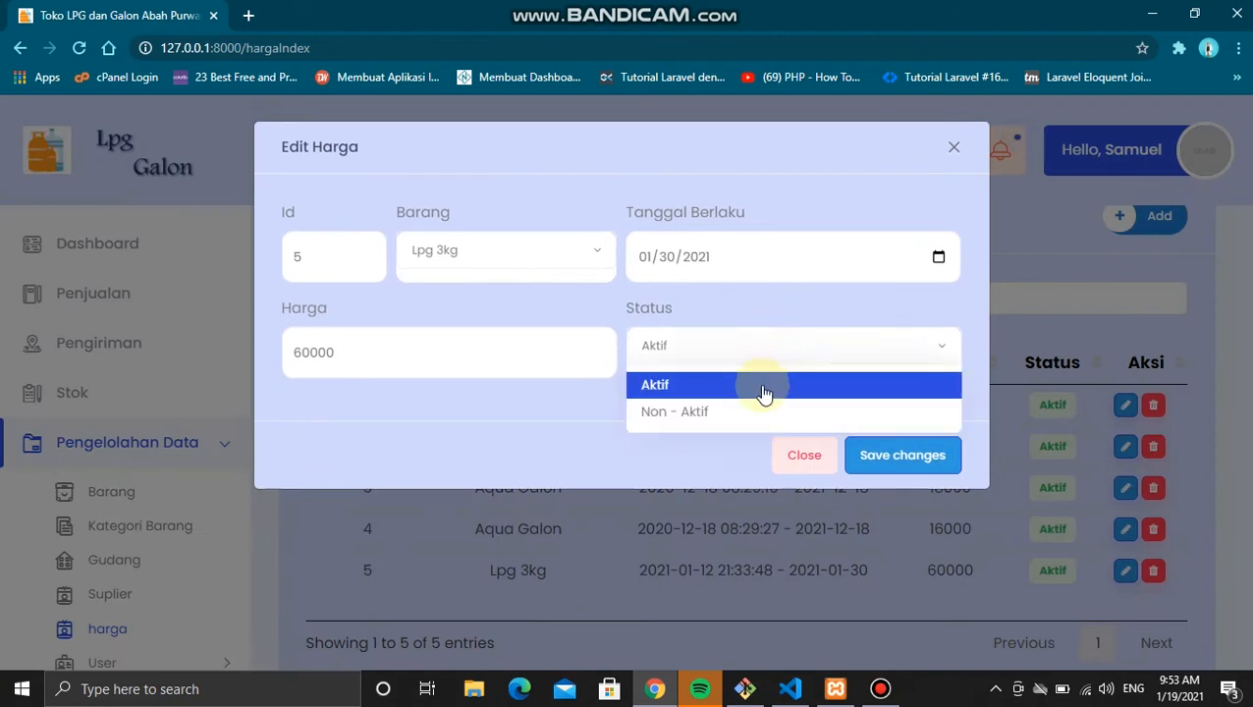
{"action": "left_click", "coordinate": [726, 419]}
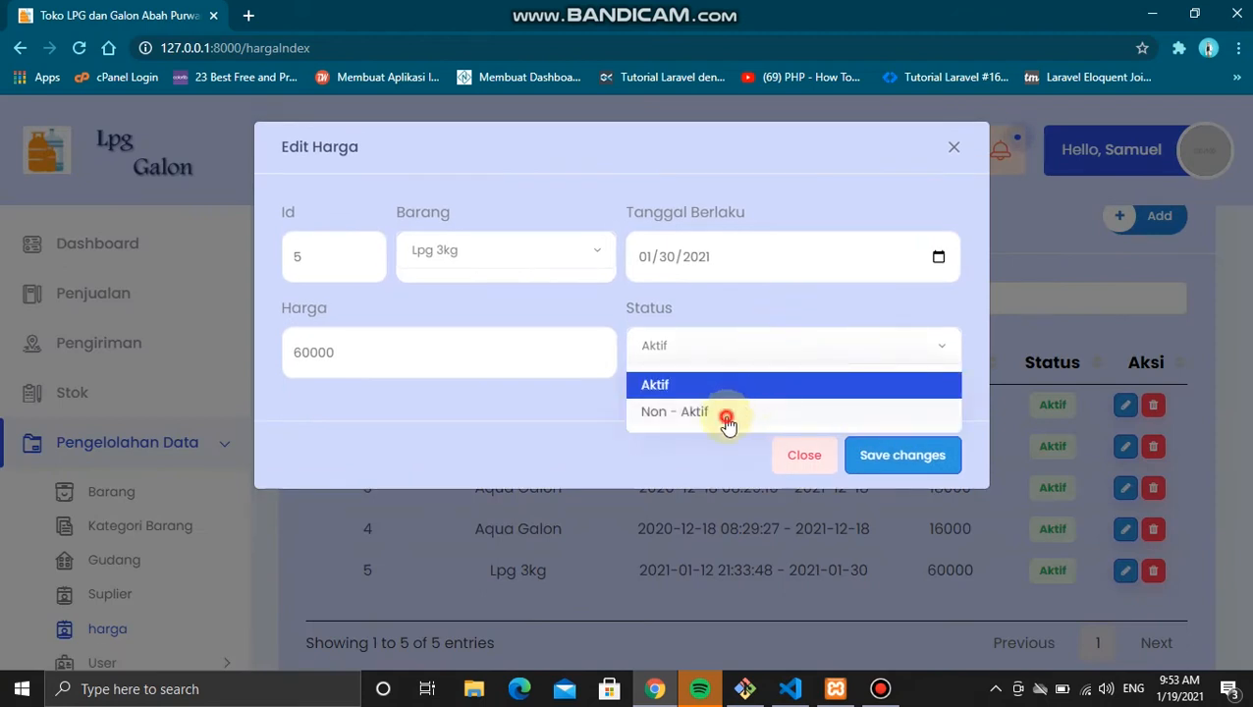
{"action": "left_click", "coordinate": [902, 476]}
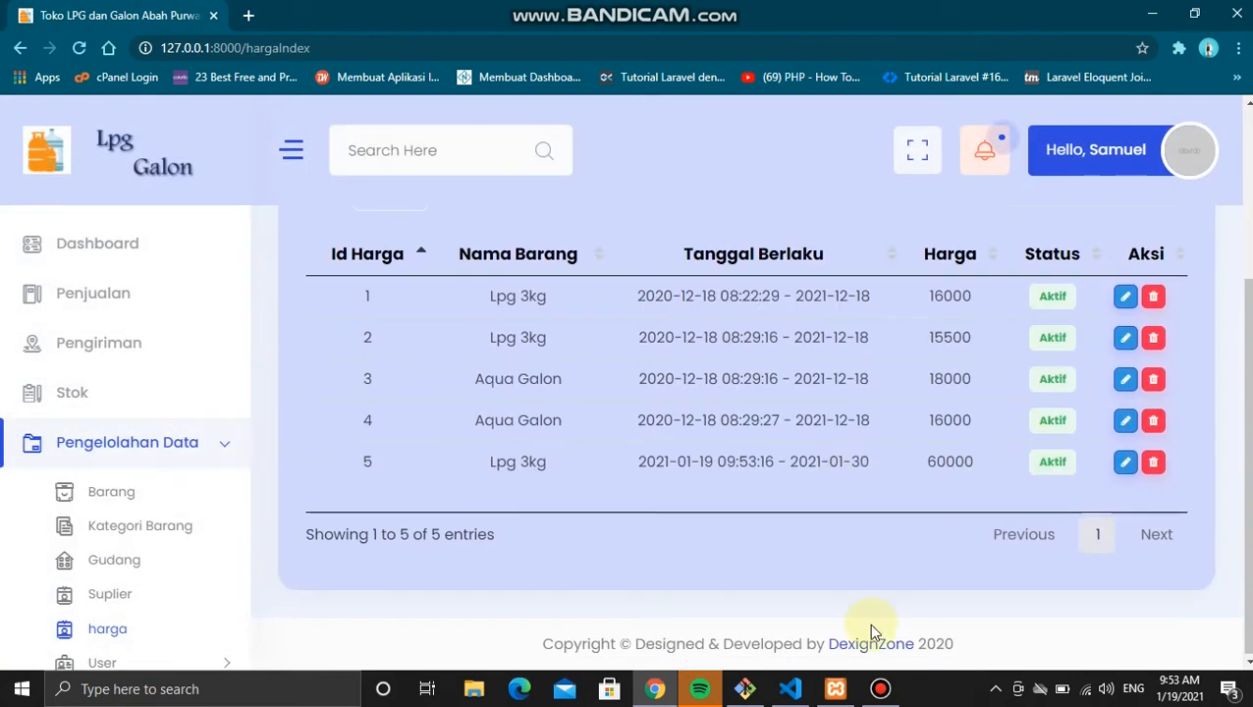
{"action": "left_click", "coordinate": [791, 689]}
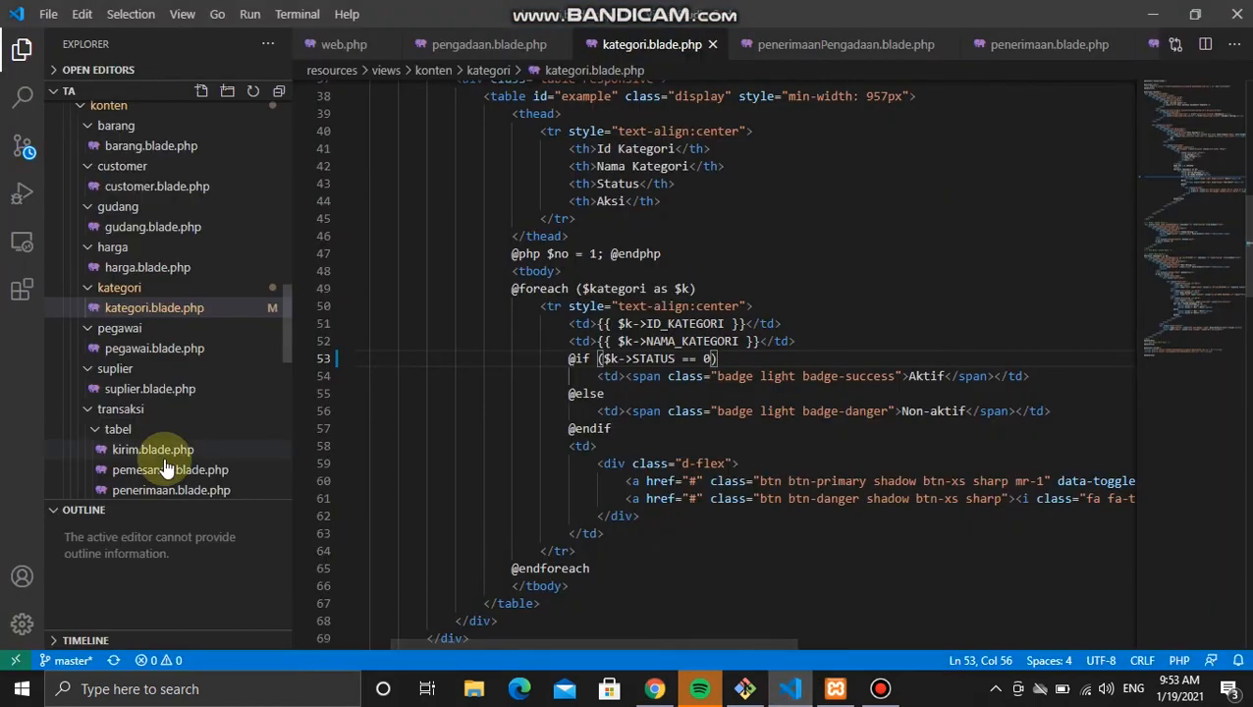
Step: Open harga.blade.php and look through the price table's status check
{"action": "scroll", "coordinate": [165, 461], "scroll_direction": "down", "scroll_amount": 2}
{"action": "scroll", "coordinate": [165, 462], "scroll_direction": "up", "scroll_amount": 1}
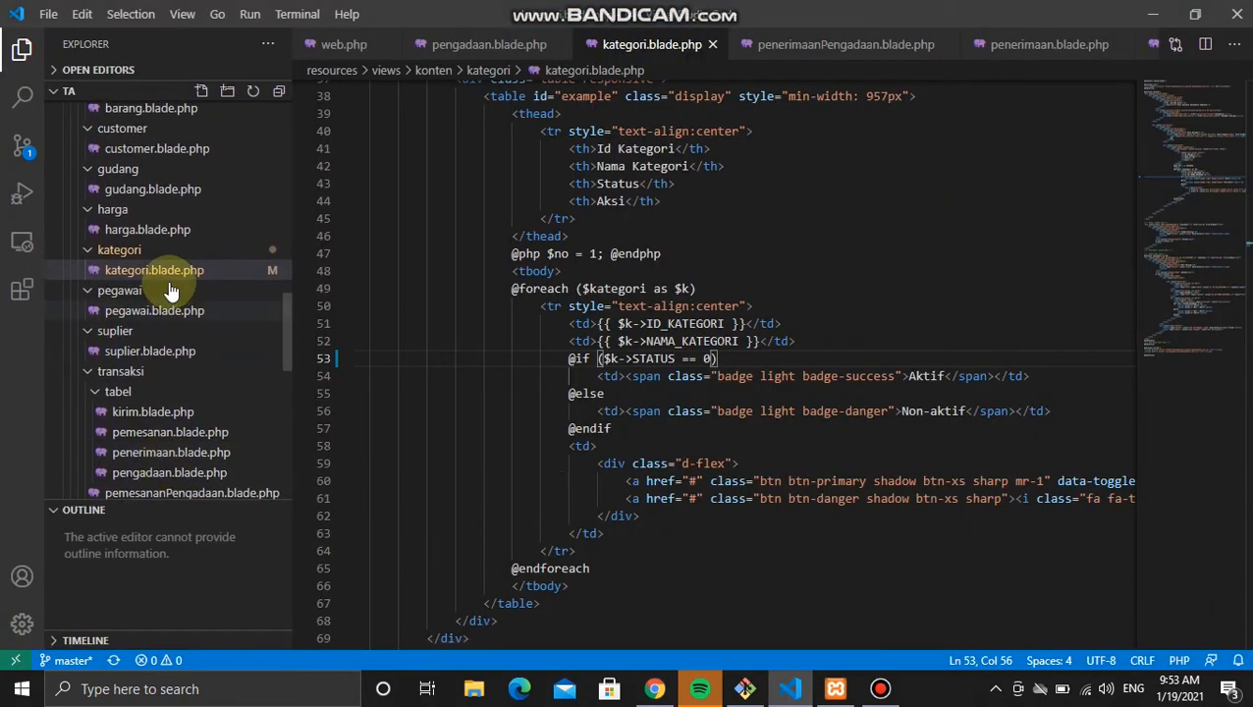
{"action": "left_click", "coordinate": [160, 232]}
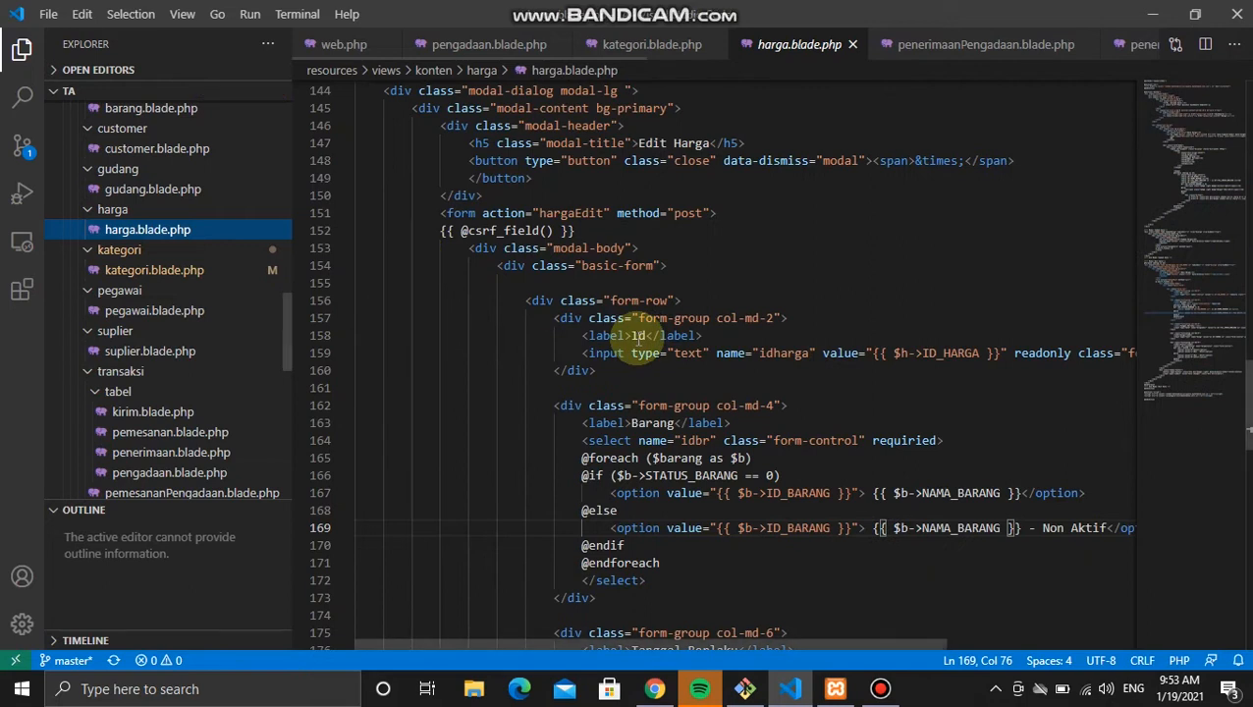
{"action": "scroll", "coordinate": [643, 334], "scroll_direction": "down", "scroll_amount": 1}
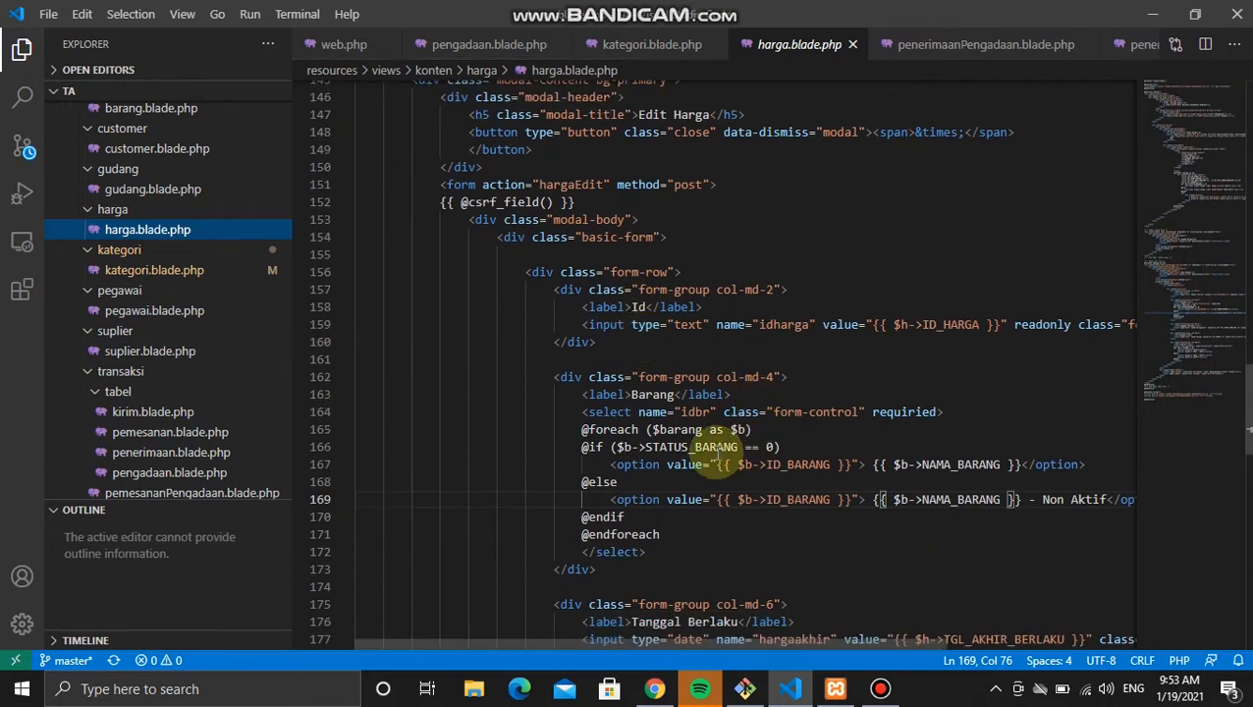
{"action": "scroll", "coordinate": [715, 462], "scroll_direction": "down", "scroll_amount": 3}
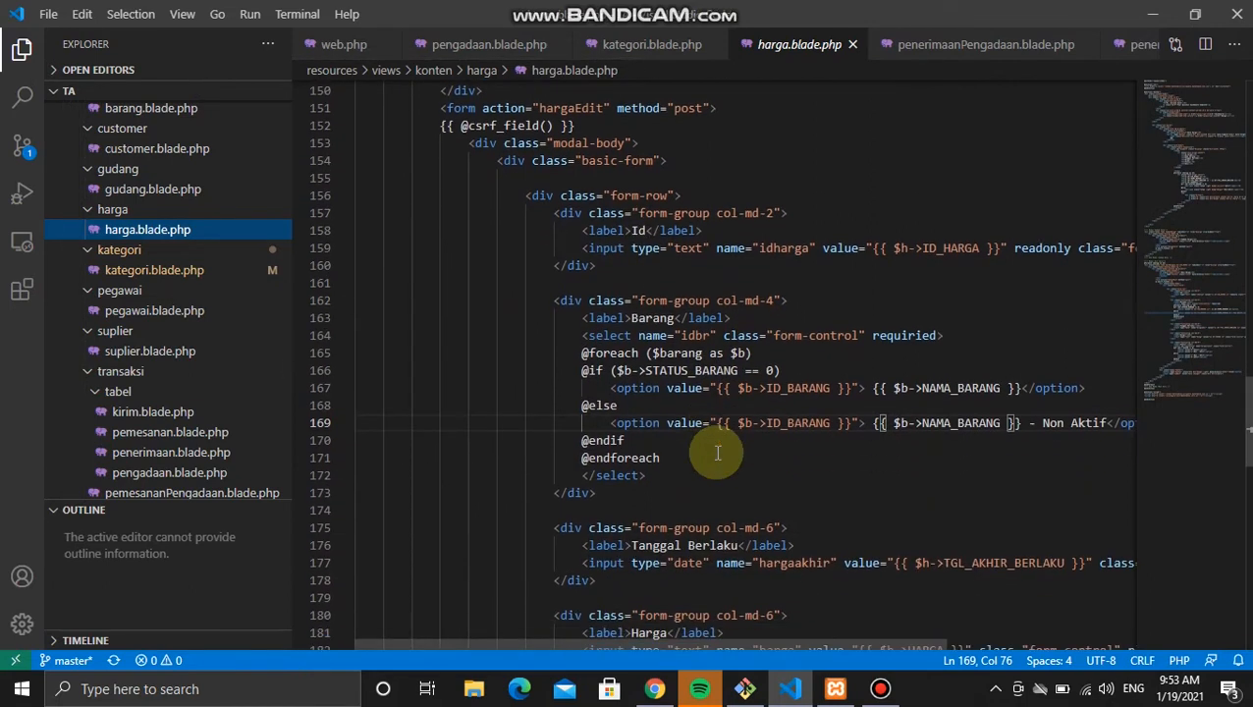
{"action": "scroll", "coordinate": [717, 453], "scroll_direction": "down", "scroll_amount": 4}
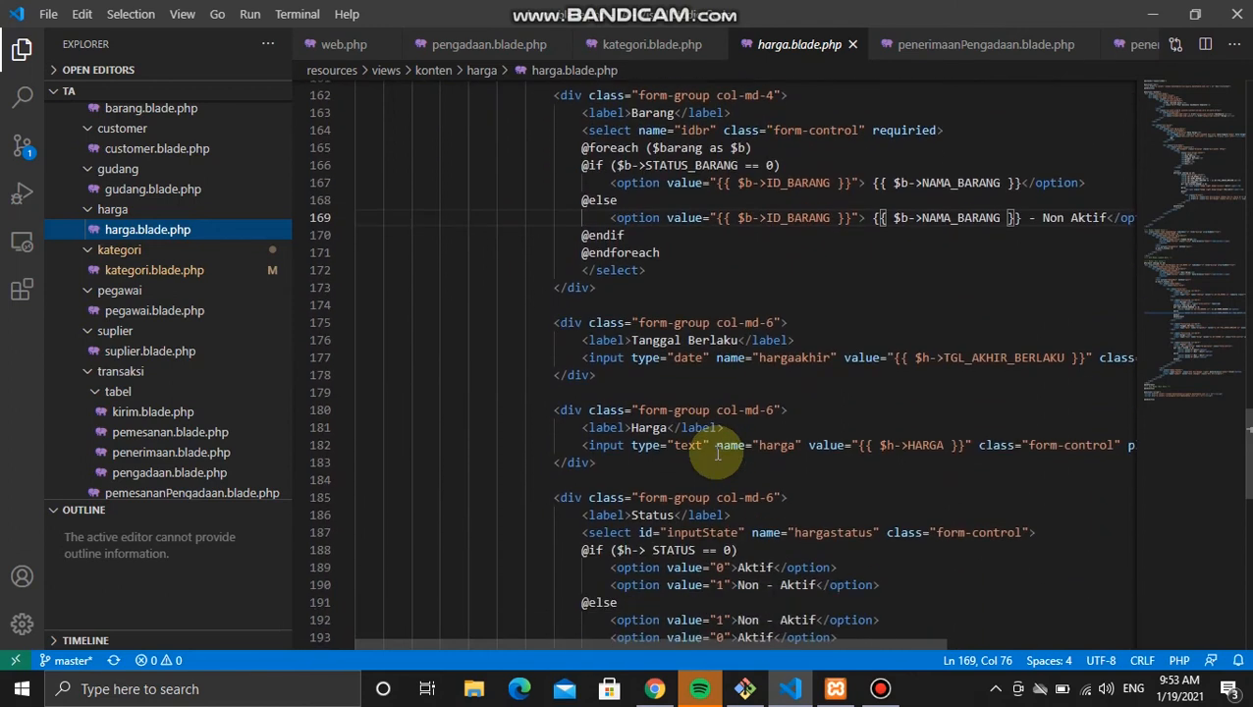
{"action": "scroll", "coordinate": [707, 399], "scroll_direction": "down", "scroll_amount": 2}
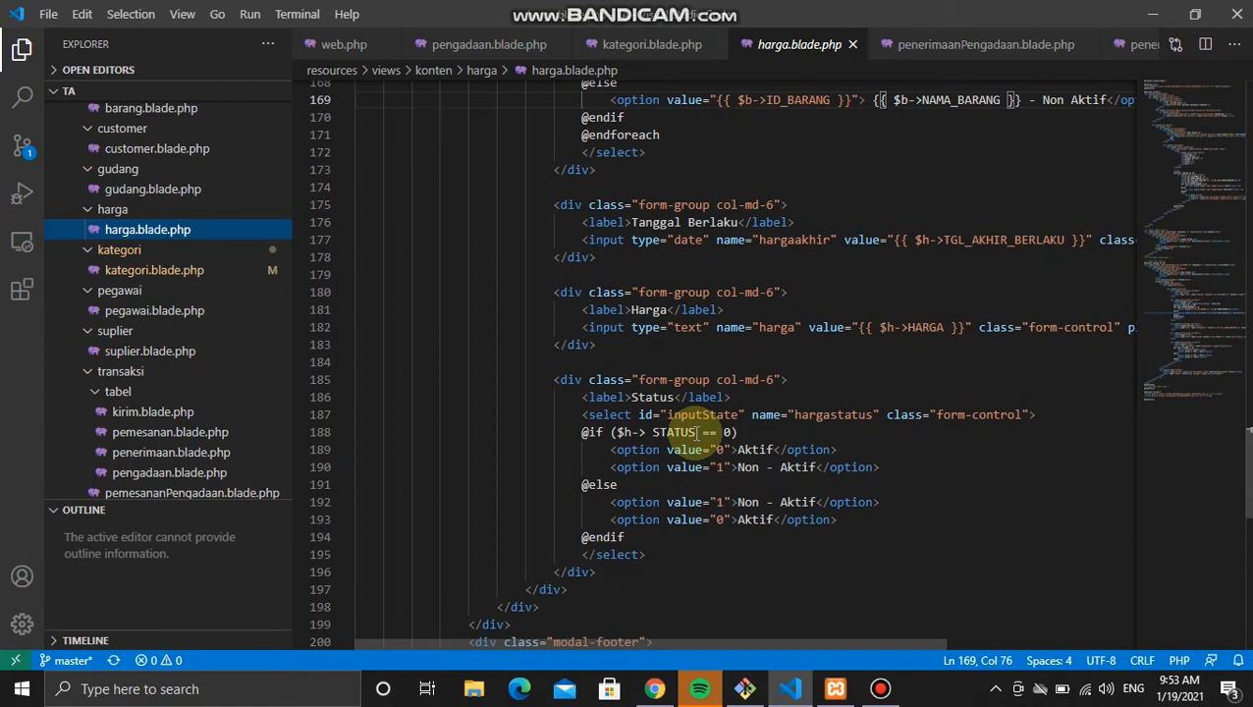
{"action": "scroll", "coordinate": [746, 422], "scroll_direction": "up", "scroll_amount": 1}
{"action": "scroll", "coordinate": [746, 422], "scroll_direction": "up", "scroll_amount": 5}
{"action": "scroll", "coordinate": [746, 422], "scroll_direction": "up", "scroll_amount": 20}
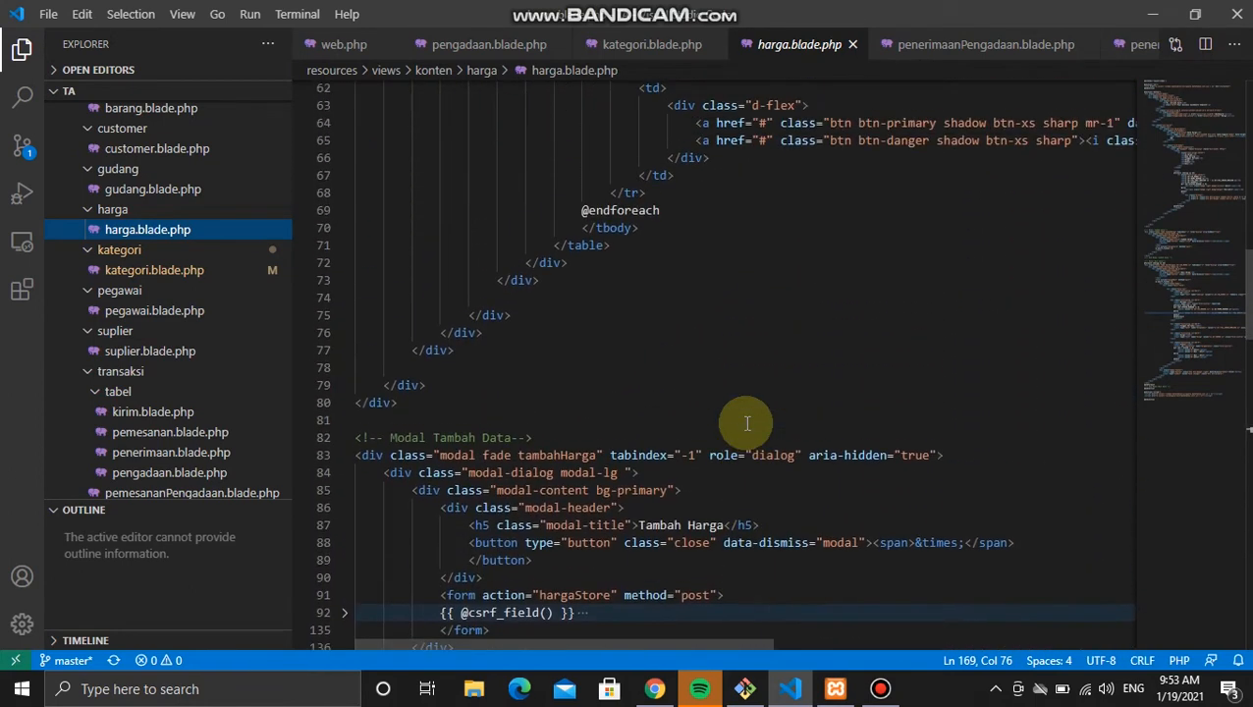
{"action": "scroll", "coordinate": [746, 423], "scroll_direction": "up", "scroll_amount": 5}
Step: Change STATUS_GUDANG to STATUS on line 57, save, and return to Chrome
{"action": "left_click", "coordinate": [784, 262]}
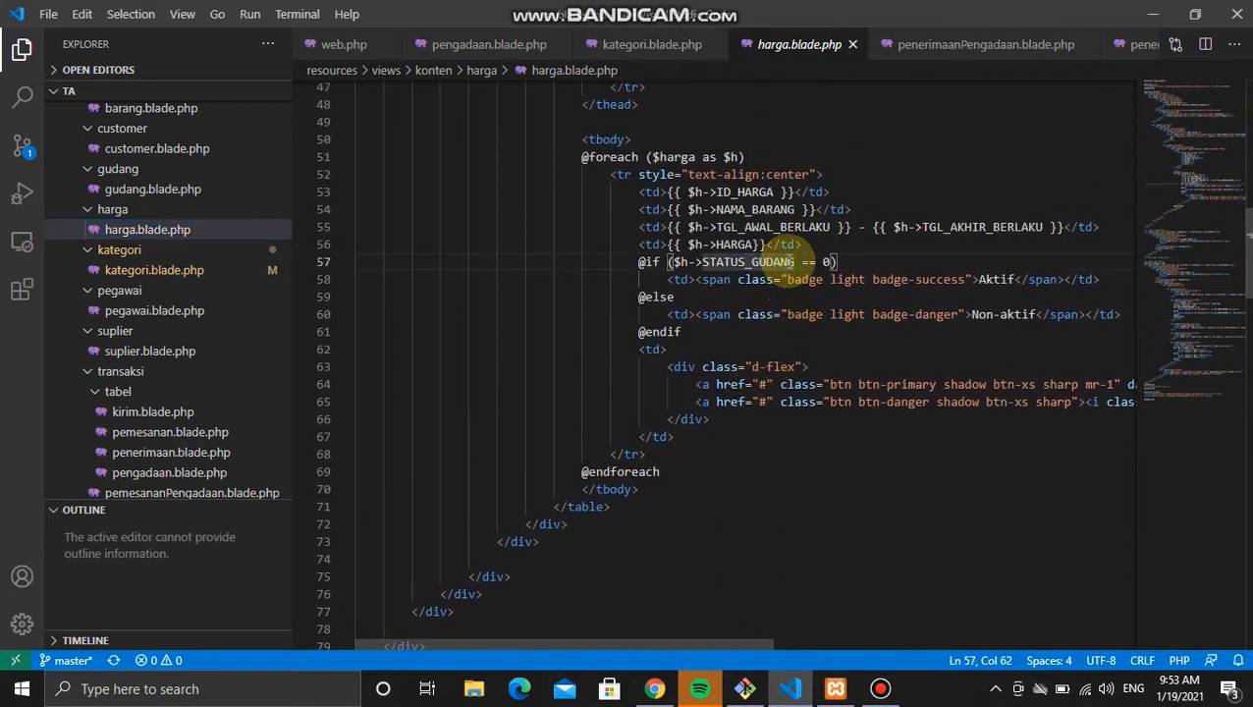
{"action": "key", "text": "BackSpace"}
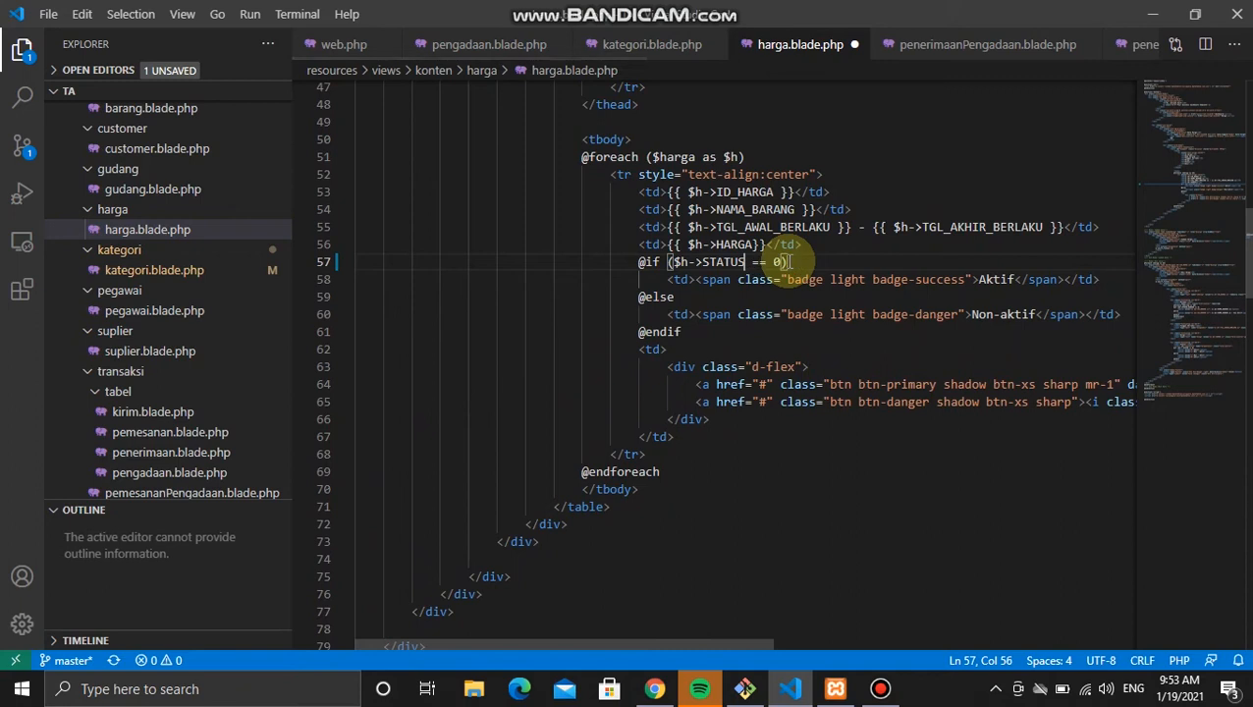
{"action": "key", "text": "ctrl+s"}
{"action": "key", "text": "alt+Tab"}
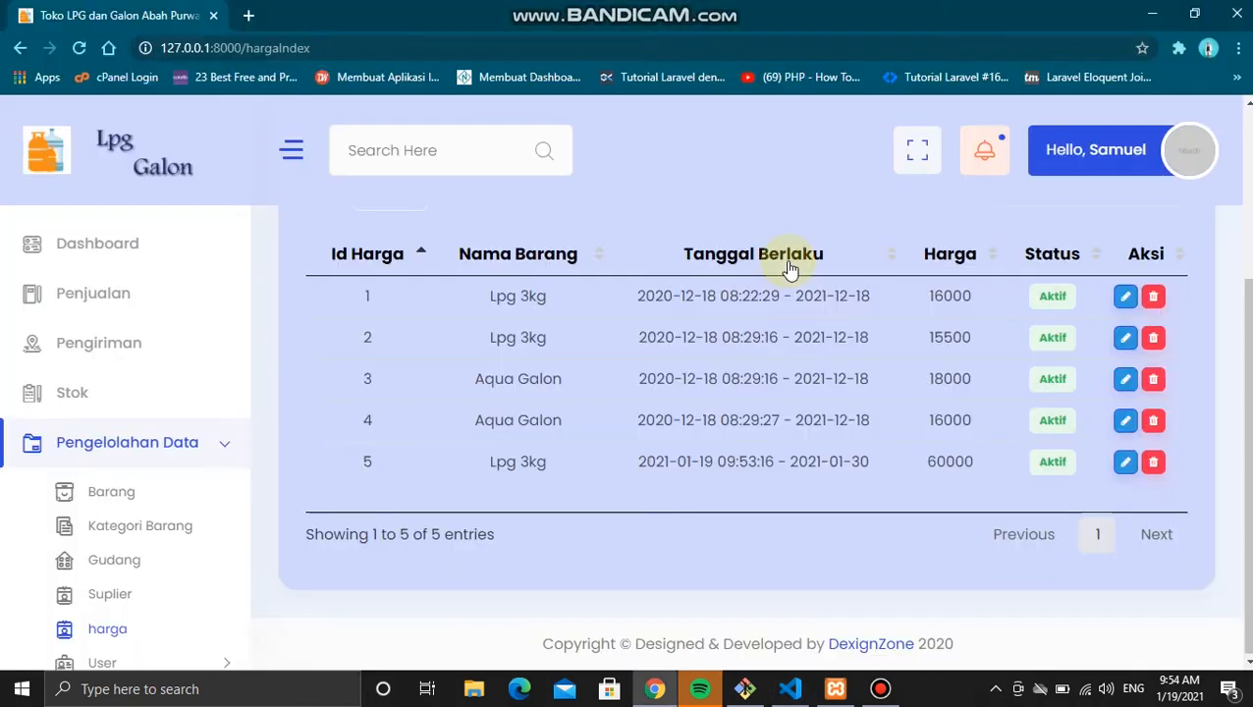
Step: Reload the price list to confirm entries 2, 4, 5 read Non-aktif, then open Data Pegawai
{"action": "left_click", "coordinate": [82, 51]}
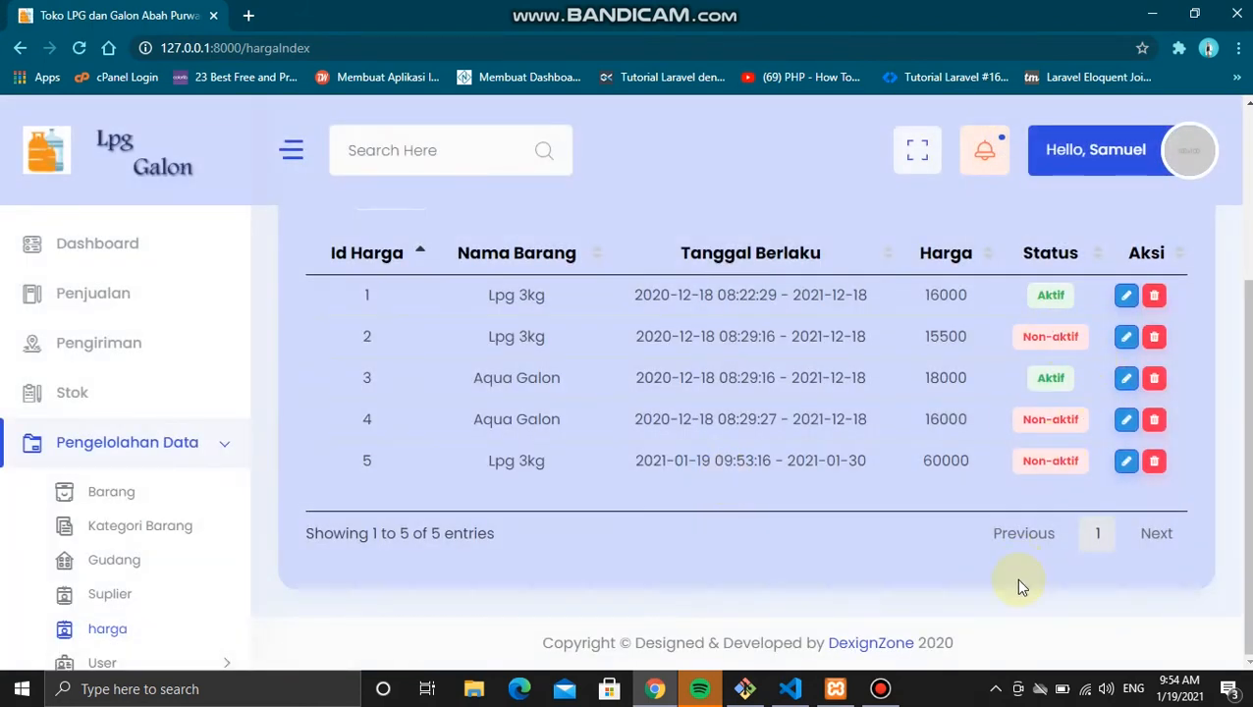
{"action": "scroll", "coordinate": [155, 568], "scroll_direction": "down", "scroll_amount": 2}
{"action": "left_click", "coordinate": [95, 502]}
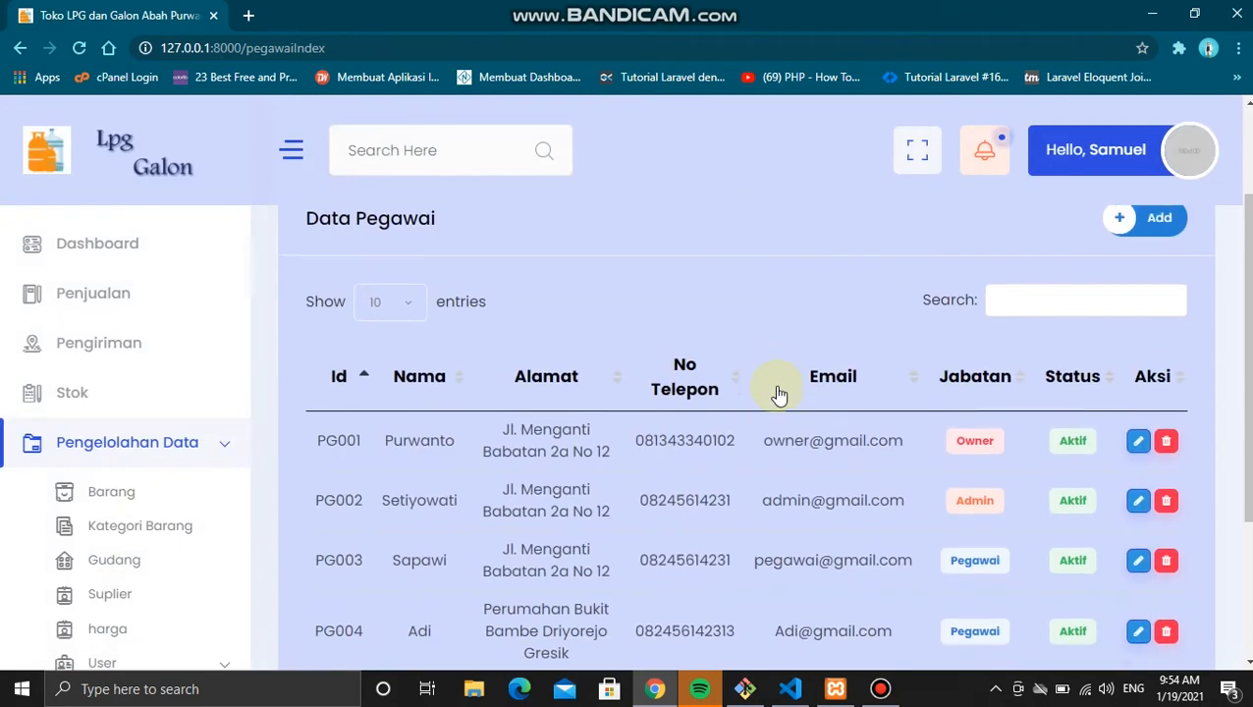
Step: Open the add-employee form and enter the new employee's name, address, phone and email
{"action": "left_click", "coordinate": [1129, 217]}
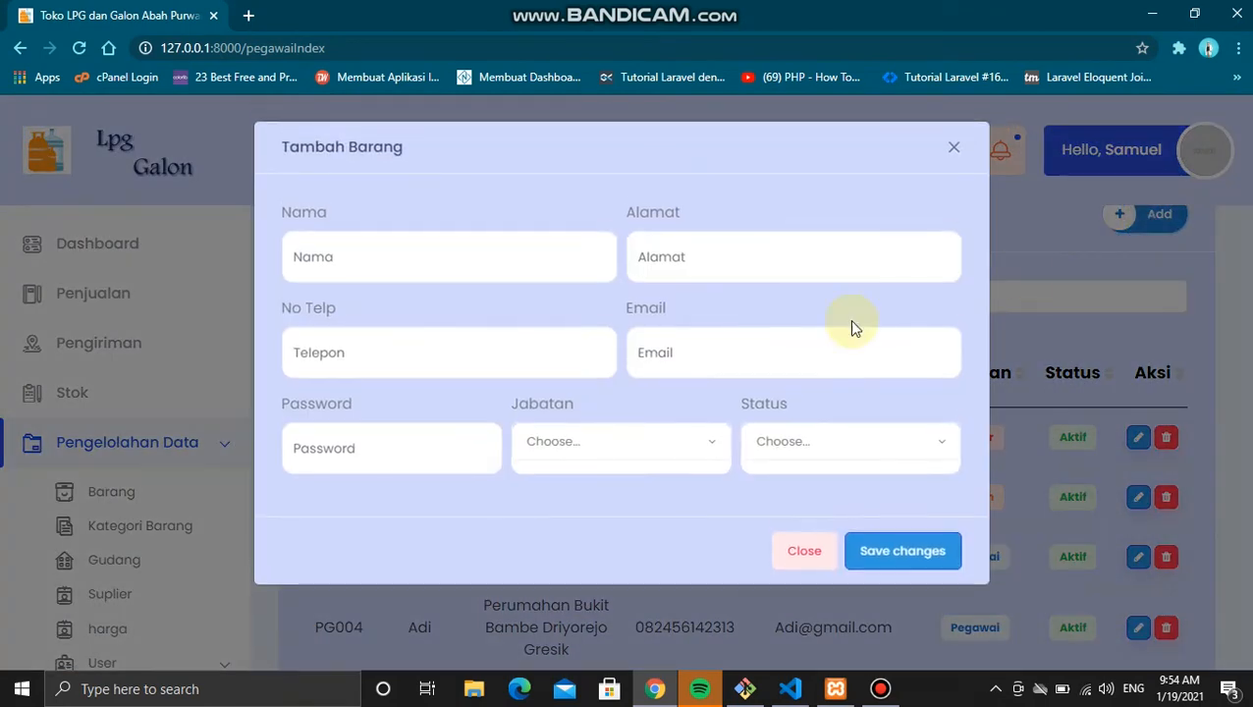
{"action": "left_click", "coordinate": [512, 263]}
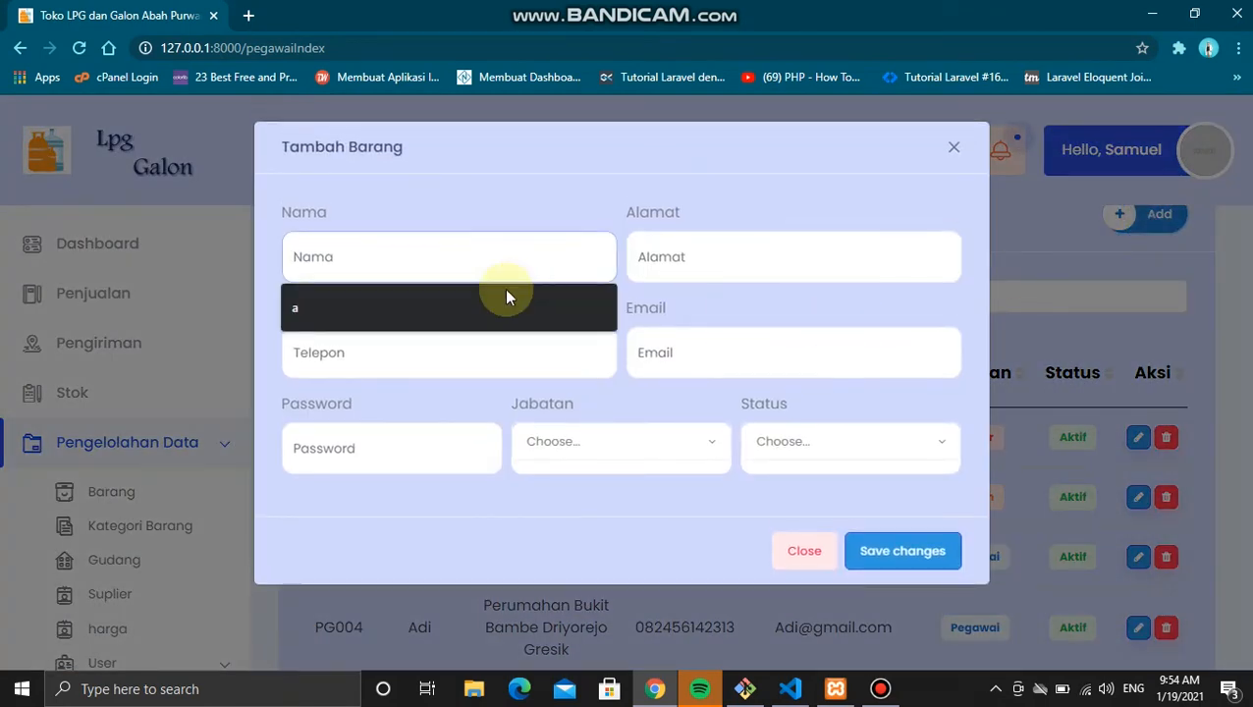
{"action": "type", "text": "shindi"}
{"action": "left_click", "coordinate": [672, 263]}
{"action": "type", "text": "babatan"}
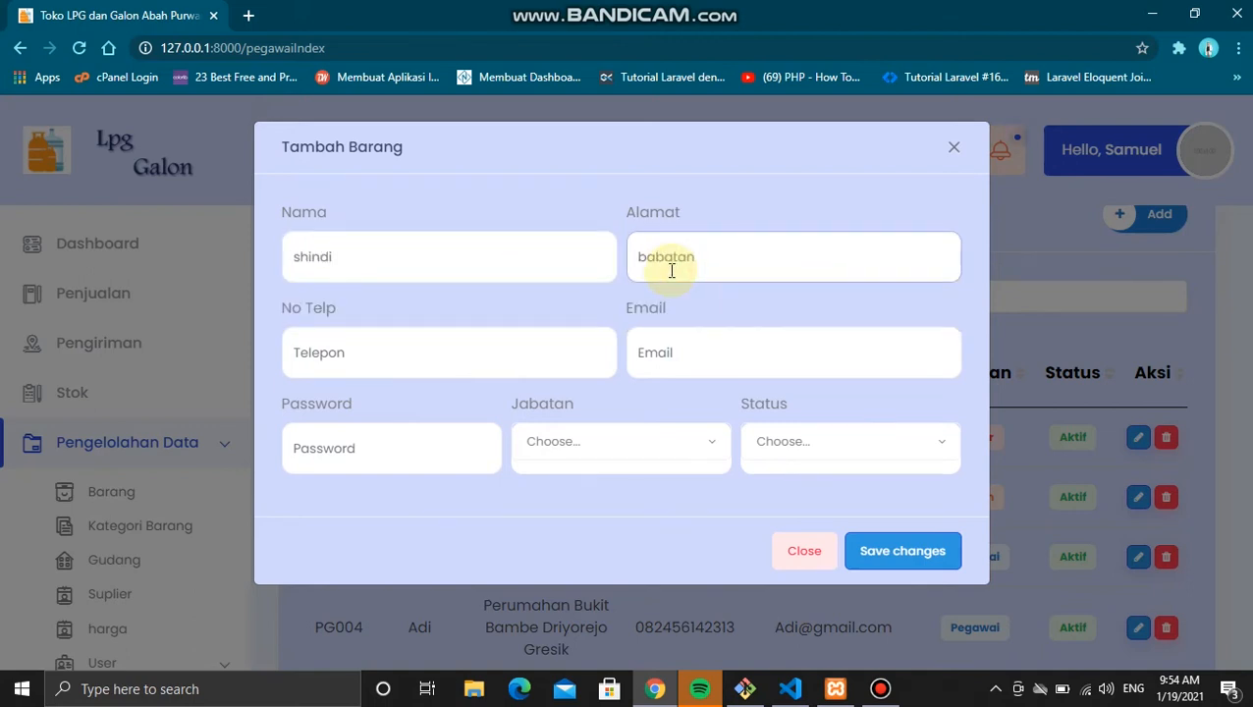
{"action": "left_click", "coordinate": [490, 351]}
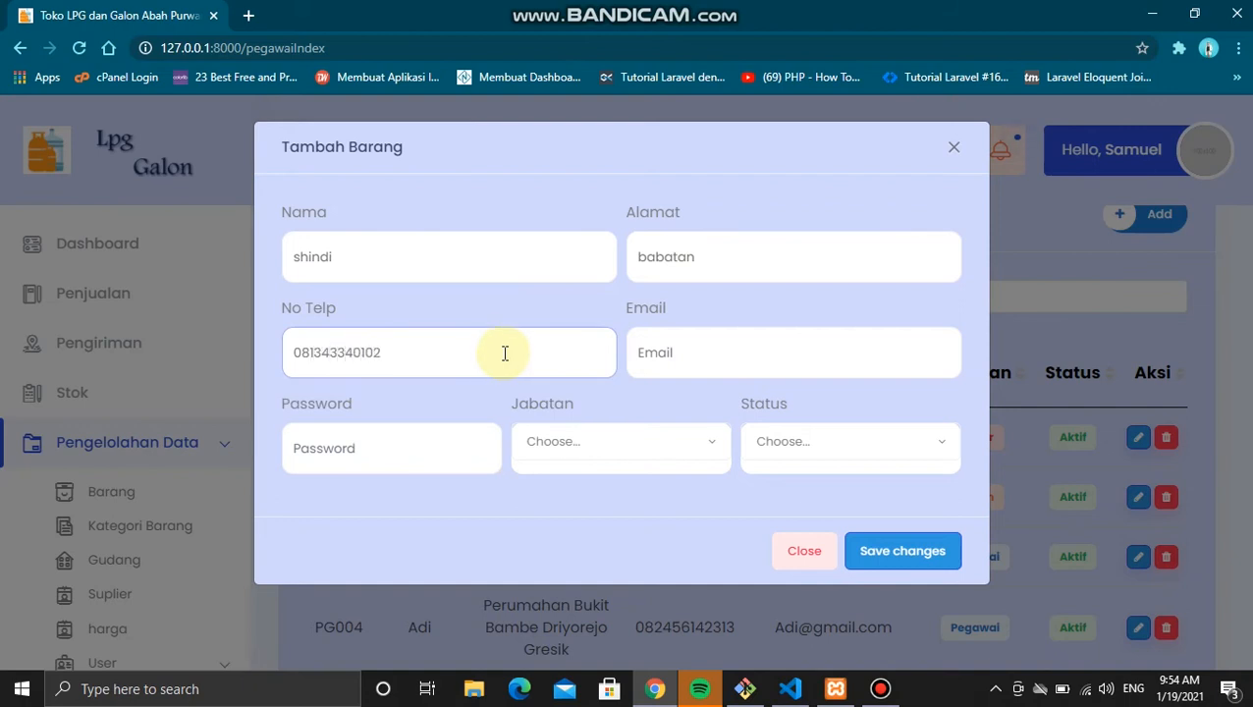
{"action": "left_click", "coordinate": [704, 356]}
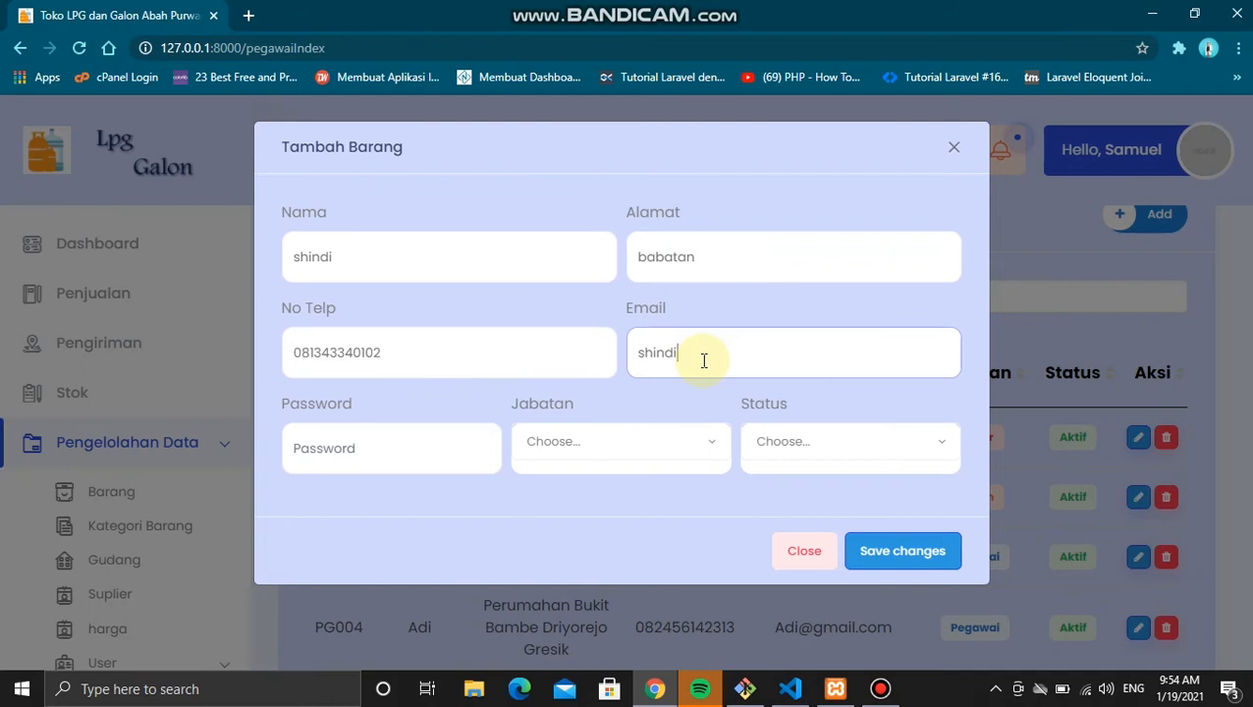
Step: Enter a password, set Jabatan Owner and Status Aktif, submit, then complete the email and resubmit
{"action": "left_click", "coordinate": [390, 468]}
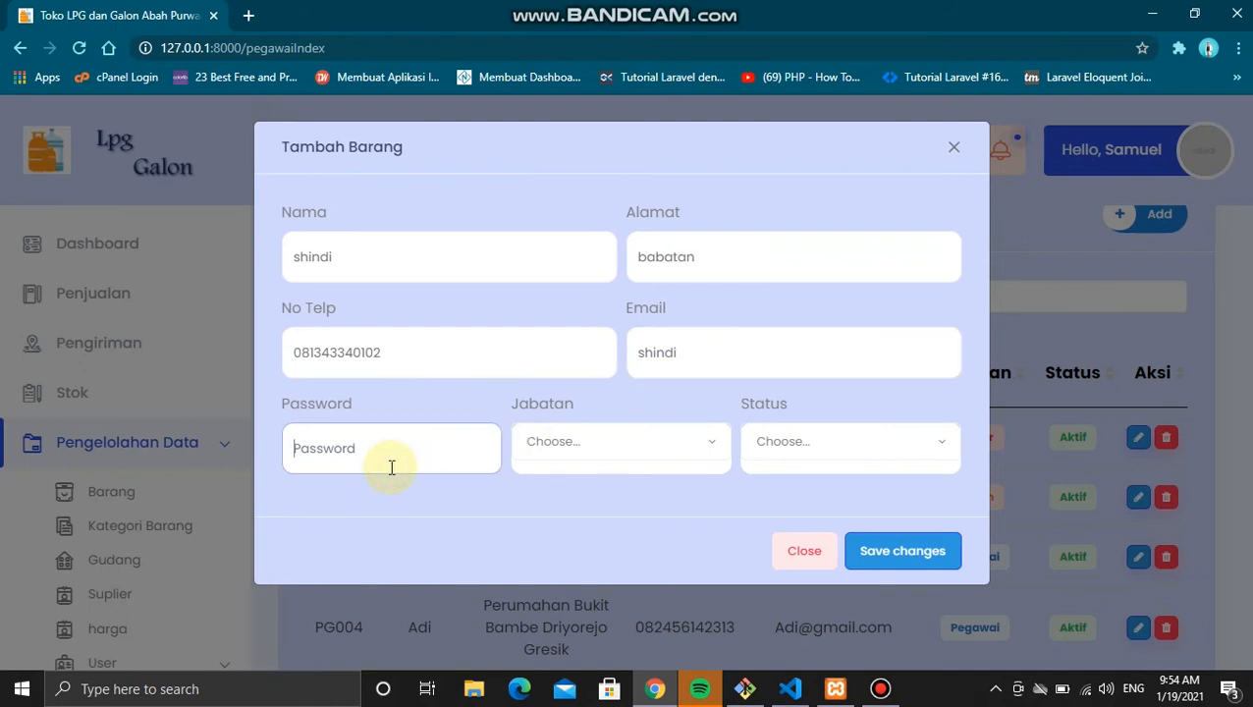
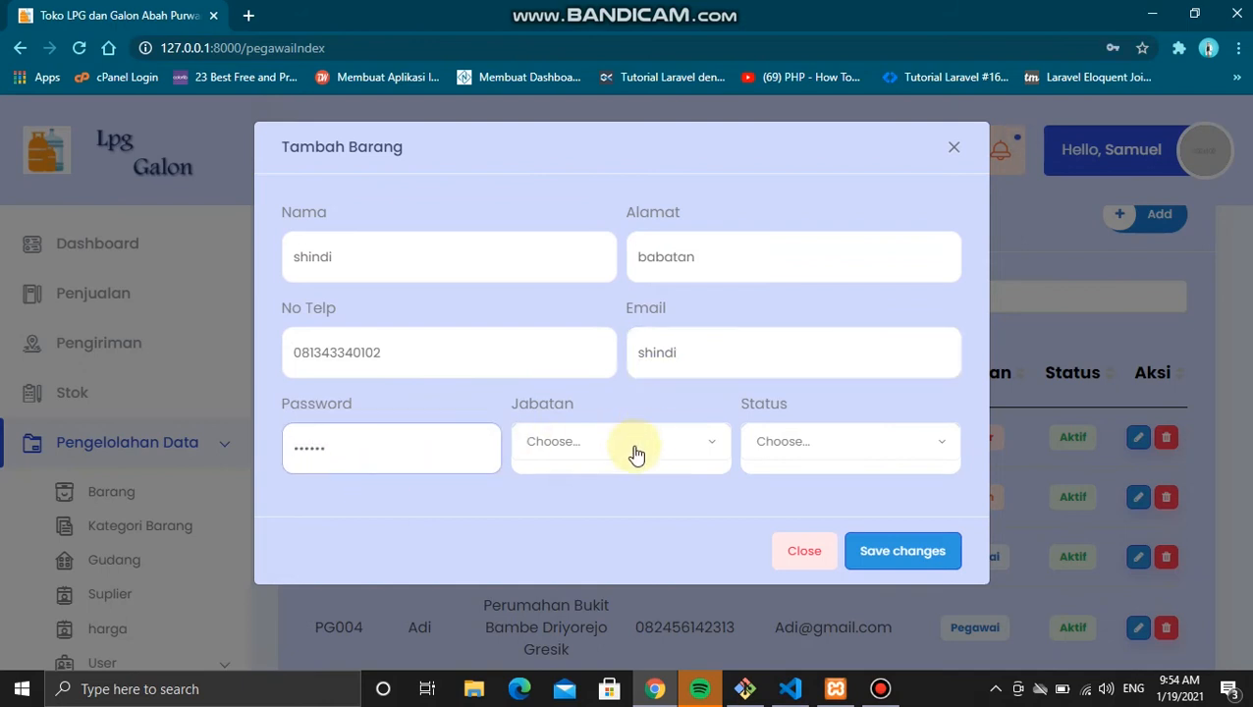
{"action": "left_click", "coordinate": [633, 452]}
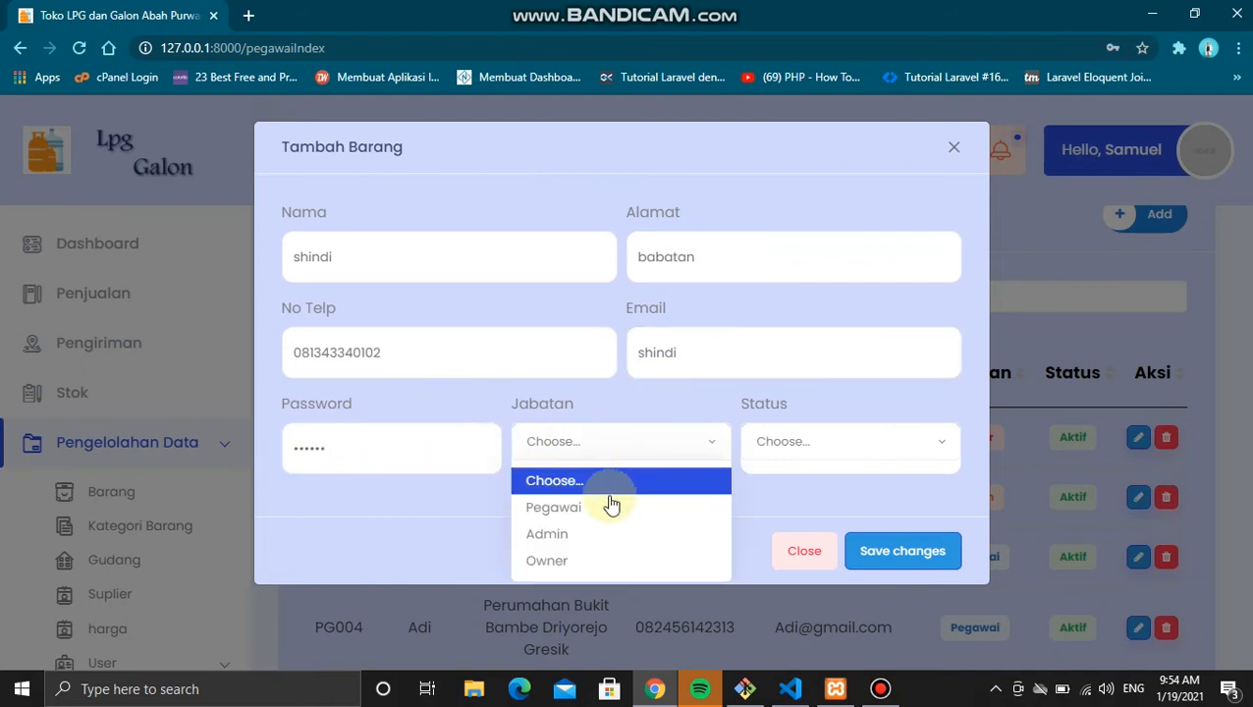
{"action": "left_click", "coordinate": [562, 562]}
{"action": "left_click", "coordinate": [825, 466]}
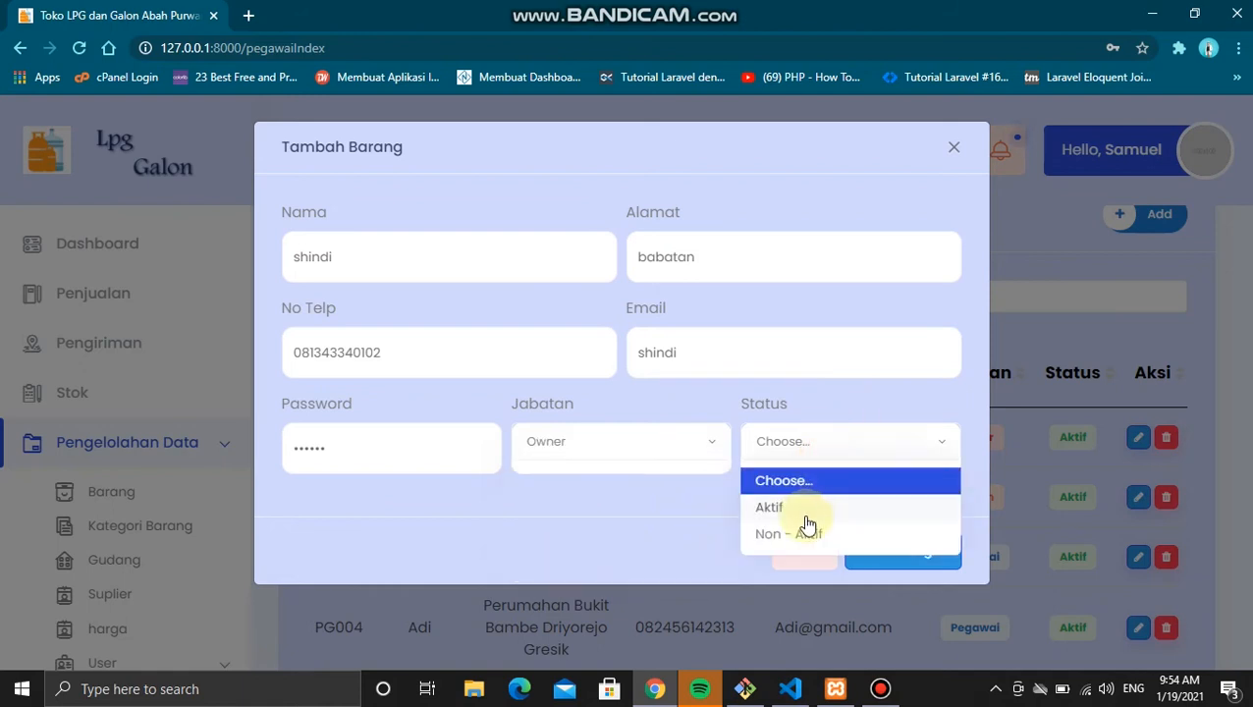
{"action": "left_click", "coordinate": [805, 506]}
{"action": "left_click", "coordinate": [914, 553]}
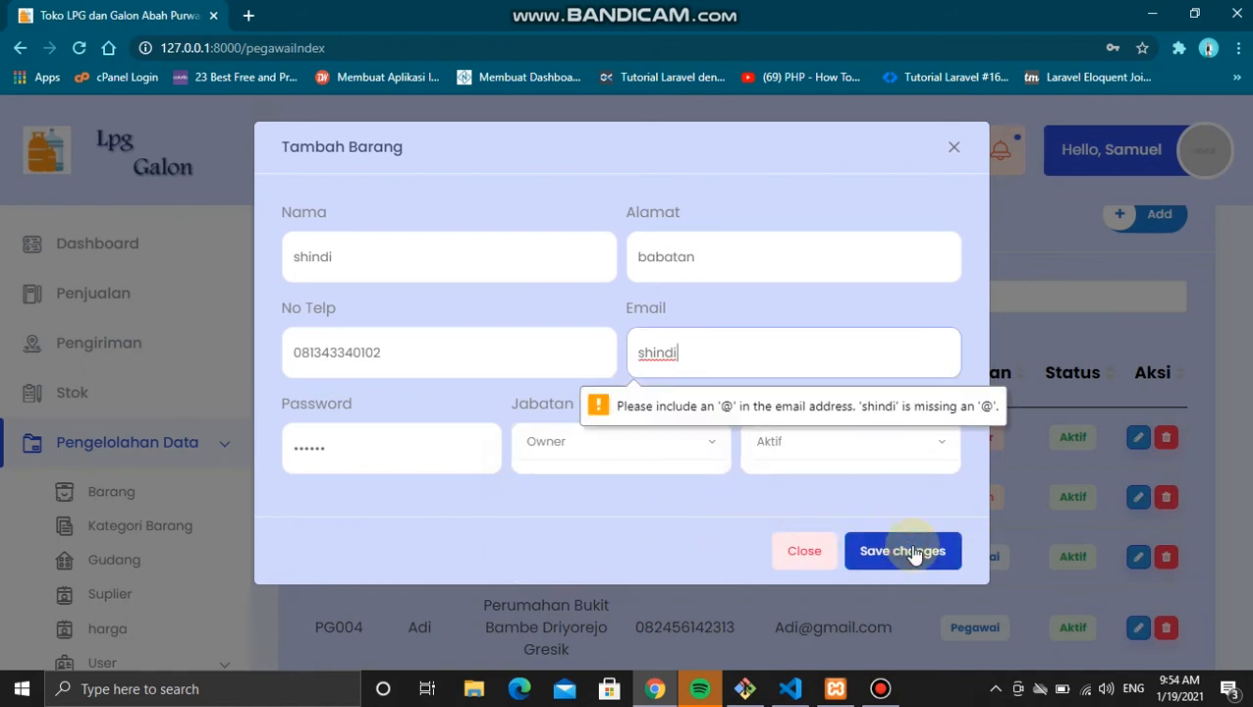
{"action": "left_click", "coordinate": [829, 364]}
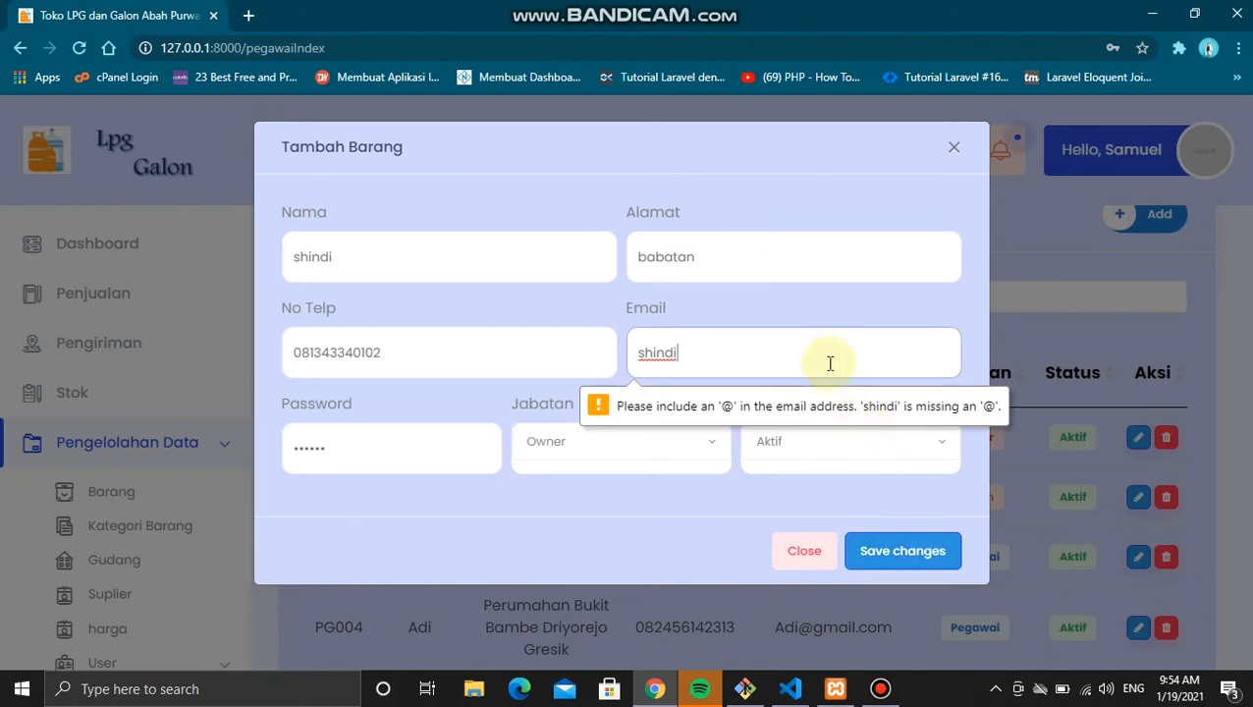
{"action": "type", "text": "@gmail.com"}
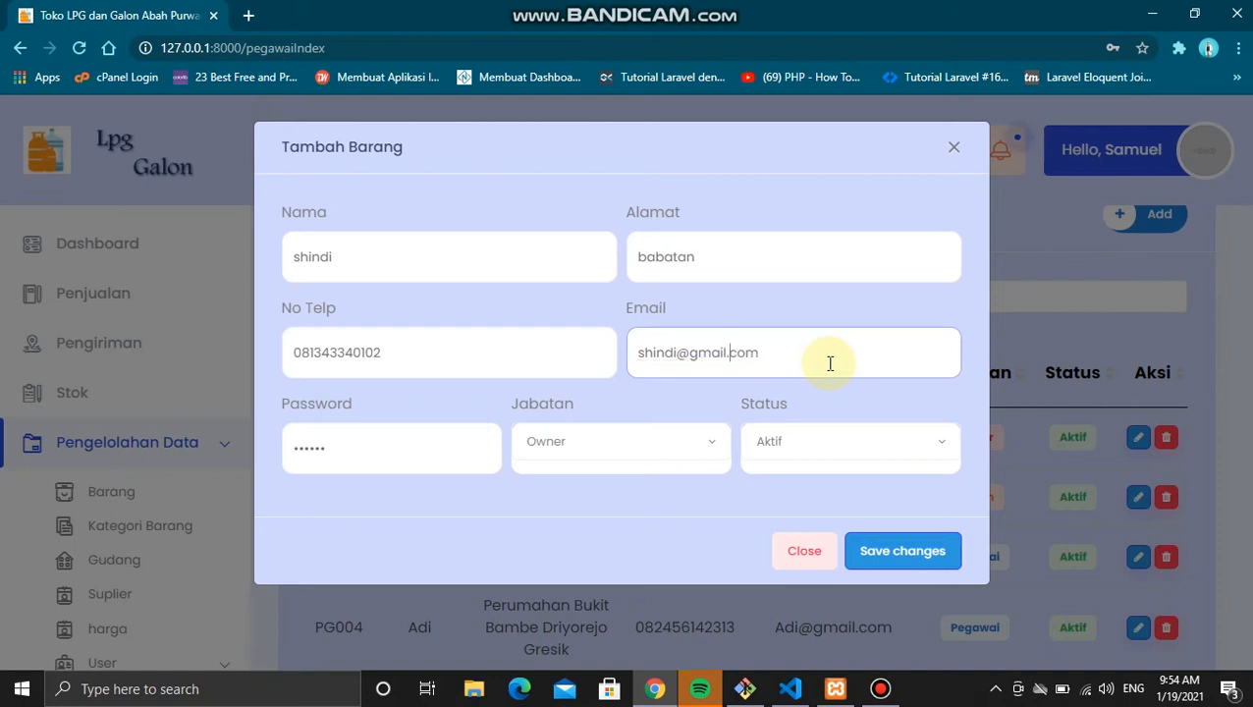
{"action": "left_click", "coordinate": [915, 549]}
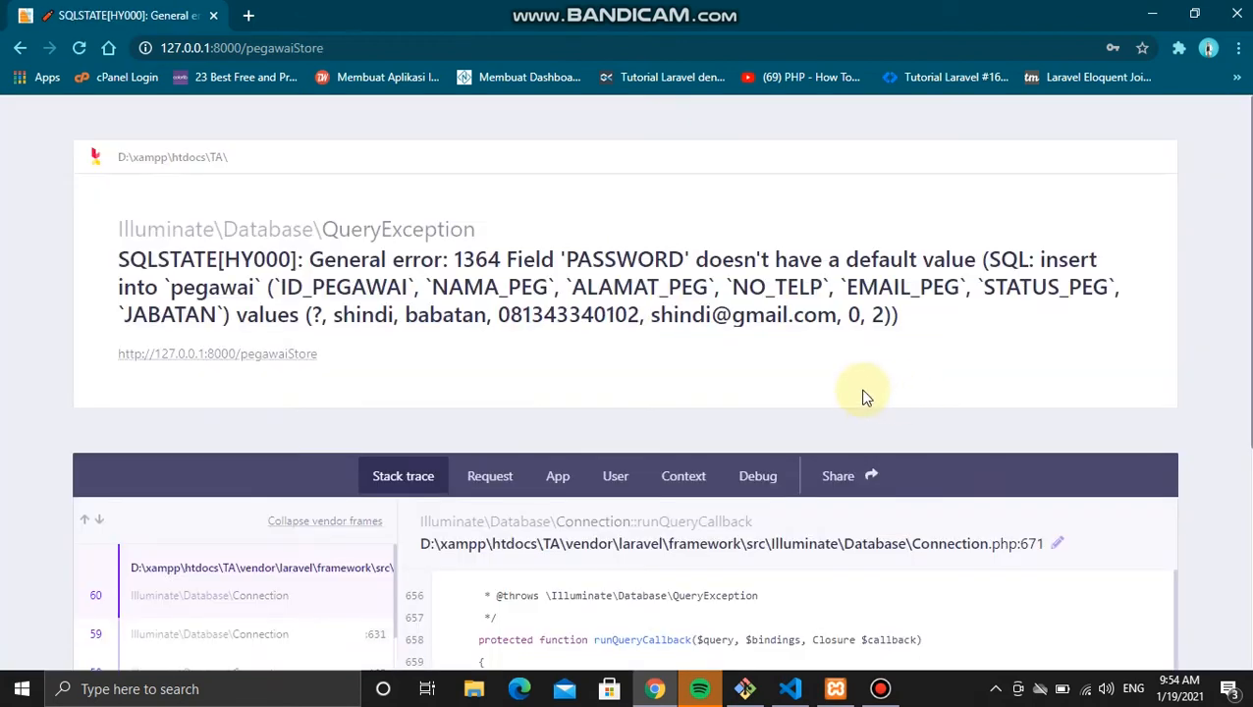
Step: Go back, reopen the add-employee form, fill in the missing password, and save again
{"action": "left_click", "coordinate": [16, 54]}
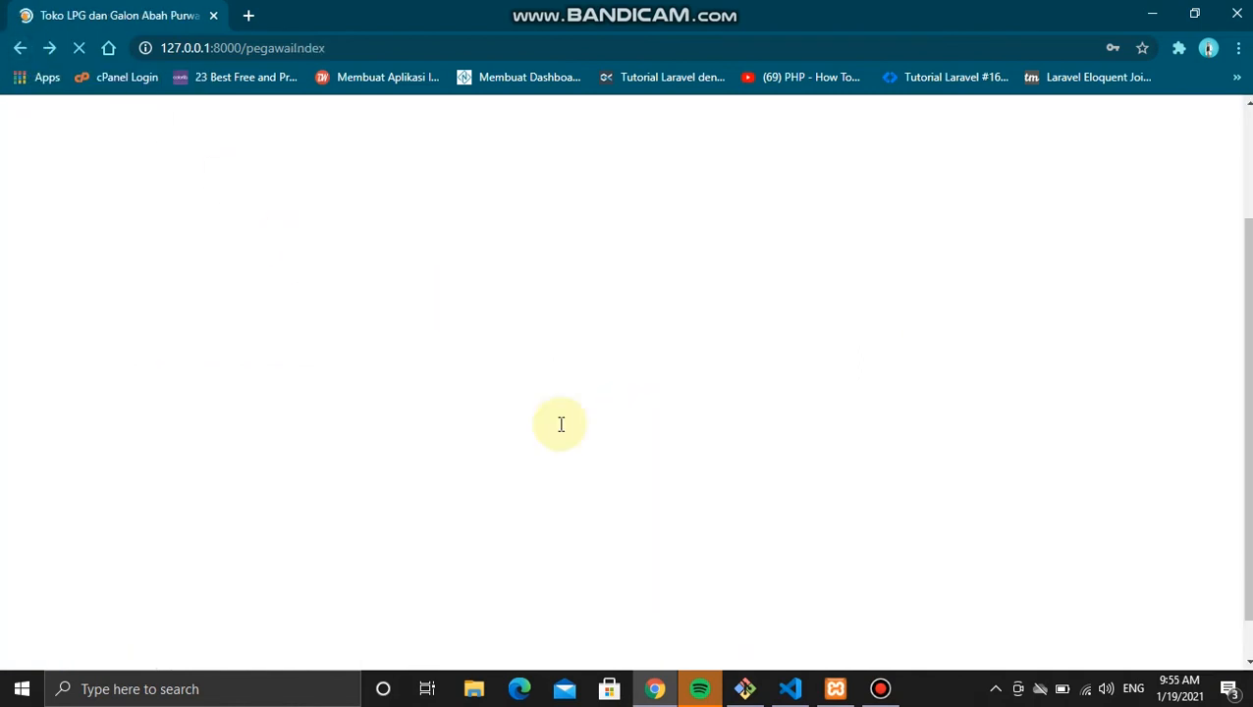
{"action": "scroll", "coordinate": [573, 439], "scroll_direction": "down", "scroll_amount": 2}
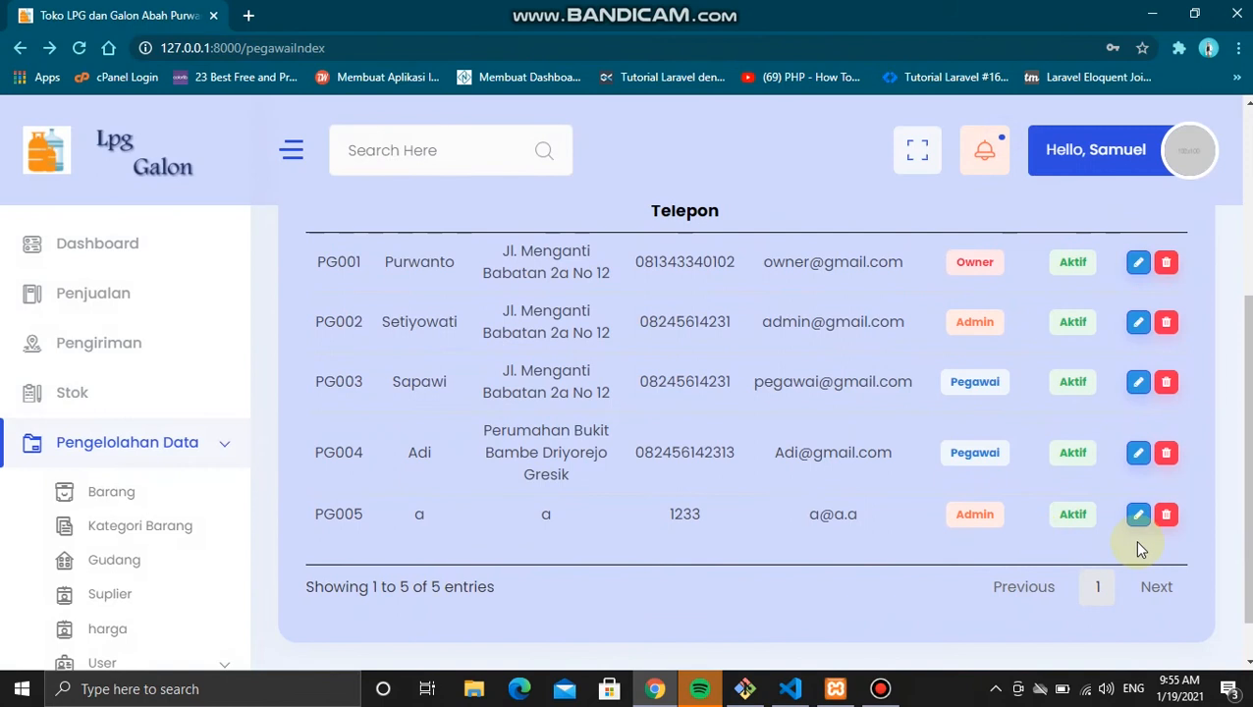
{"action": "scroll", "coordinate": [1100, 442], "scroll_direction": "up", "scroll_amount": 3}
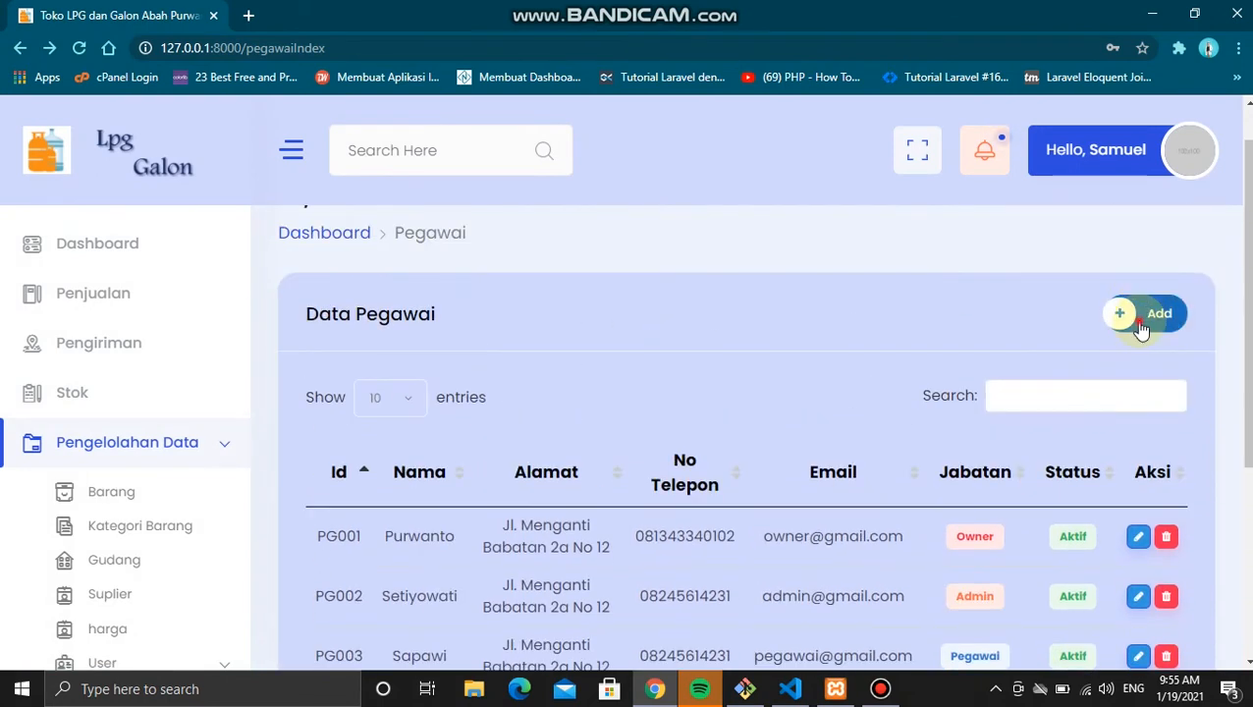
{"action": "left_click", "coordinate": [1139, 324]}
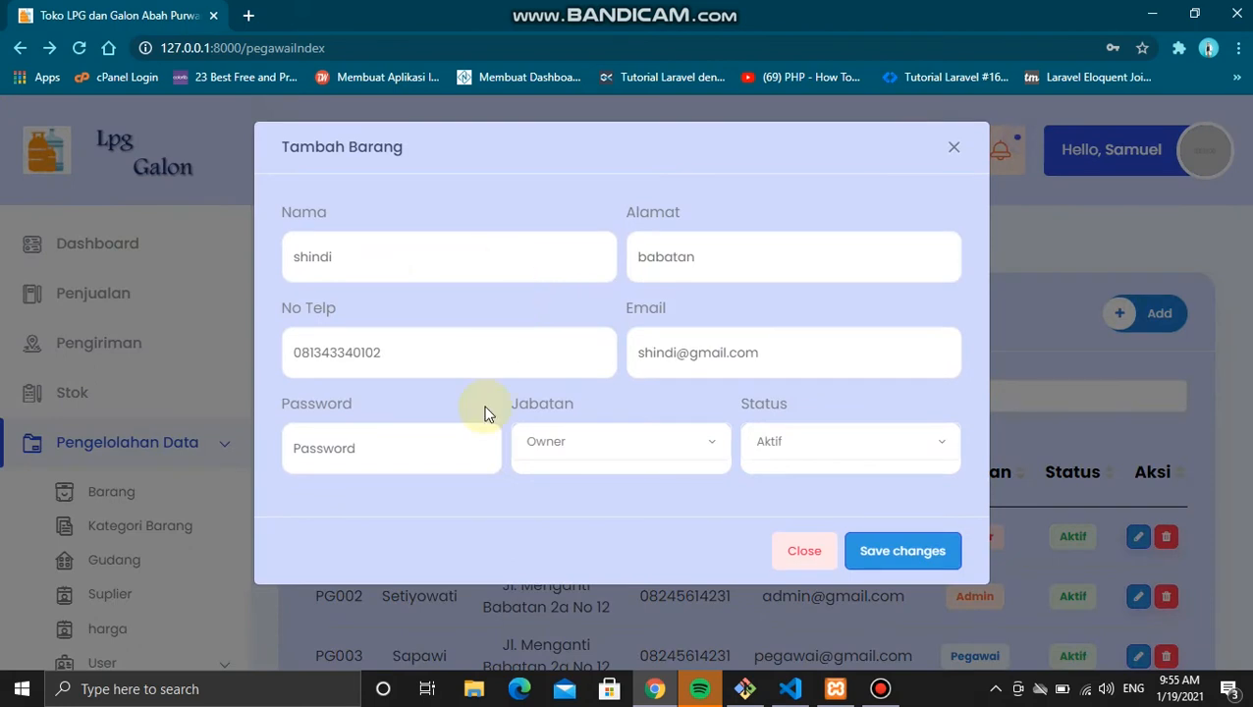
{"action": "left_click", "coordinate": [422, 448]}
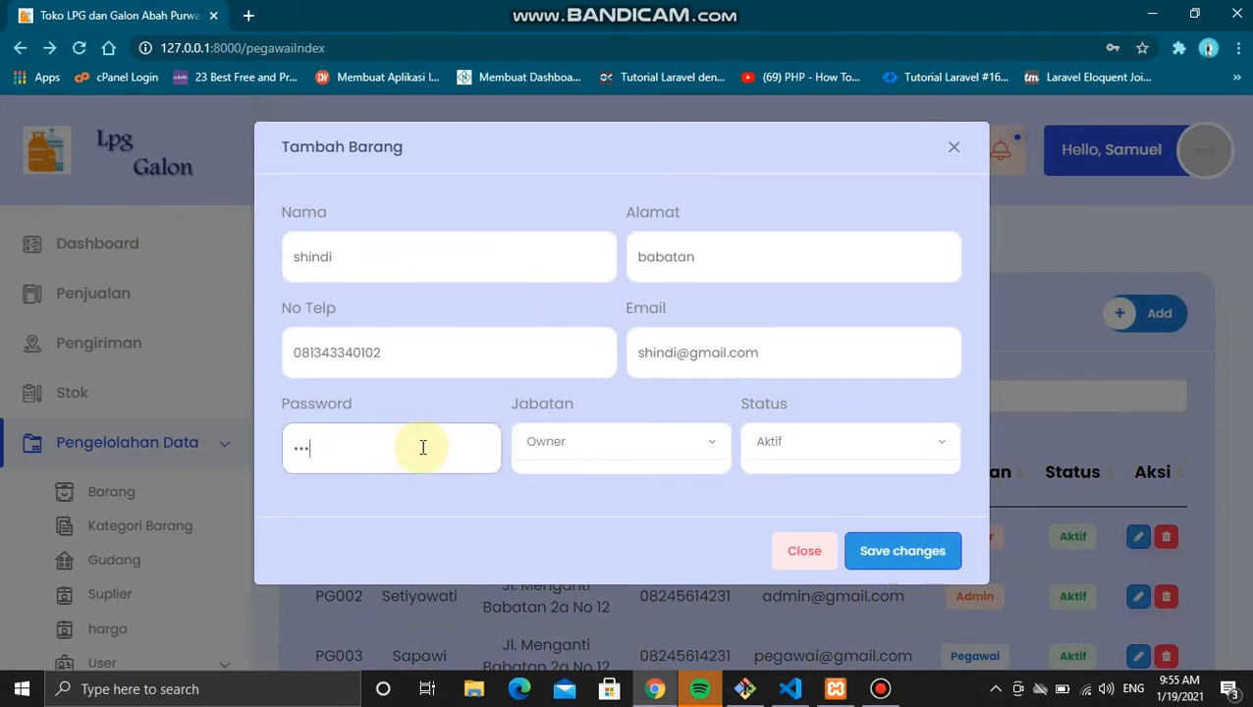
{"action": "type", "text": "5"}
{"action": "left_click", "coordinate": [888, 561]}
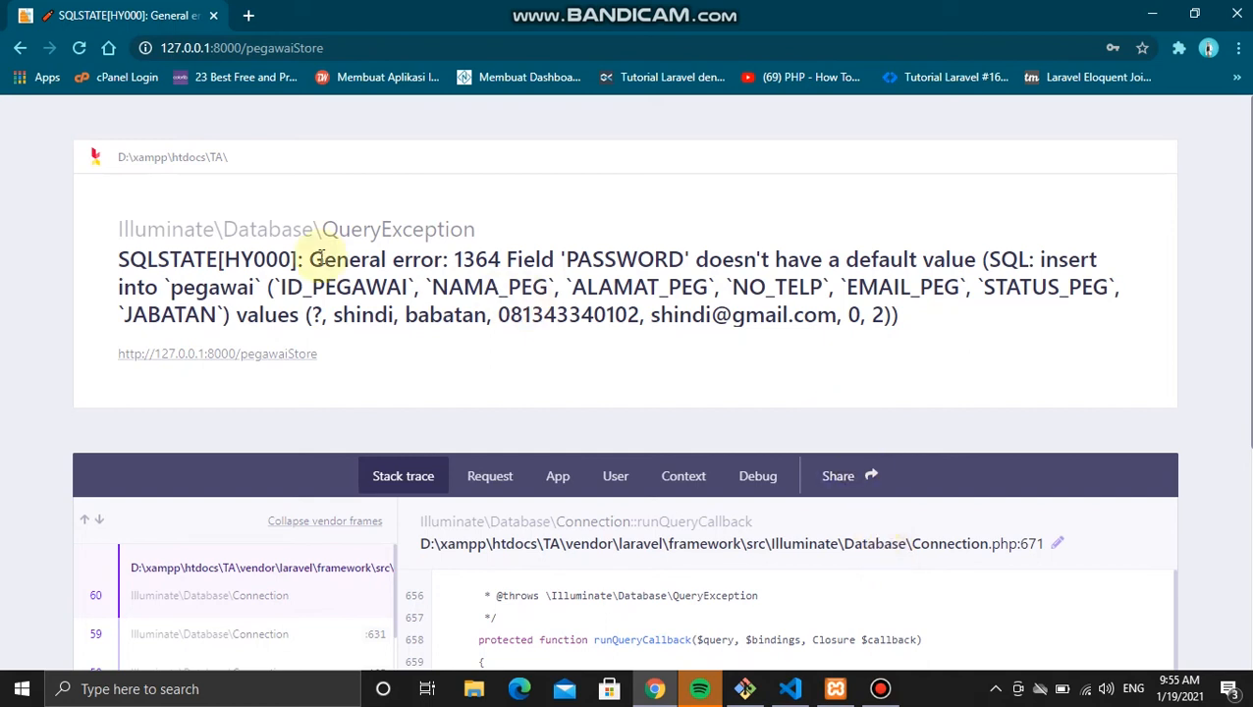
{"action": "left_click", "coordinate": [748, 690]}
Step: Open pegawai.blade.php in VS Code and find the password input's field name 'pass'
{"action": "left_click", "coordinate": [790, 688]}
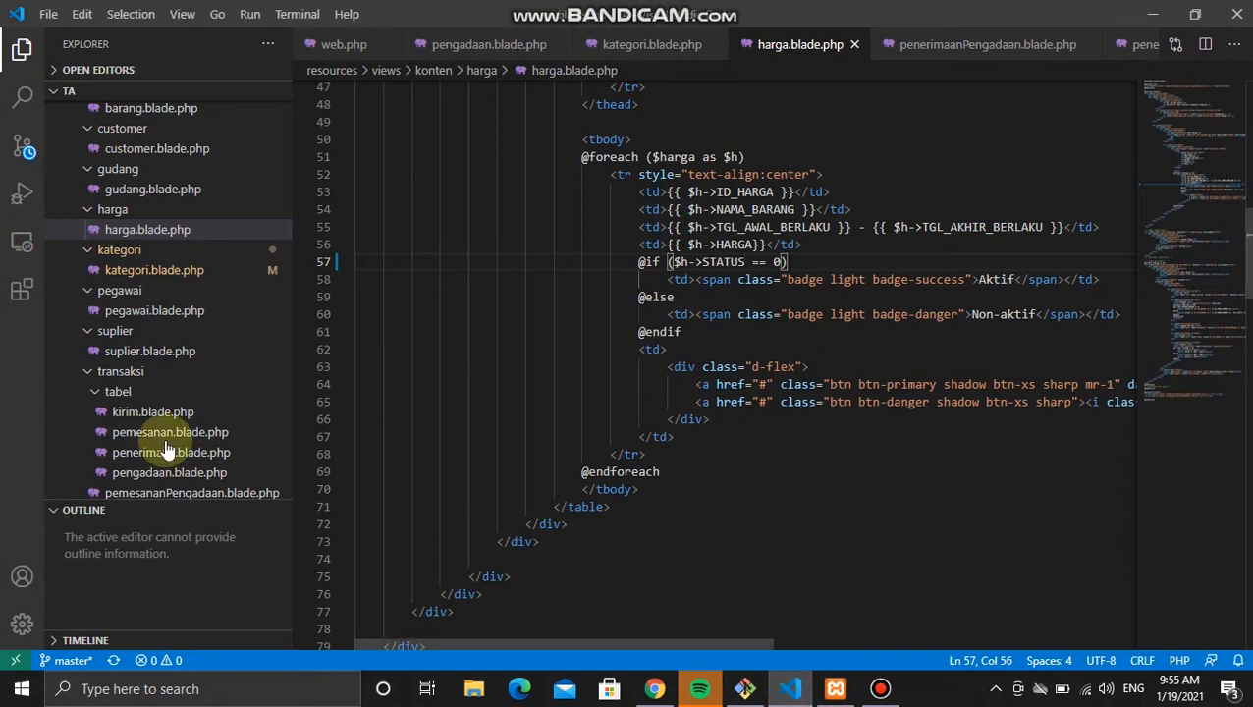
{"action": "left_click", "coordinate": [169, 361]}
{"action": "scroll", "coordinate": [589, 288], "scroll_direction": "up", "scroll_amount": 15}
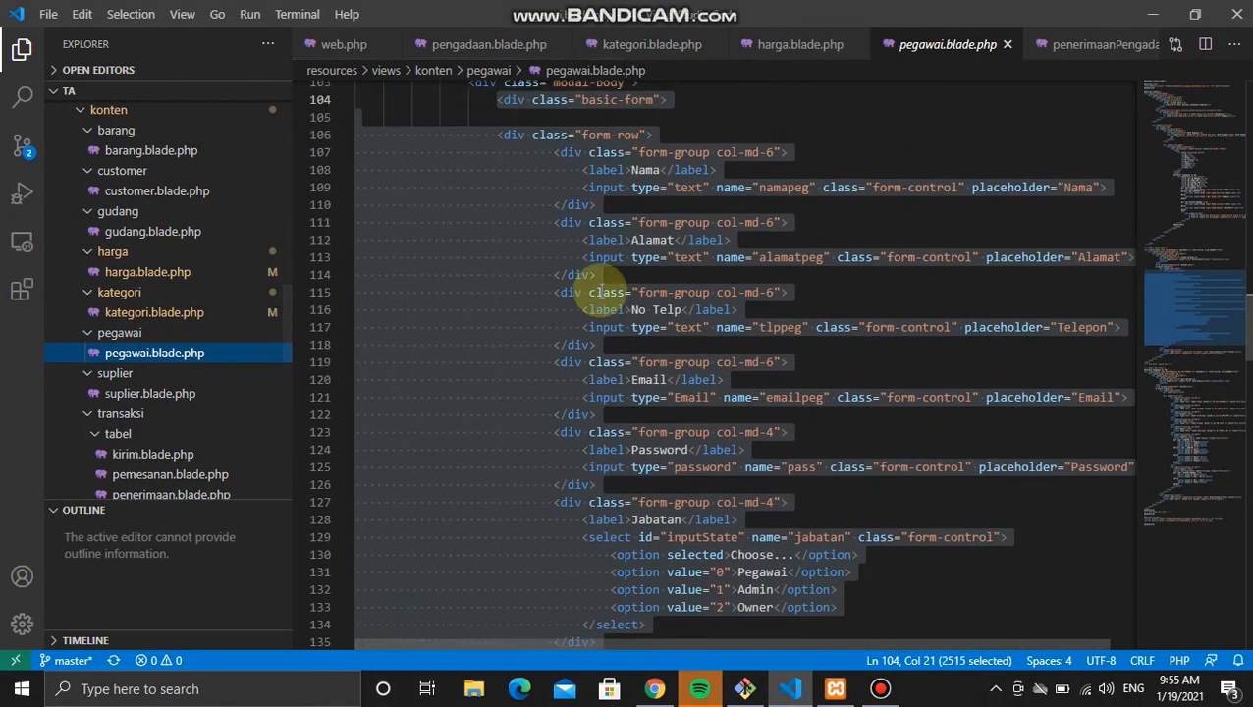
{"action": "scroll", "coordinate": [600, 290], "scroll_direction": "up", "scroll_amount": 10}
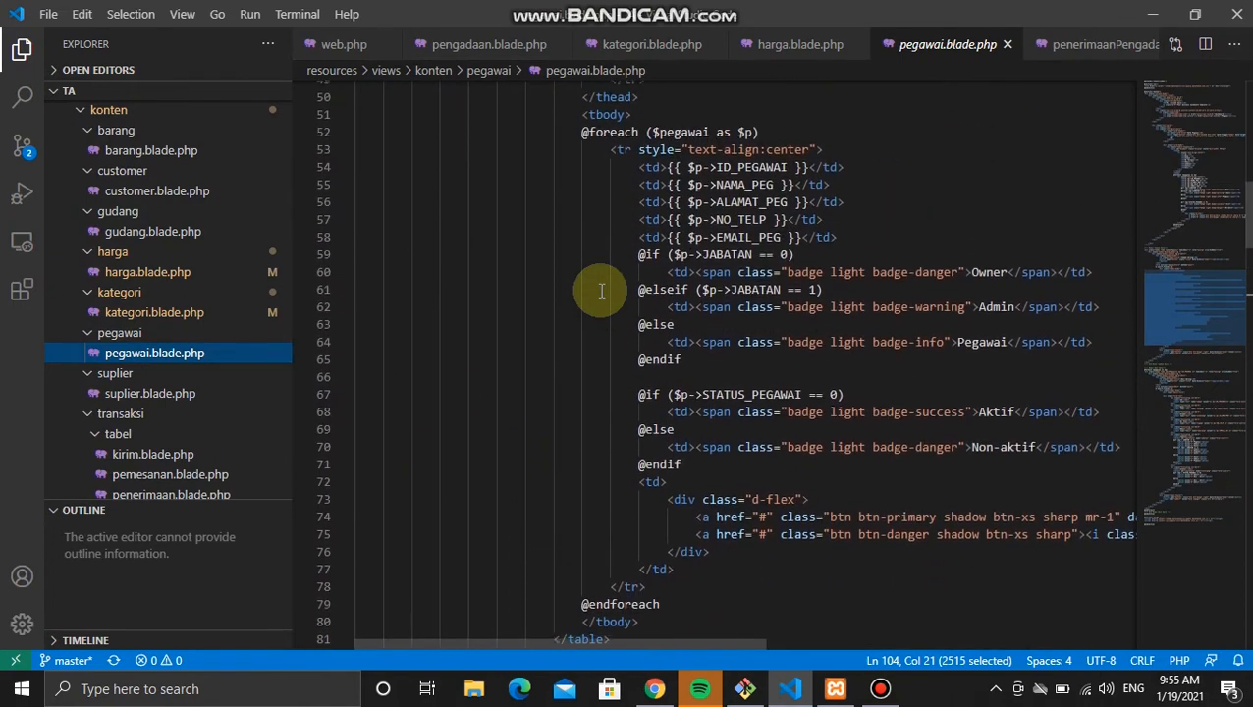
{"action": "scroll", "coordinate": [601, 291], "scroll_direction": "up", "scroll_amount": 15}
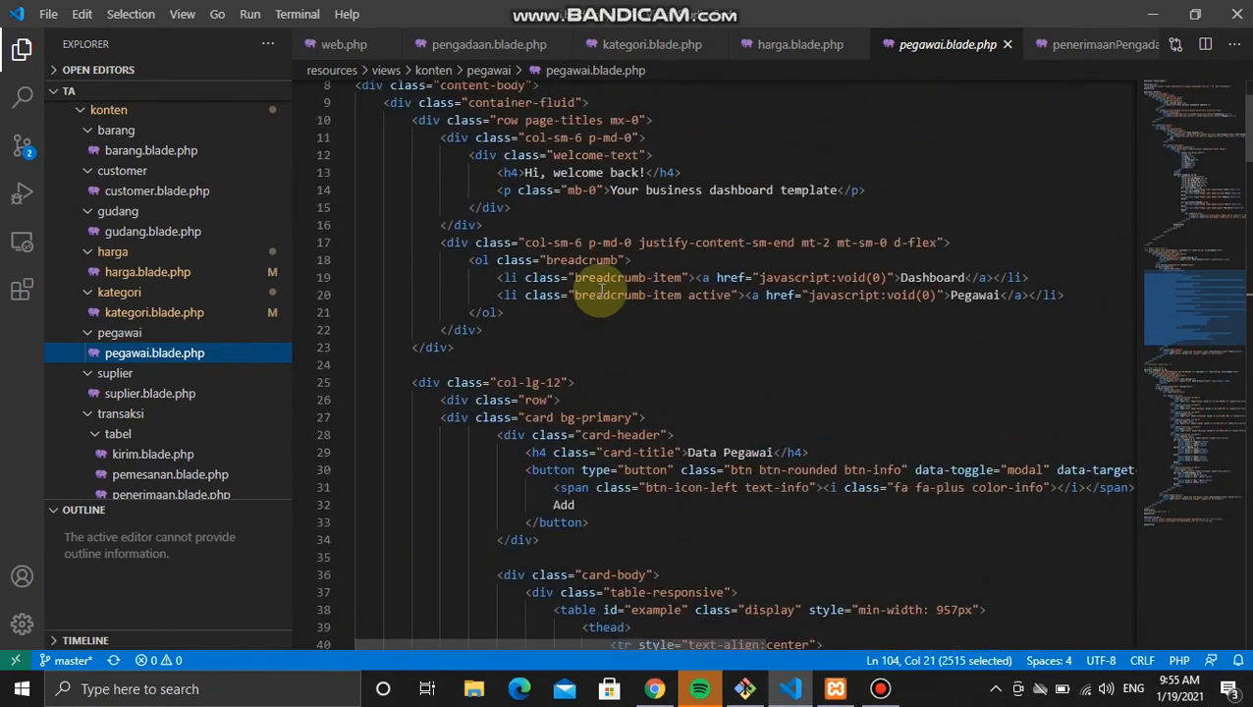
{"action": "scroll", "coordinate": [600, 290], "scroll_direction": "down", "scroll_amount": 12}
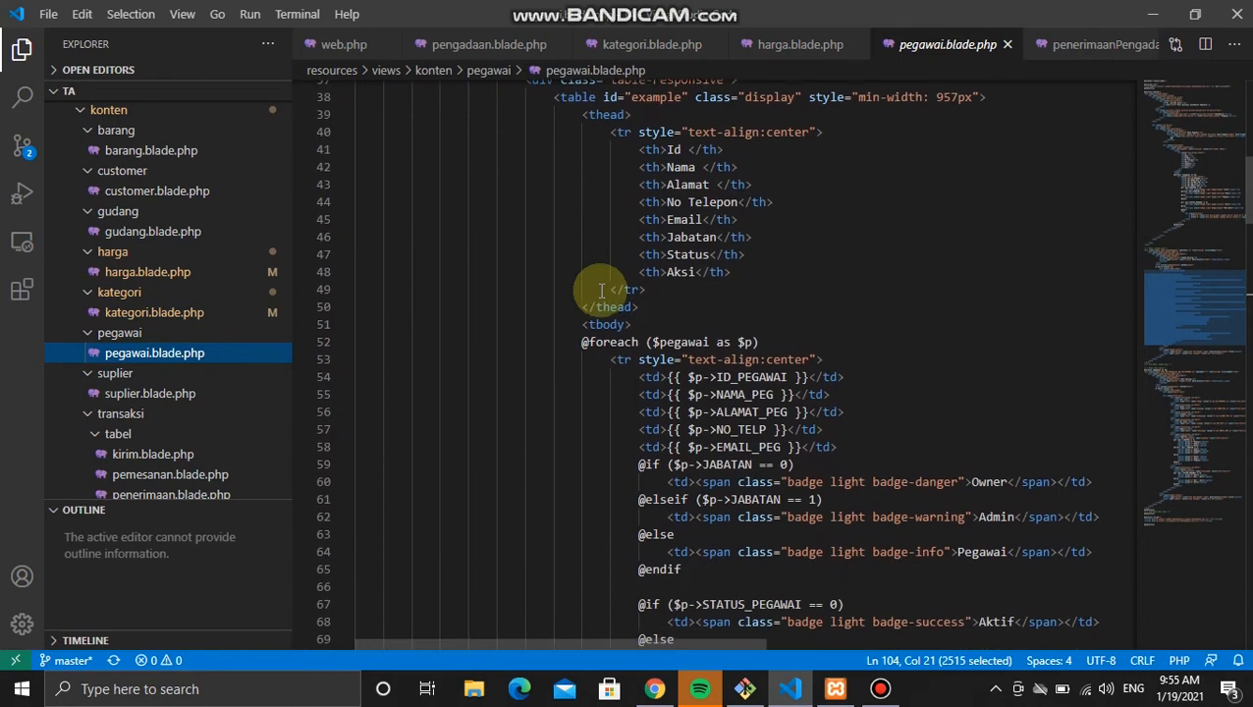
{"action": "left_click", "coordinate": [861, 325]}
{"action": "scroll", "coordinate": [864, 324], "scroll_direction": "down", "scroll_amount": 3}
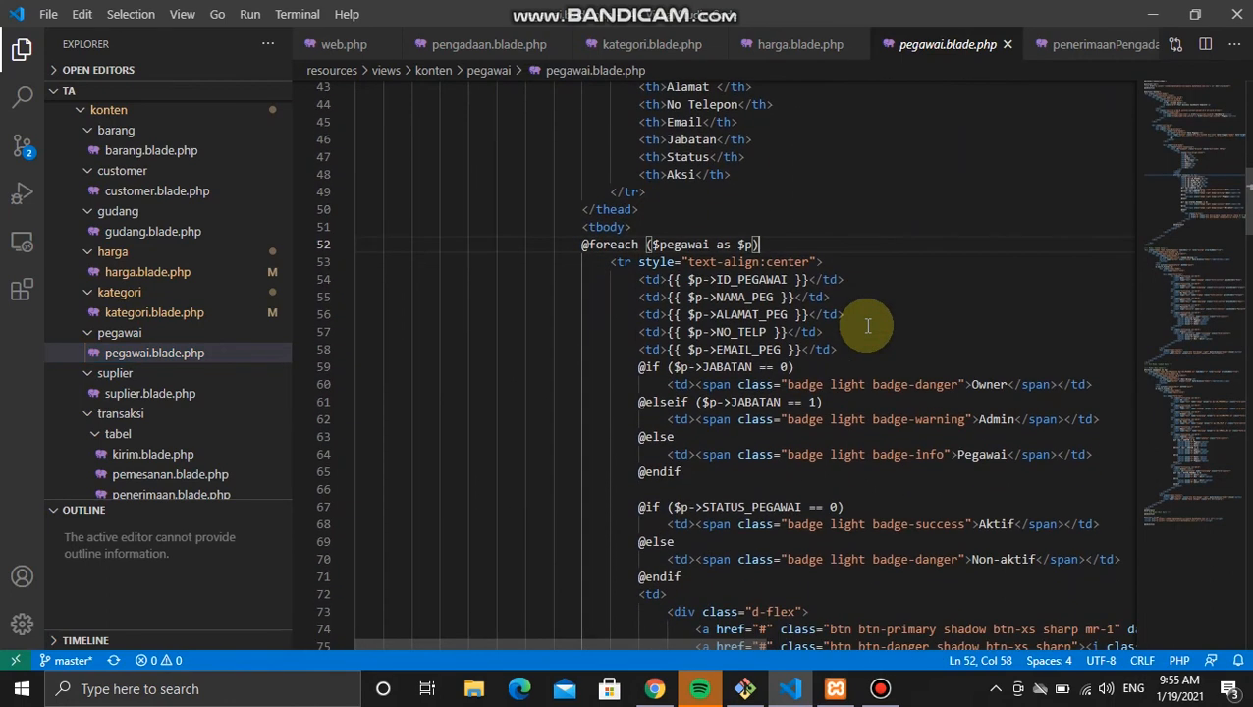
{"action": "scroll", "coordinate": [868, 325], "scroll_direction": "down", "scroll_amount": 20}
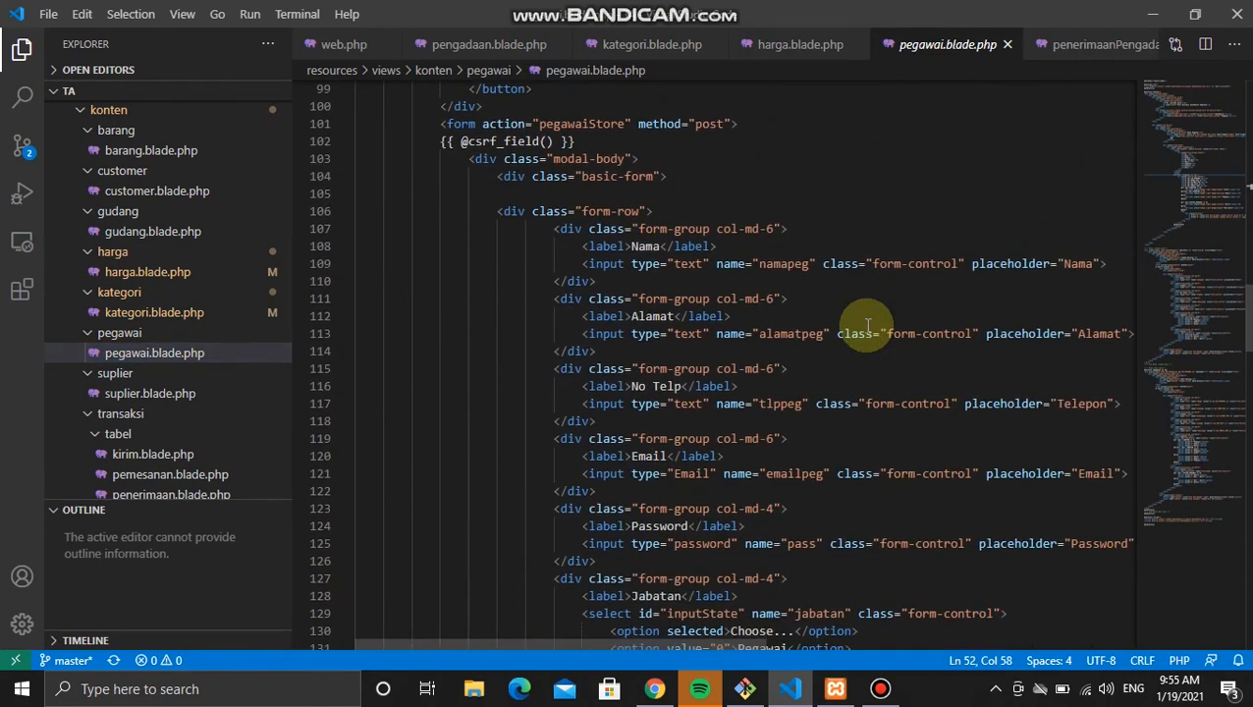
{"action": "scroll", "coordinate": [859, 322], "scroll_direction": "right", "scroll_amount": 1}
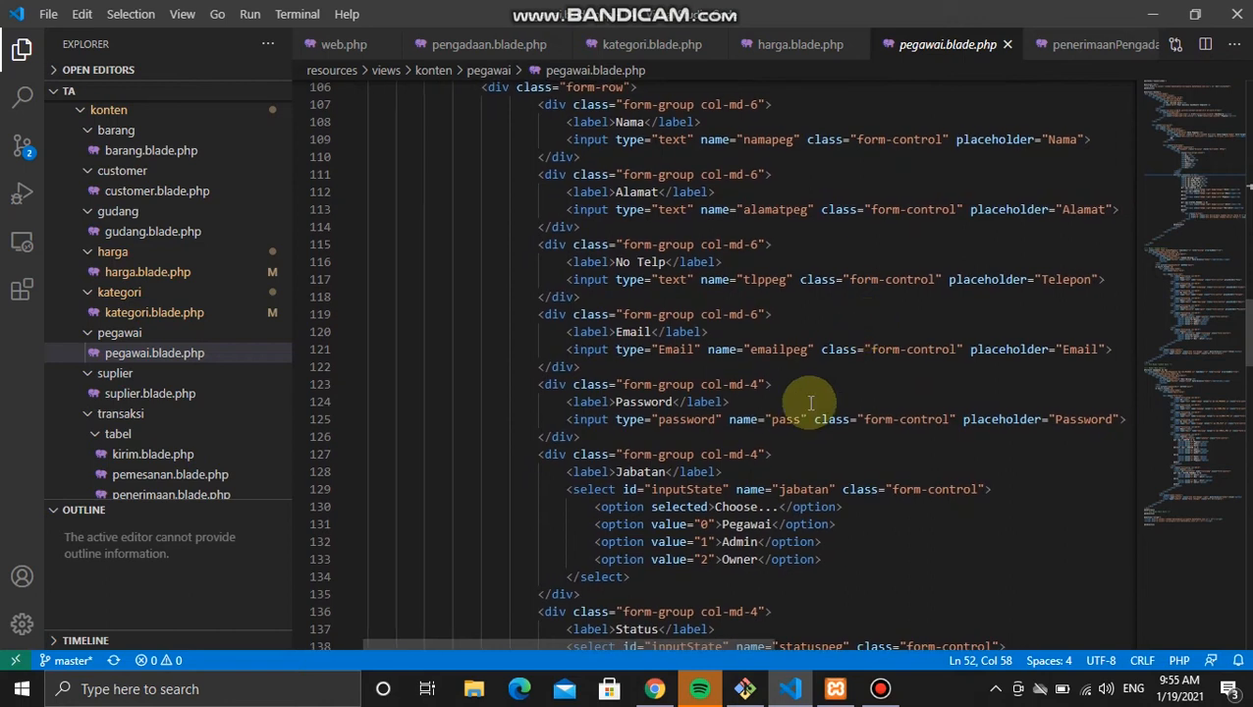
{"action": "double_click", "coordinate": [789, 419]}
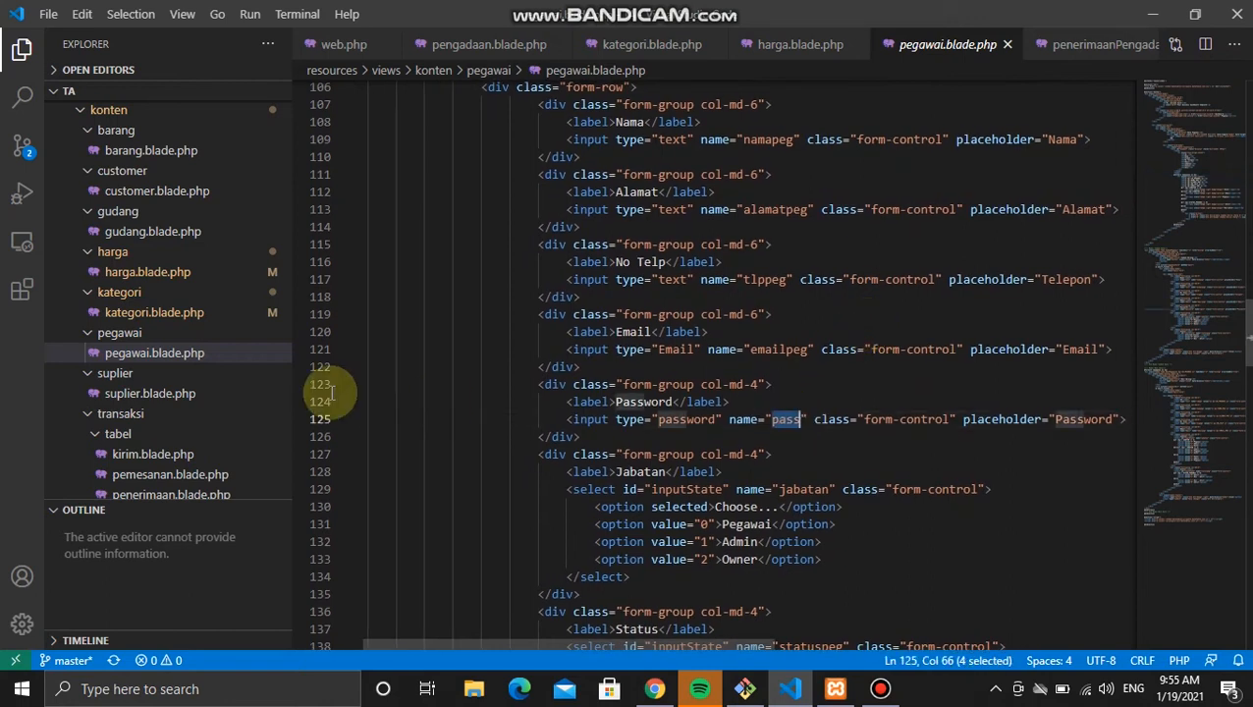
Step: Open pegawaiController.php from the Explorer
{"action": "scroll", "coordinate": [142, 346], "scroll_direction": "up", "scroll_amount": 2}
{"action": "scroll", "coordinate": [143, 346], "scroll_direction": "up", "scroll_amount": 10}
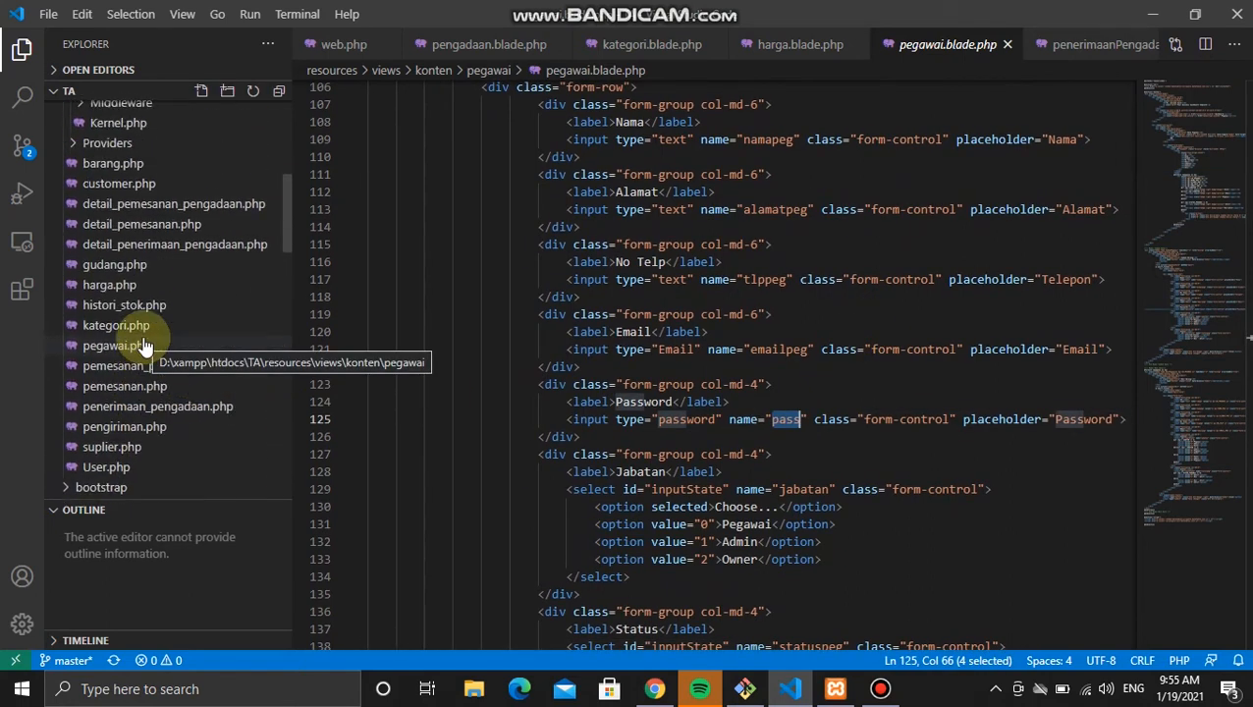
{"action": "scroll", "coordinate": [143, 346], "scroll_direction": "down", "scroll_amount": 1}
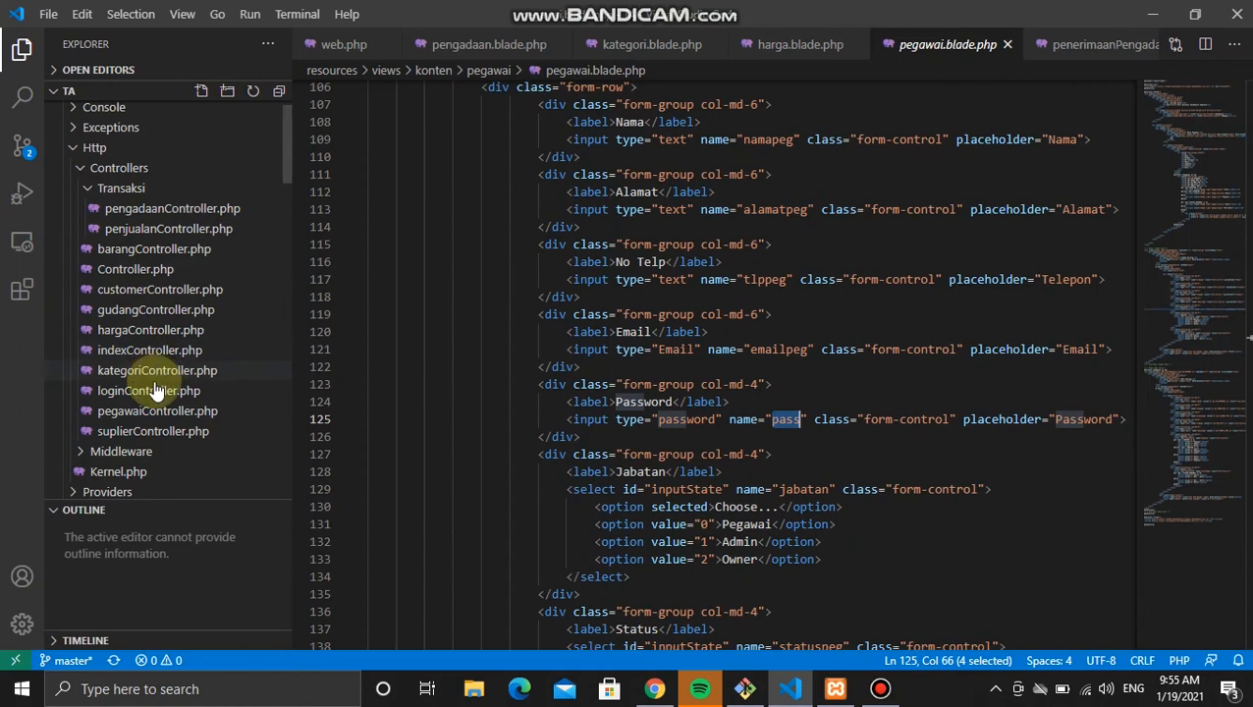
{"action": "left_click", "coordinate": [138, 411]}
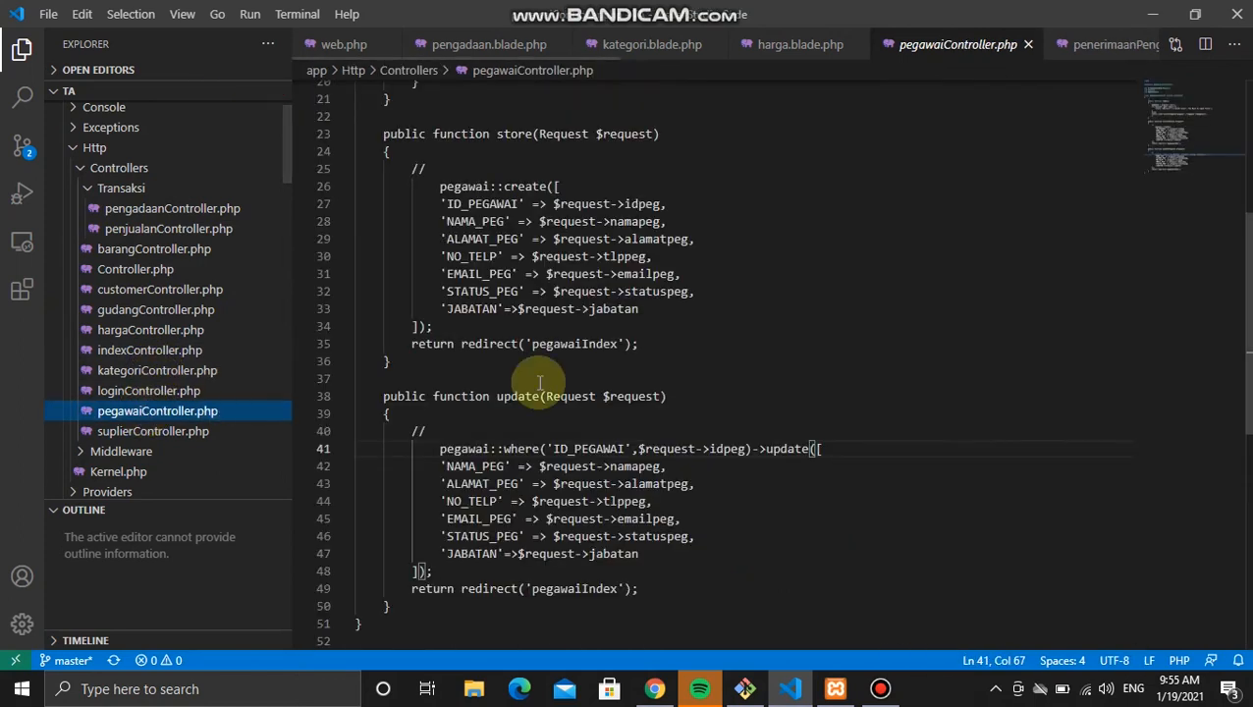
Step: Add 'PASSWORD' => $request->pass to the store method, save the controller, and return to Chrome
{"action": "scroll", "coordinate": [667, 530], "scroll_direction": "up", "scroll_amount": 1}
{"action": "scroll", "coordinate": [539, 478], "scroll_direction": "down", "scroll_amount": 3}
{"action": "scroll", "coordinate": [537, 481], "scroll_direction": "up", "scroll_amount": 5}
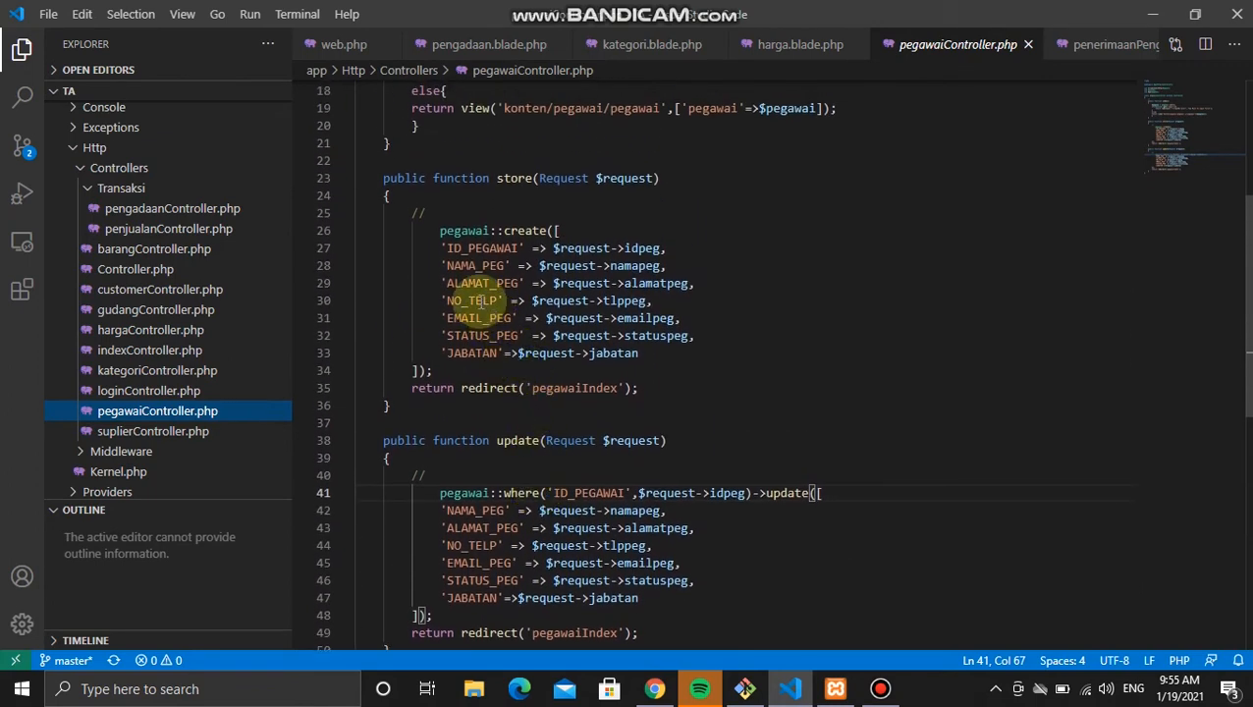
{"action": "left_click", "coordinate": [696, 338]}
{"action": "key", "text": "Return"}
{"action": "type", "text": "'P"}
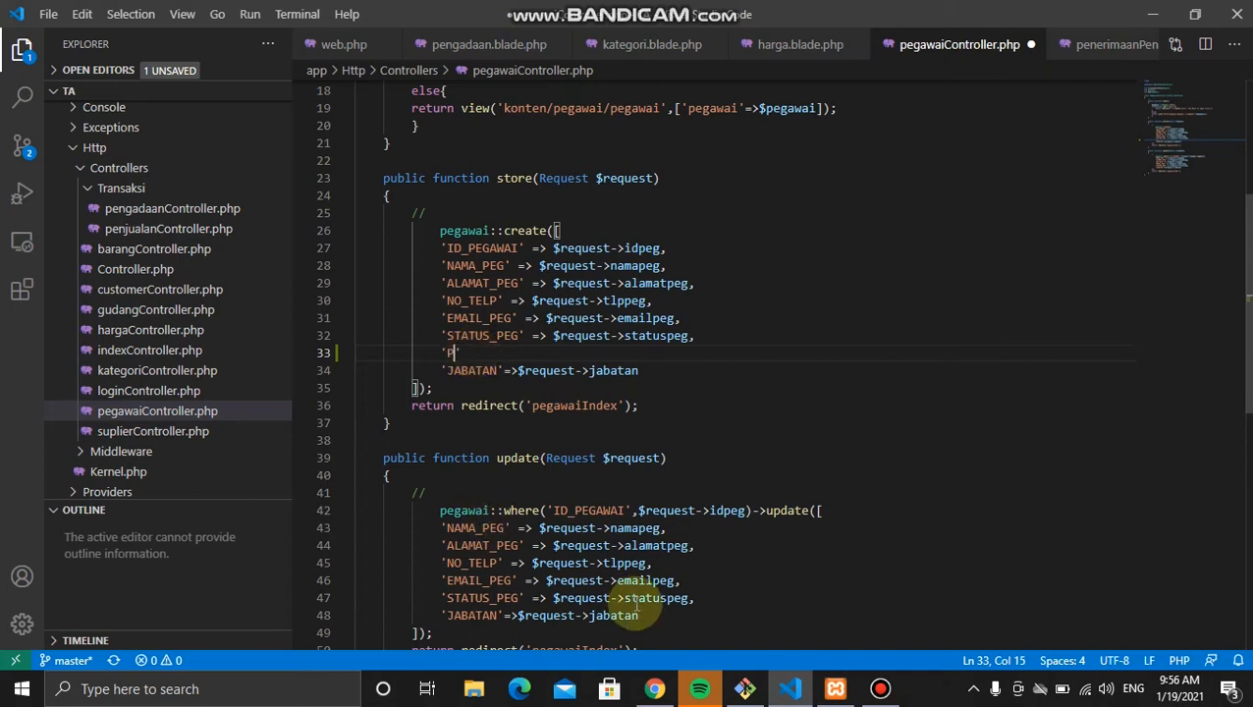
{"action": "left_click", "coordinate": [665, 691]}
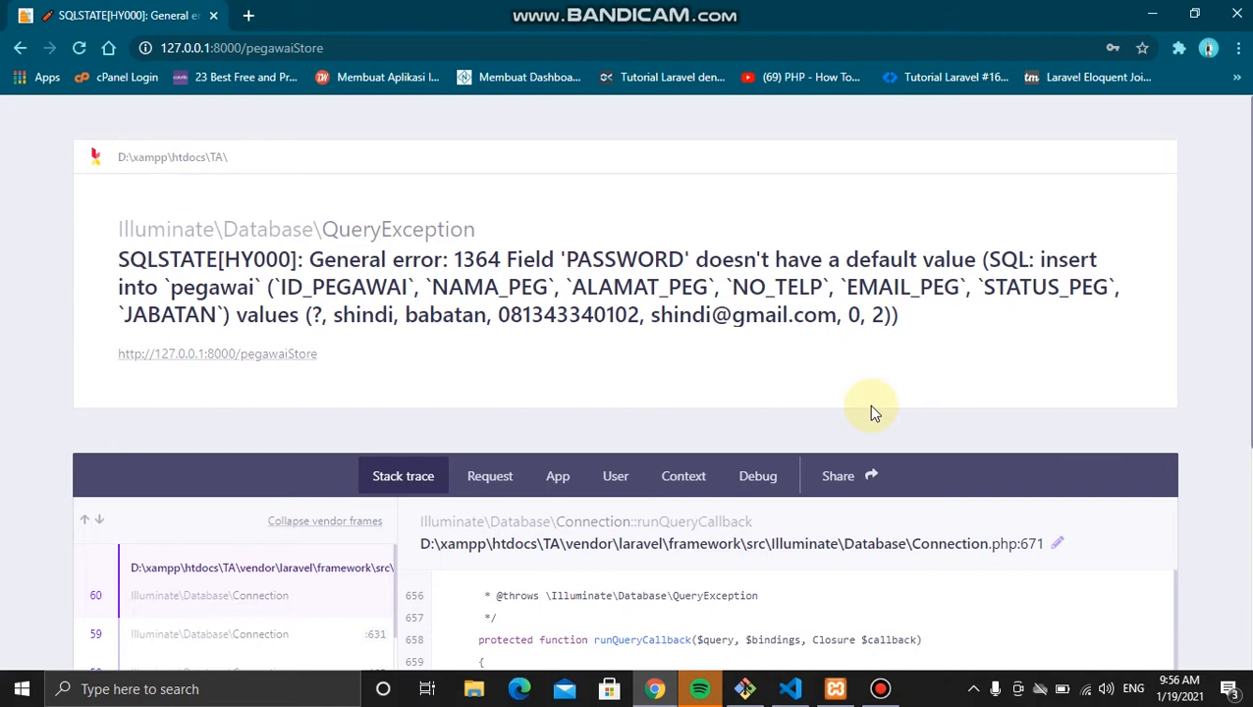
{"action": "key", "text": "alt+Tab"}
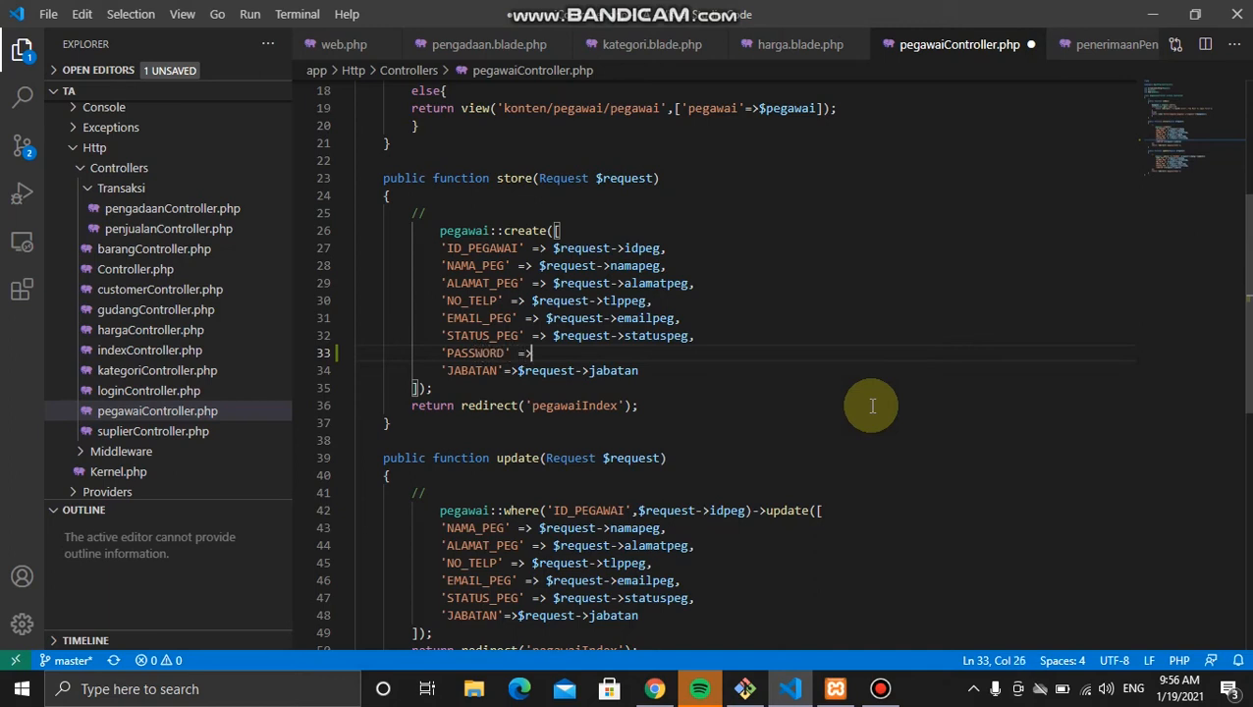
{"action": "type", "text": "$r"}
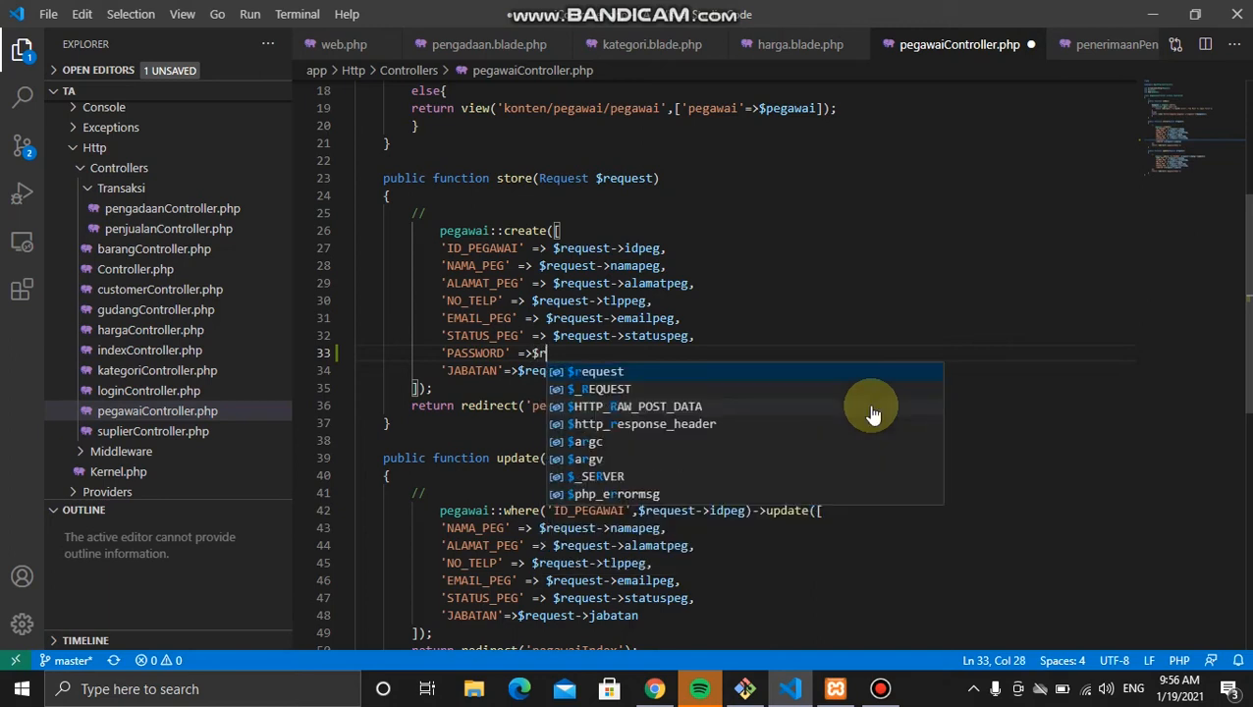
{"action": "type", "text": "equest-"}
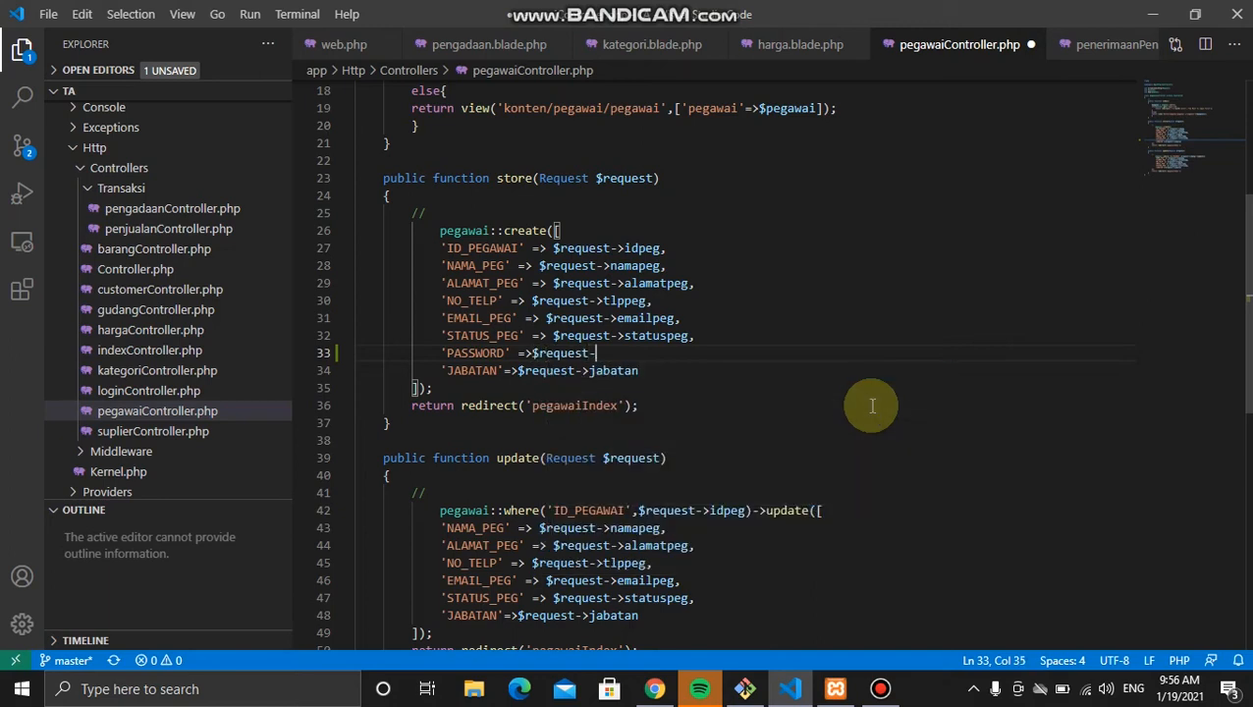
{"action": "type", "text": ">pass"}
{"action": "key", "text": "ctrl+s"}
{"action": "key", "text": "alt+Tab"}
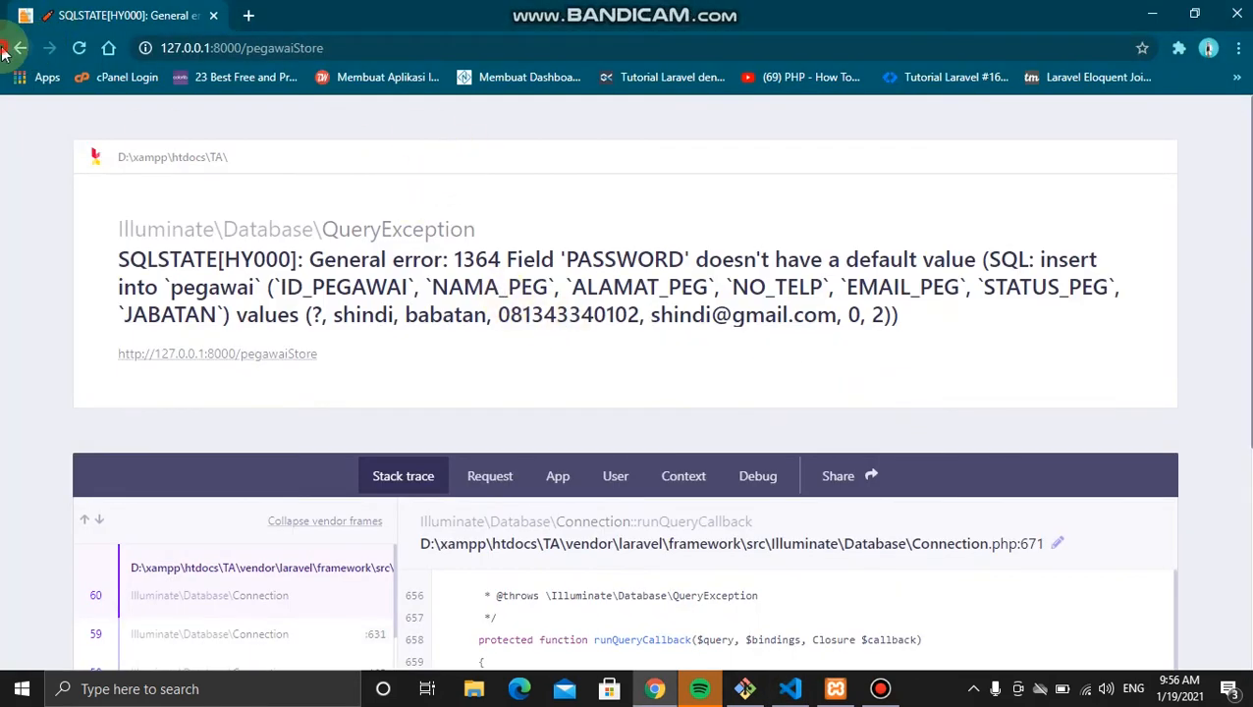
Step: Return to the employee list, reload it, and open the add-employee form
{"action": "left_click", "coordinate": [19, 47]}
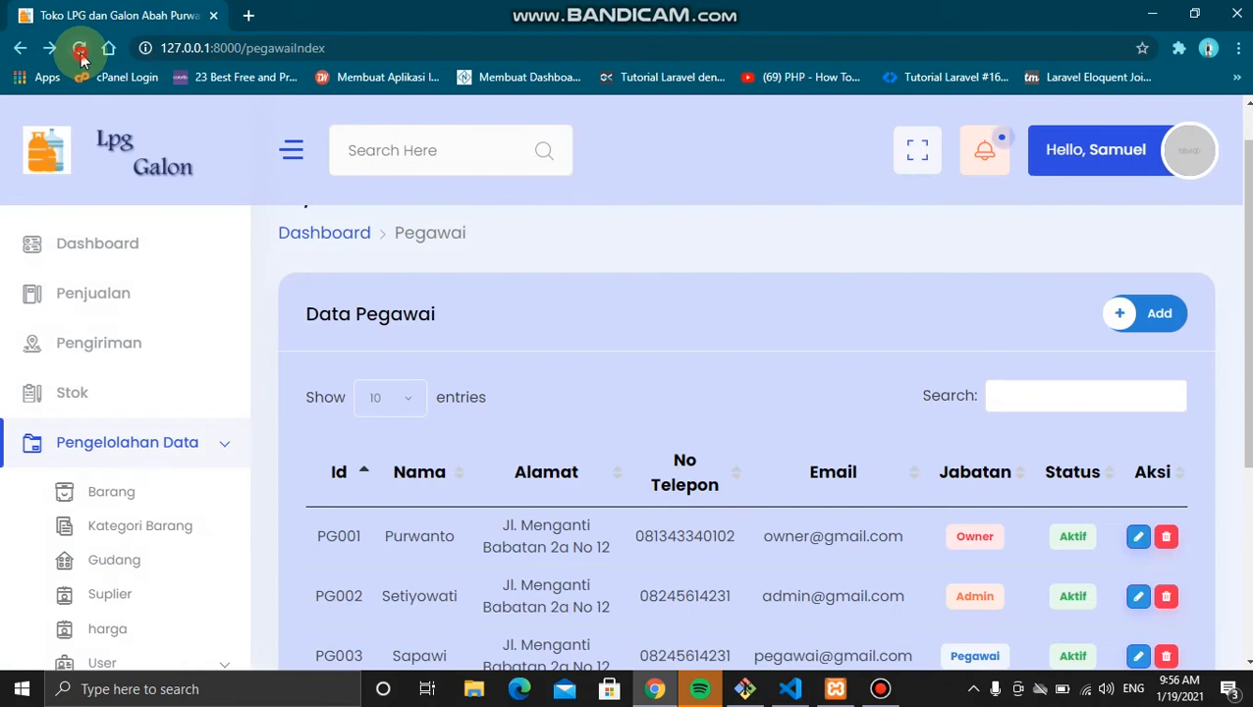
{"action": "left_click", "coordinate": [79, 48]}
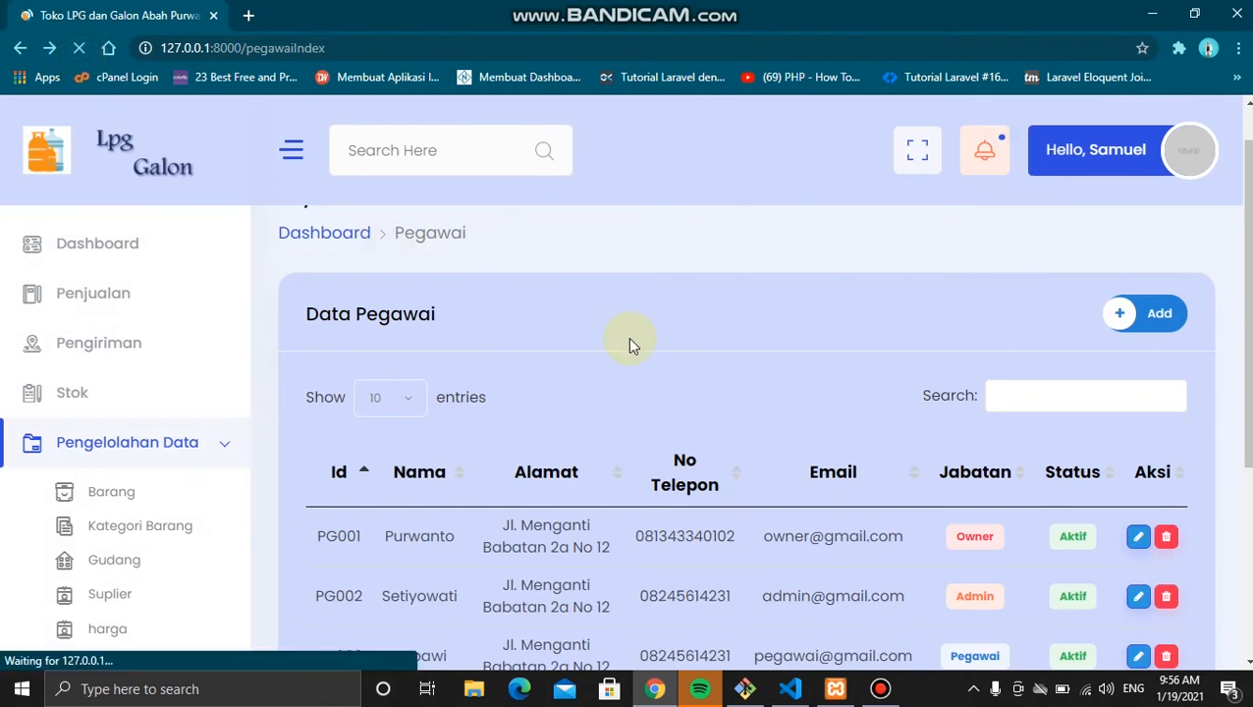
{"action": "scroll", "coordinate": [728, 395], "scroll_direction": "down", "scroll_amount": 2}
{"action": "scroll", "coordinate": [815, 397], "scroll_direction": "down", "scroll_amount": 2}
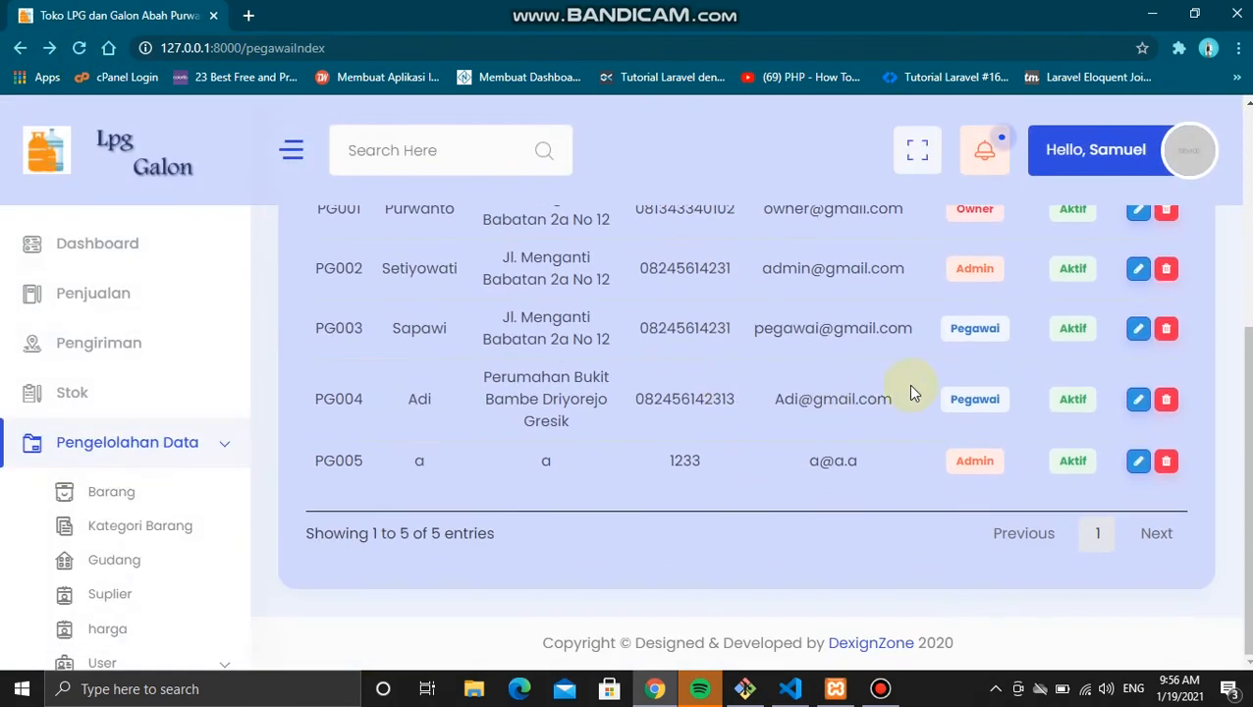
{"action": "scroll", "coordinate": [1080, 354], "scroll_direction": "up", "scroll_amount": 4}
{"action": "left_click", "coordinate": [1153, 366]}
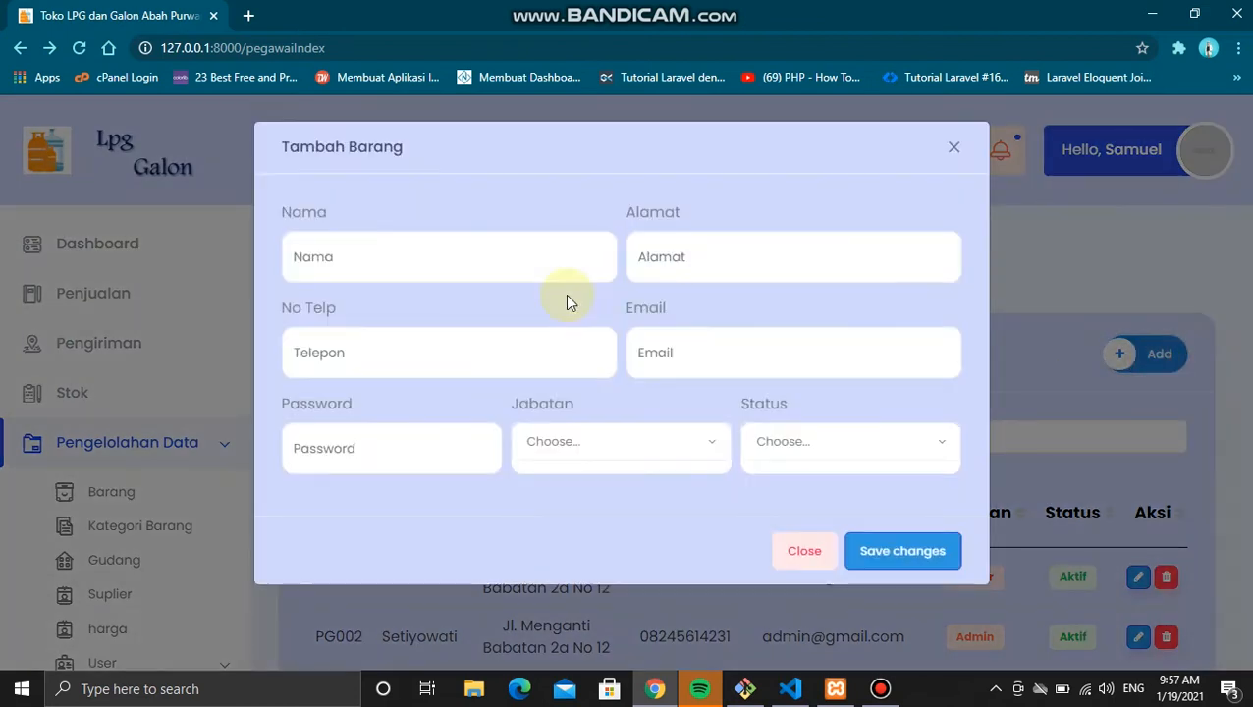
Step: Fill name, address, phone and email from saved autofill suggestions, then enter a password
{"action": "left_click", "coordinate": [498, 258]}
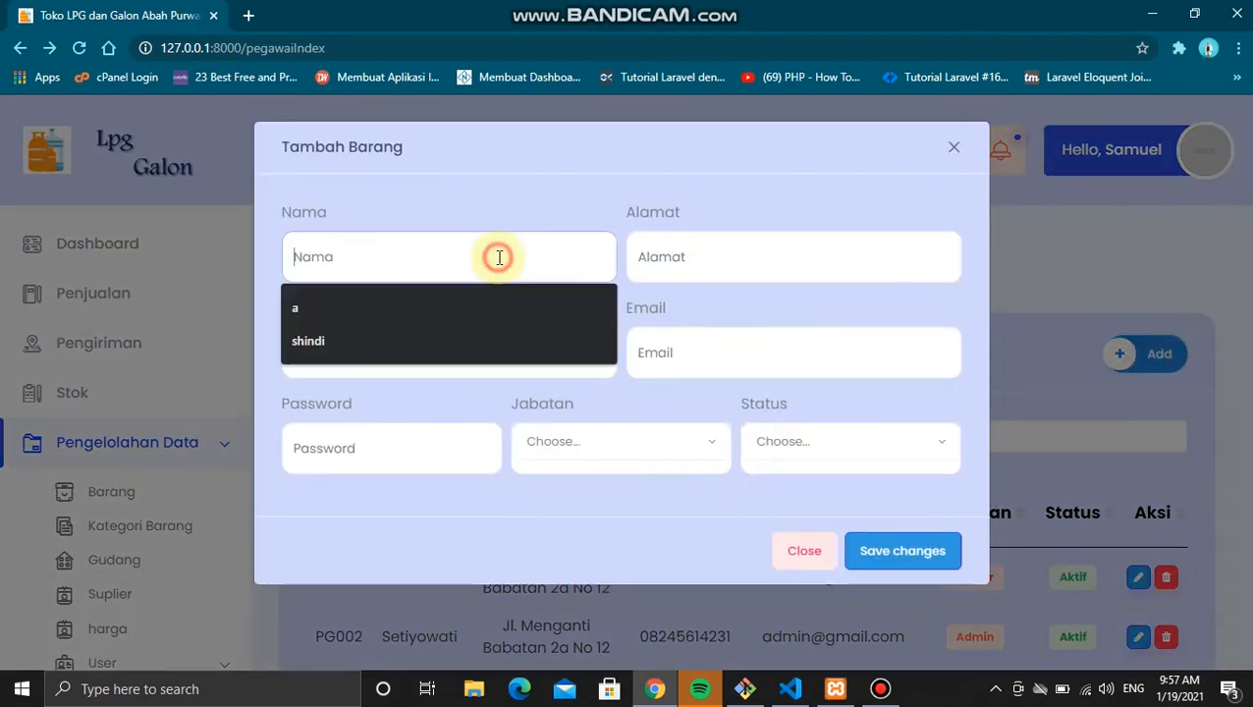
{"action": "left_click", "coordinate": [481, 346]}
{"action": "left_click", "coordinate": [680, 257]}
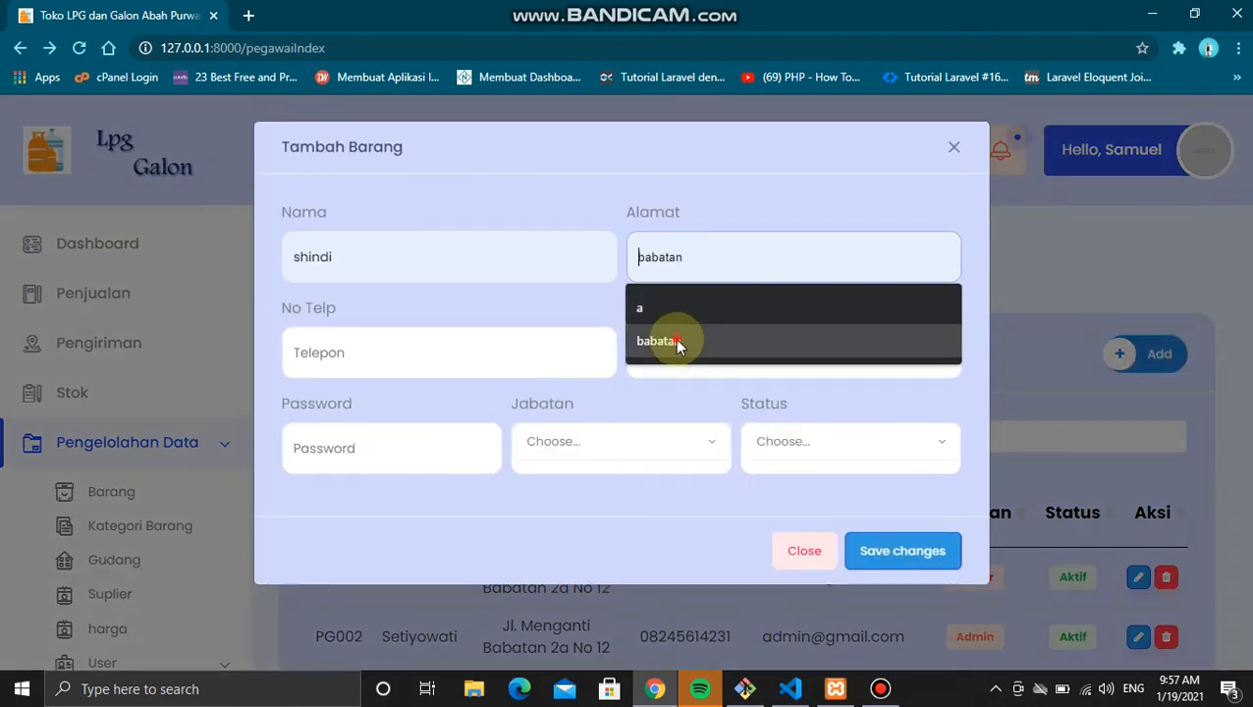
{"action": "left_click", "coordinate": [674, 339]}
{"action": "left_click", "coordinate": [515, 373]}
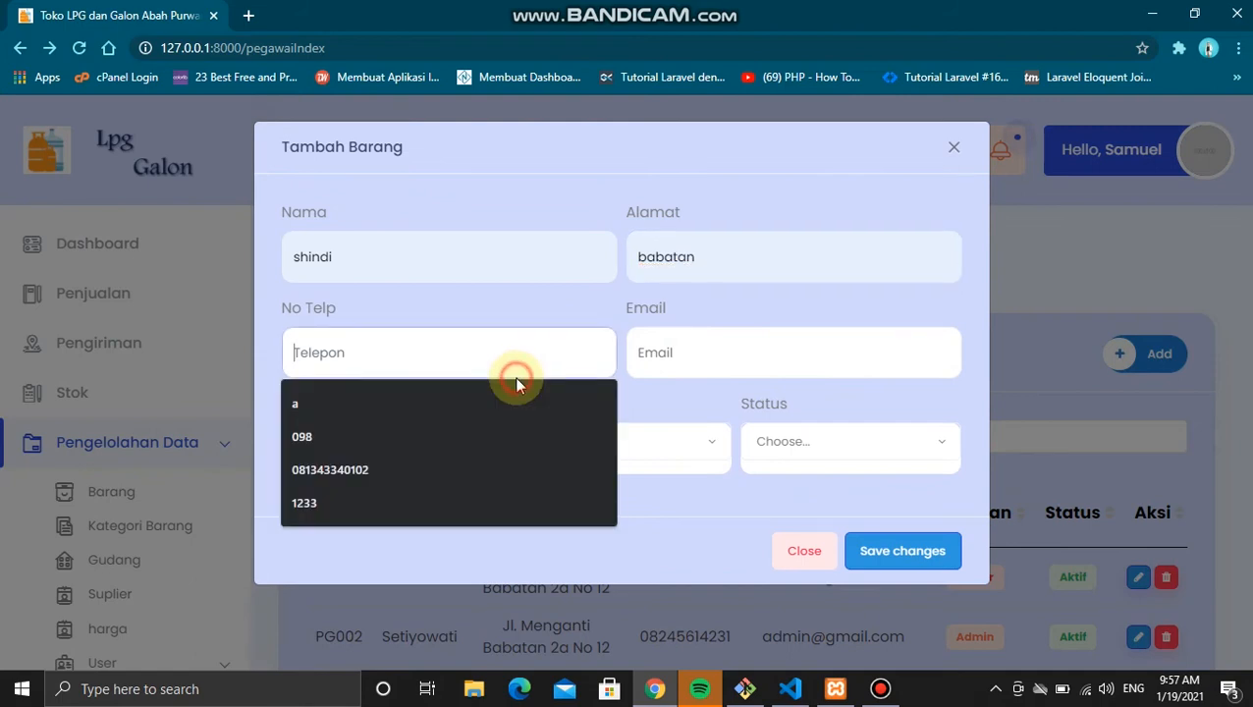
{"action": "left_click", "coordinate": [492, 470]}
{"action": "left_click", "coordinate": [668, 364]}
{"action": "left_click", "coordinate": [671, 437]}
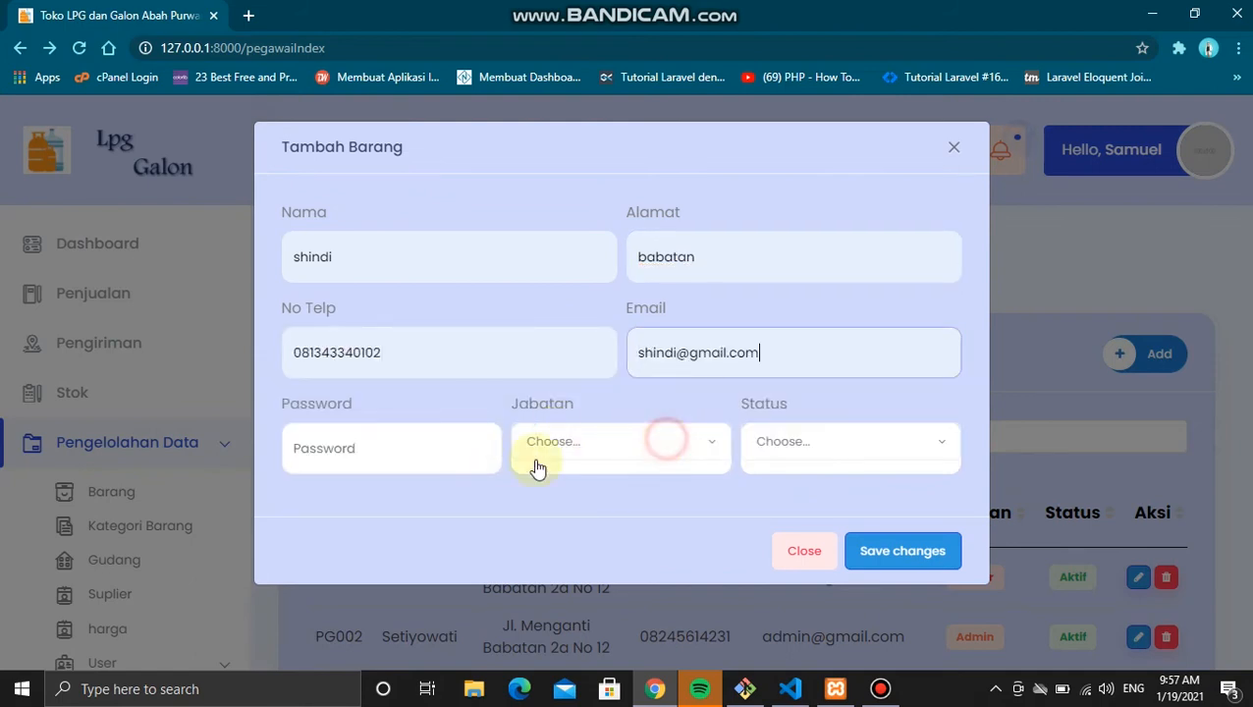
{"action": "left_click", "coordinate": [408, 465]}
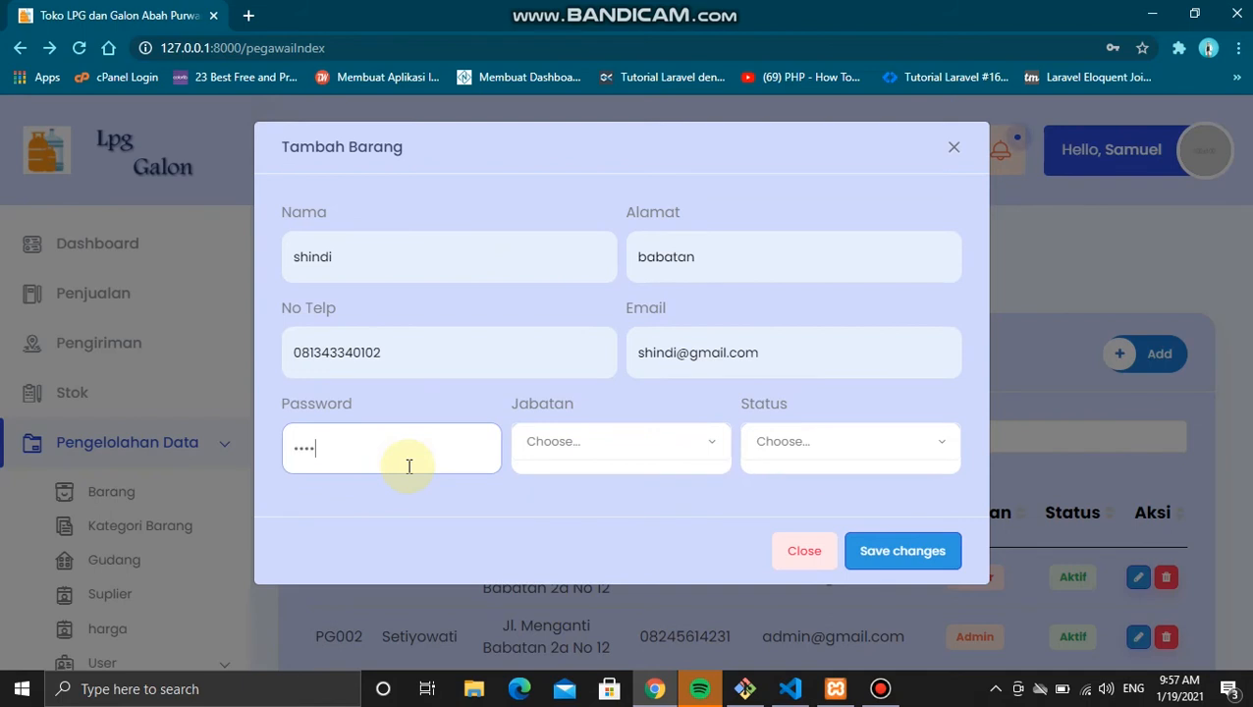
Step: Set Jabatan to Owner and Status to Aktif, then save the employee
{"action": "left_click", "coordinate": [640, 440]}
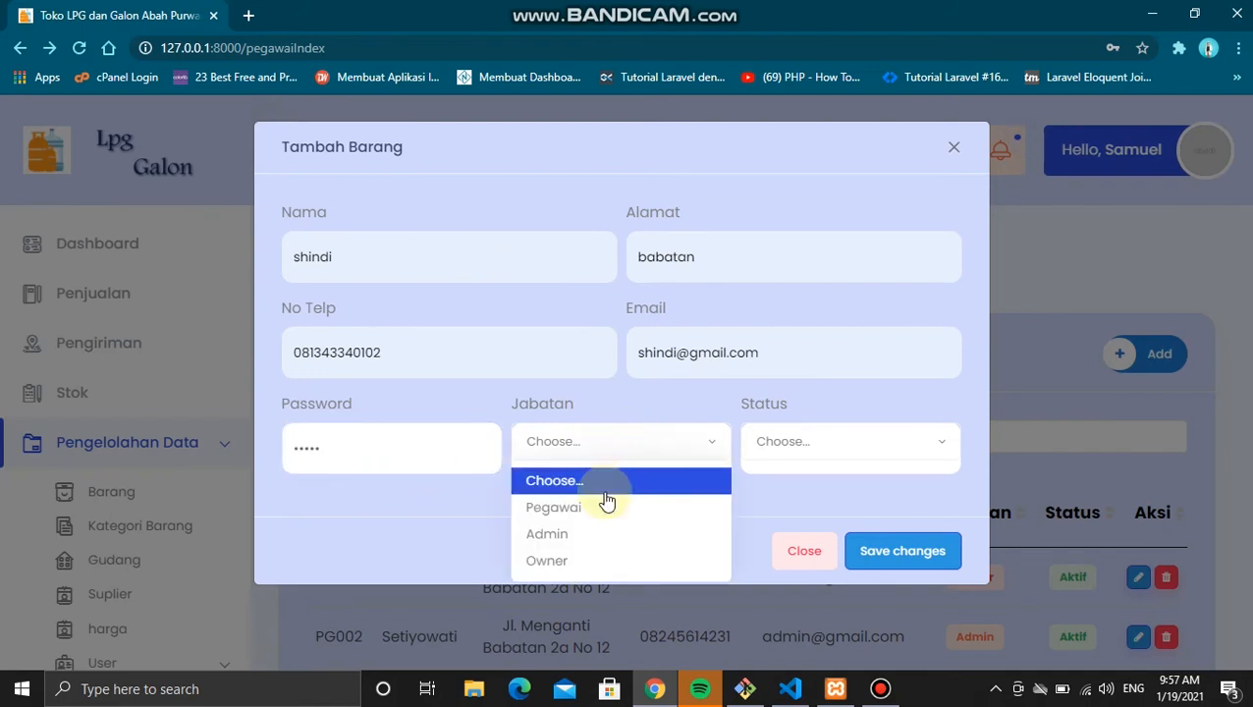
{"action": "left_click", "coordinate": [552, 568]}
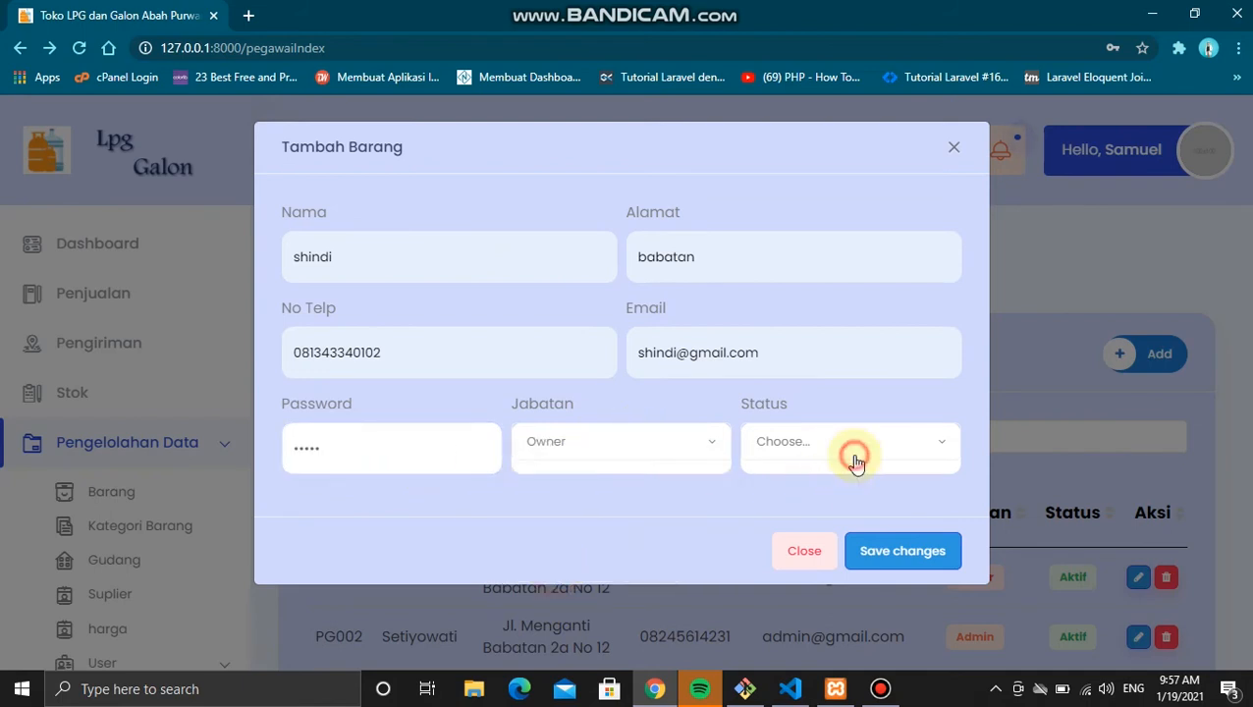
{"action": "left_click", "coordinate": [855, 461]}
{"action": "left_click", "coordinate": [858, 510]}
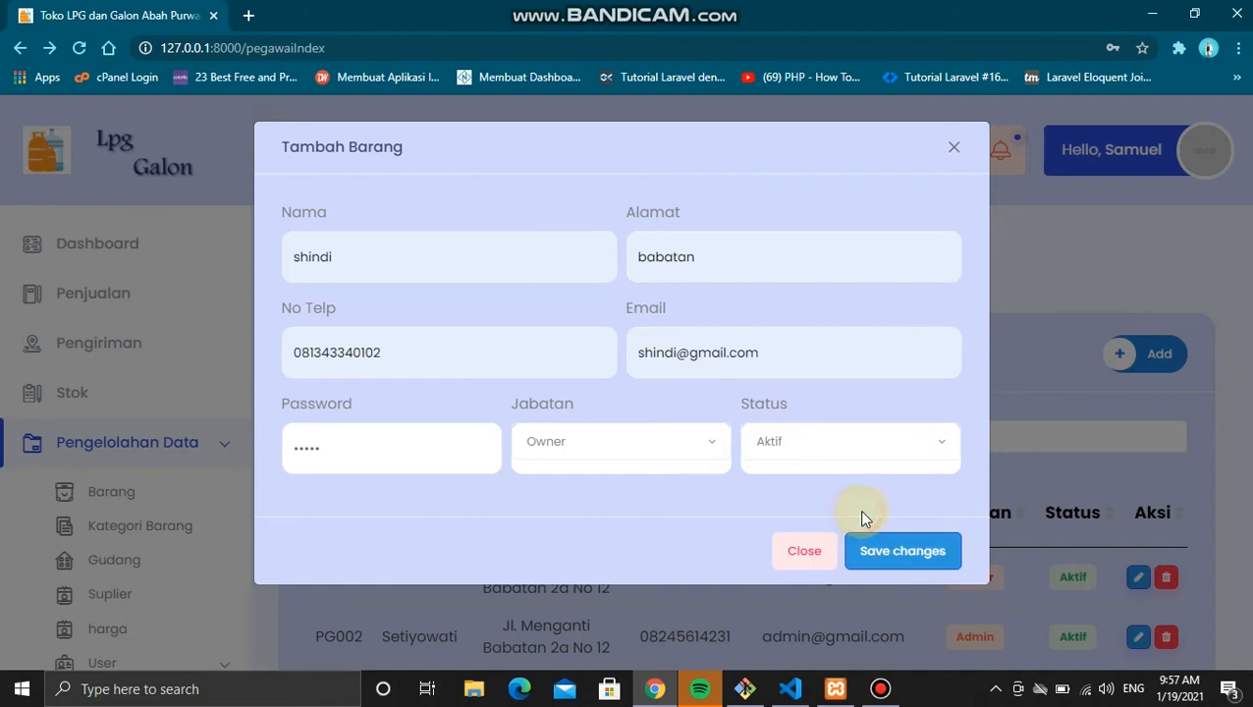
{"action": "left_click", "coordinate": [912, 554]}
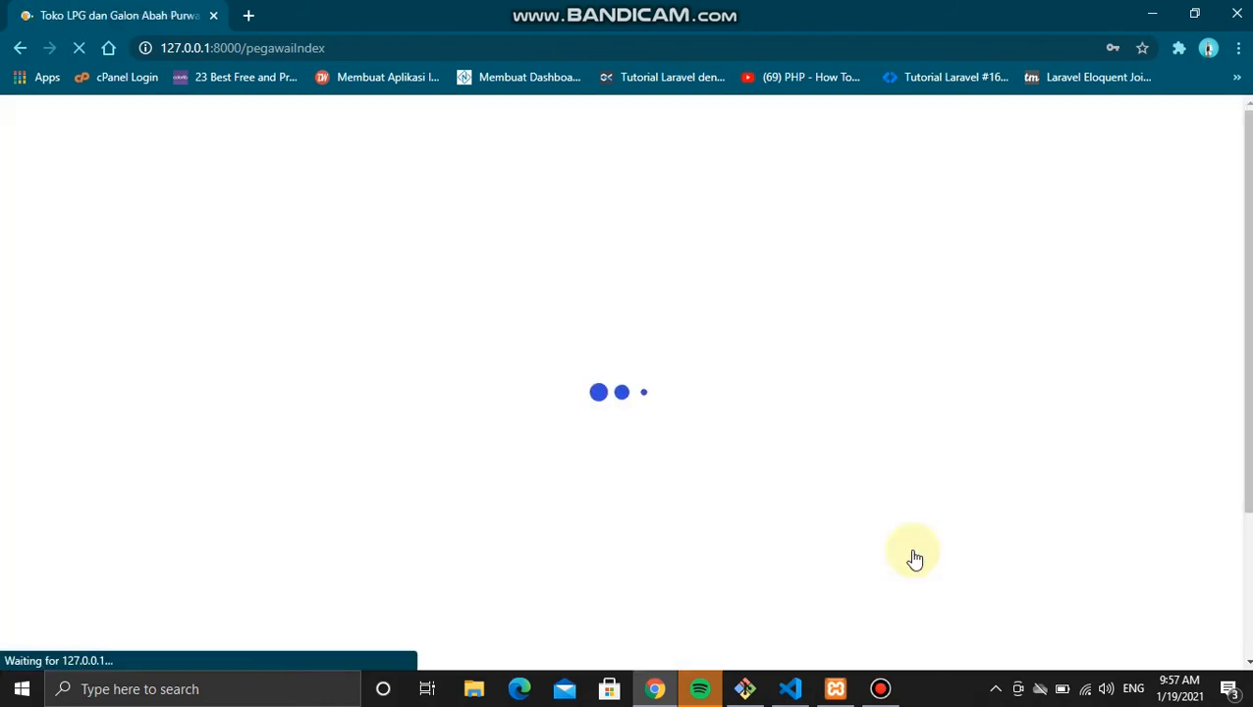
Step: Change employee PG006's Jabatan to Admin and save the edit
{"action": "scroll", "coordinate": [777, 478], "scroll_direction": "down", "scroll_amount": 4}
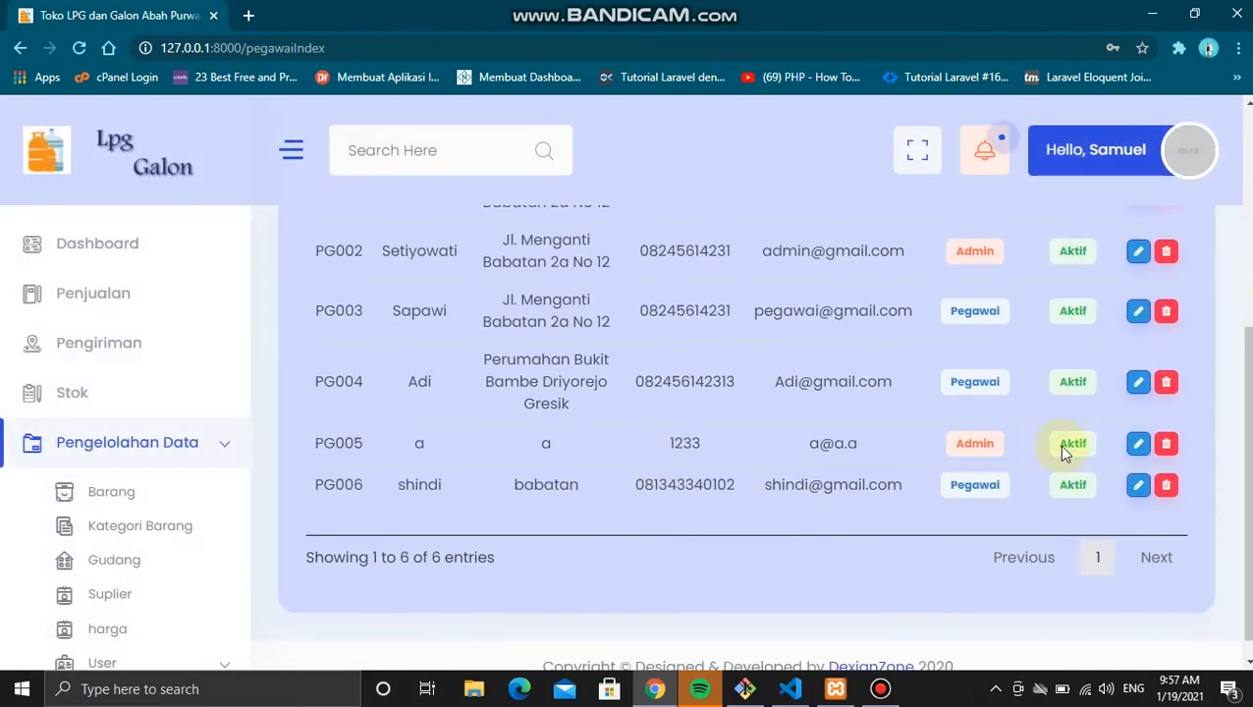
{"action": "left_click", "coordinate": [1138, 484]}
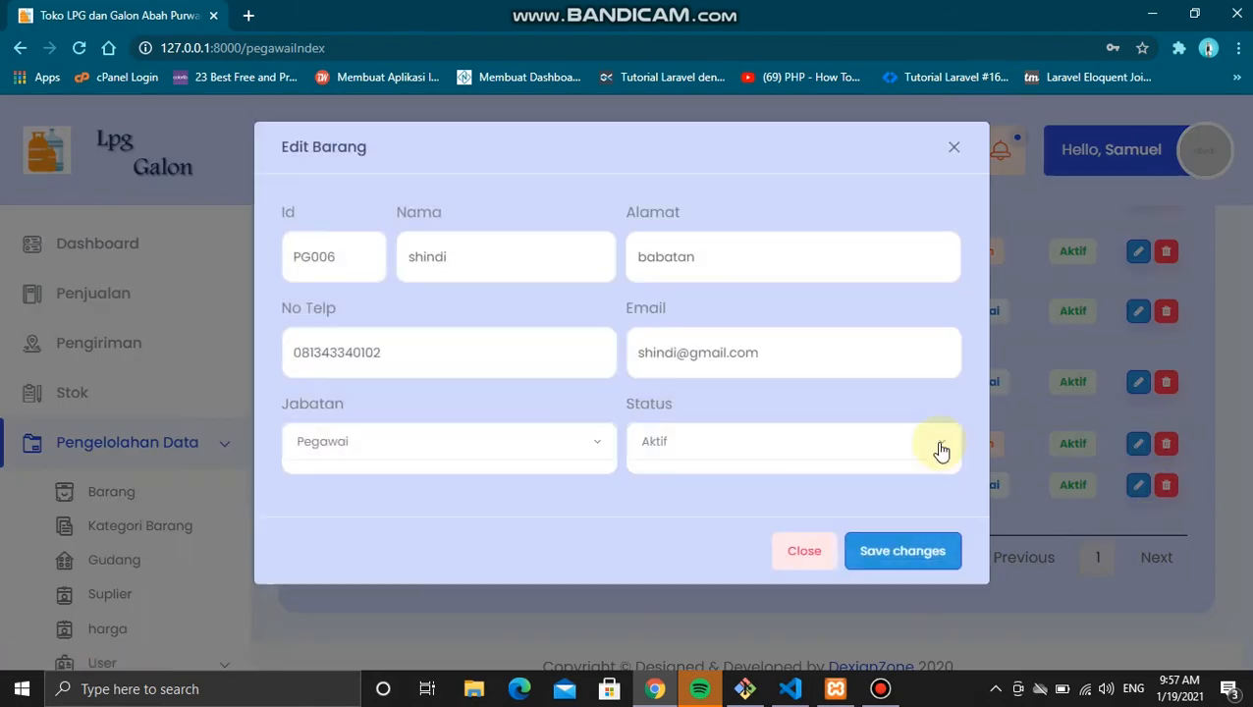
{"action": "left_click", "coordinate": [531, 461]}
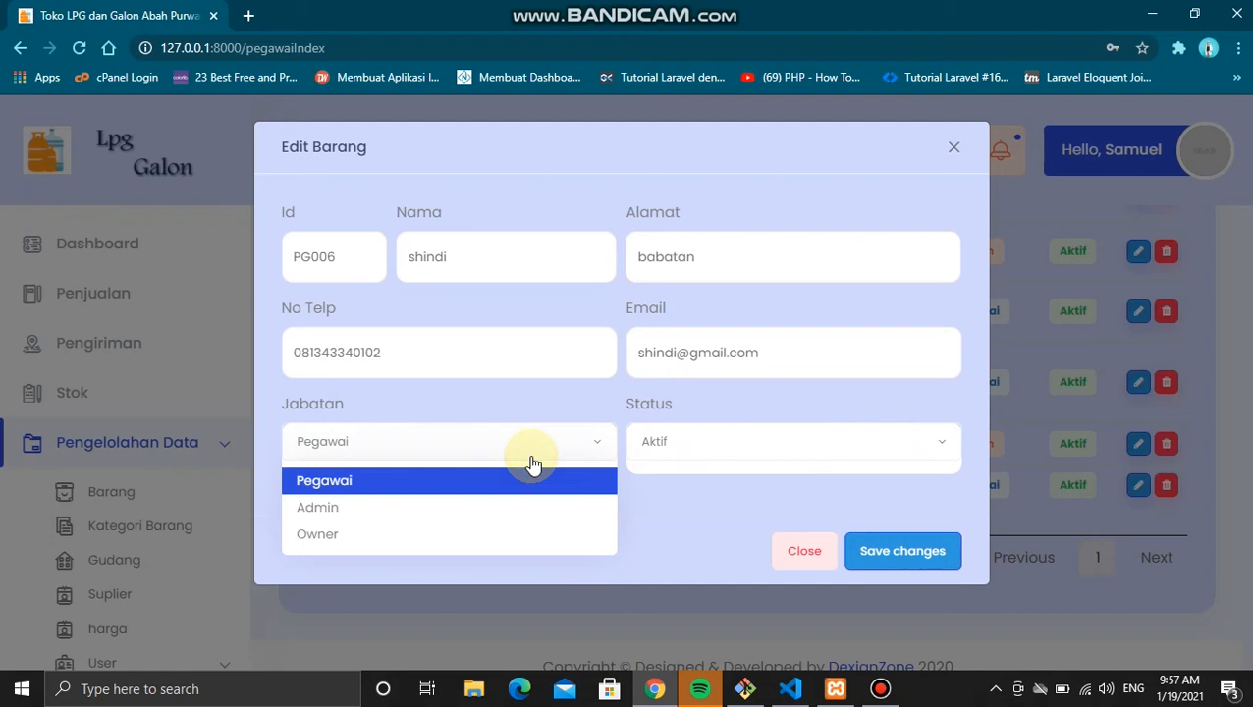
{"action": "left_click", "coordinate": [484, 508]}
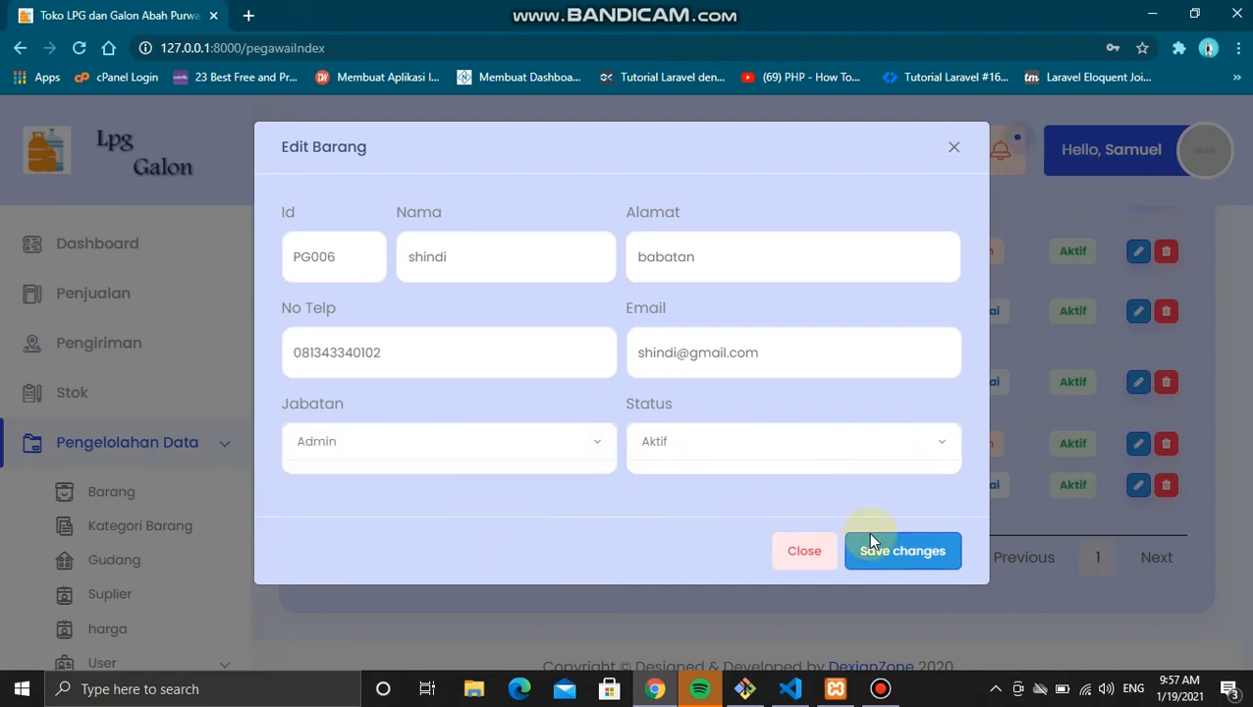
{"action": "left_click", "coordinate": [897, 572]}
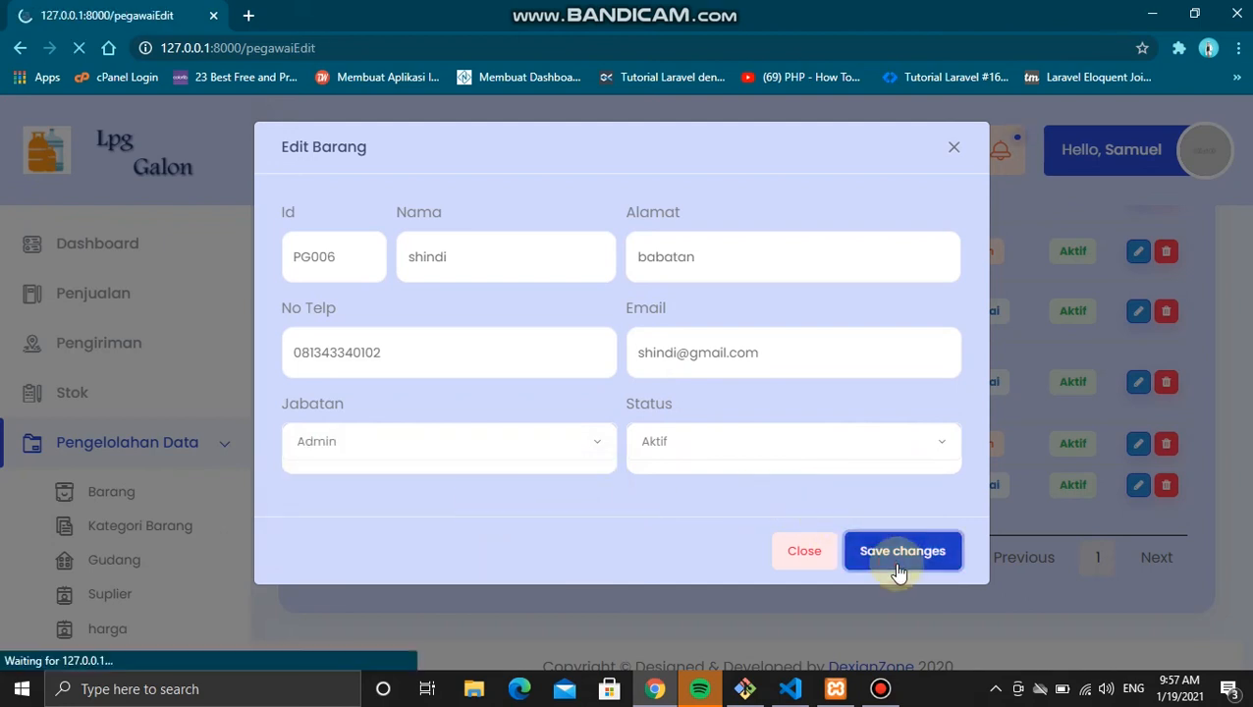
Step: Return from the error page to Data Pegawai and reopen PG006's edit form
{"action": "scroll", "coordinate": [898, 573], "scroll_direction": "down", "scroll_amount": 1}
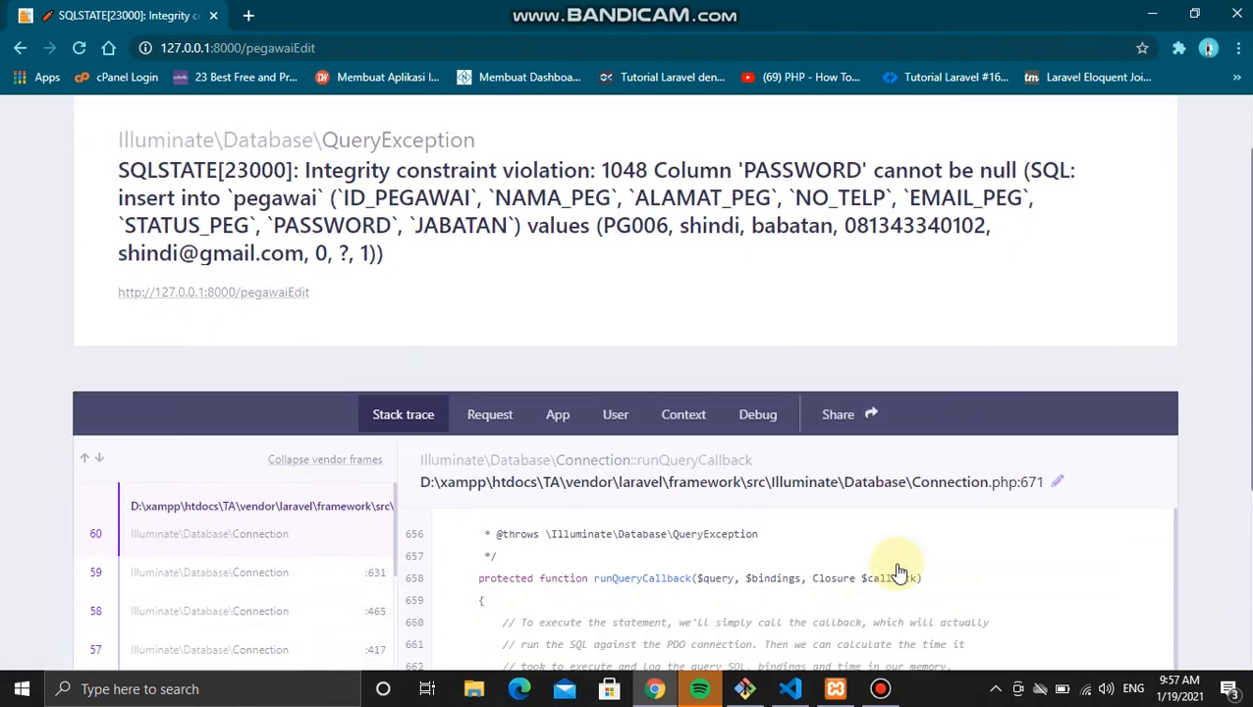
{"action": "scroll", "coordinate": [898, 572], "scroll_direction": "up", "scroll_amount": 1}
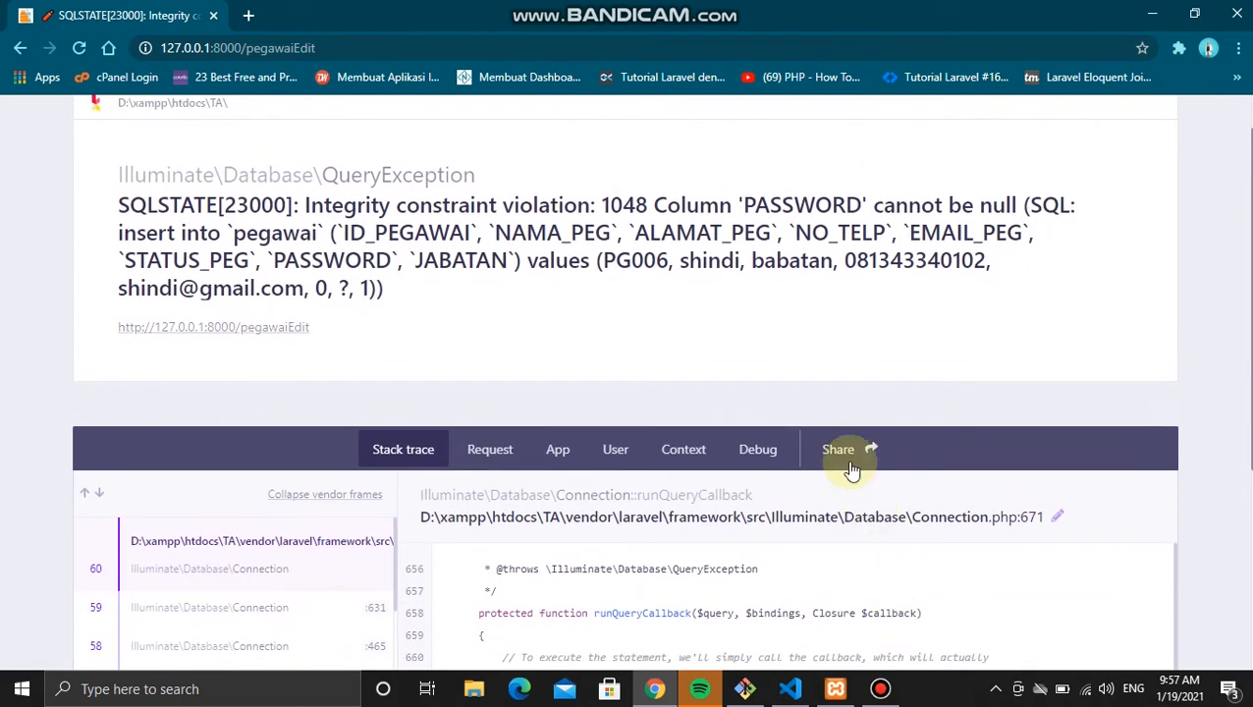
{"action": "scroll", "coordinate": [847, 461], "scroll_direction": "up", "scroll_amount": 1}
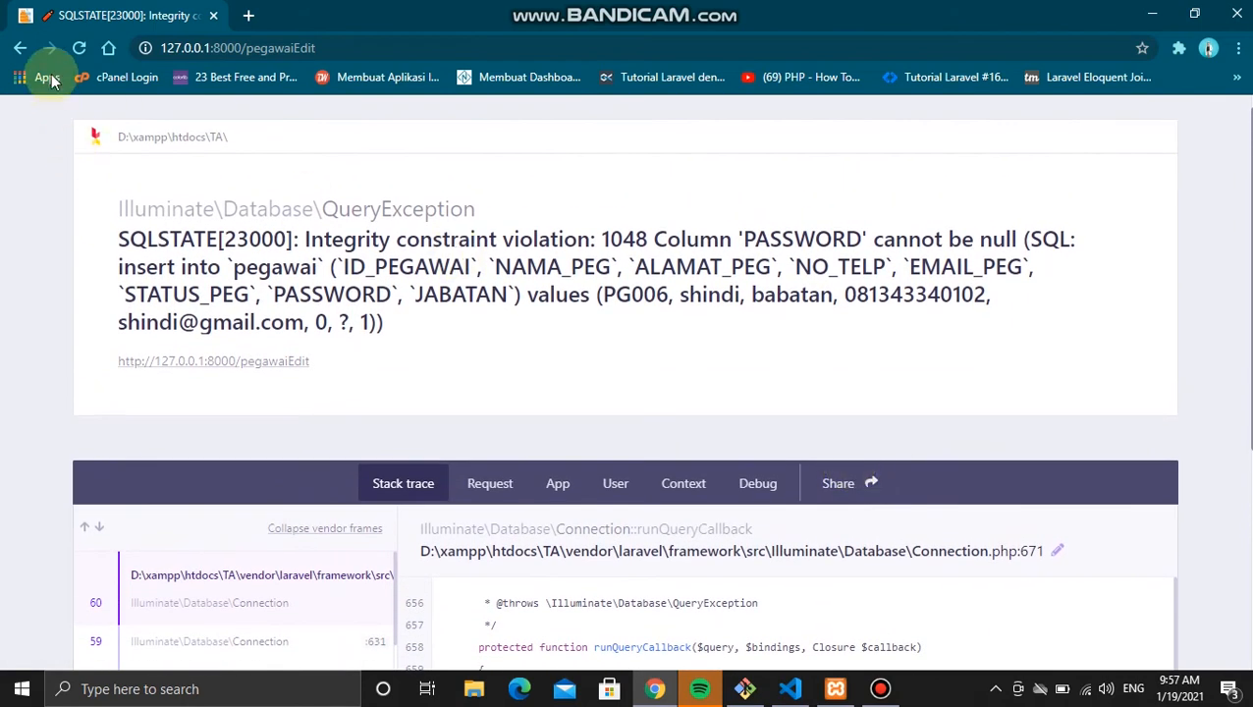
{"action": "left_click", "coordinate": [22, 51]}
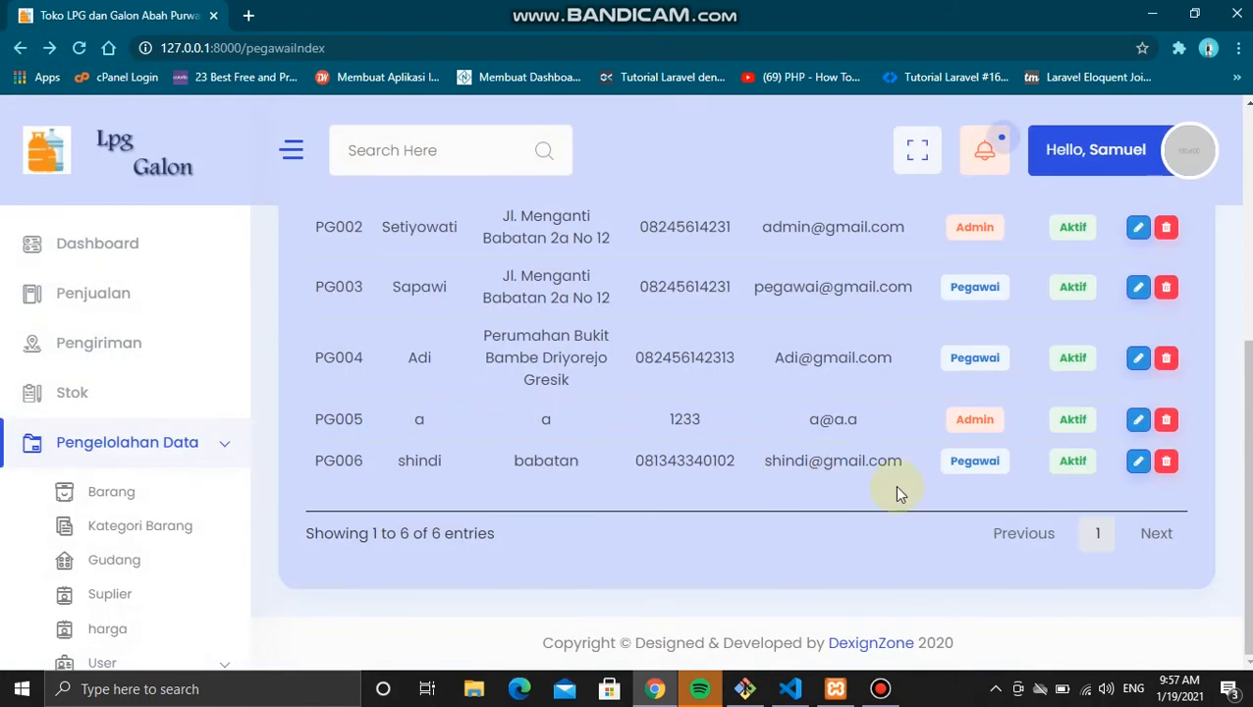
{"action": "left_click", "coordinate": [1137, 464]}
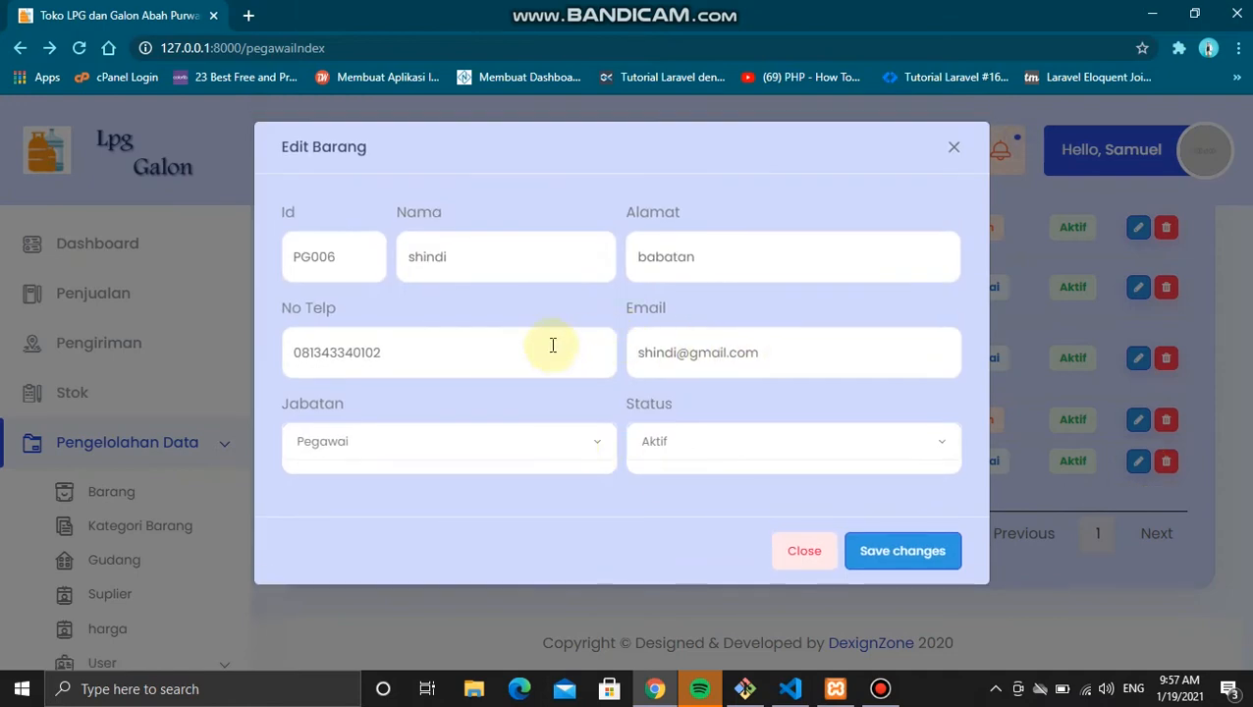
Step: In pegawaiController.php, select store's PASSWORD line, then place the cursor after update's STATUS_PEG line
{"action": "left_click", "coordinate": [789, 689]}
{"action": "scroll", "coordinate": [491, 373], "scroll_direction": "down", "scroll_amount": 2}
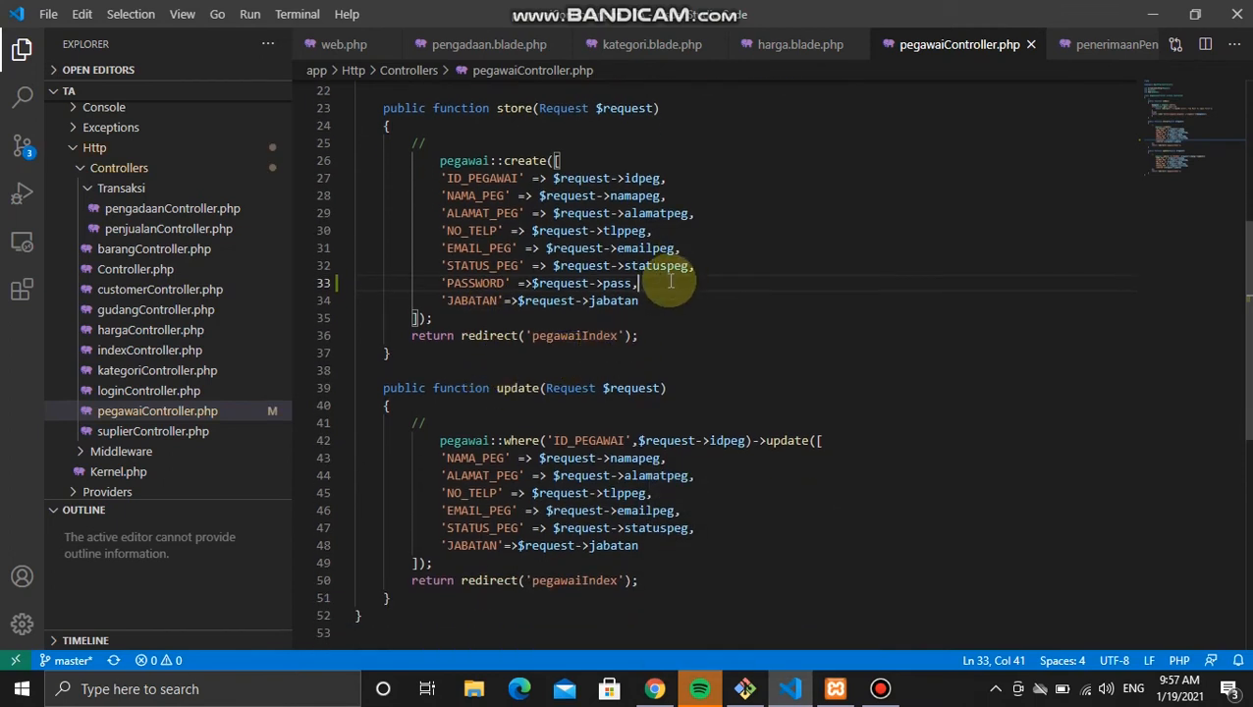
{"action": "left_click", "coordinate": [719, 270], "text": "shift"}
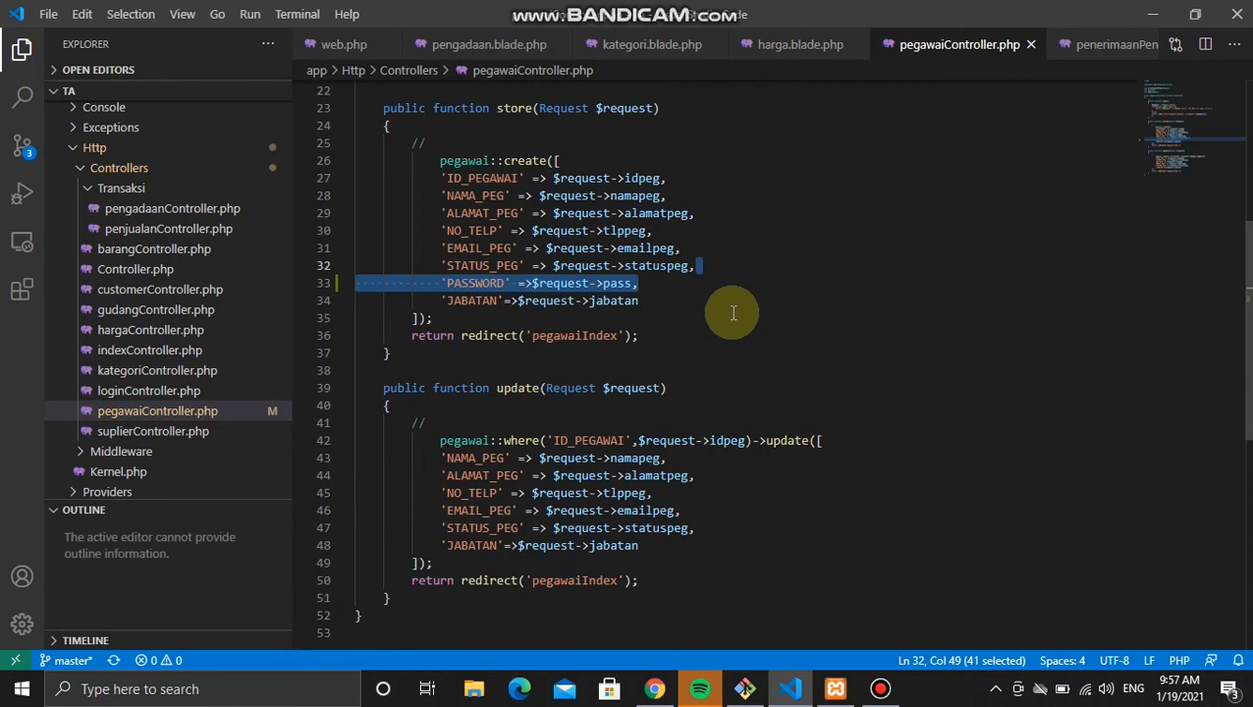
{"action": "left_click", "coordinate": [722, 531]}
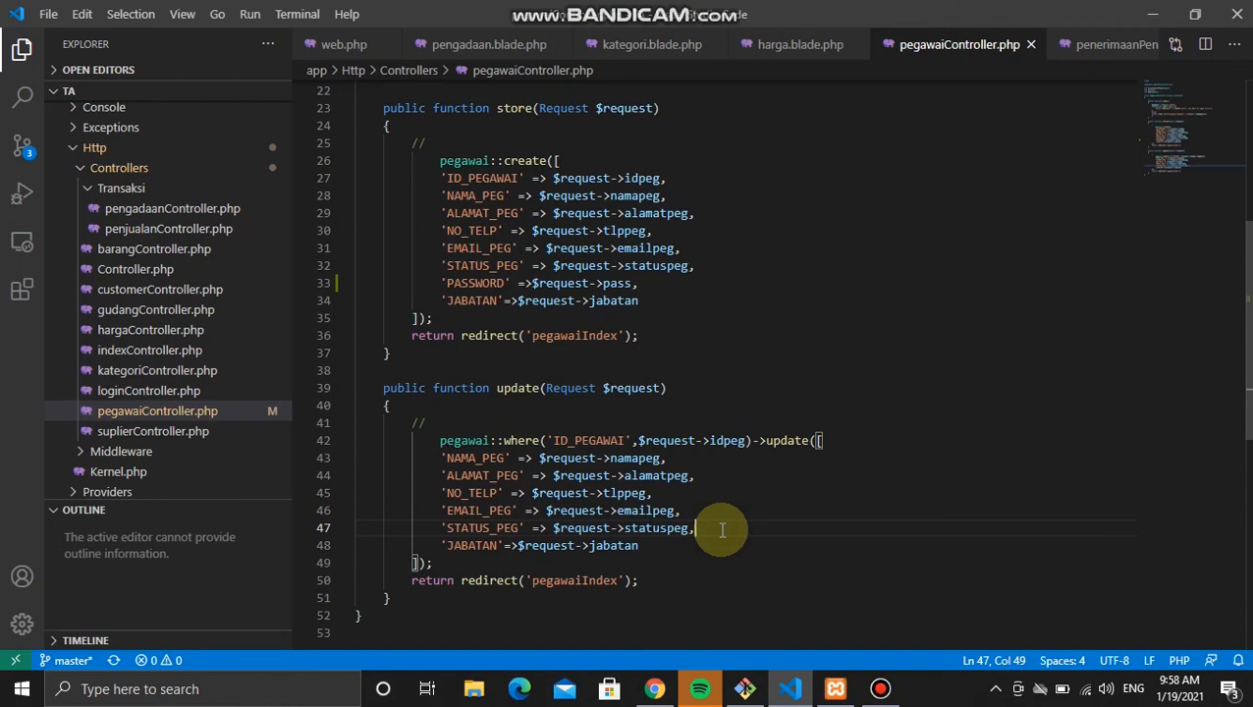
Step: Paste the 'PASSWORD' => $request->pass line after STATUS_PEG in update() and save pegawaiController.php
{"action": "key", "text": "Return"}
{"action": "key", "text": "ctrl+v"}
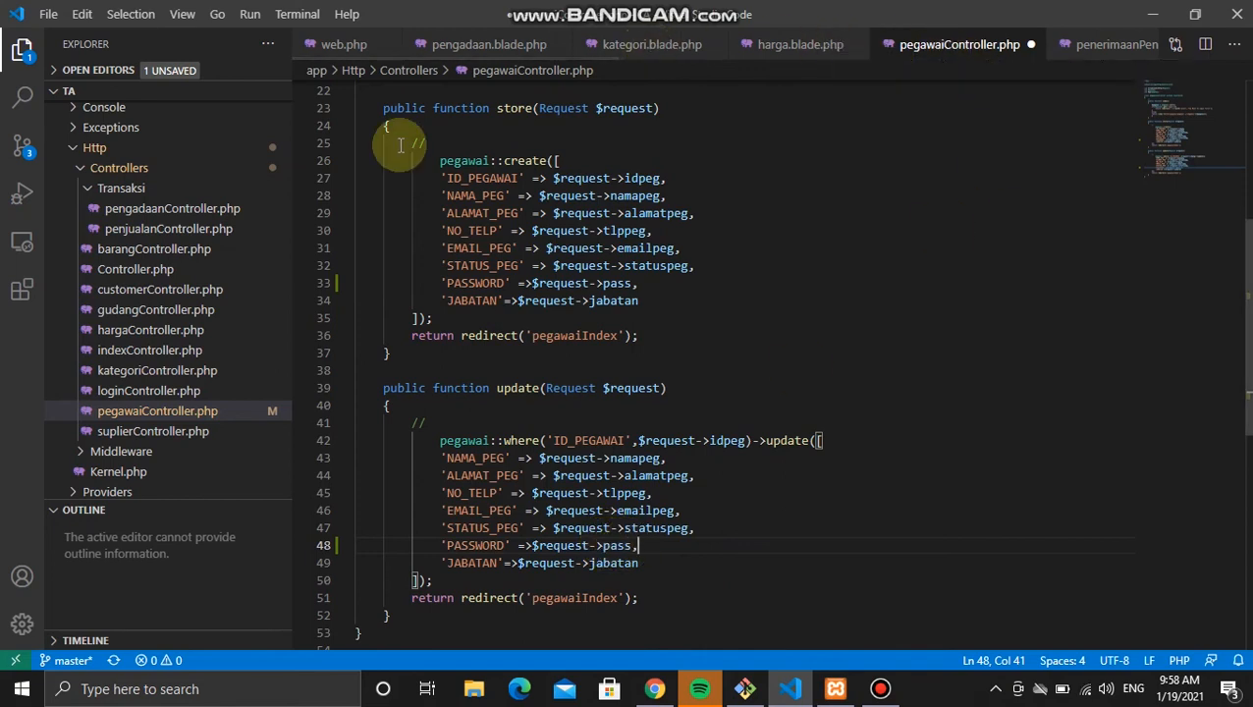
{"action": "key", "text": "ctrl+s"}
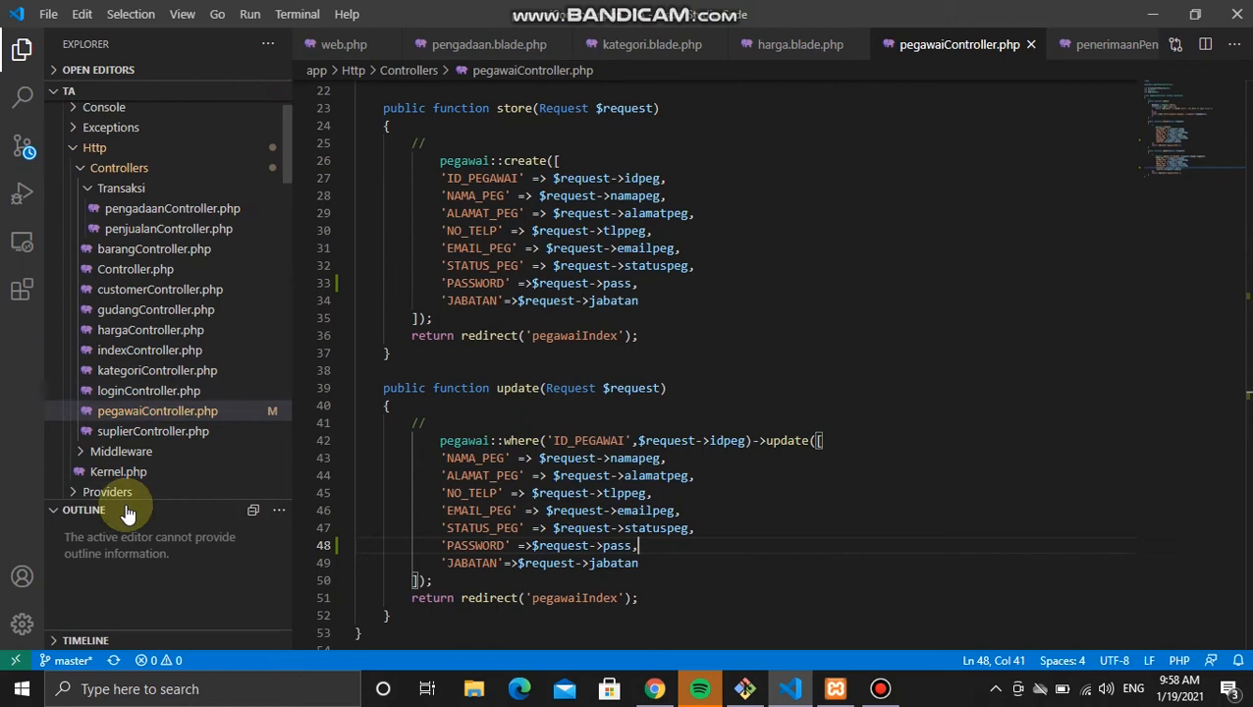
{"action": "scroll", "coordinate": [176, 365], "scroll_direction": "down", "scroll_amount": 10}
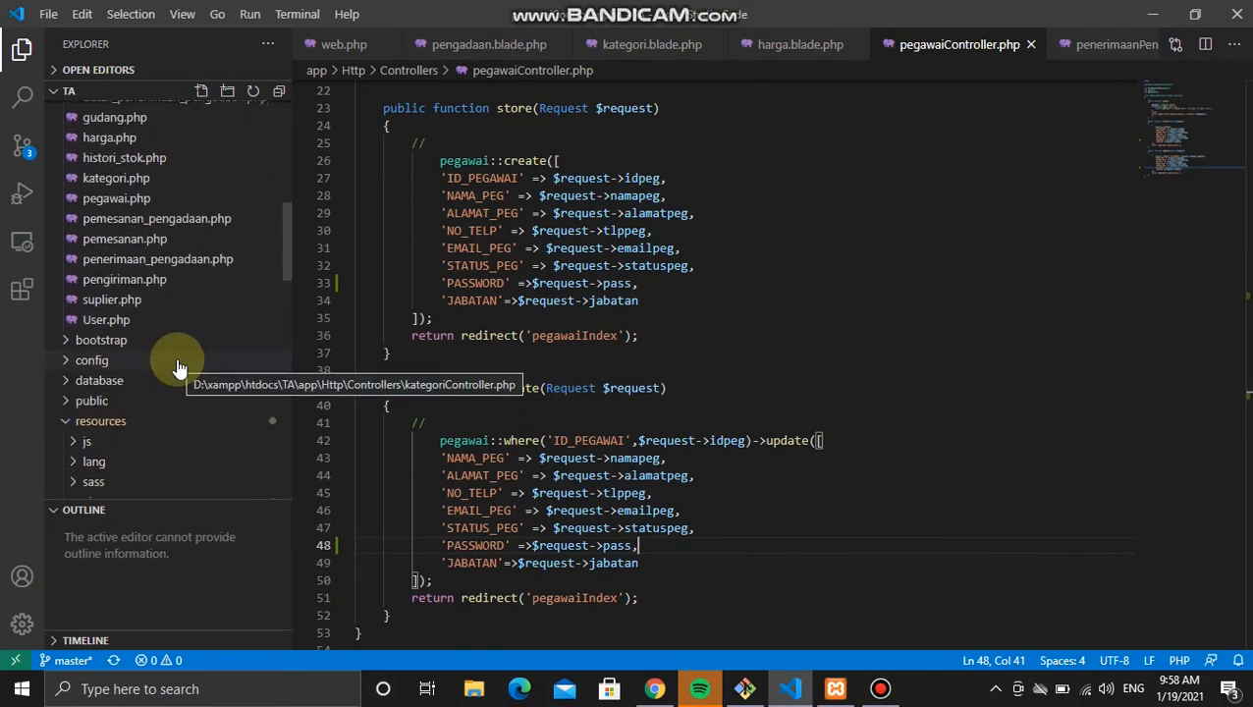
{"action": "scroll", "coordinate": [177, 365], "scroll_direction": "up", "scroll_amount": 3}
{"action": "scroll", "coordinate": [177, 365], "scroll_direction": "down", "scroll_amount": 8}
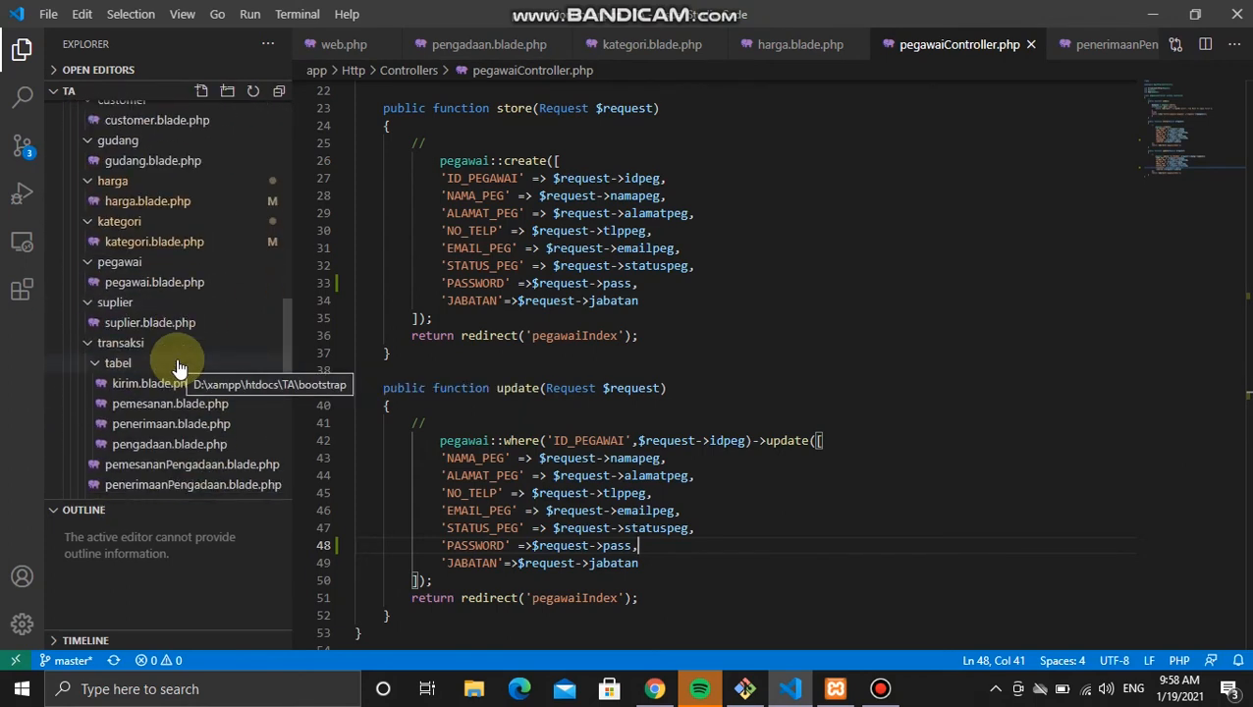
{"action": "scroll", "coordinate": [179, 367], "scroll_direction": "down", "scroll_amount": 4}
{"action": "scroll", "coordinate": [179, 368], "scroll_direction": "up", "scroll_amount": 3}
{"action": "scroll", "coordinate": [180, 367], "scroll_direction": "up", "scroll_amount": 2}
Step: In pegawai.blade.php, duplicate the Email form-group directly below the original
{"action": "left_click", "coordinate": [157, 286]}
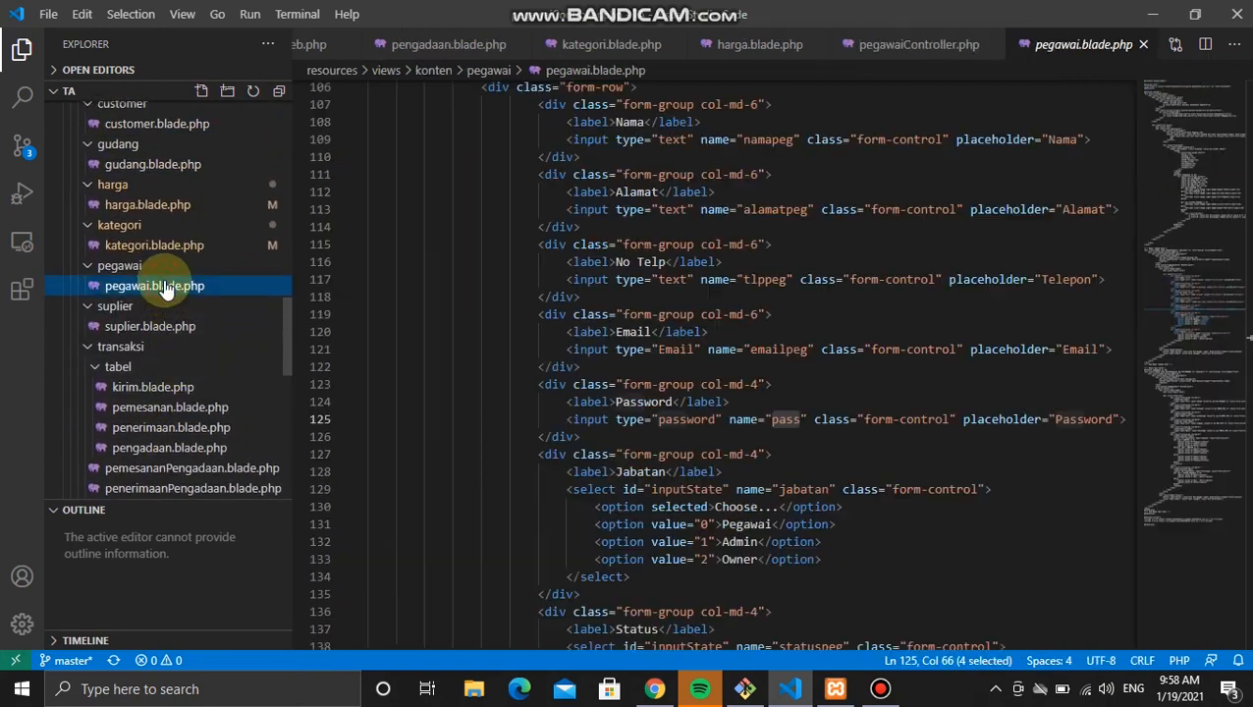
{"action": "scroll", "coordinate": [632, 379], "scroll_direction": "down", "scroll_amount": 2}
{"action": "scroll", "coordinate": [631, 379], "scroll_direction": "up", "scroll_amount": 2}
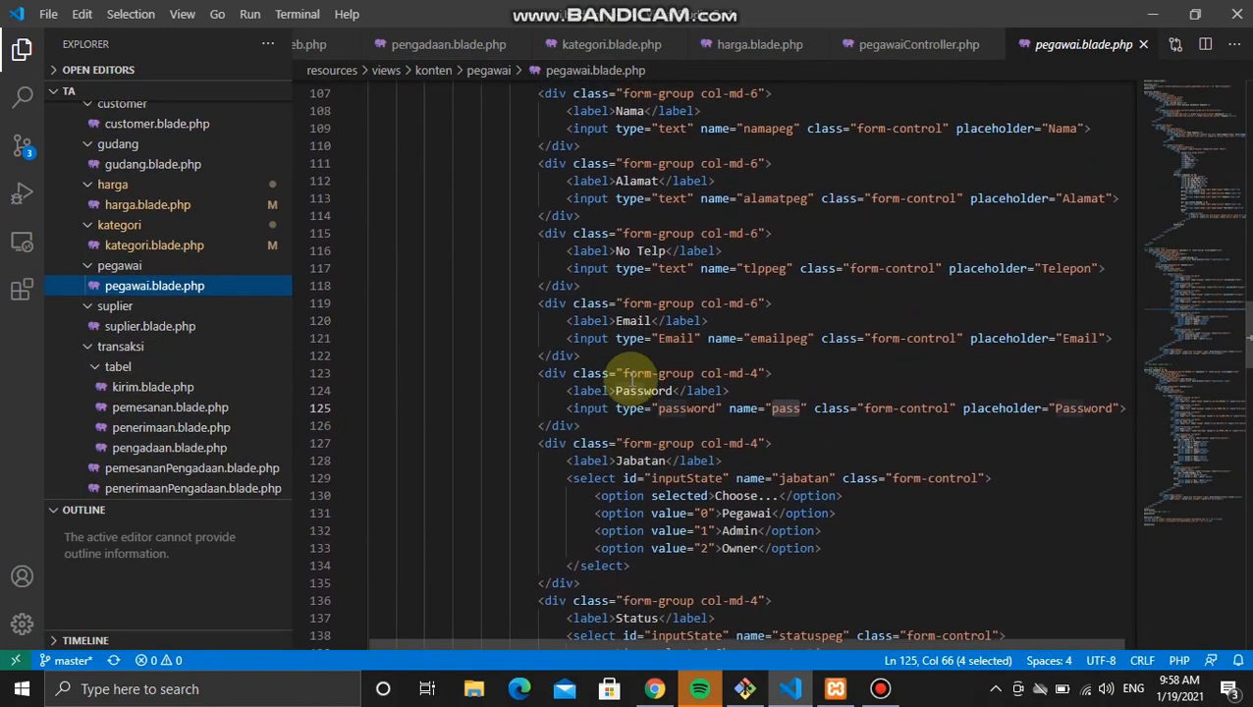
{"action": "scroll", "coordinate": [631, 379], "scroll_direction": "down", "scroll_amount": 15}
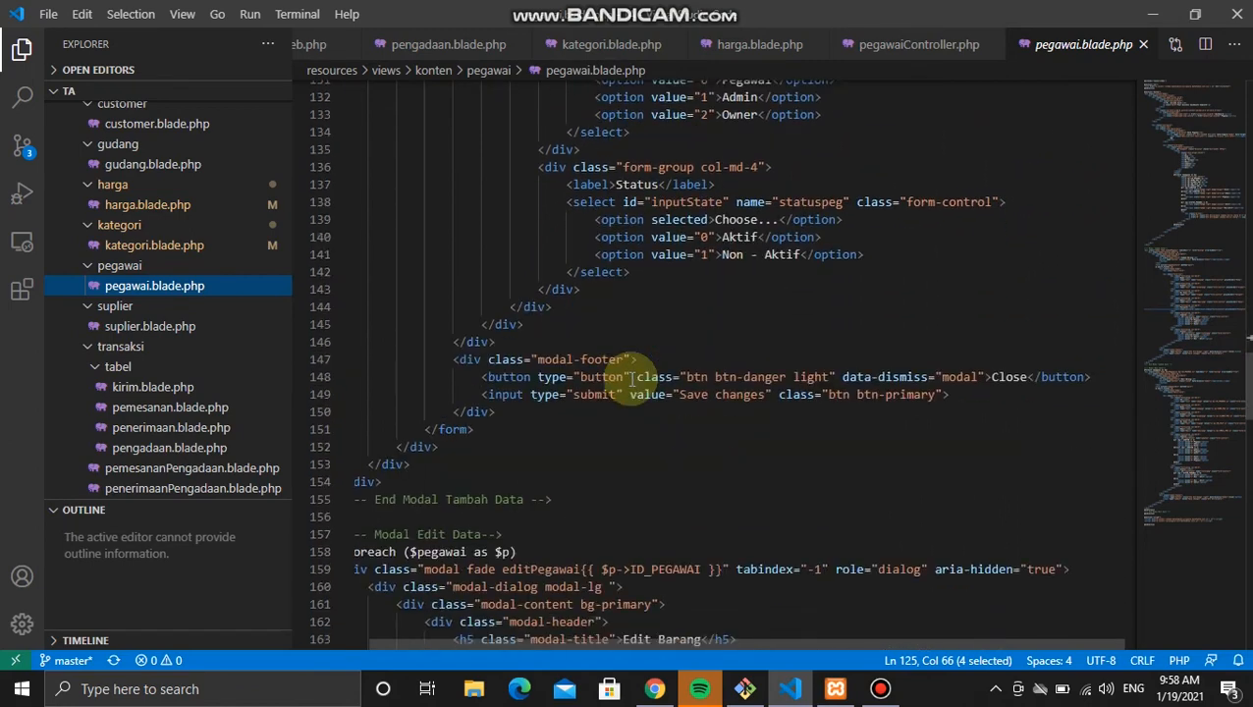
{"action": "scroll", "coordinate": [631, 379], "scroll_direction": "down", "scroll_amount": 8}
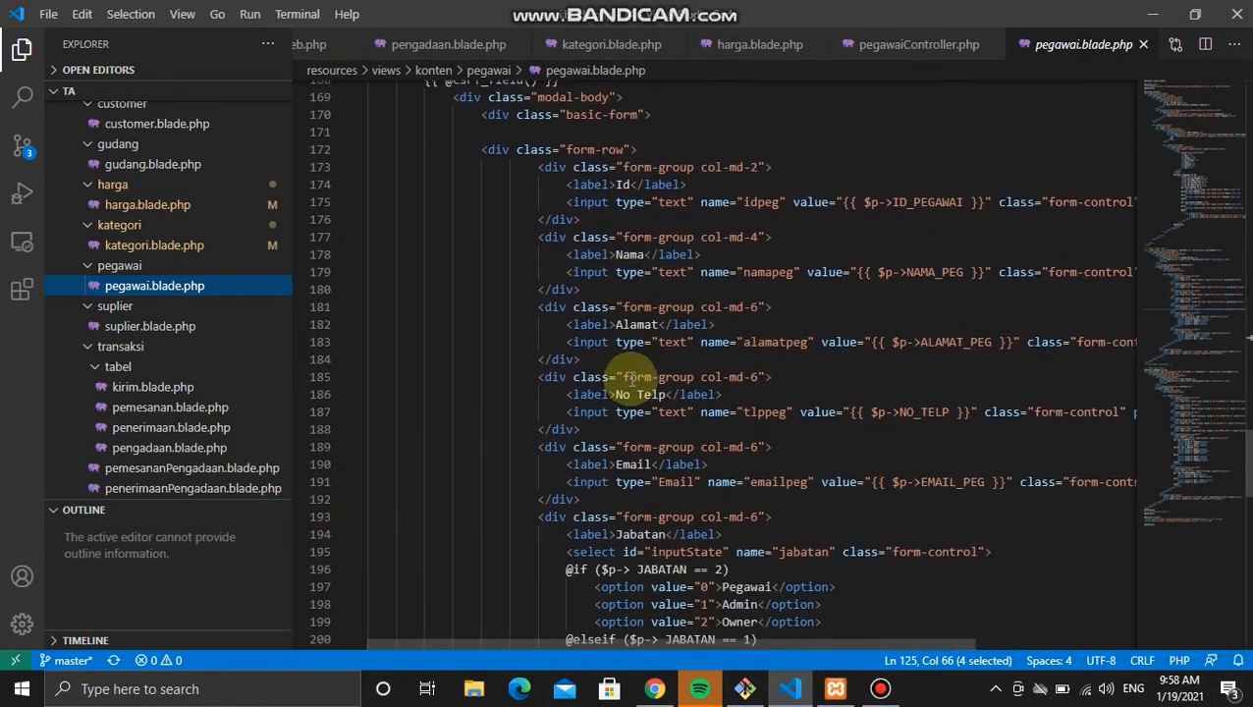
{"action": "scroll", "coordinate": [632, 379], "scroll_direction": "down", "scroll_amount": 9}
{"action": "scroll", "coordinate": [631, 379], "scroll_direction": "up", "scroll_amount": 15}
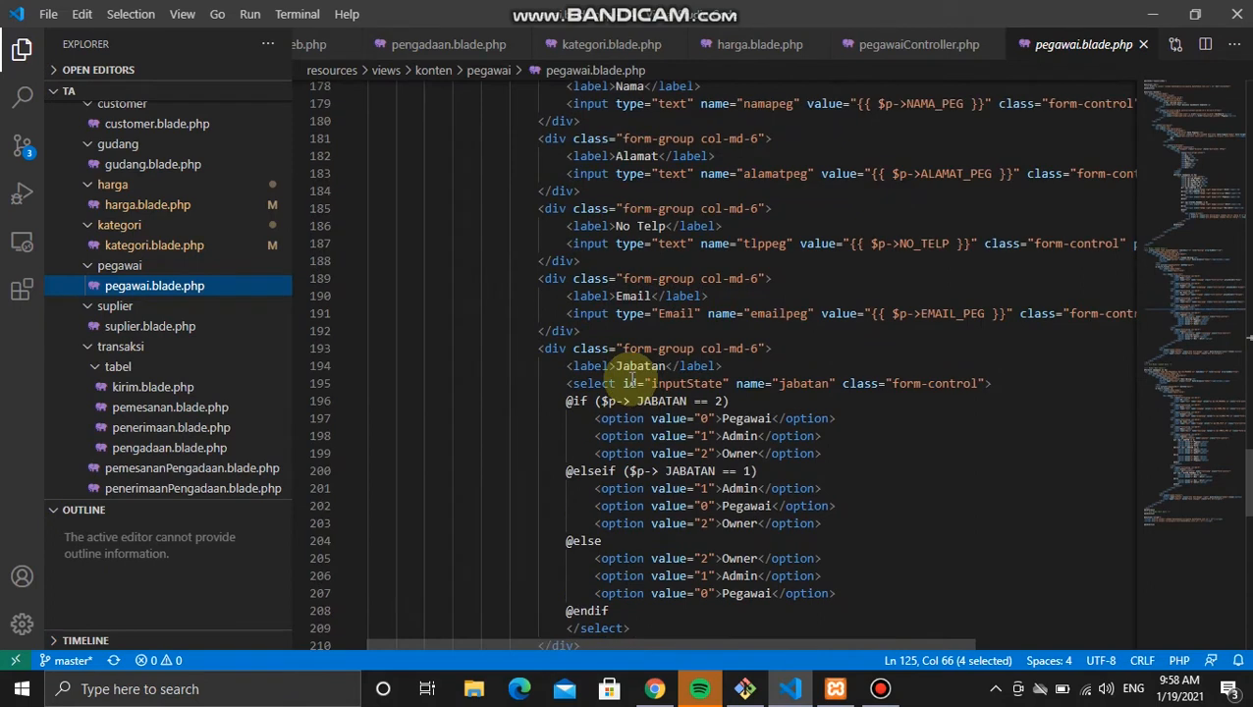
{"action": "scroll", "coordinate": [632, 379], "scroll_direction": "up", "scroll_amount": 1}
{"action": "scroll", "coordinate": [631, 379], "scroll_direction": "down", "scroll_amount": 6}
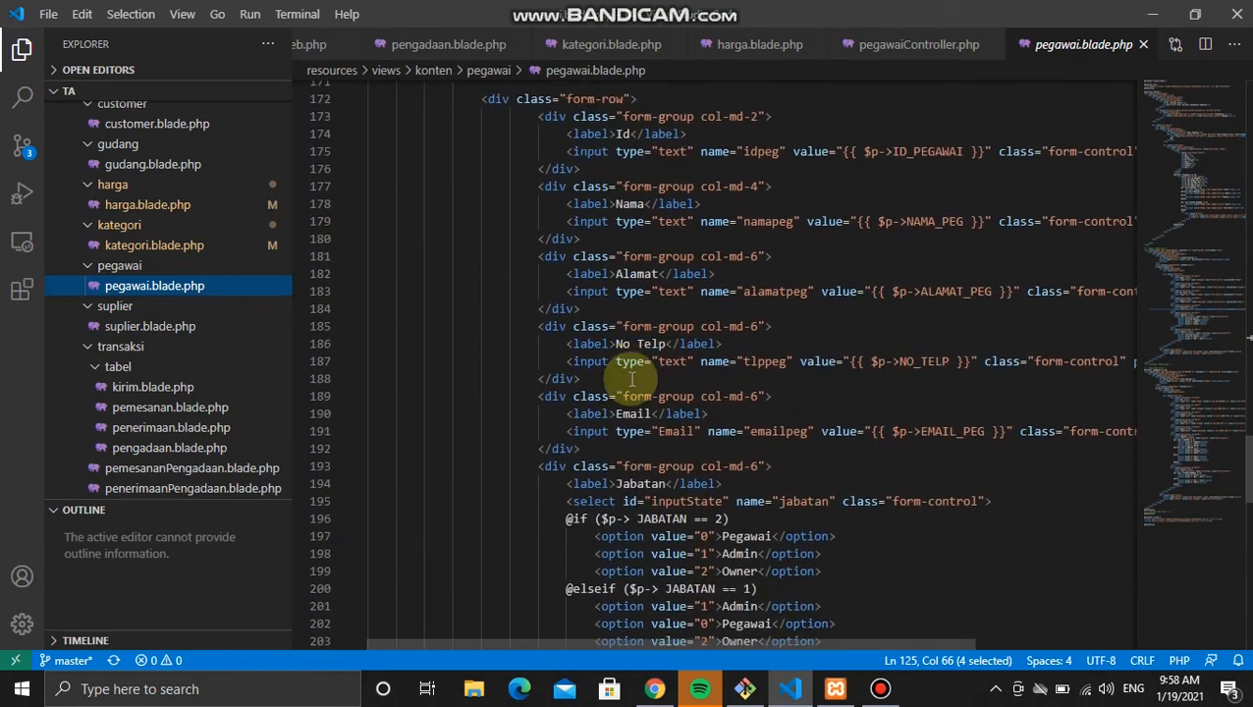
{"action": "left_click", "coordinate": [597, 402]}
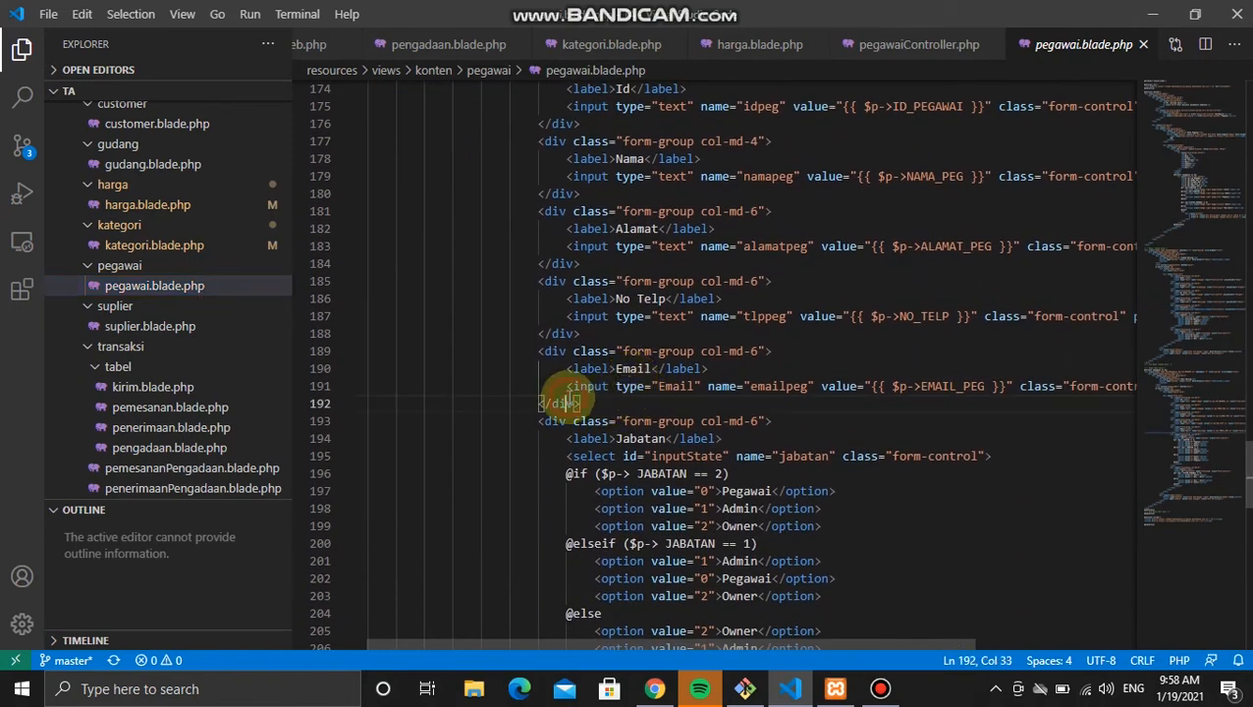
{"action": "left_click_drag", "start_coordinate": [599, 403], "coordinate": [613, 337]}
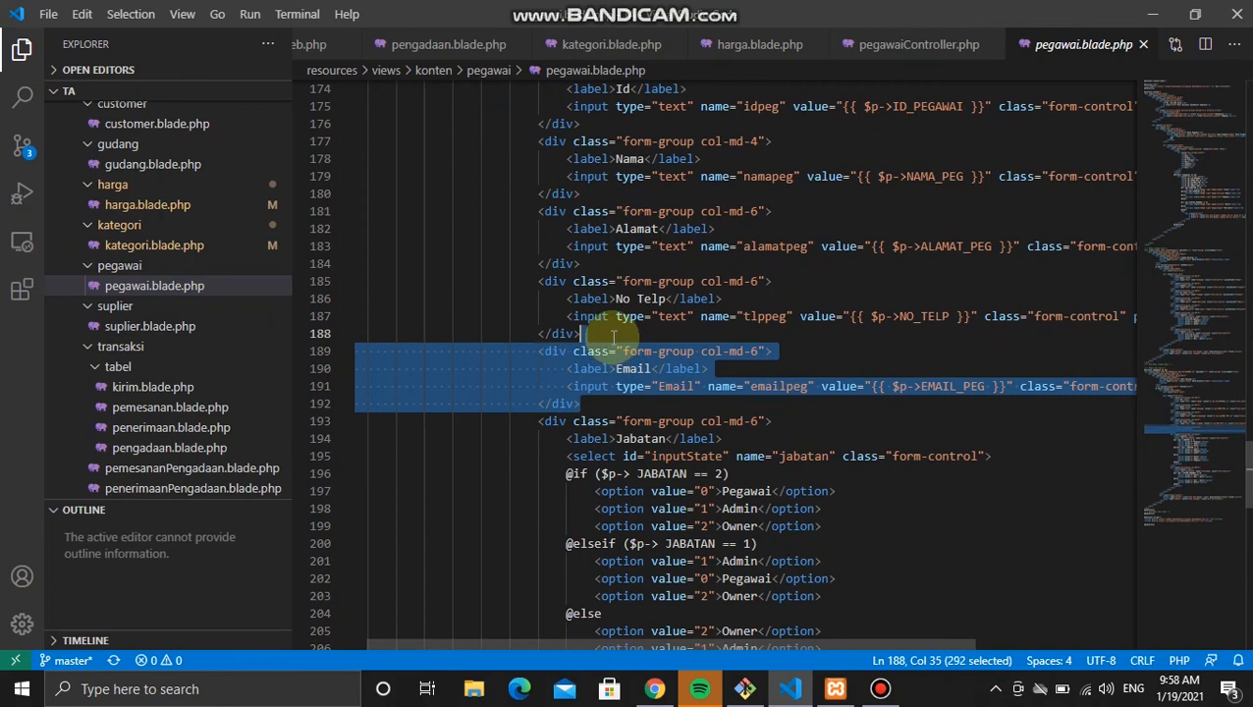
{"action": "left_click", "coordinate": [603, 406]}
{"action": "key", "text": "Return"}
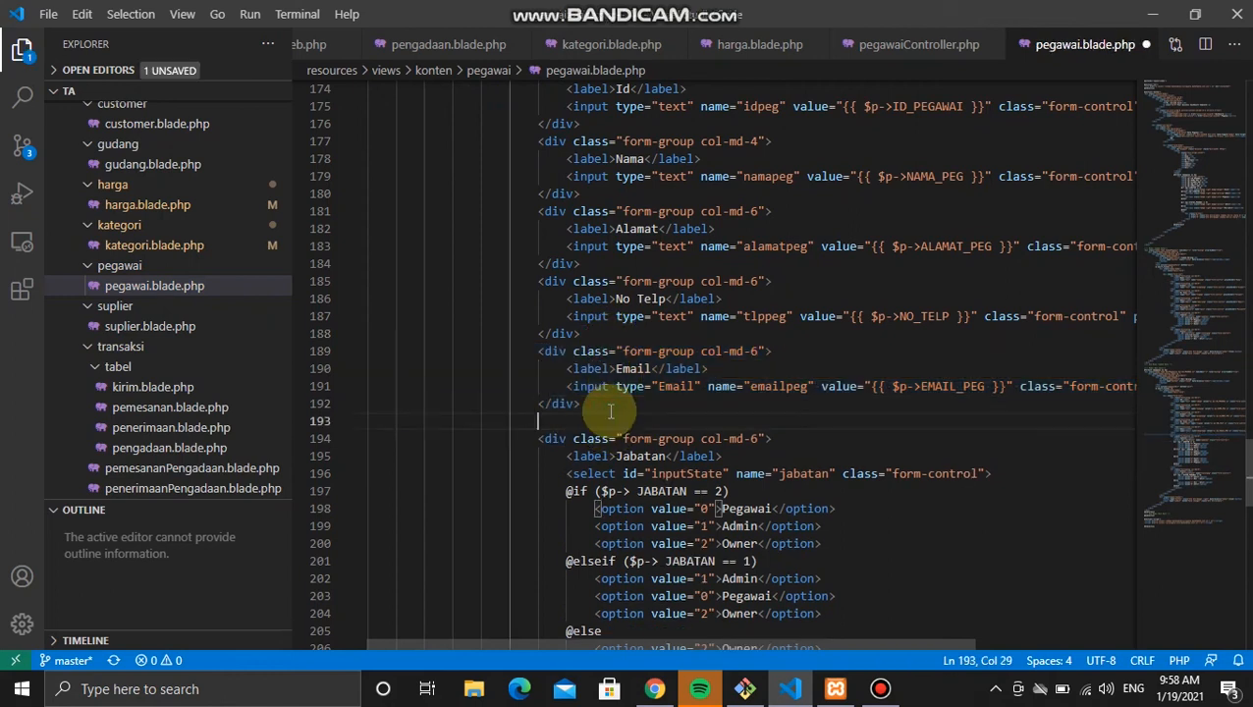
{"action": "key", "text": "ctrl+v"}
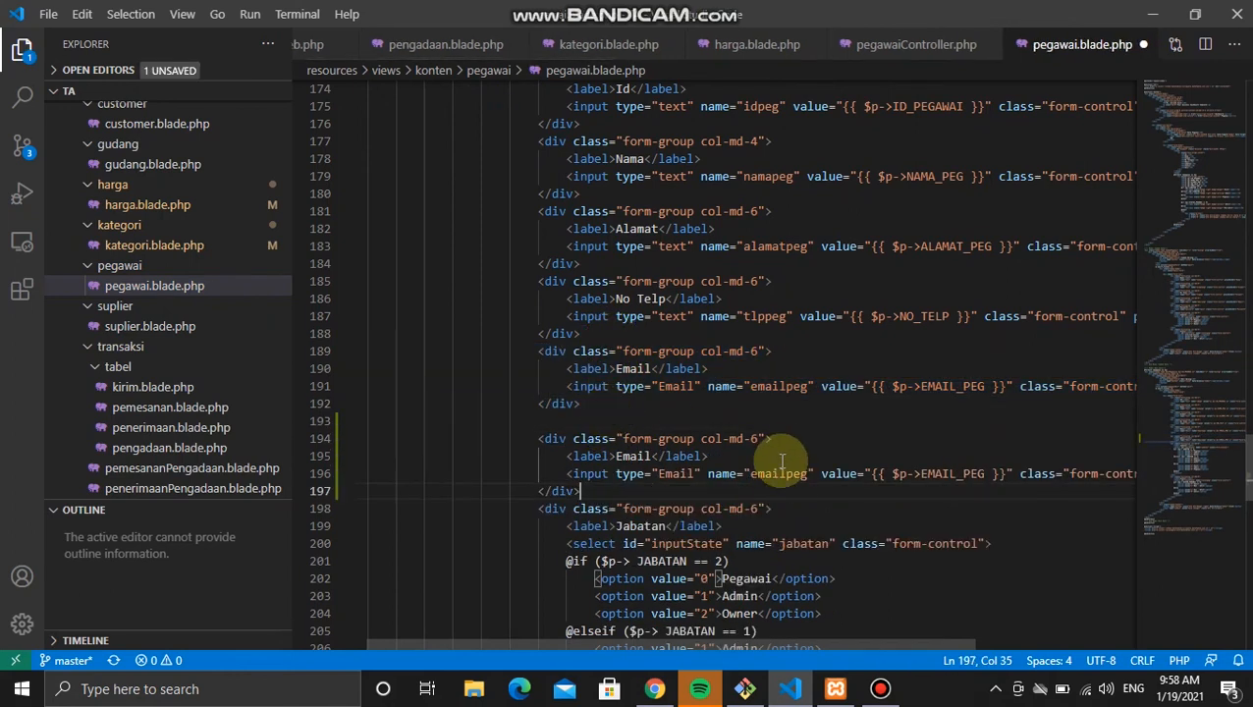
Step: Turn the copy into a hidden input named pass holding PASSWORD, and save the template
{"action": "double_click", "coordinate": [776, 473]}
{"action": "type", "text": "pass"}
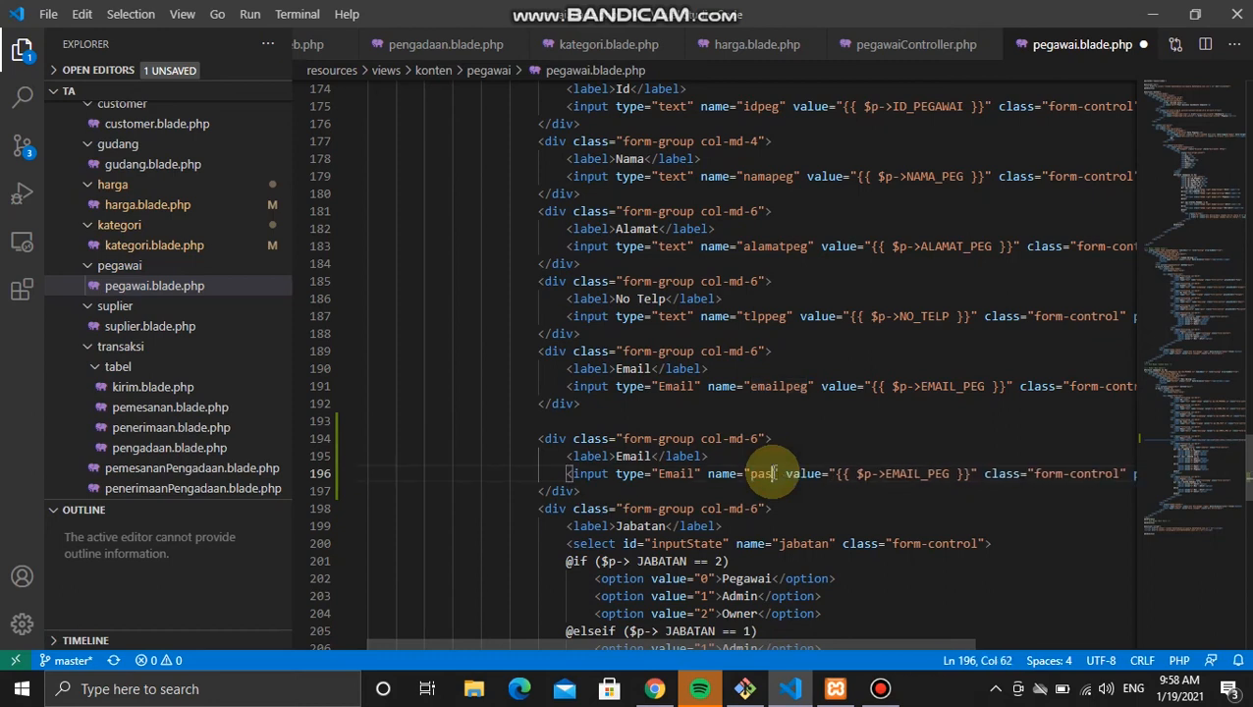
{"action": "double_click", "coordinate": [939, 473]}
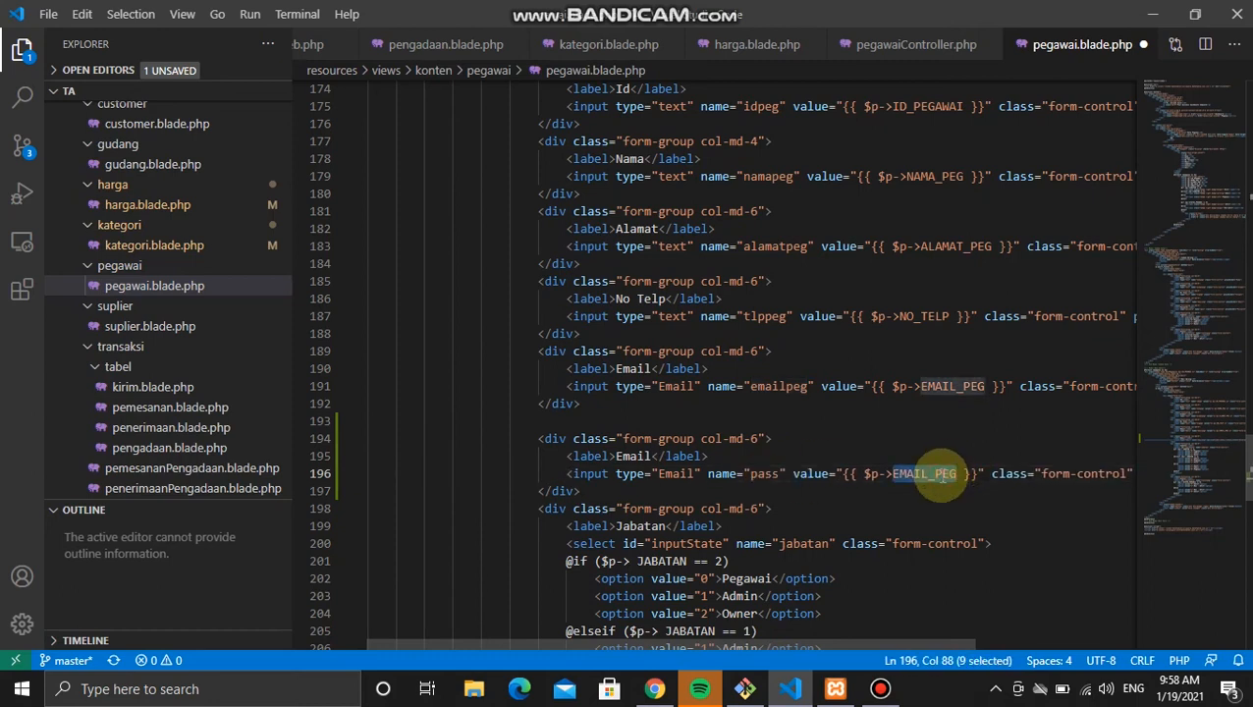
{"action": "type", "text": "PASSWORD"}
{"action": "double_click", "coordinate": [676, 473]}
{"action": "type", "text": "hidden"}
{"action": "key", "text": "ctrl+s"}
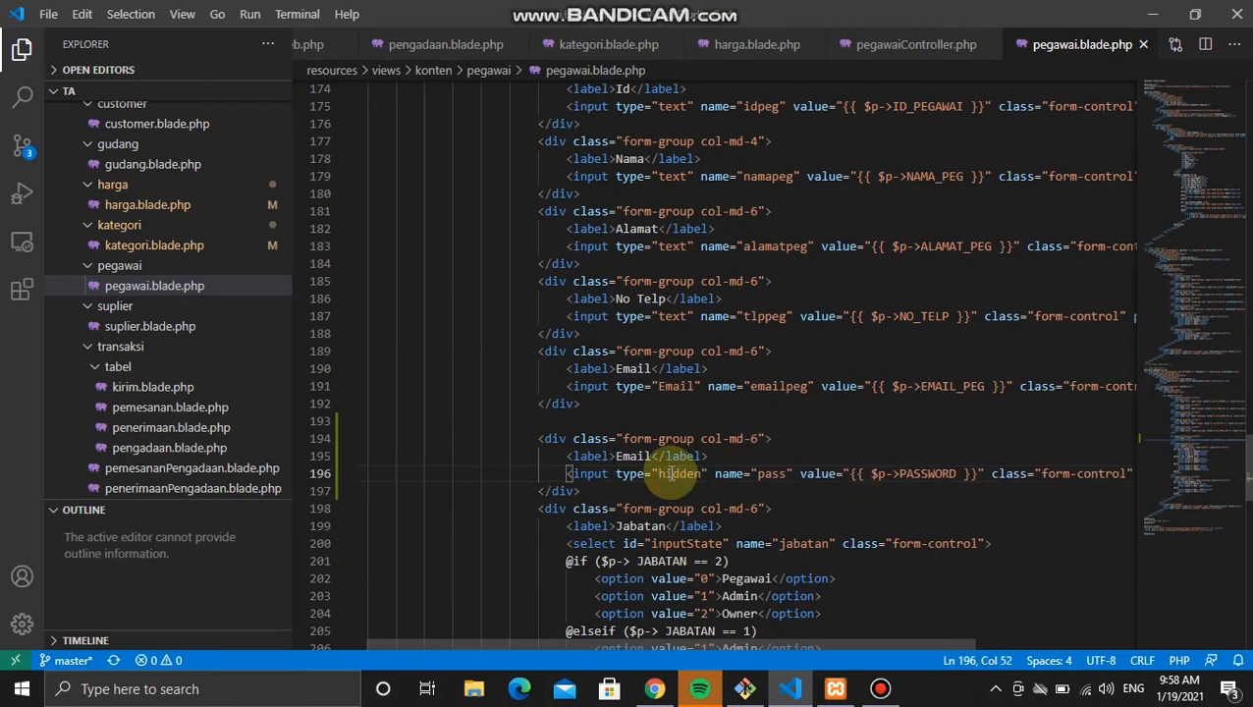
{"action": "key", "text": "alt+Tab"}
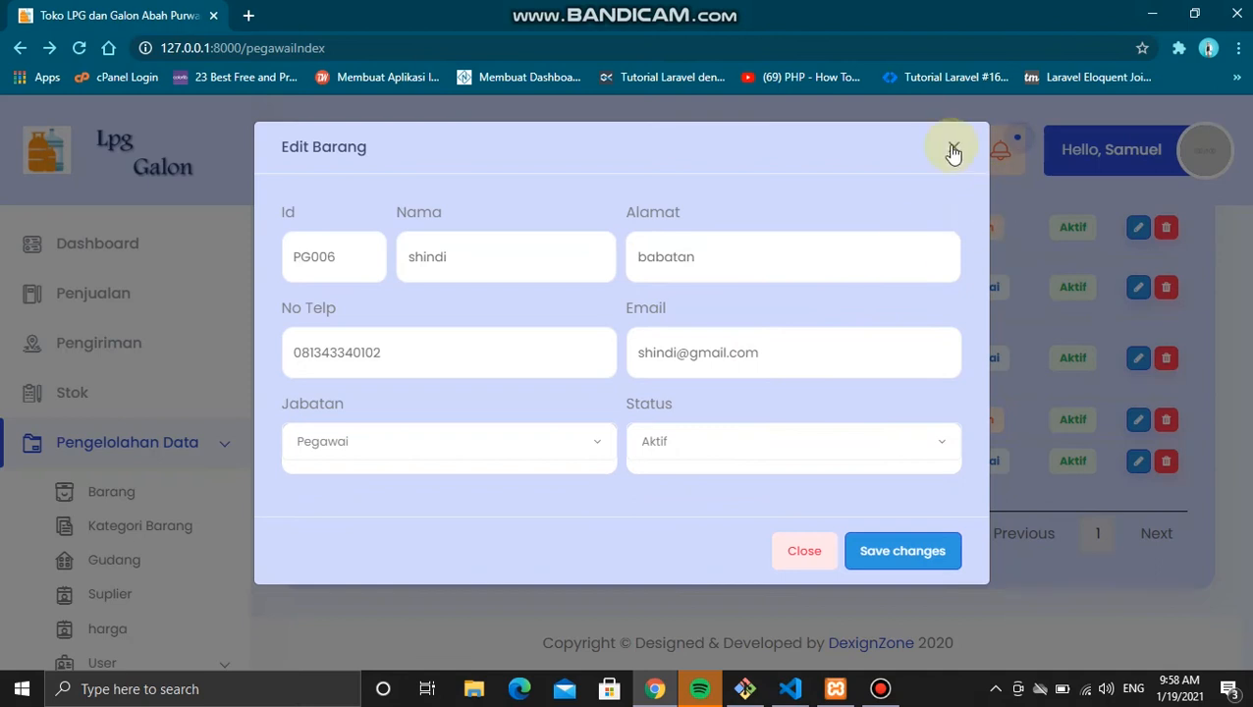
Step: Close the edit modal, reload Data Pegawai, and reopen PG006's edit form
{"action": "left_click", "coordinate": [952, 150]}
{"action": "left_click", "coordinate": [80, 49]}
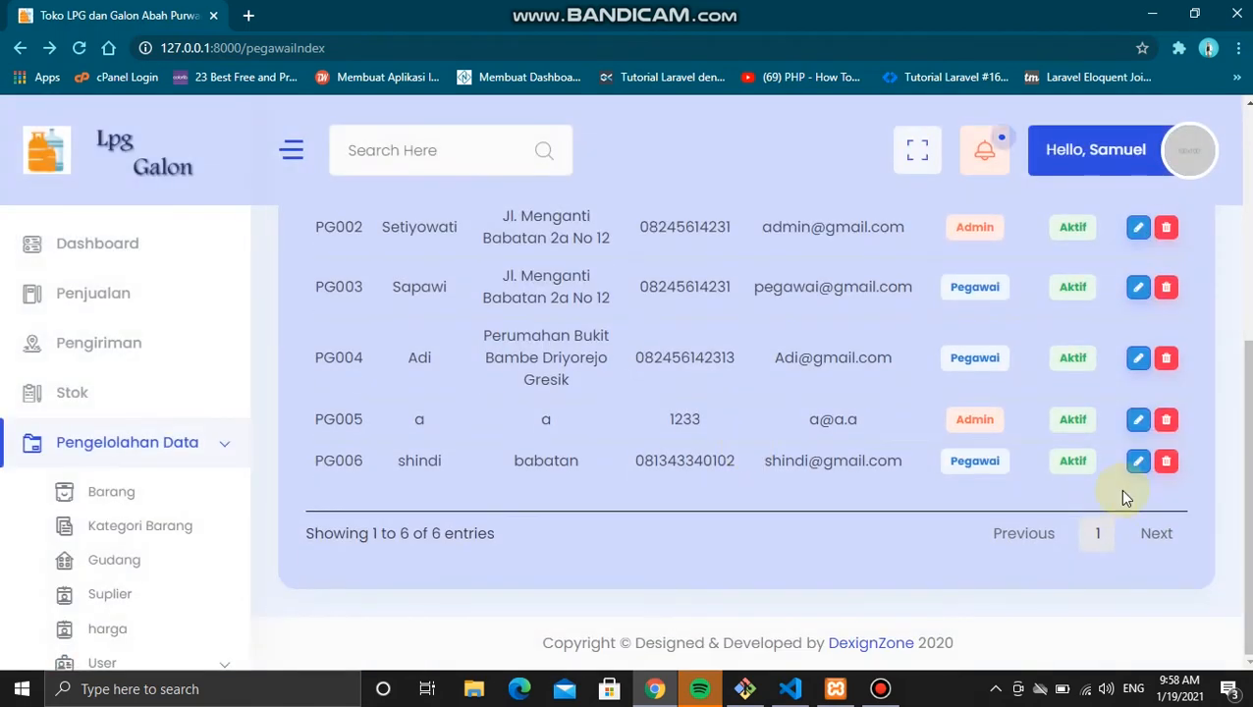
{"action": "left_click", "coordinate": [1137, 461]}
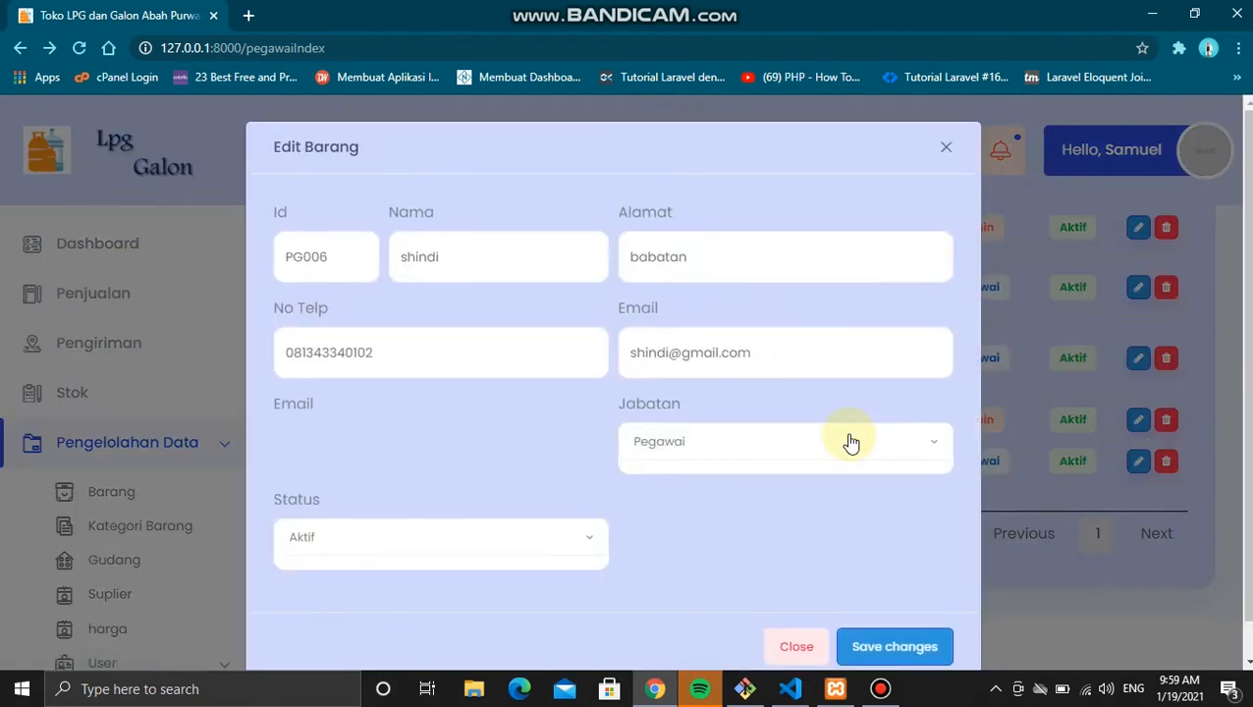
Step: Delete the leftover Email label above the pass input, then reload and reopen PG006's edit form
{"action": "key", "text": "alt+Tab"}
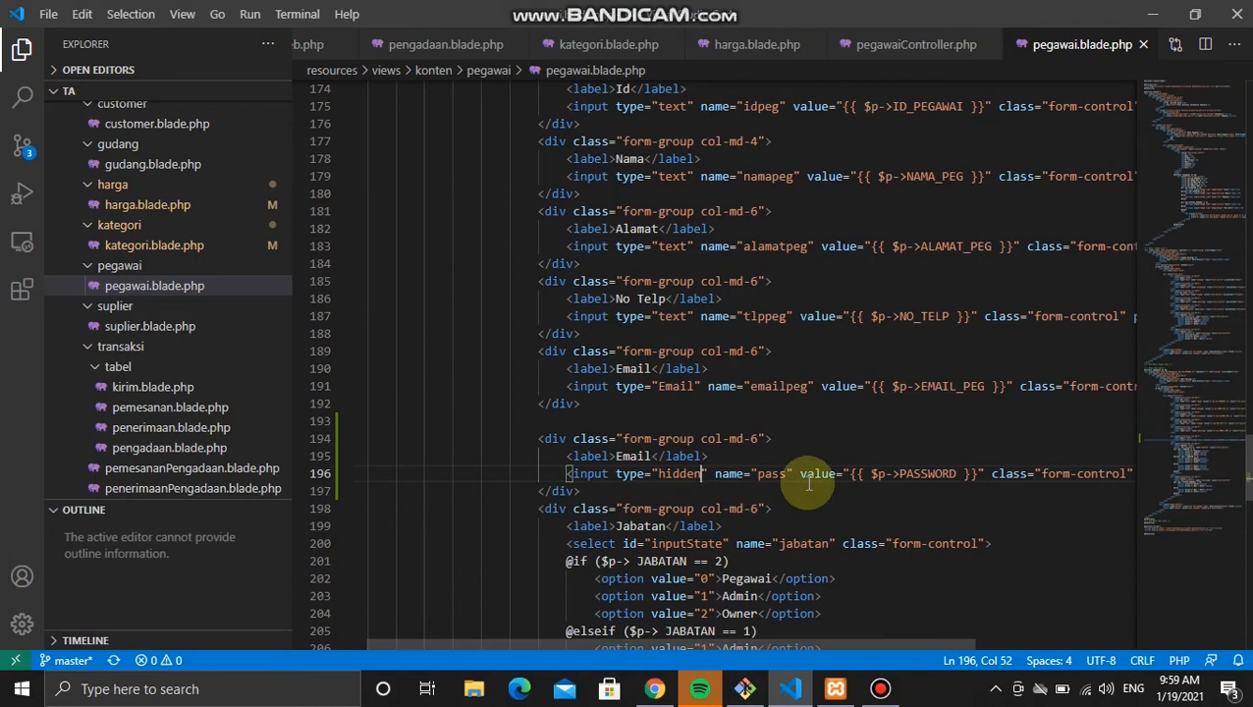
{"action": "scroll", "coordinate": [890, 497], "scroll_direction": "right", "scroll_amount": 2}
{"action": "left_click", "coordinate": [752, 457]}
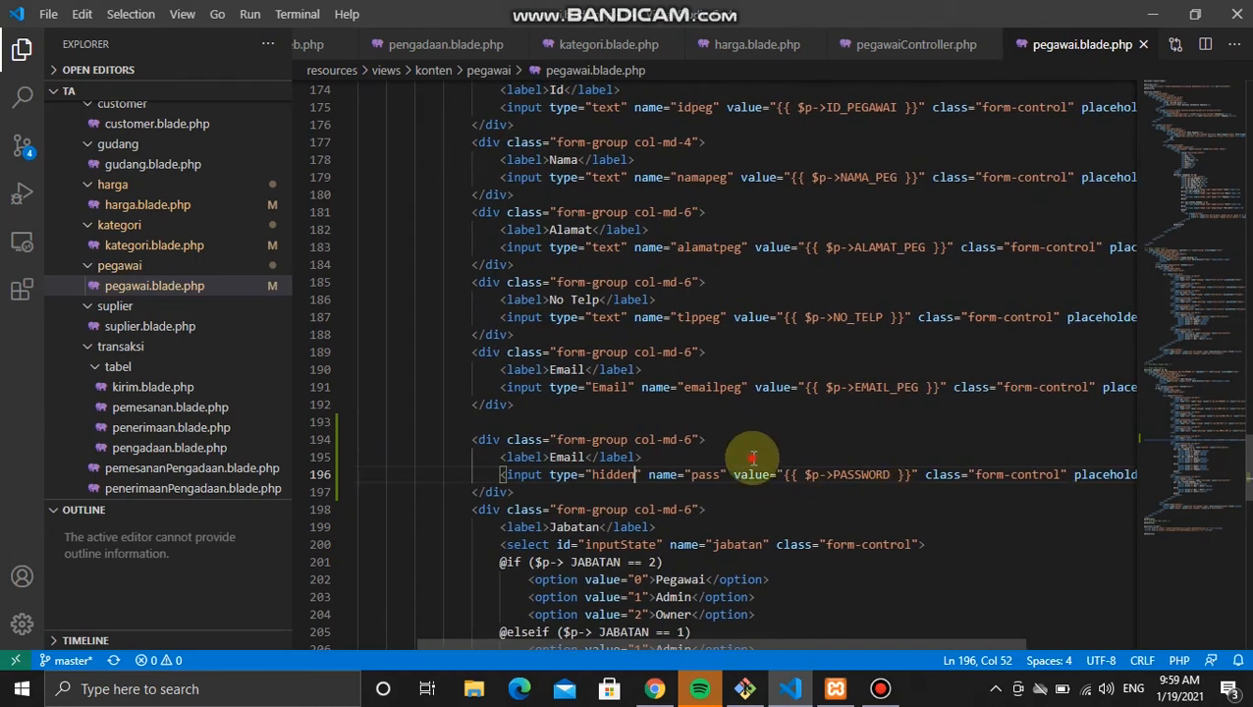
{"action": "left_click_drag", "start_coordinate": [756, 453], "coordinate": [756, 442]}
{"action": "key", "text": "Delete"}
{"action": "key", "text": "alt+Tab"}
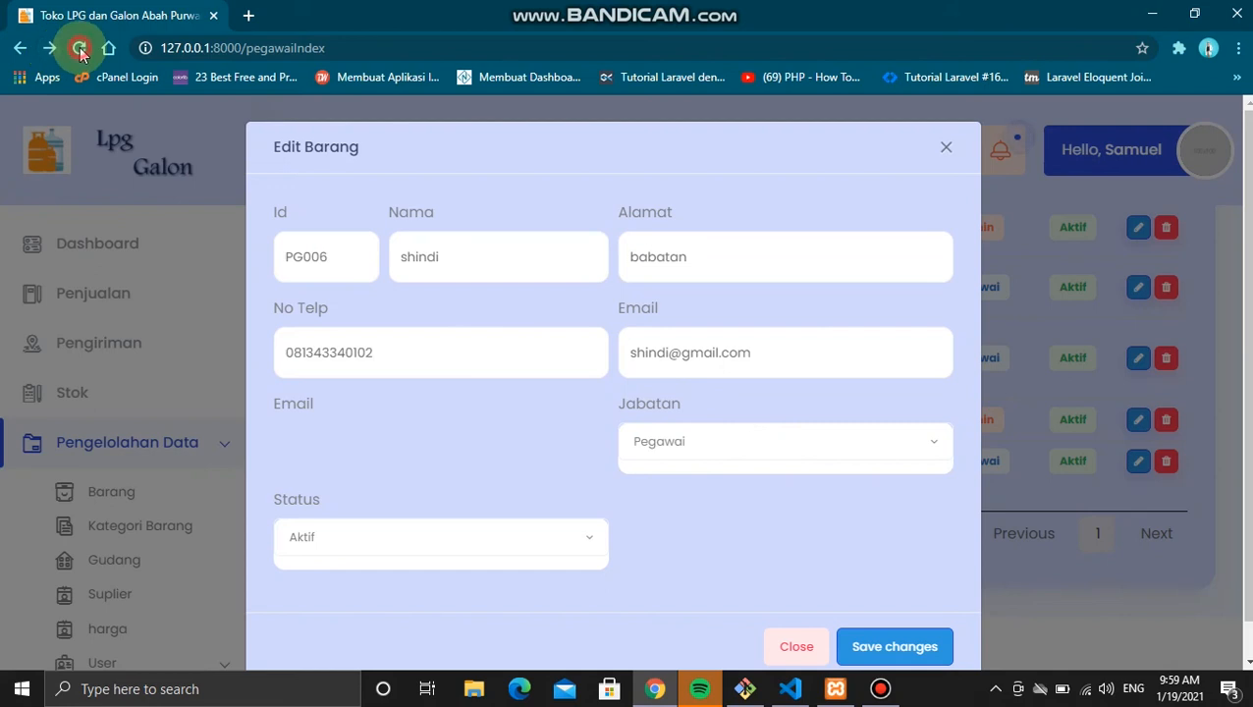
{"action": "left_click", "coordinate": [80, 49]}
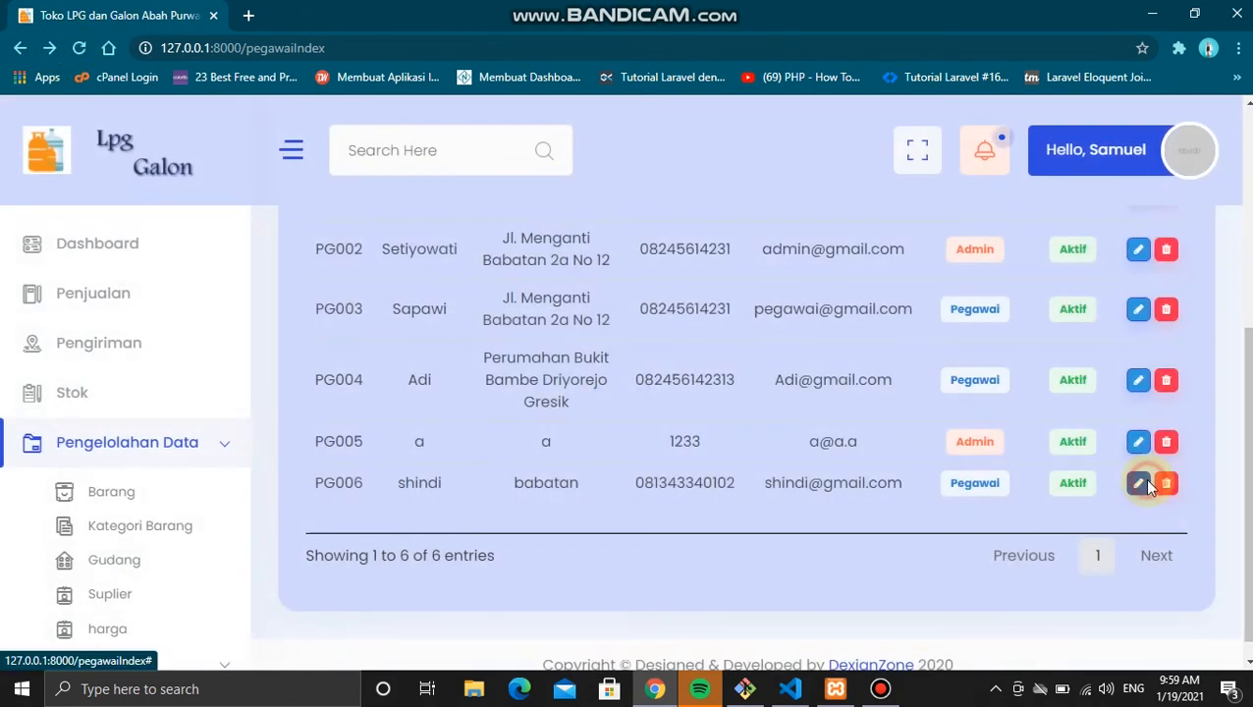
{"action": "left_click", "coordinate": [1139, 482]}
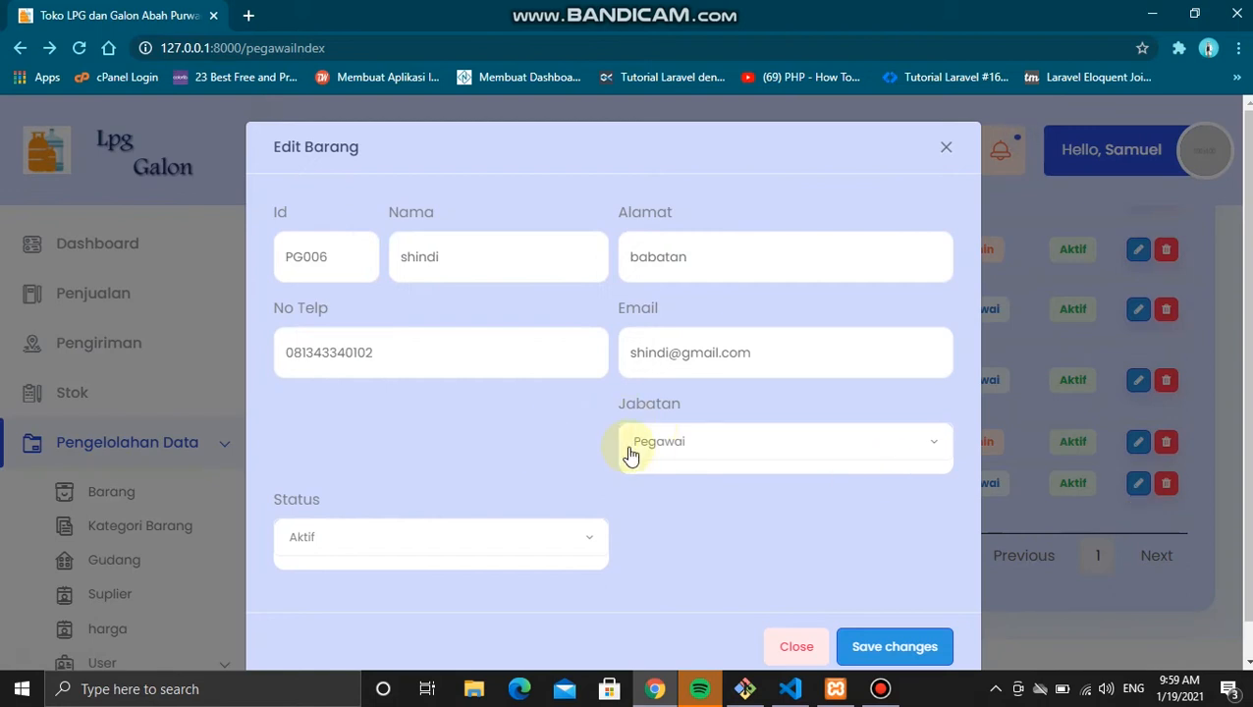
{"action": "key", "text": "alt+Tab"}
Step: Remove the extra wrapper div lines around the pass input, save the template, and reload
{"action": "left_click_drag", "start_coordinate": [732, 438], "coordinate": [734, 413]}
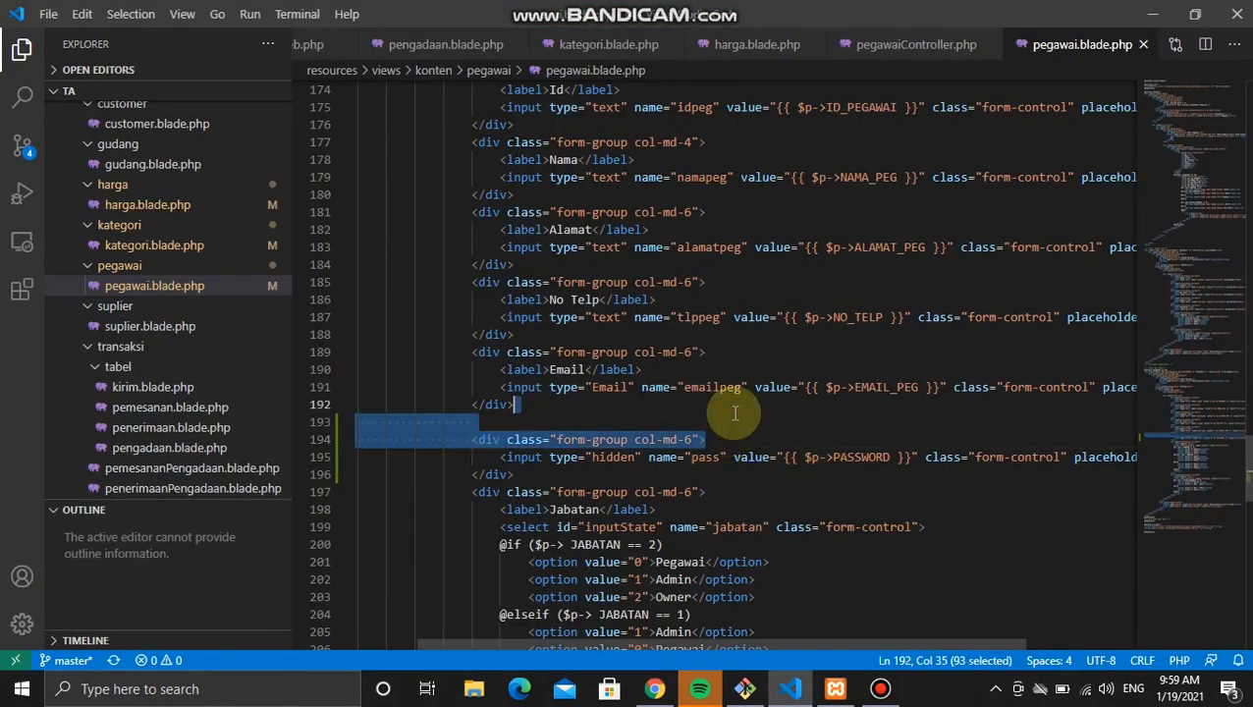
{"action": "key", "text": "BackSpace"}
{"action": "left_click_drag", "start_coordinate": [513, 439], "coordinate": [472, 438]}
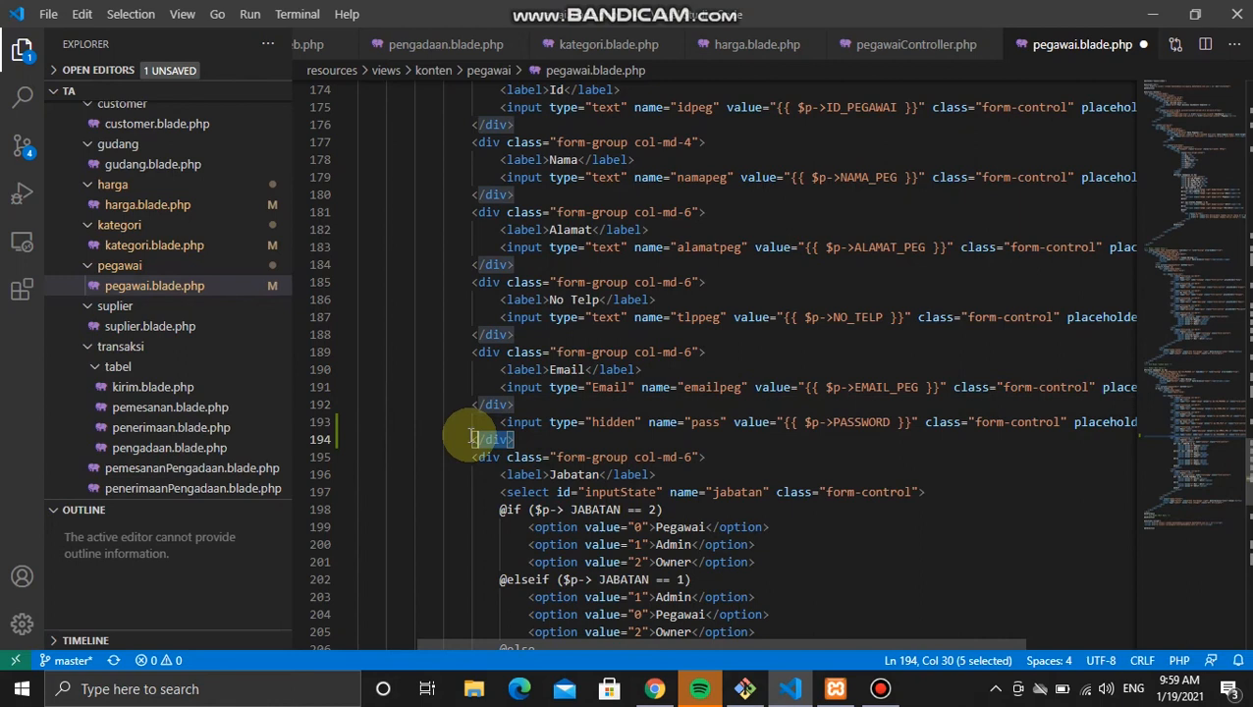
{"action": "key", "text": "BackSpace"}
{"action": "key", "text": "ctrl+s"}
{"action": "key", "text": "alt+Tab"}
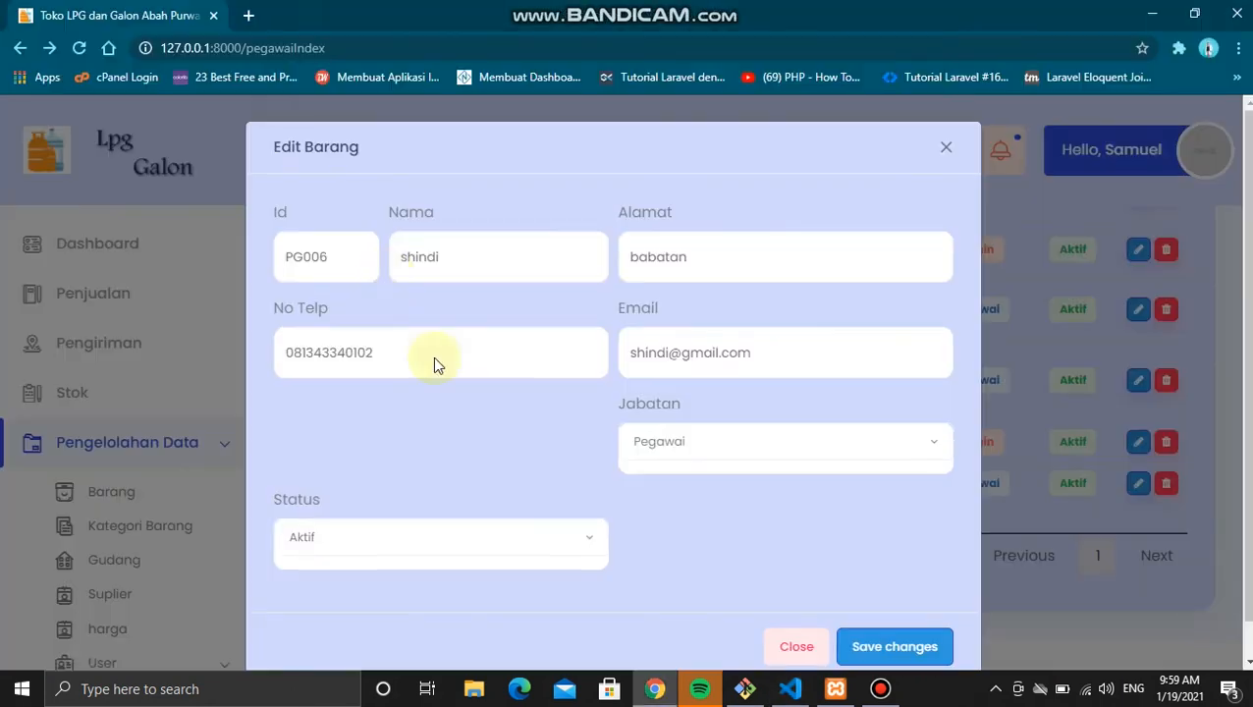
{"action": "left_click", "coordinate": [79, 47]}
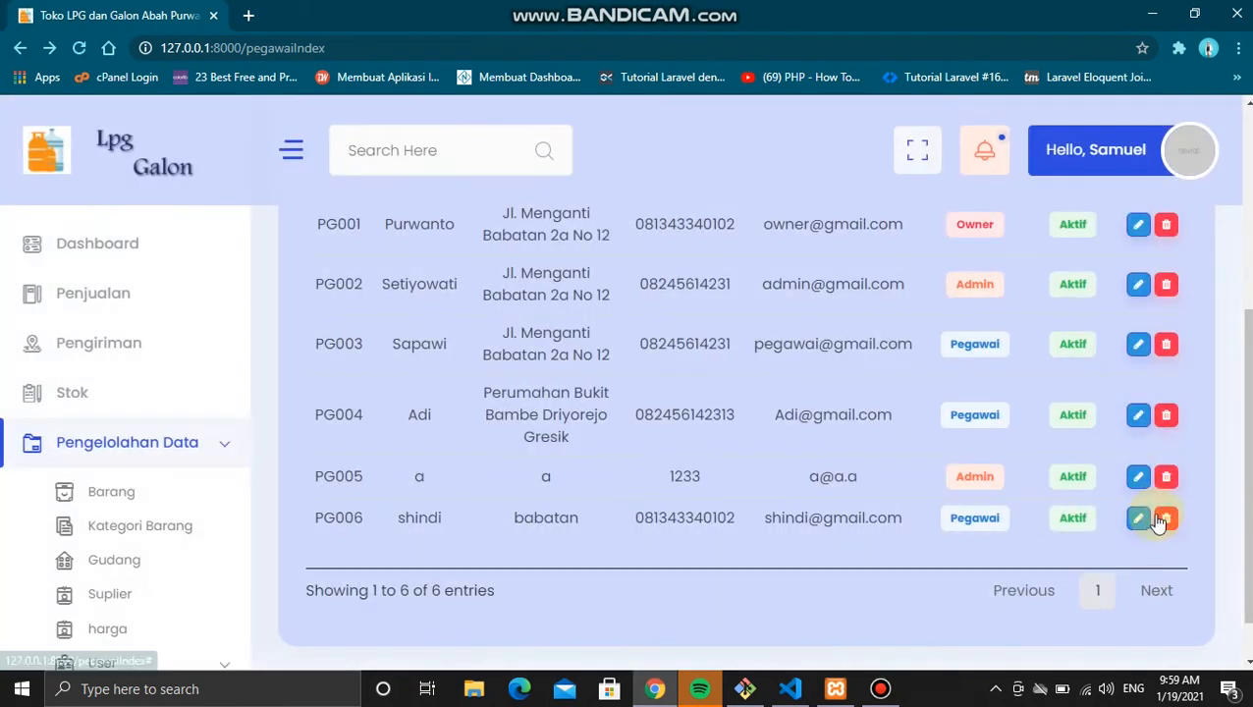
Step: Set employee PG006's Status to Non - Aktif and save the changes
{"action": "left_click", "coordinate": [1136, 517]}
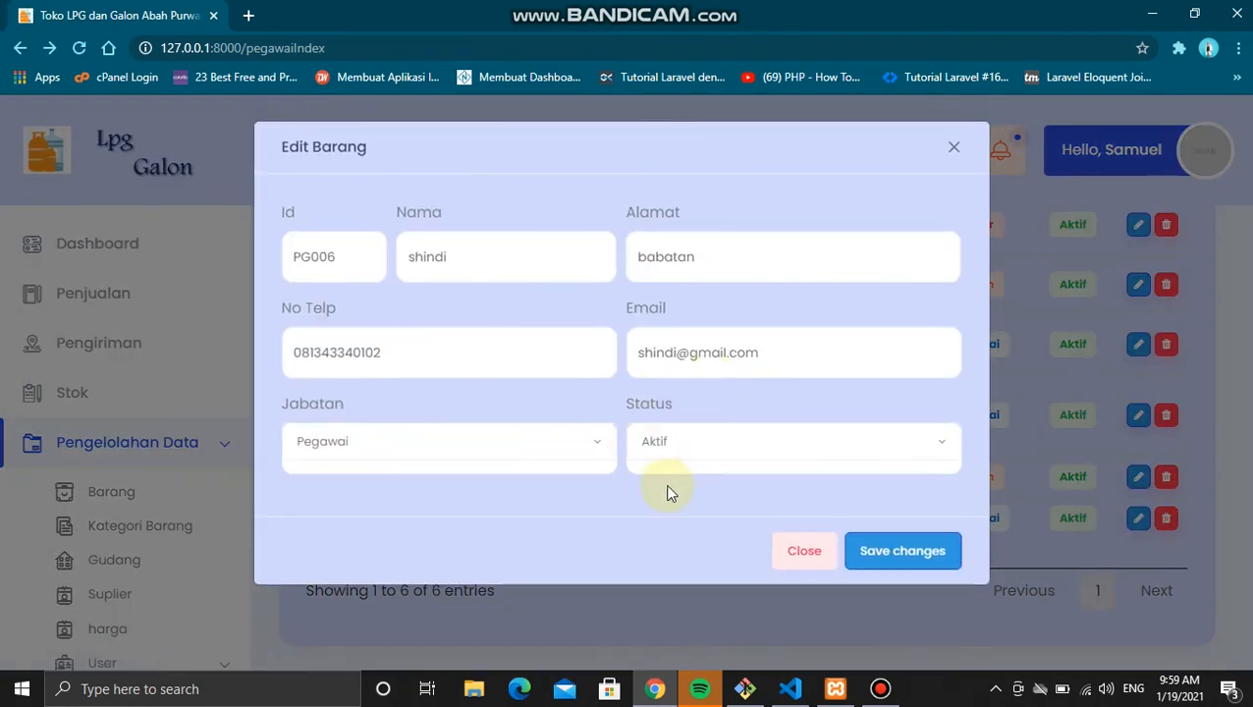
{"action": "left_click", "coordinate": [710, 463]}
{"action": "left_click", "coordinate": [717, 481]}
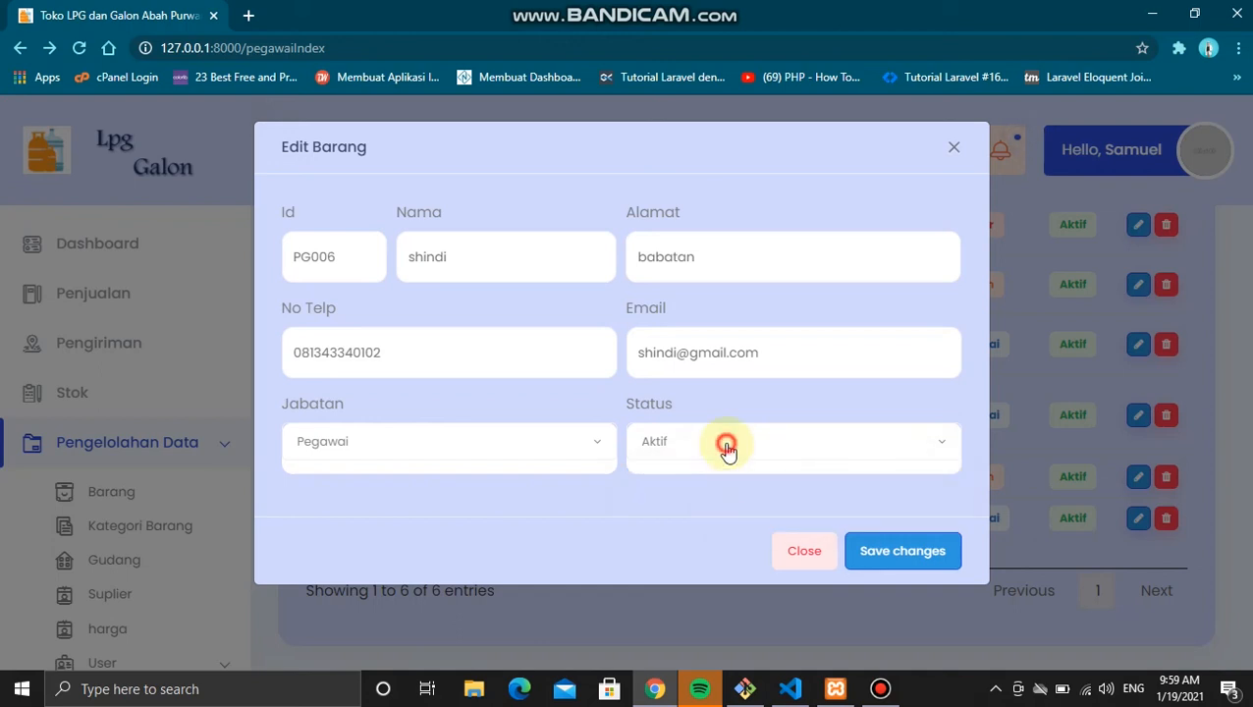
{"action": "left_click", "coordinate": [726, 447]}
{"action": "left_click", "coordinate": [710, 510]}
{"action": "left_click", "coordinate": [880, 552]}
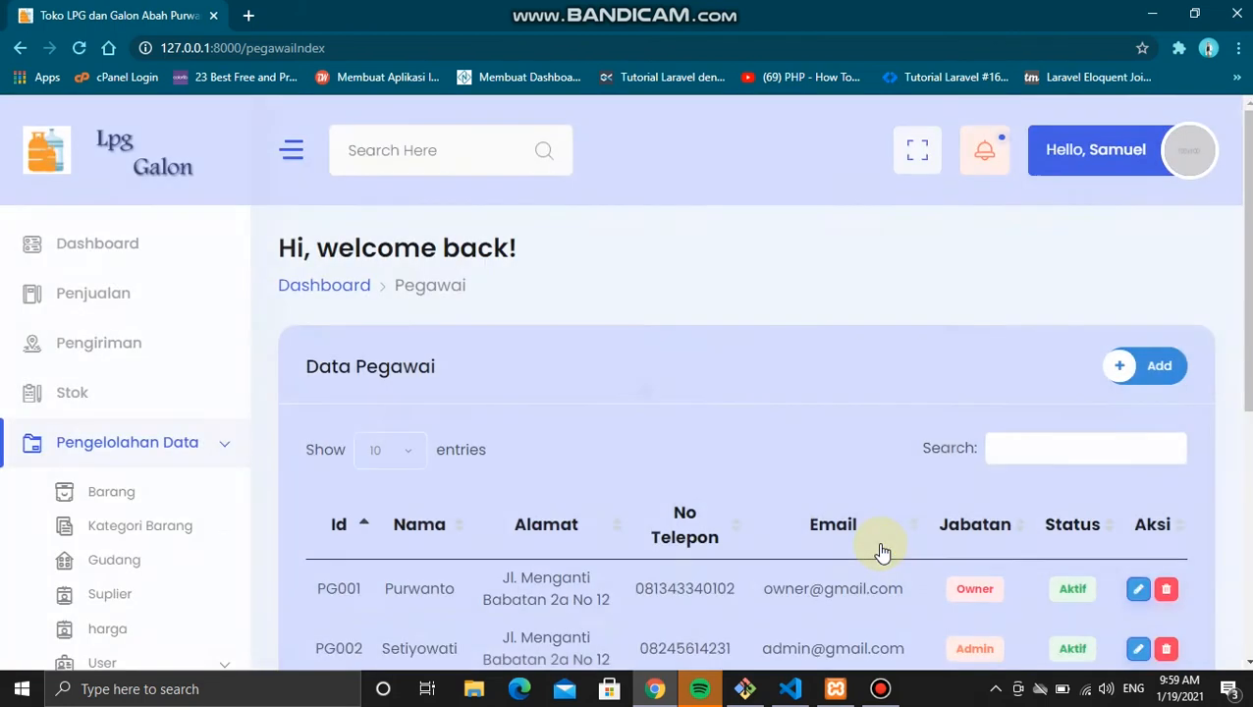
{"action": "scroll", "coordinate": [881, 552], "scroll_direction": "down", "scroll_amount": 4}
Step: Correct the STATUS_PEGAWAI field name on line 67 of pegawai.blade.php, save, and reload the list
{"action": "key", "text": "alt+Tab"}
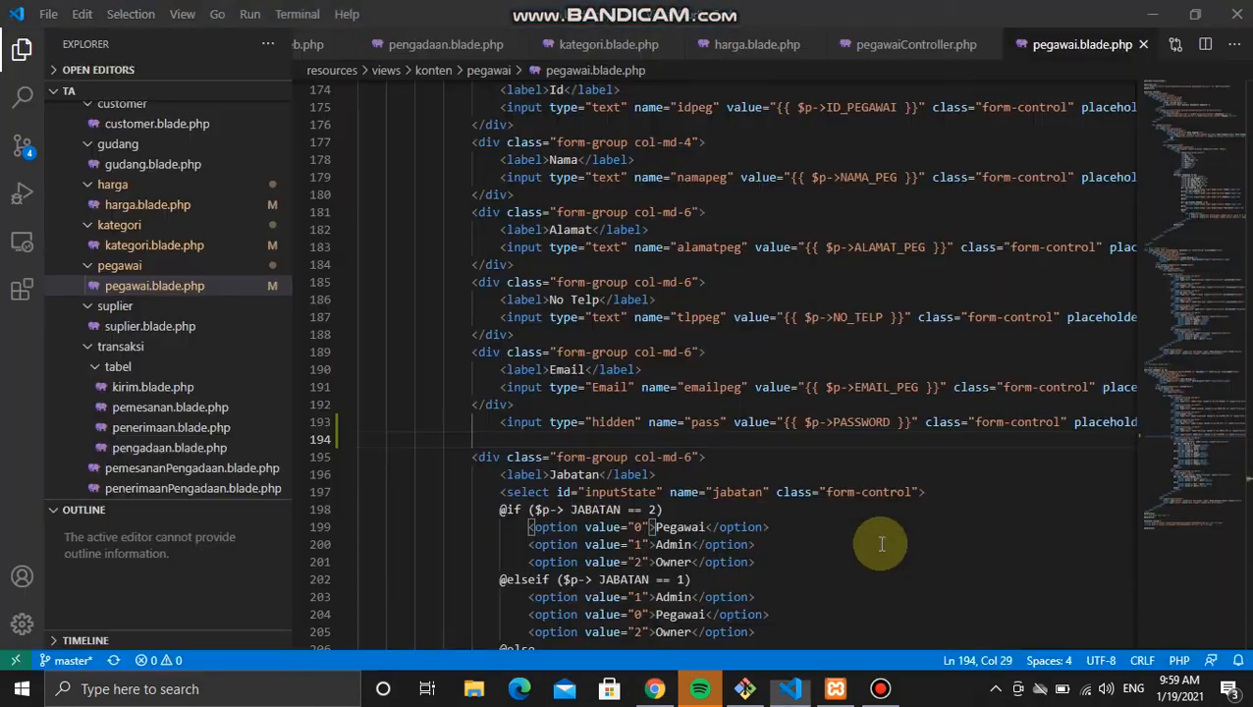
{"action": "scroll", "coordinate": [880, 545], "scroll_direction": "up", "scroll_amount": 20}
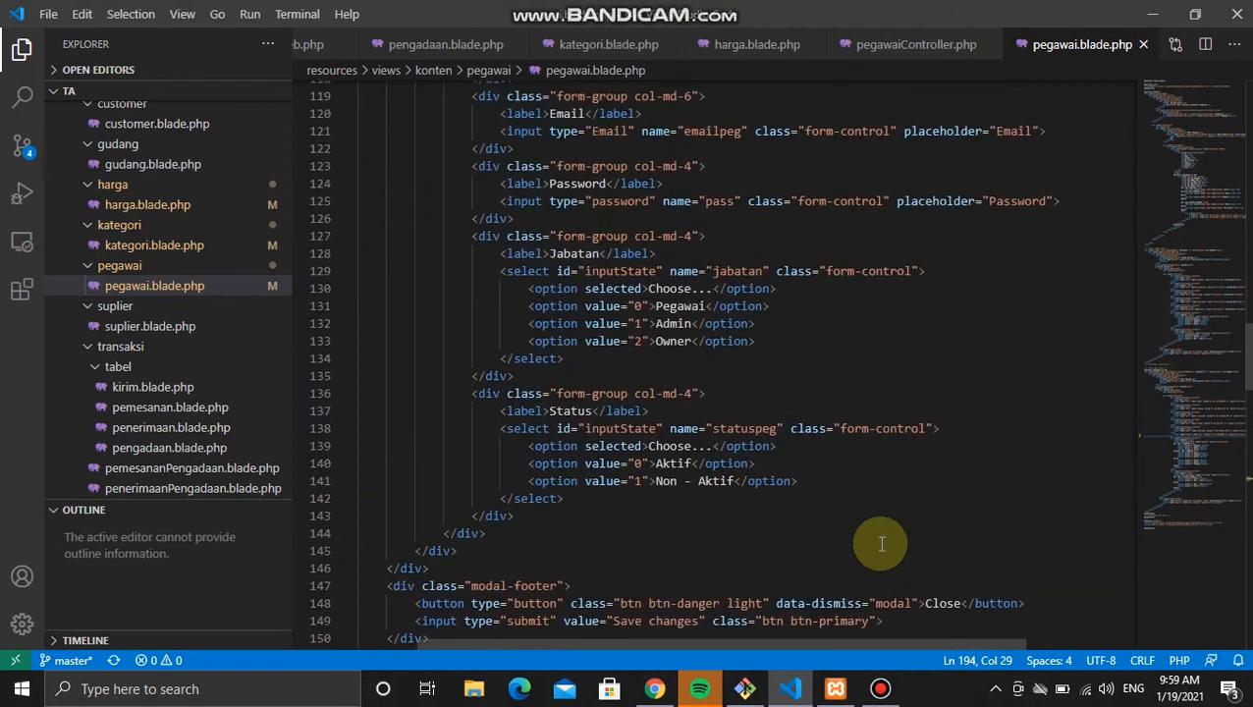
{"action": "scroll", "coordinate": [881, 545], "scroll_direction": "up", "scroll_amount": 10}
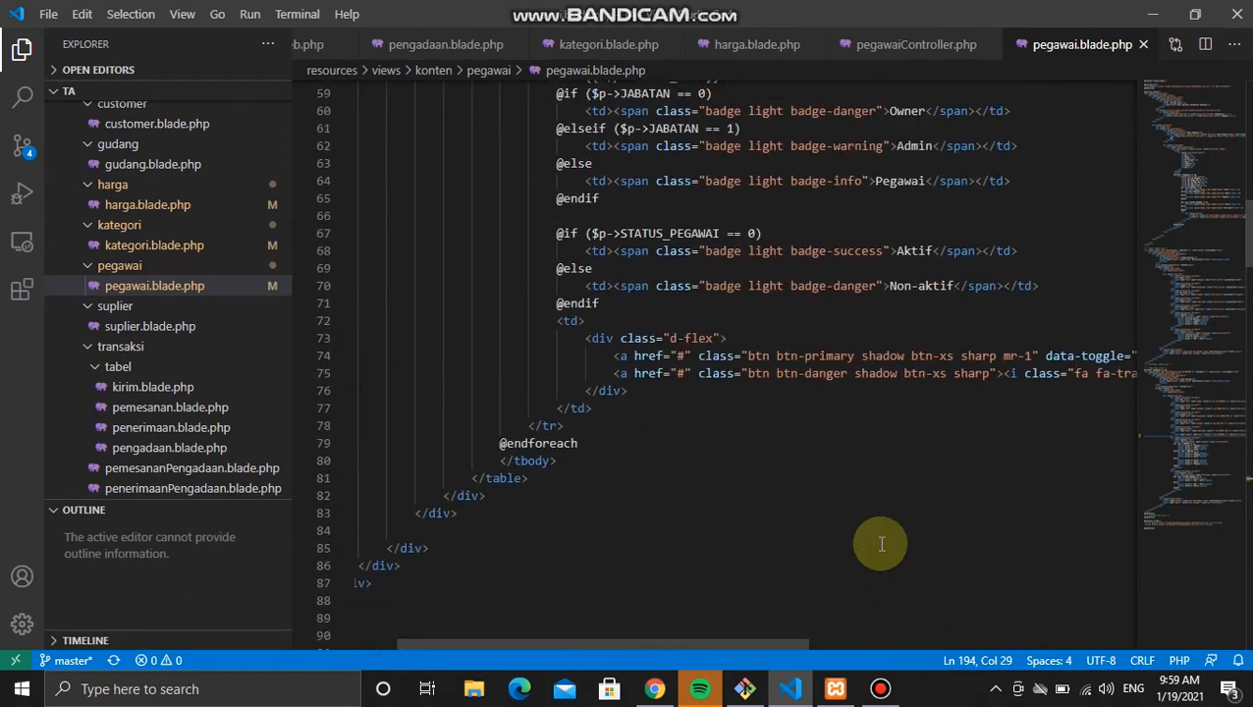
{"action": "scroll", "coordinate": [881, 545], "scroll_direction": "up", "scroll_amount": 1}
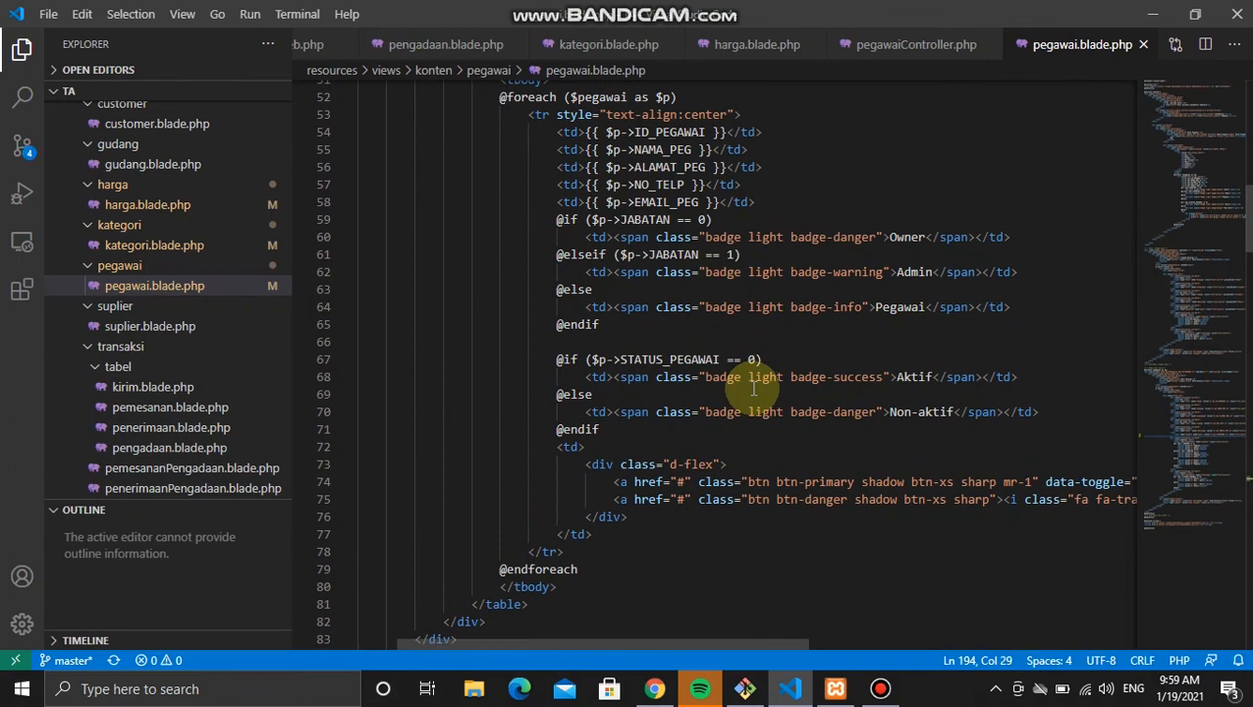
{"action": "left_click", "coordinate": [715, 354]}
{"action": "key", "text": "BackSpace"}
{"action": "key", "text": "BackSpace"}
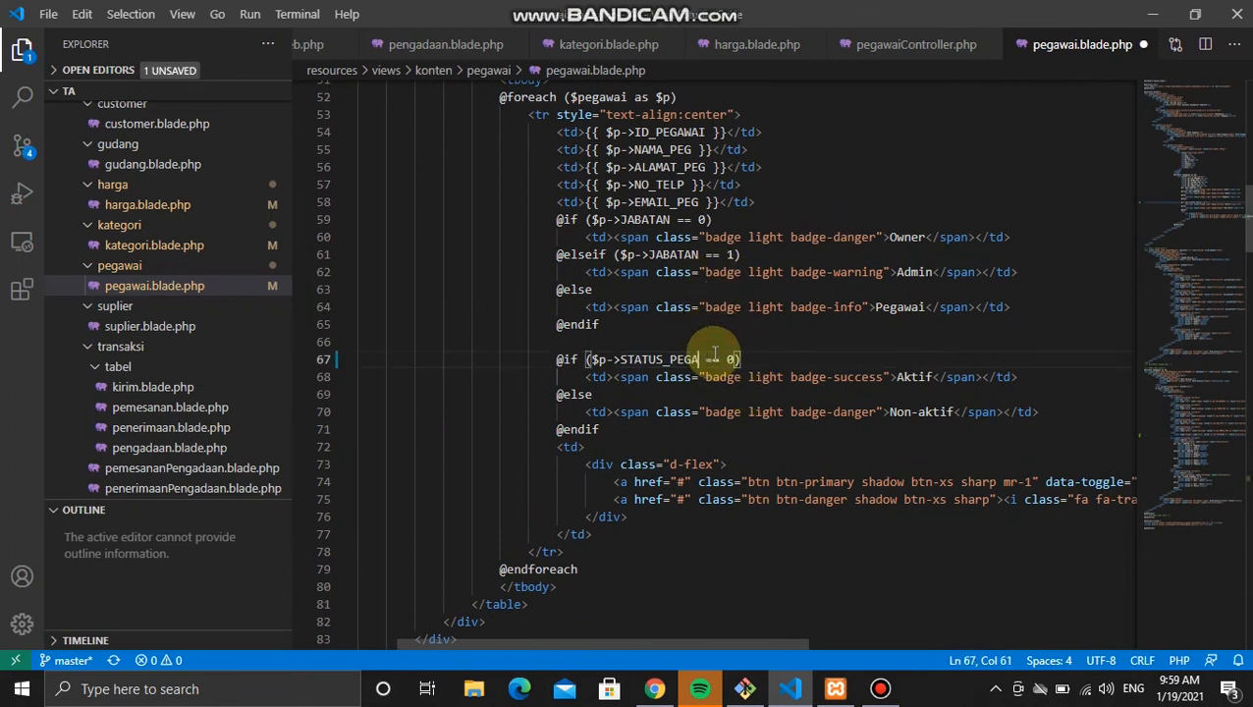
{"action": "key", "text": "ctrl+s"}
{"action": "key", "text": "alt+Tab"}
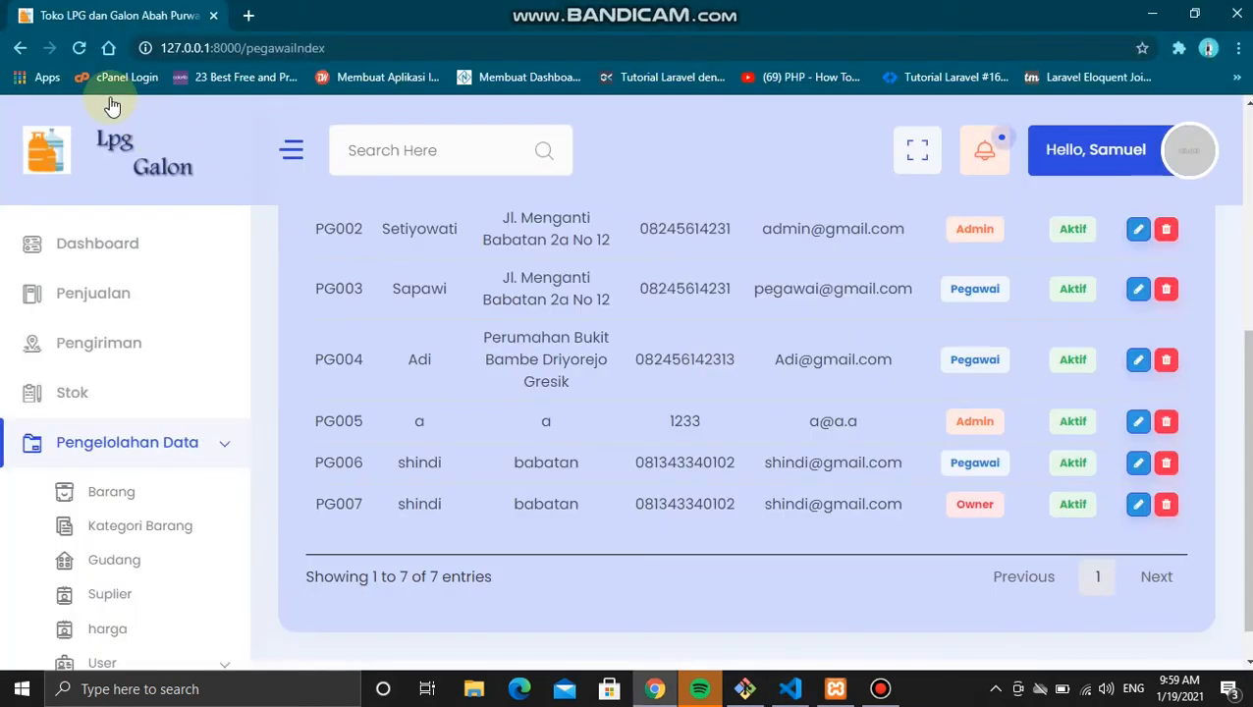
{"action": "left_click", "coordinate": [79, 49]}
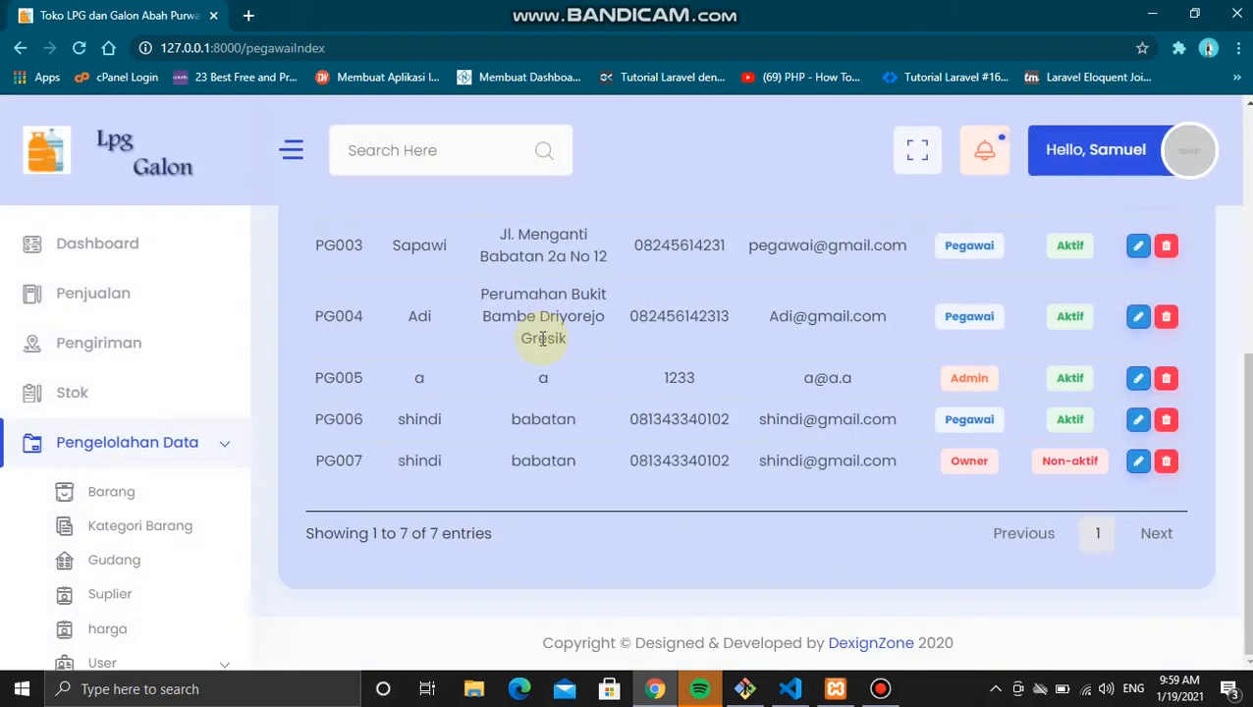
Step: On the Customer page, set customer C0001 (Umum) to Non - Aktif and save
{"action": "scroll", "coordinate": [164, 443], "scroll_direction": "down", "scroll_amount": 2}
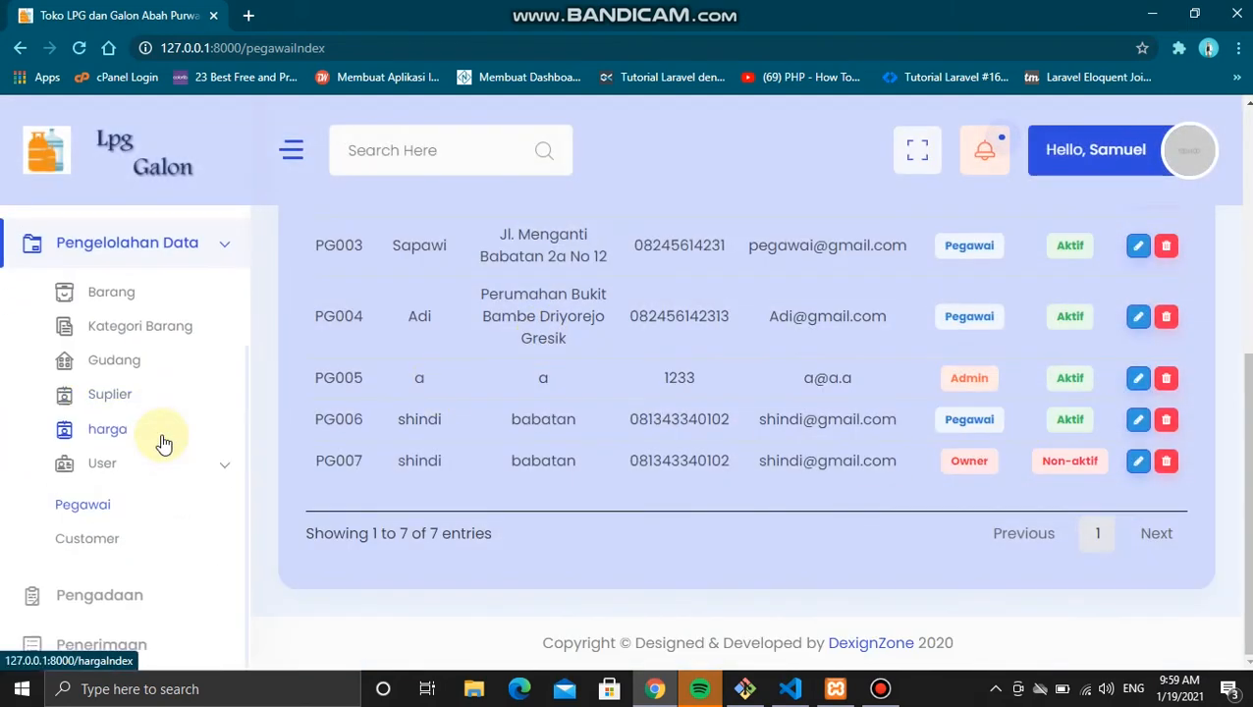
{"action": "left_click", "coordinate": [106, 538]}
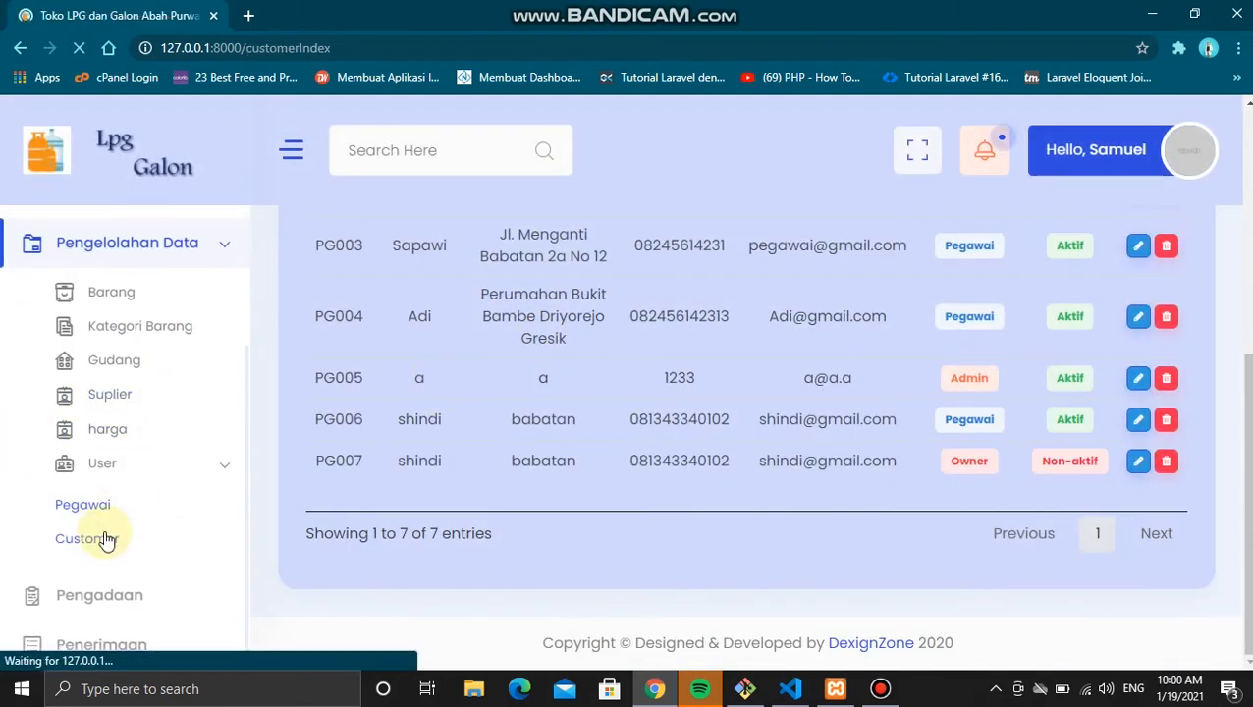
{"action": "scroll", "coordinate": [406, 482], "scroll_direction": "down", "scroll_amount": 3}
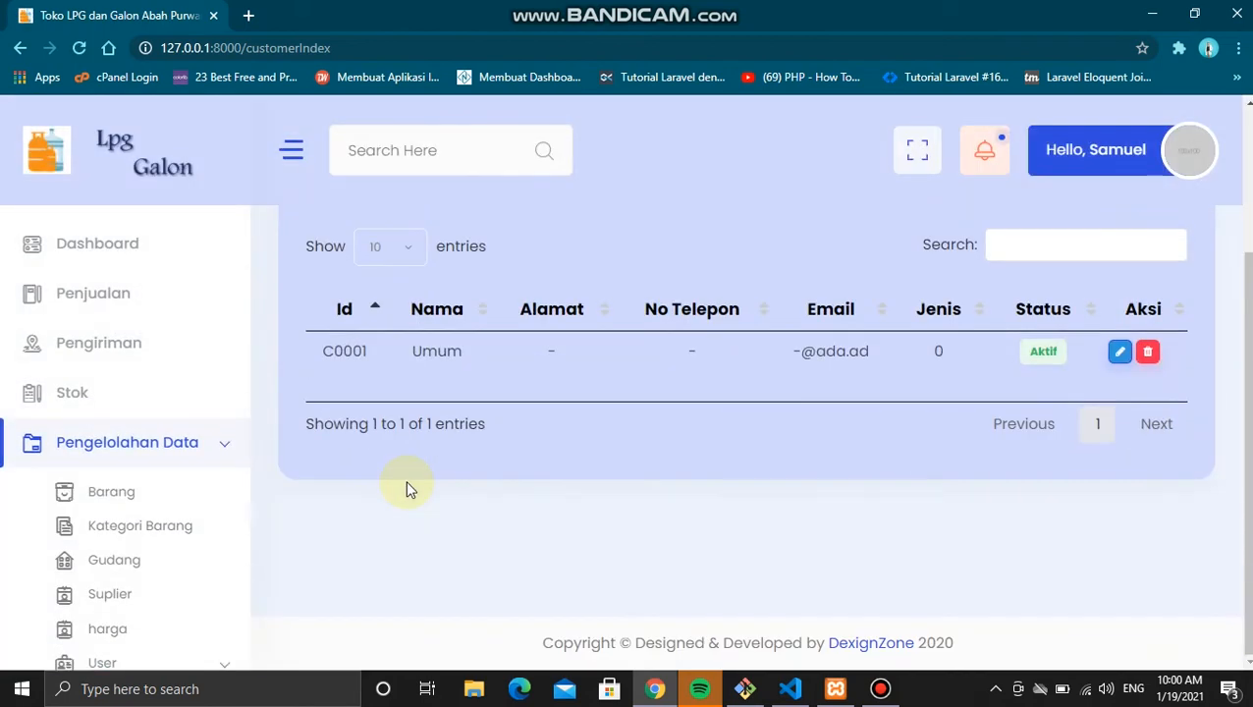
{"action": "scroll", "coordinate": [407, 482], "scroll_direction": "up", "scroll_amount": 3}
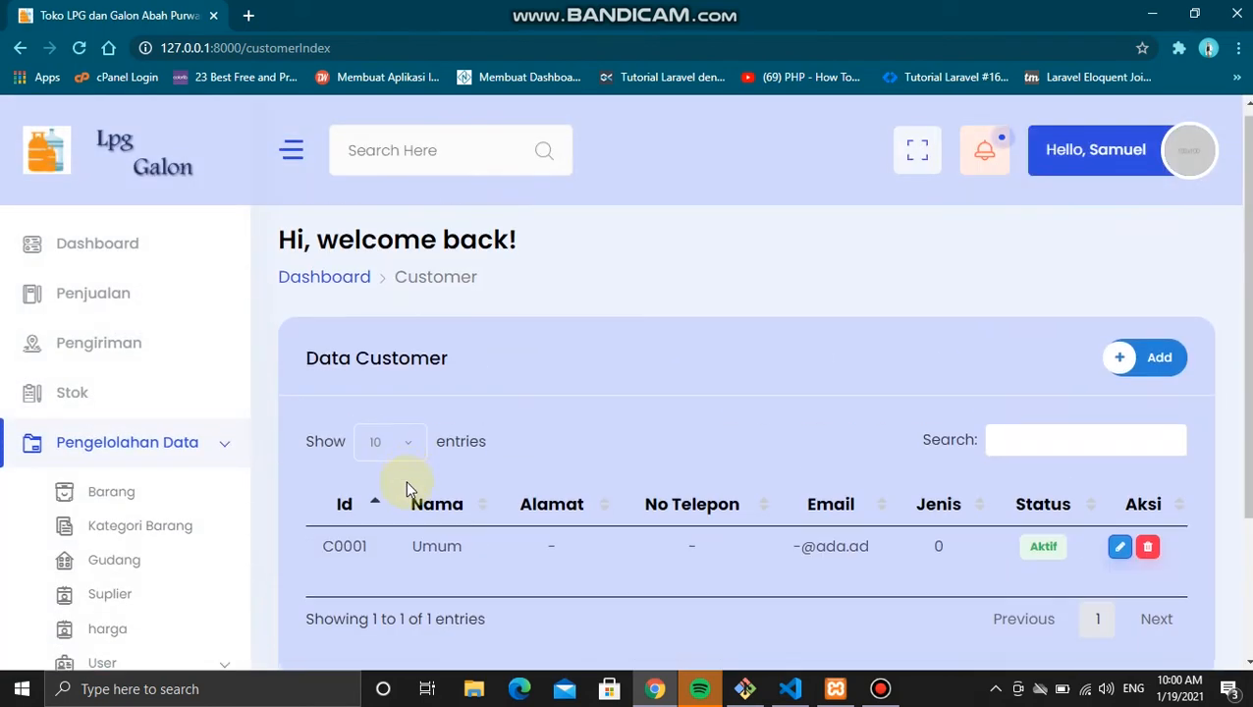
{"action": "left_click", "coordinate": [1119, 555]}
{"action": "left_click", "coordinate": [805, 453]}
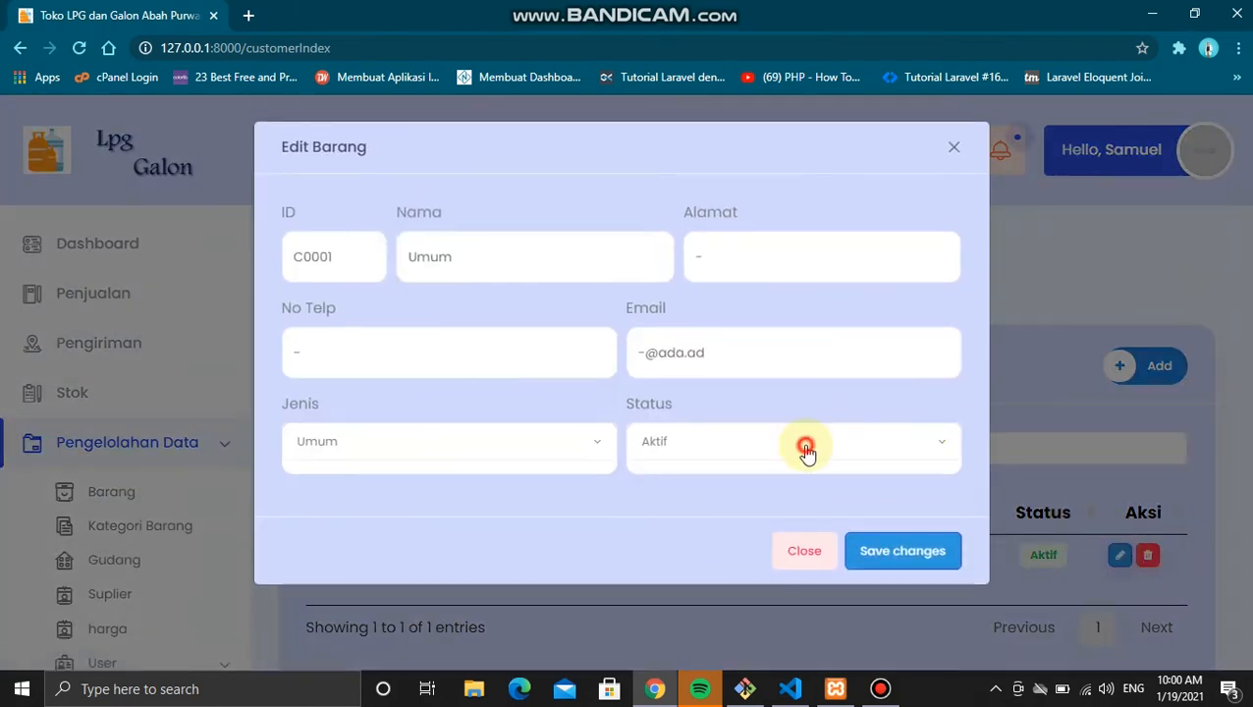
{"action": "left_click", "coordinate": [737, 507]}
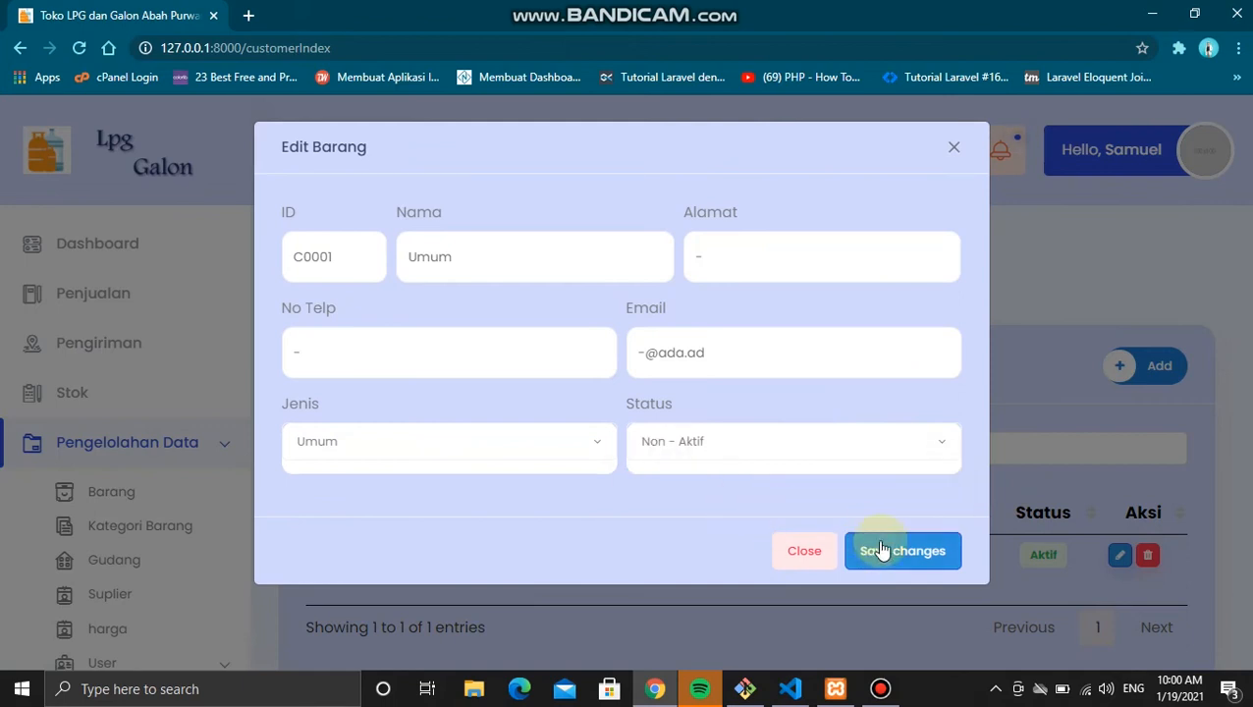
{"action": "left_click", "coordinate": [893, 553]}
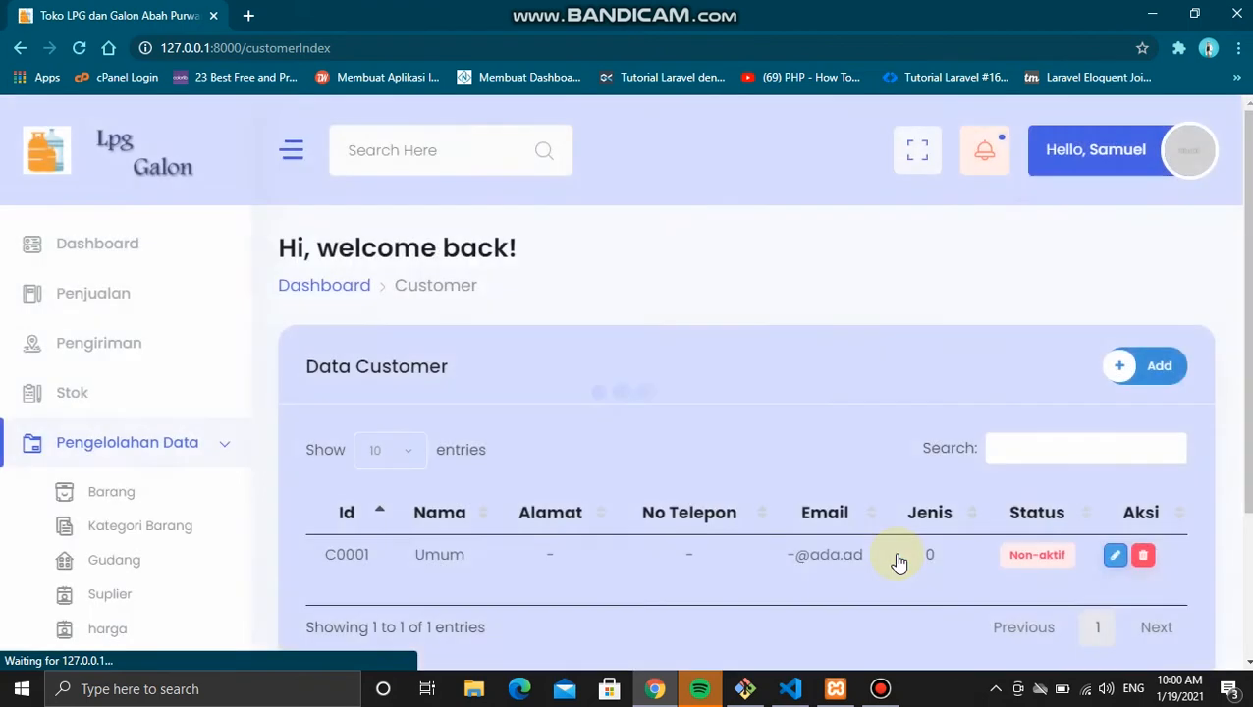
{"action": "scroll", "coordinate": [895, 561], "scroll_direction": "down", "scroll_amount": 1}
Step: Start a new customer and fill in the customer's name, address, phone number and e-mail
{"action": "left_click", "coordinate": [1129, 294]}
{"action": "left_click", "coordinate": [505, 262]}
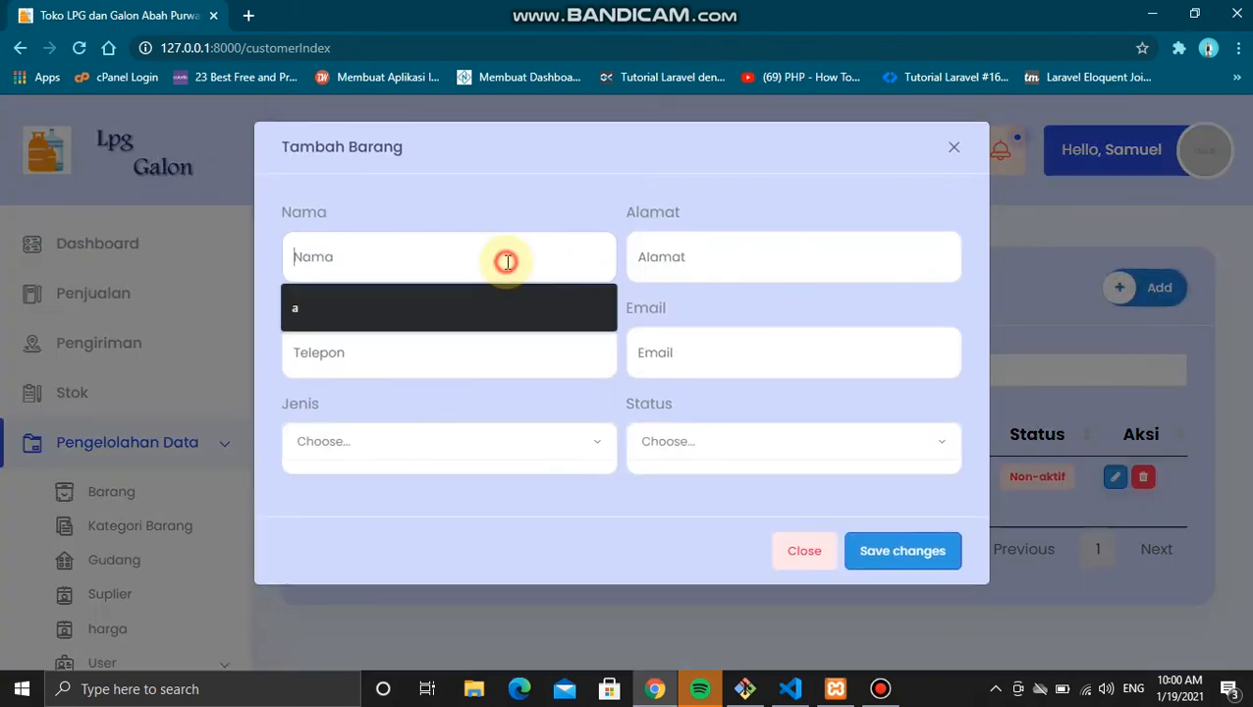
{"action": "type", "text": "putri"}
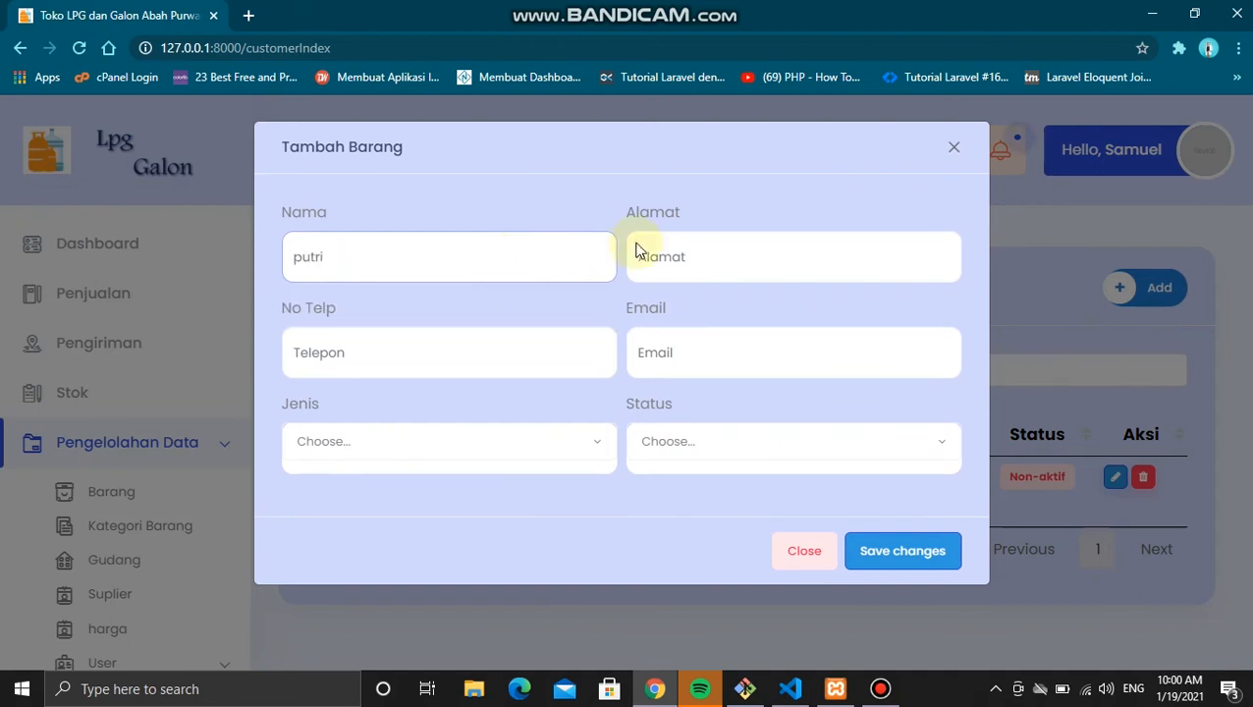
{"action": "left_click", "coordinate": [699, 246]}
{"action": "type", "text": "putri"}
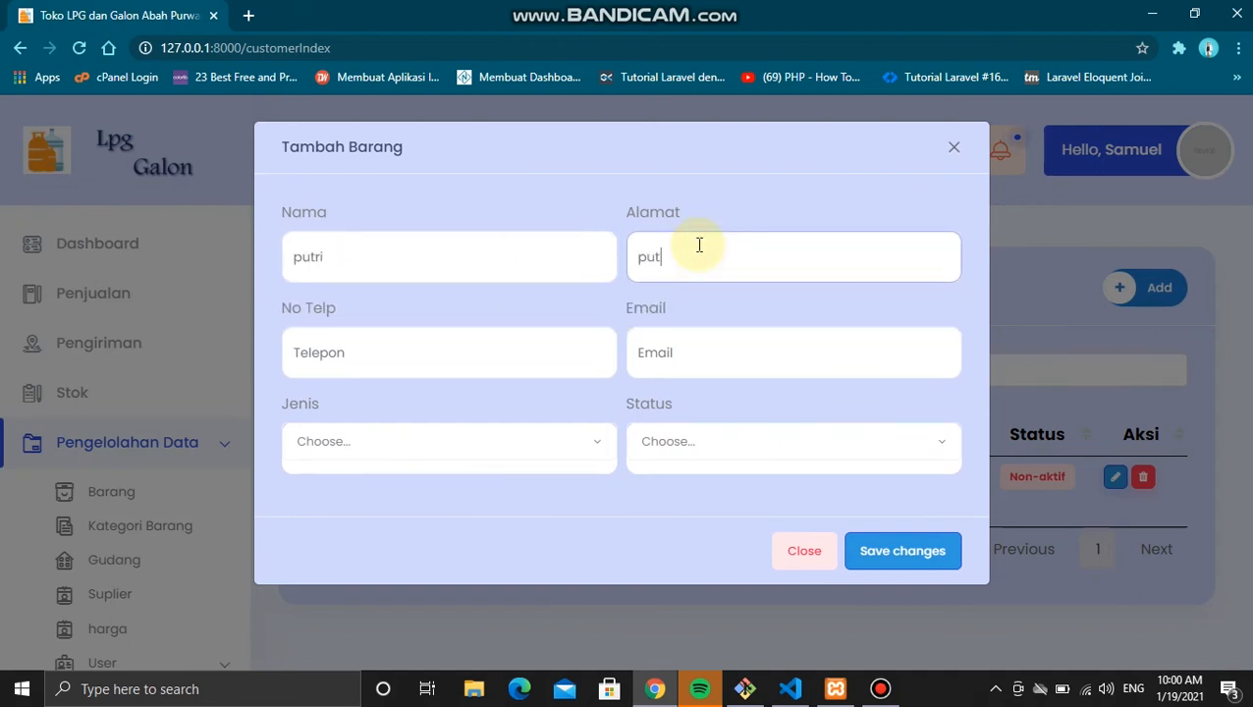
{"action": "key", "text": "BackSpace"}
{"action": "key", "text": "BackSpace"}
{"action": "key", "text": "BackSpace"}
{"action": "key", "text": "BackSpace"}
{"action": "key", "text": "BackSpace"}
{"action": "type", "text": "wiyung"}
{"action": "left_click", "coordinate": [497, 352]}
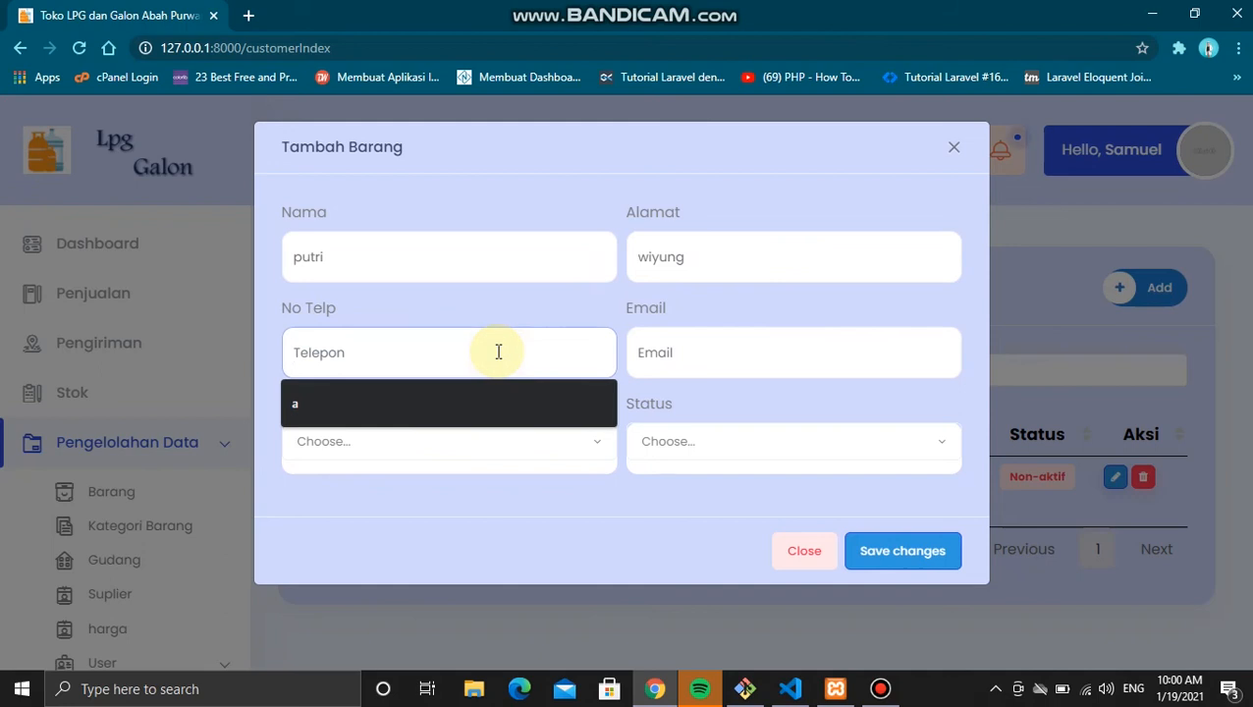
{"action": "type", "text": "08123"}
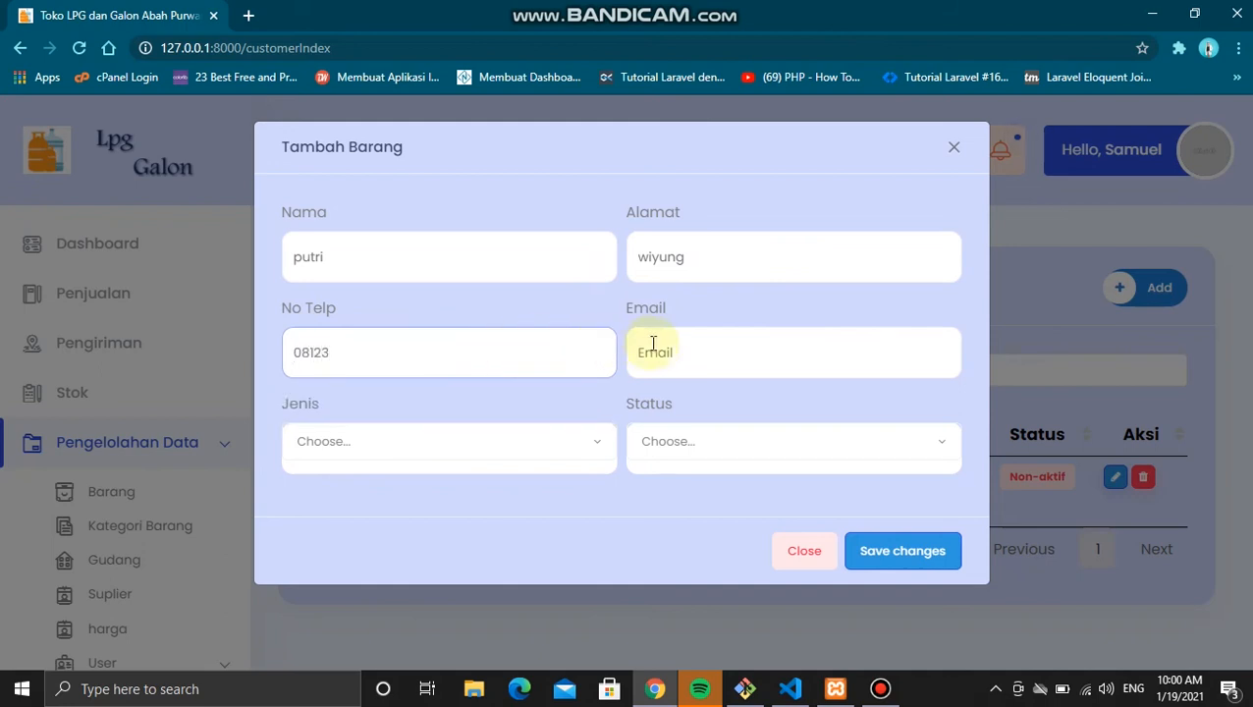
{"action": "left_click", "coordinate": [653, 343]}
{"action": "type", "text": "p"}
{"action": "key", "text": "Down"}
{"action": "key", "text": "Return"}
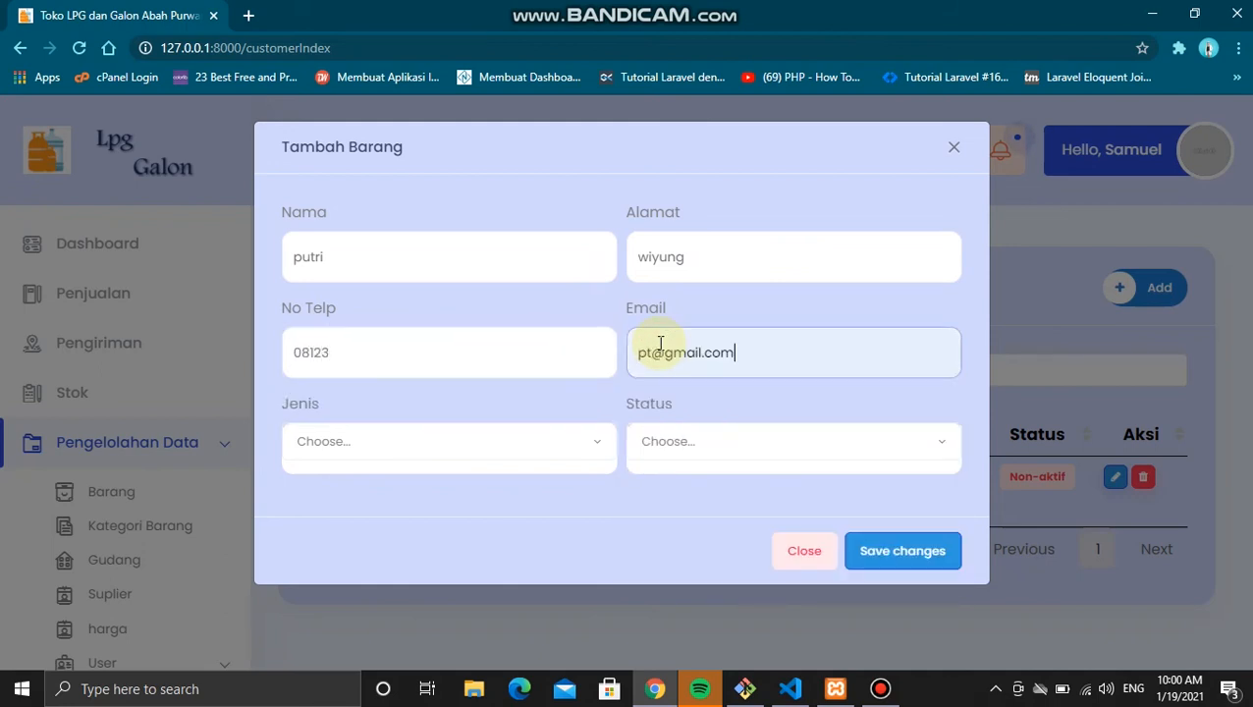
Step: Set the new customer's Jenis to Agen and Status to Aktif, and save
{"action": "left_click", "coordinate": [448, 457]}
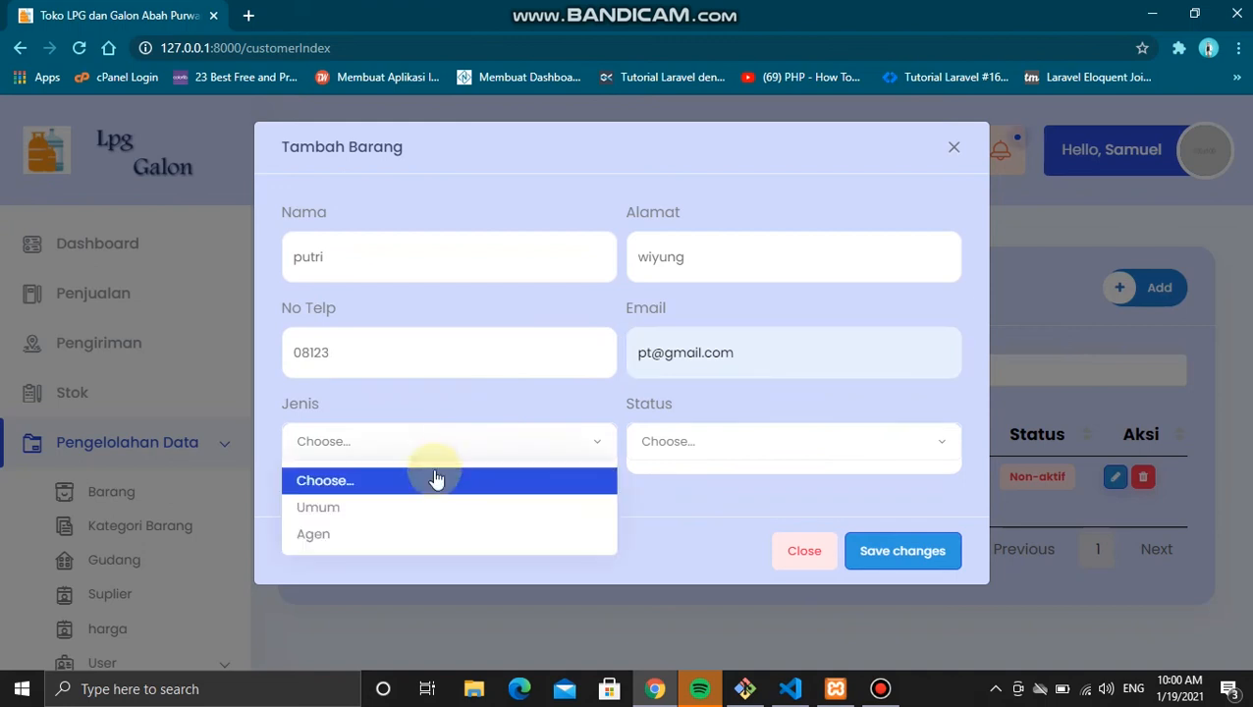
{"action": "left_click", "coordinate": [395, 533]}
{"action": "left_click", "coordinate": [685, 448]}
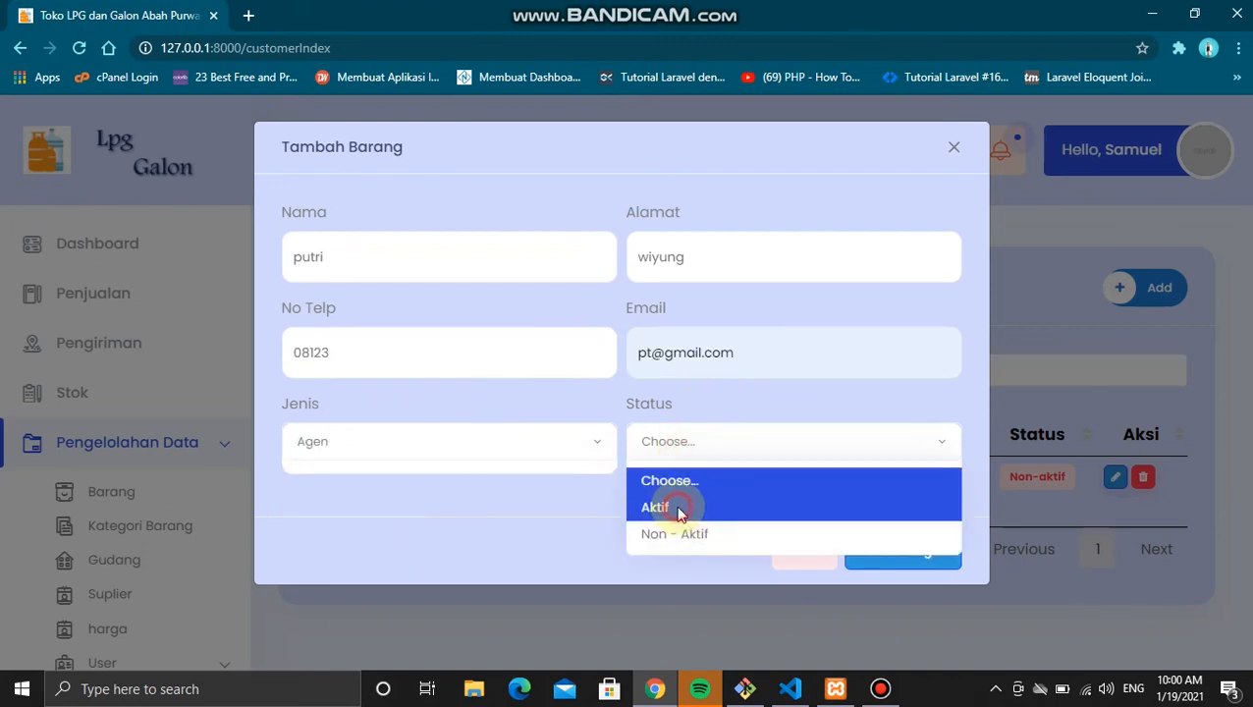
{"action": "left_click", "coordinate": [678, 510]}
{"action": "left_click", "coordinate": [918, 545]}
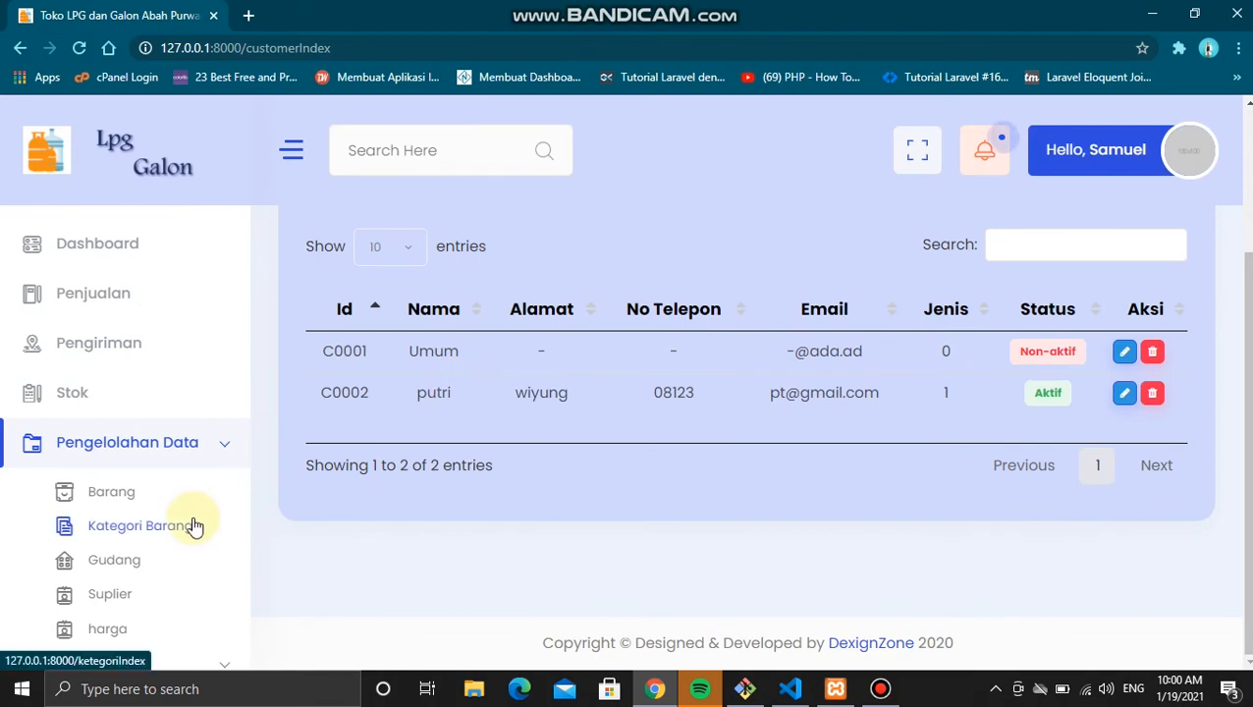
{"action": "scroll", "coordinate": [546, 470], "scroll_direction": "up", "scroll_amount": 2}
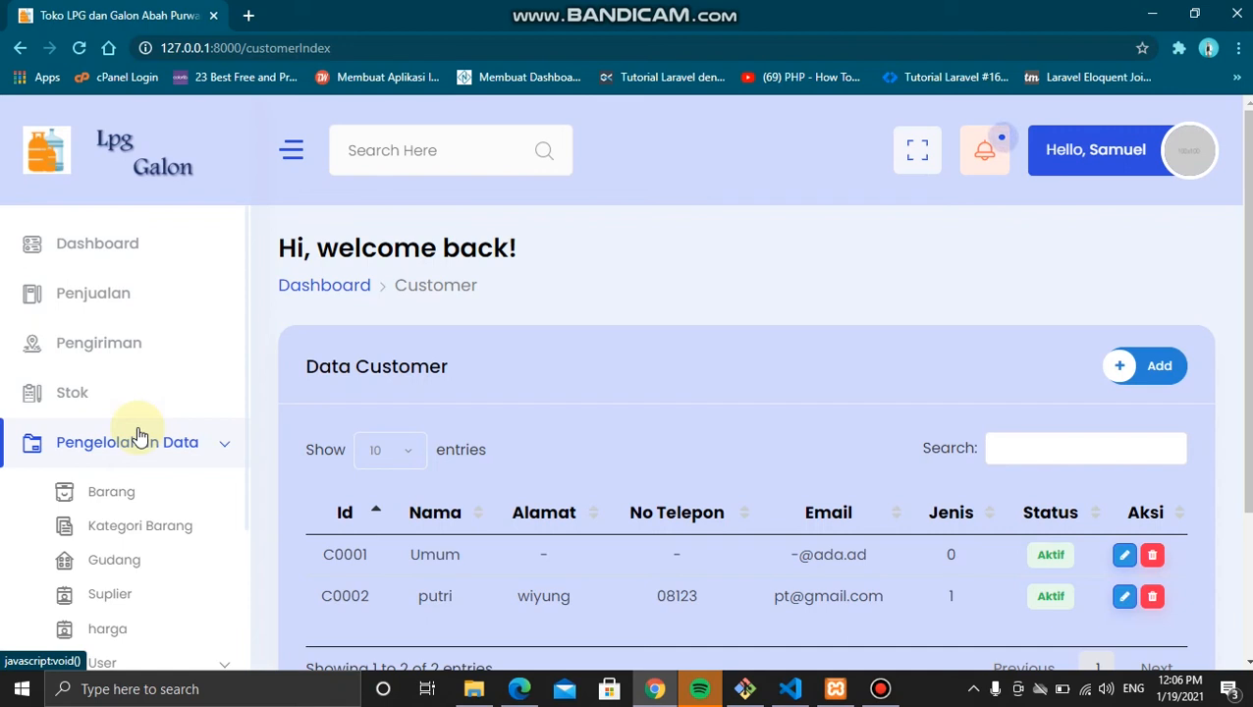
Step: On the Penjualan page, start a new sale and choose the first employee as Pegawai
{"action": "left_click", "coordinate": [142, 308]}
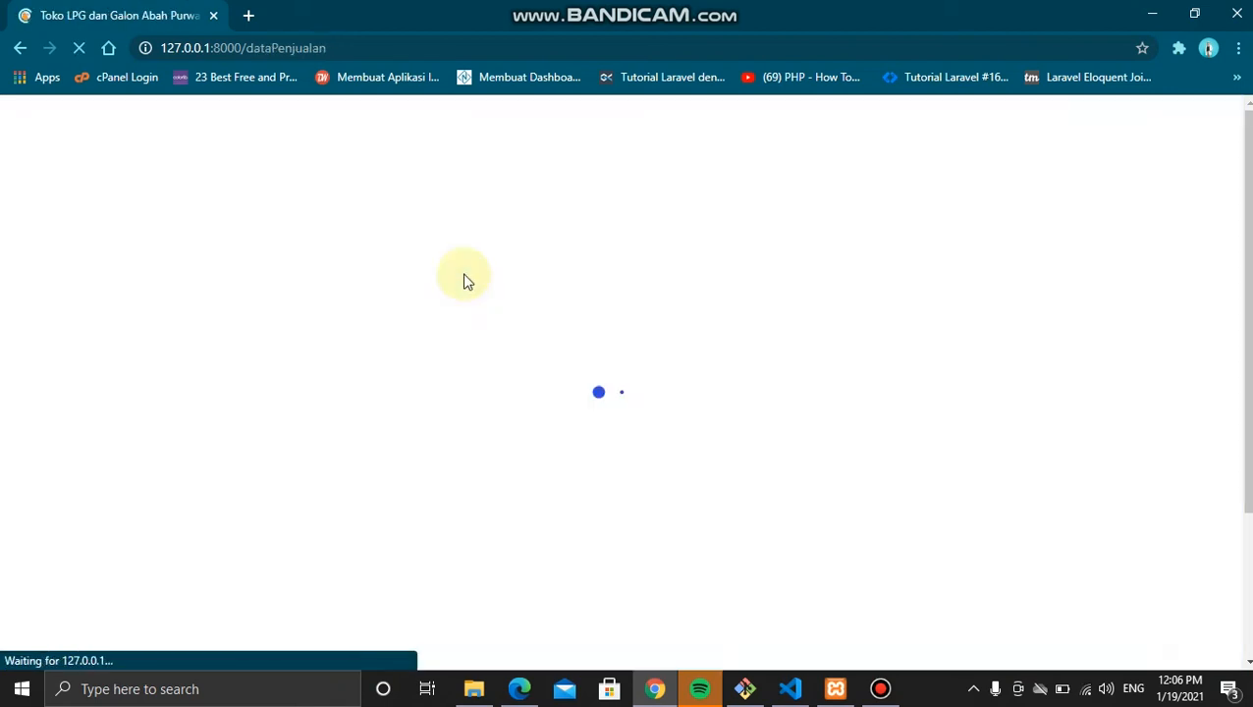
{"action": "scroll", "coordinate": [646, 362], "scroll_direction": "down", "scroll_amount": 1}
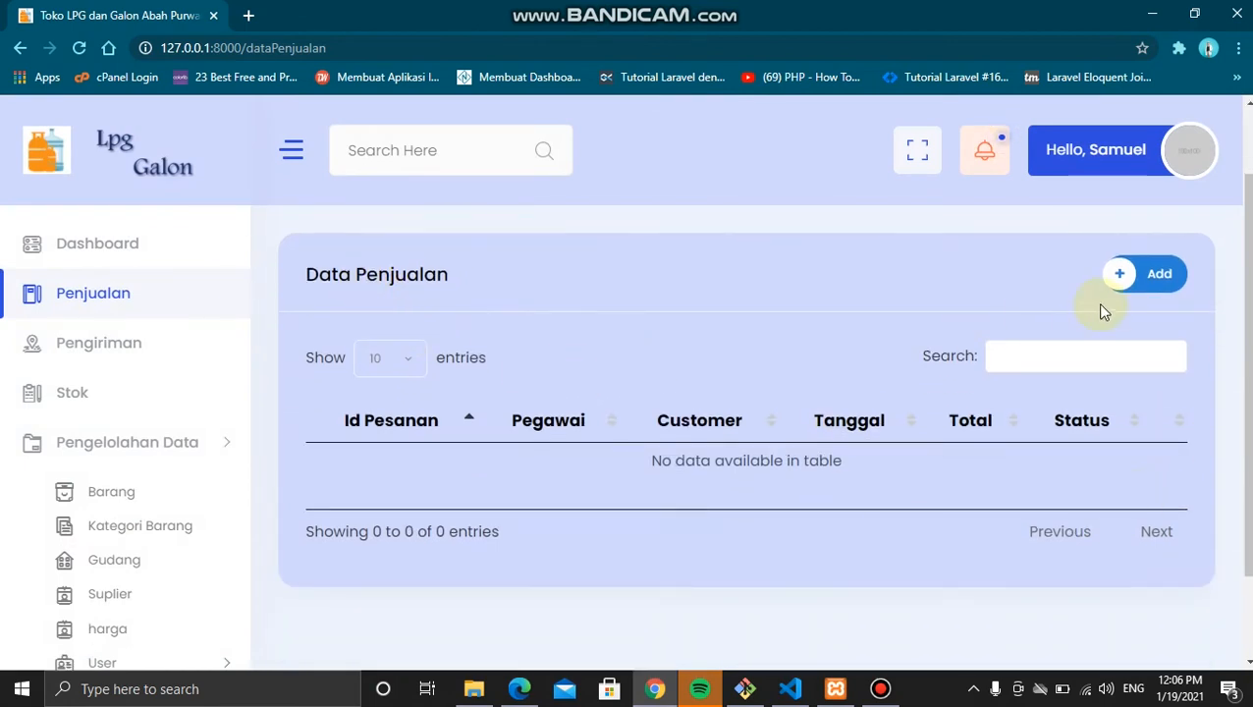
{"action": "left_click", "coordinate": [1146, 295]}
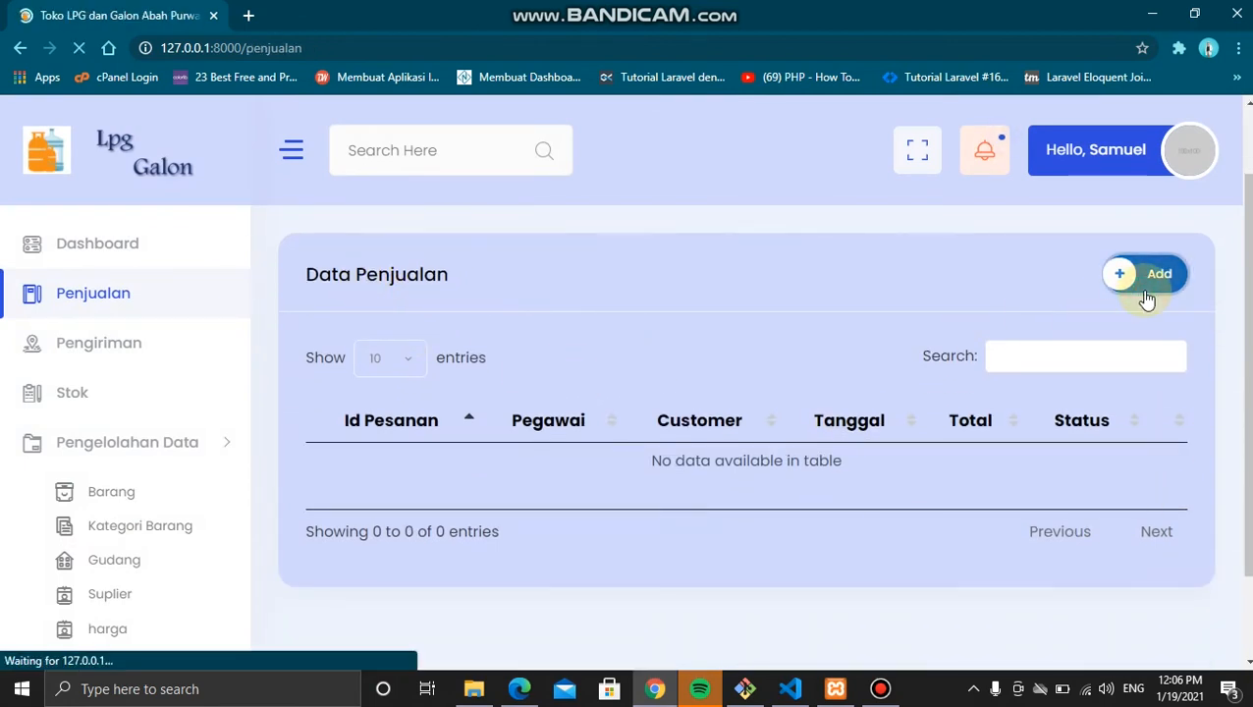
{"action": "scroll", "coordinate": [965, 358], "scroll_direction": "down", "scroll_amount": 1}
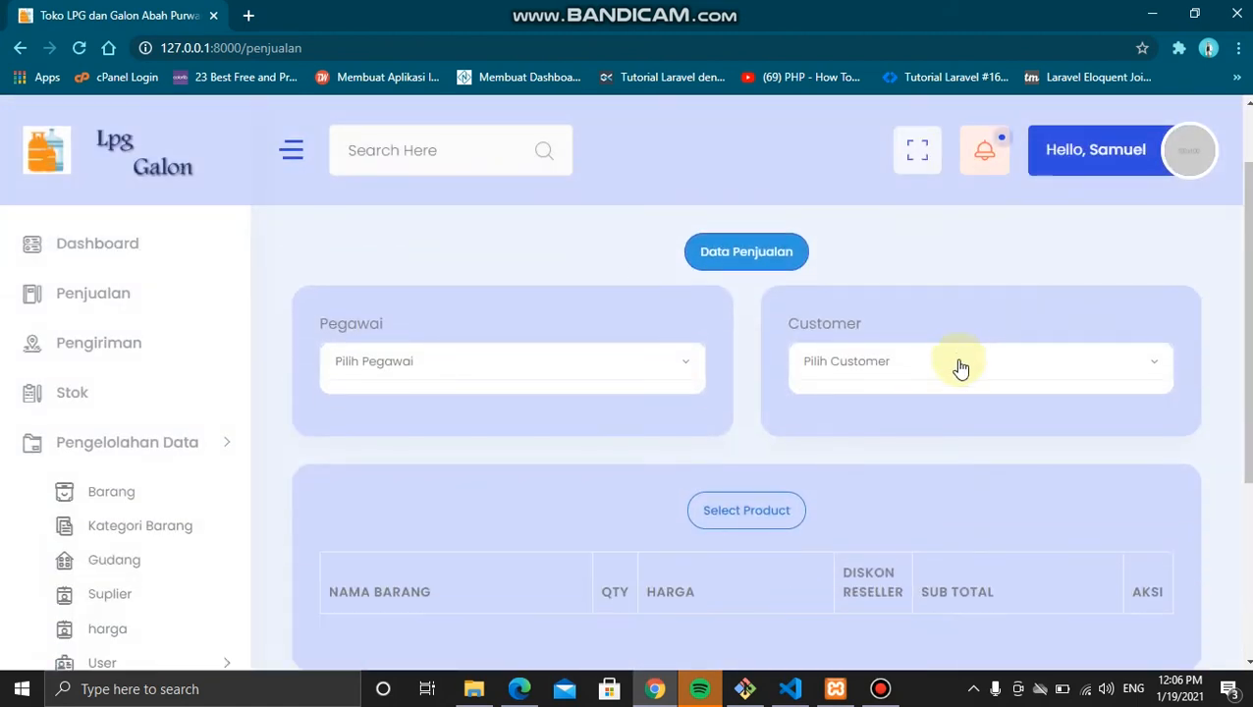
{"action": "left_click", "coordinate": [585, 383]}
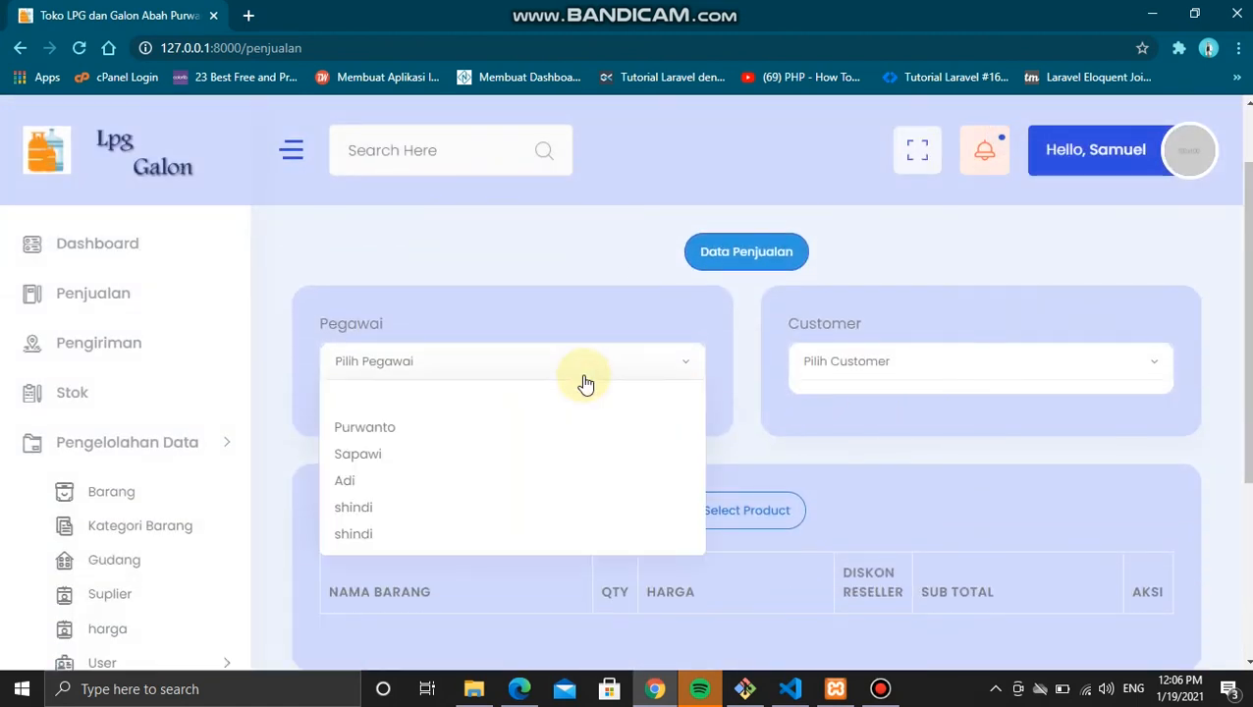
{"action": "left_click", "coordinate": [503, 429]}
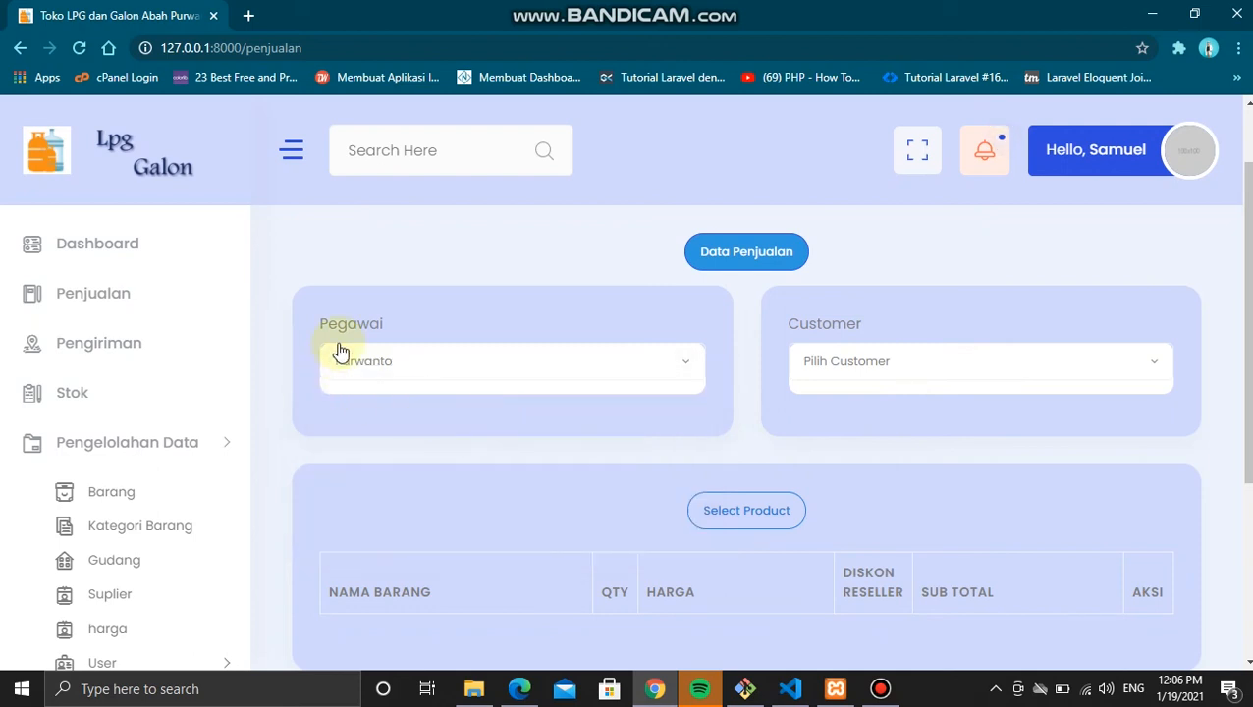
{"action": "left_click", "coordinate": [862, 361]}
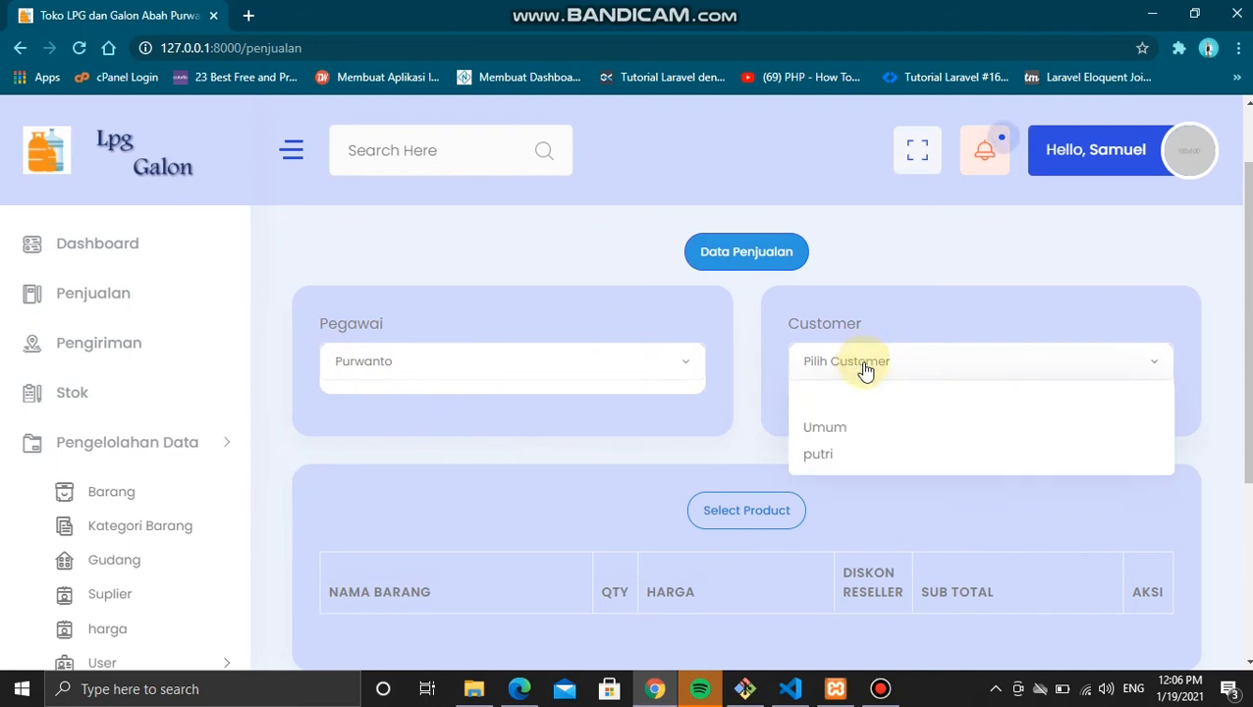
Step: Choose Umum as customer and add Lpg 3kg and Aqua Galon from Tambah Barang
{"action": "left_click", "coordinate": [845, 432]}
{"action": "scroll", "coordinate": [849, 439], "scroll_direction": "down", "scroll_amount": 1}
{"action": "scroll", "coordinate": [849, 439], "scroll_direction": "down", "scroll_amount": 1}
{"action": "left_click", "coordinate": [791, 324]}
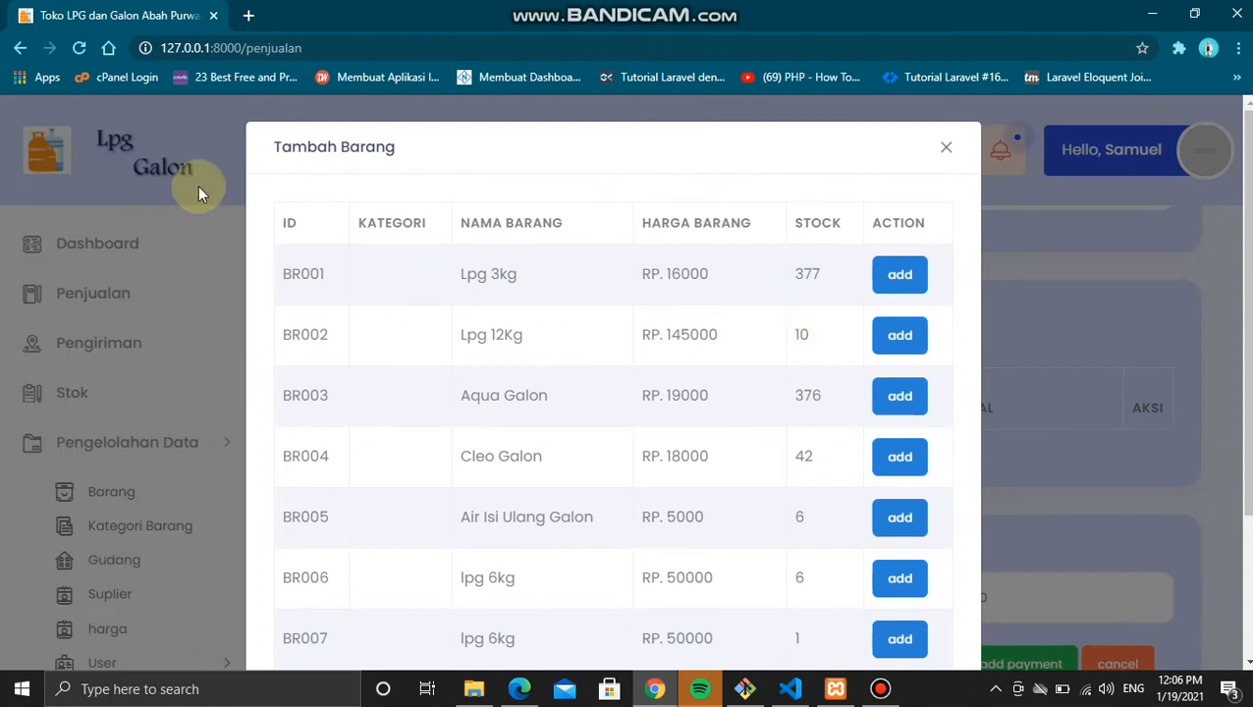
{"action": "left_click", "coordinate": [890, 282]}
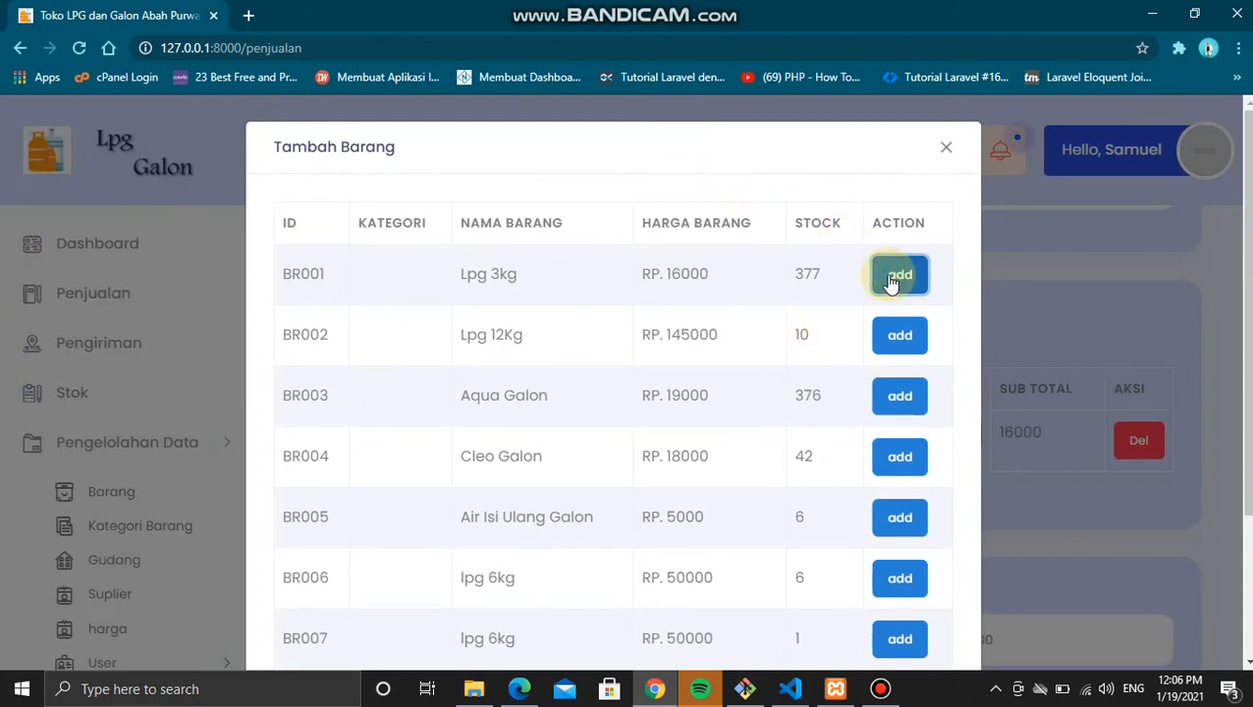
{"action": "left_click", "coordinate": [898, 410]}
{"action": "left_click", "coordinate": [946, 147]}
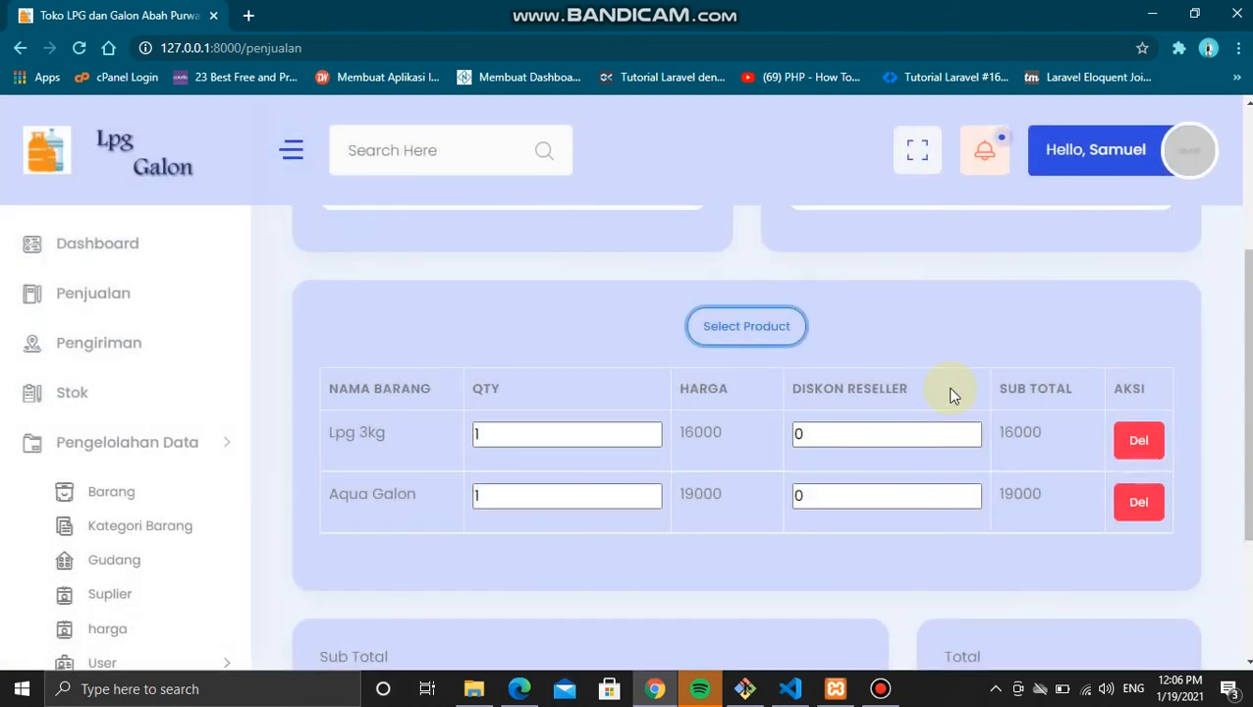
Step: Set the Lpg 3kg quantity to 3 and Aqua Galon to 2, totalling 86000
{"action": "scroll", "coordinate": [950, 393], "scroll_direction": "down", "scroll_amount": 1}
{"action": "left_click", "coordinate": [594, 346]}
{"action": "key", "text": "BackSpace"}
{"action": "type", "text": "3"}
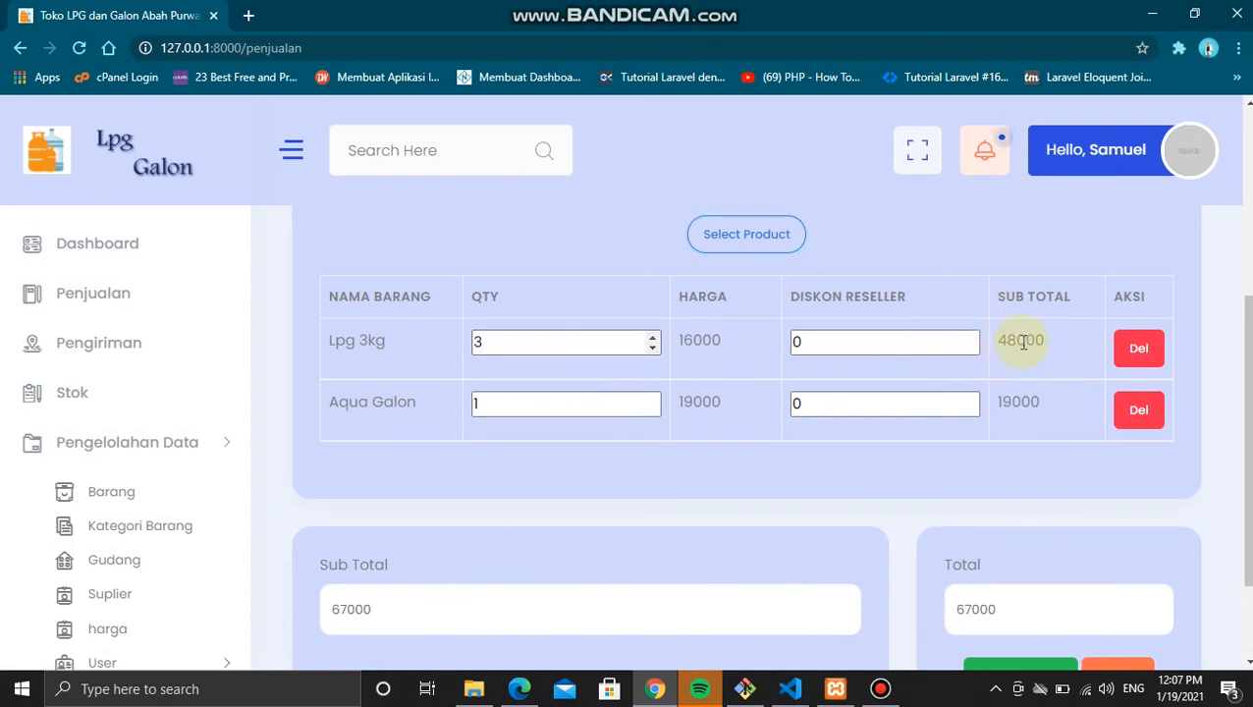
{"action": "left_click", "coordinate": [517, 402]}
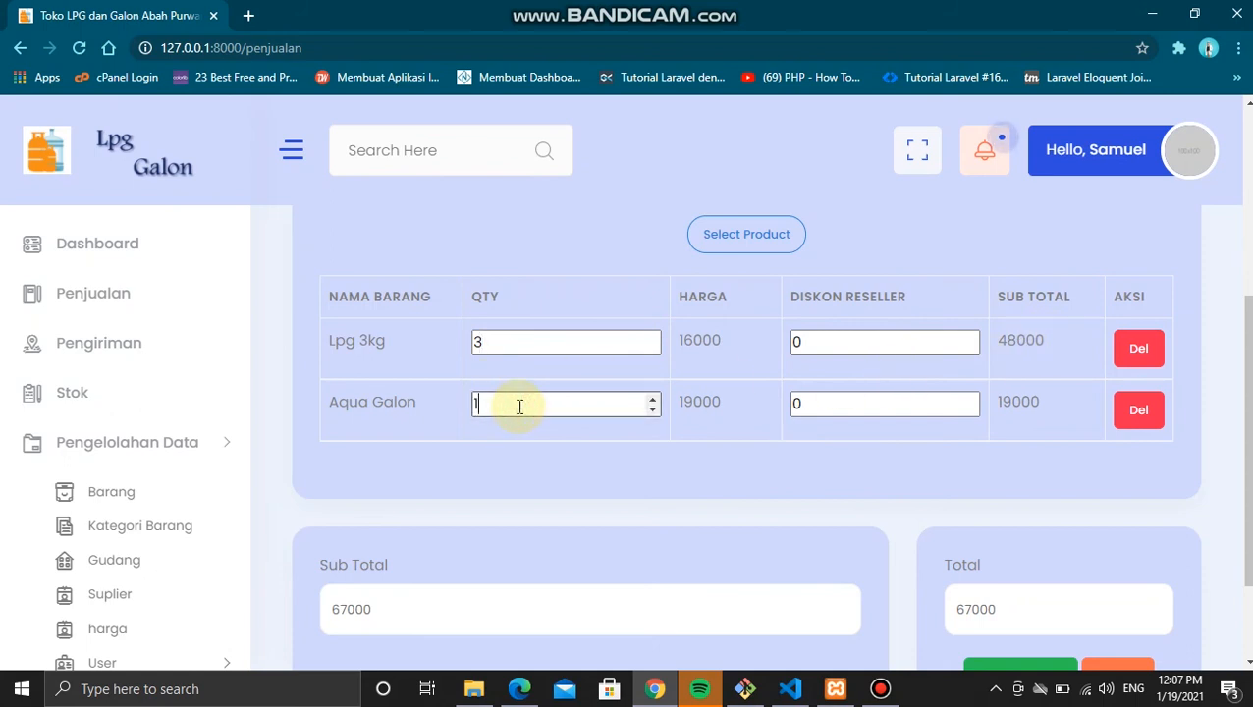
{"action": "key", "text": "BackSpace"}
{"action": "type", "text": "2"}
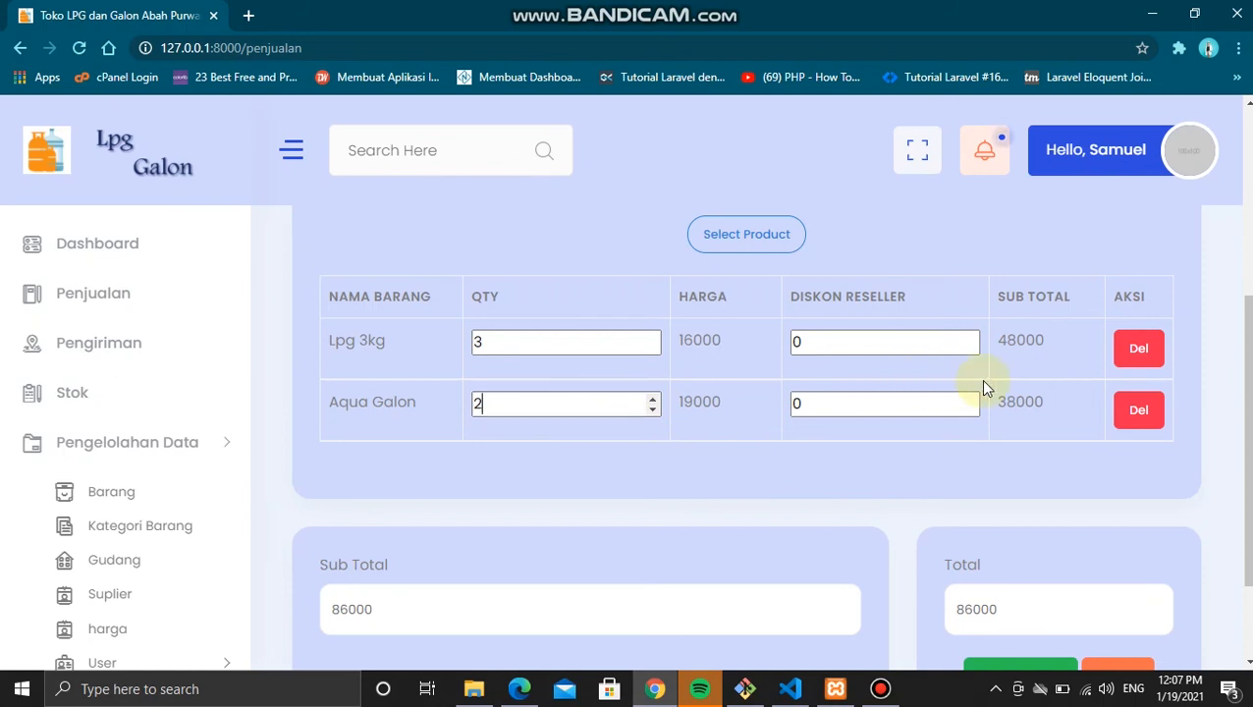
{"action": "scroll", "coordinate": [985, 379], "scroll_direction": "up", "scroll_amount": 3}
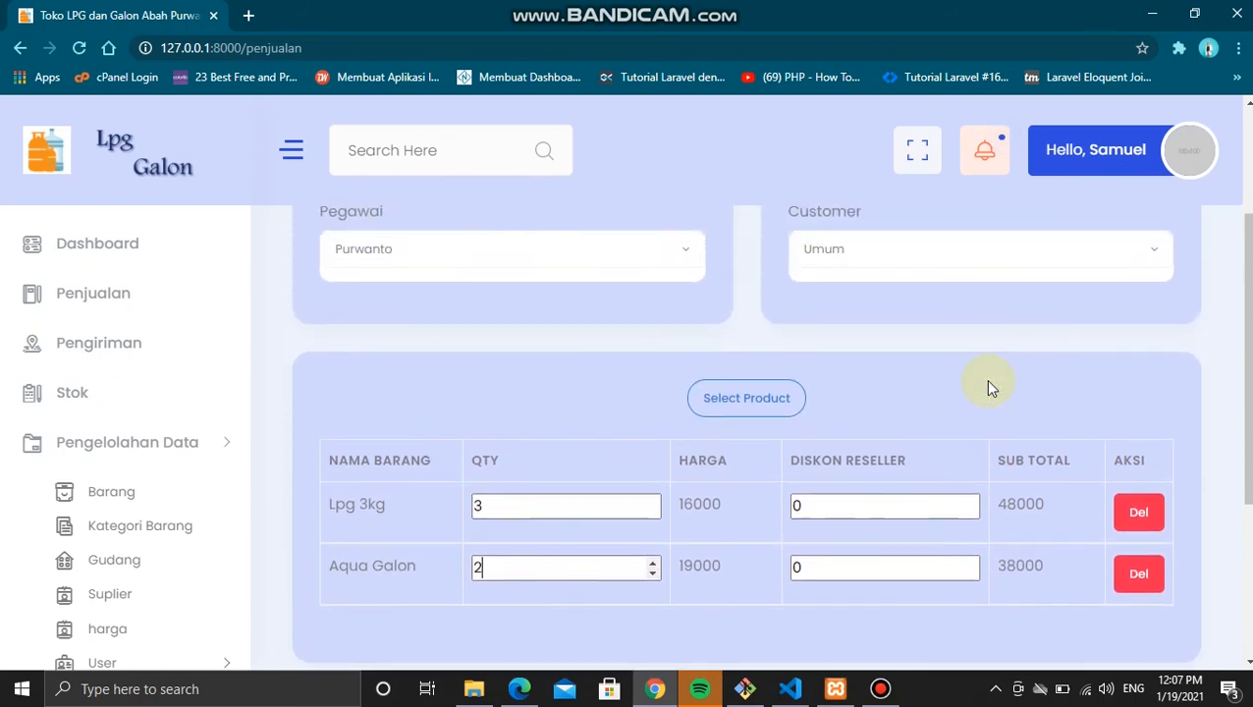
{"action": "left_click", "coordinate": [941, 263]}
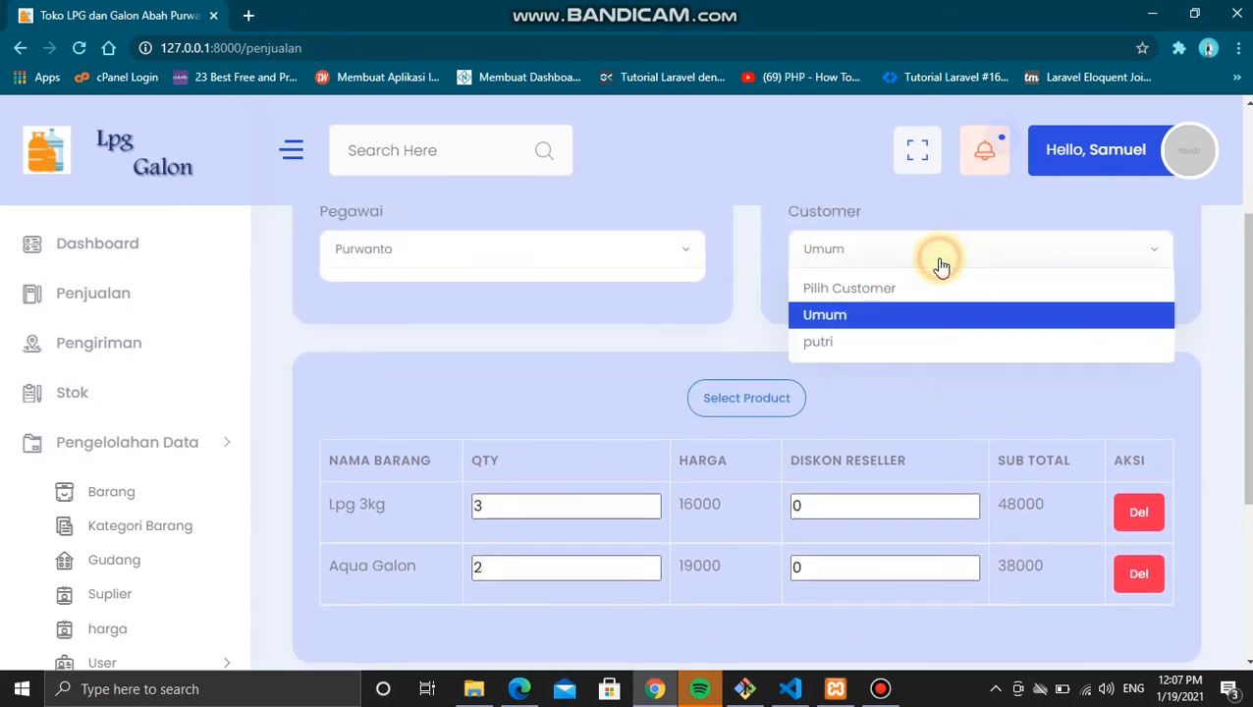
Step: Switch the customer to the registered one and give Lpg 3kg a 500 reseller discount
{"action": "left_click", "coordinate": [840, 344]}
{"action": "scroll", "coordinate": [852, 424], "scroll_direction": "down", "scroll_amount": 2}
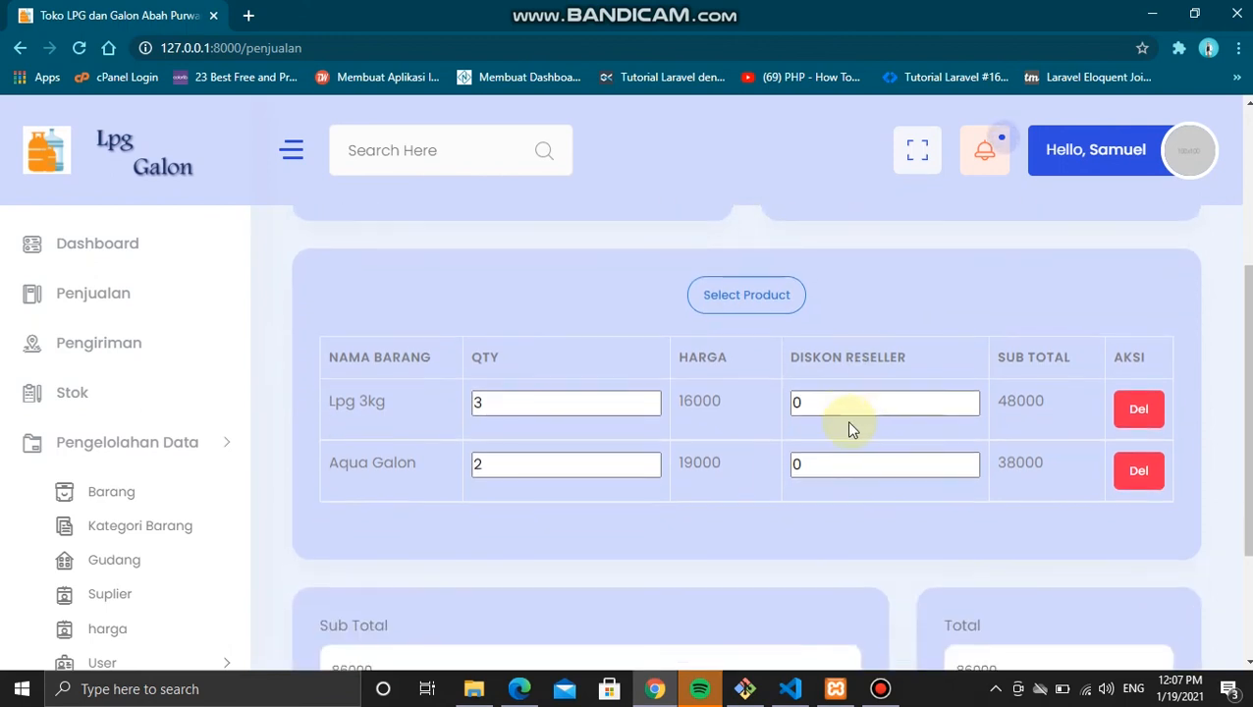
{"action": "left_click", "coordinate": [831, 397]}
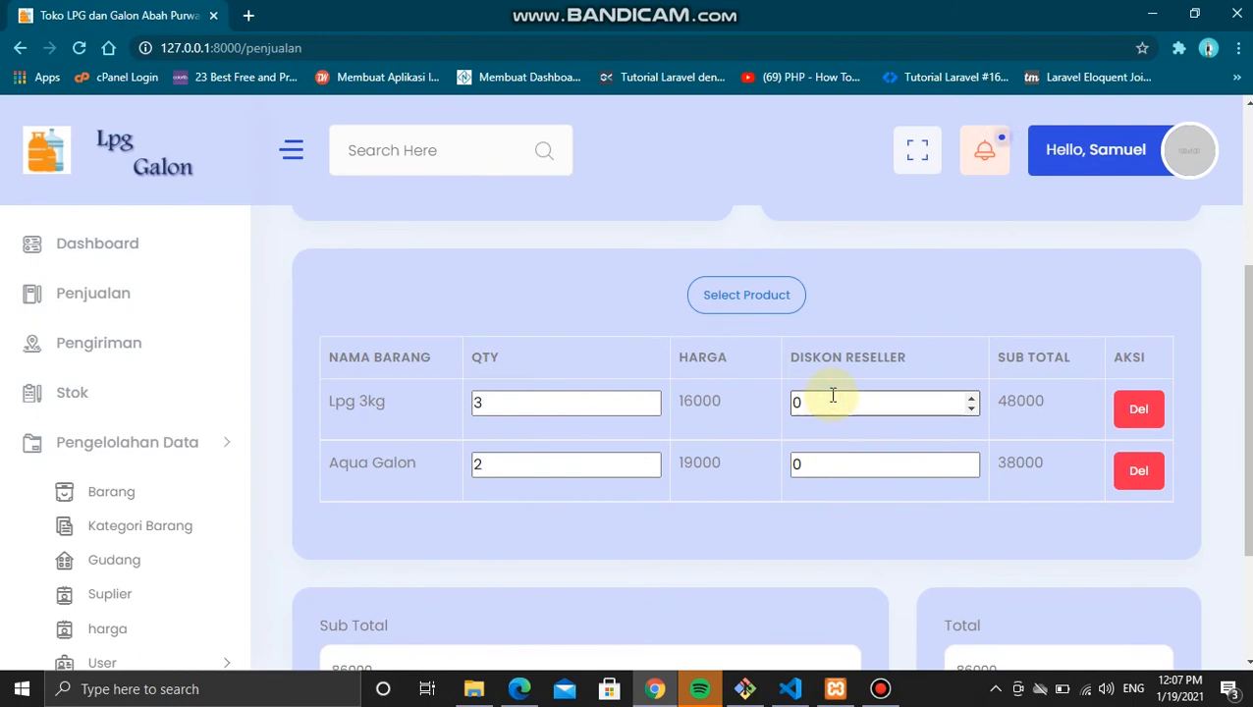
{"action": "key", "text": "BackSpace"}
{"action": "type", "text": "500"}
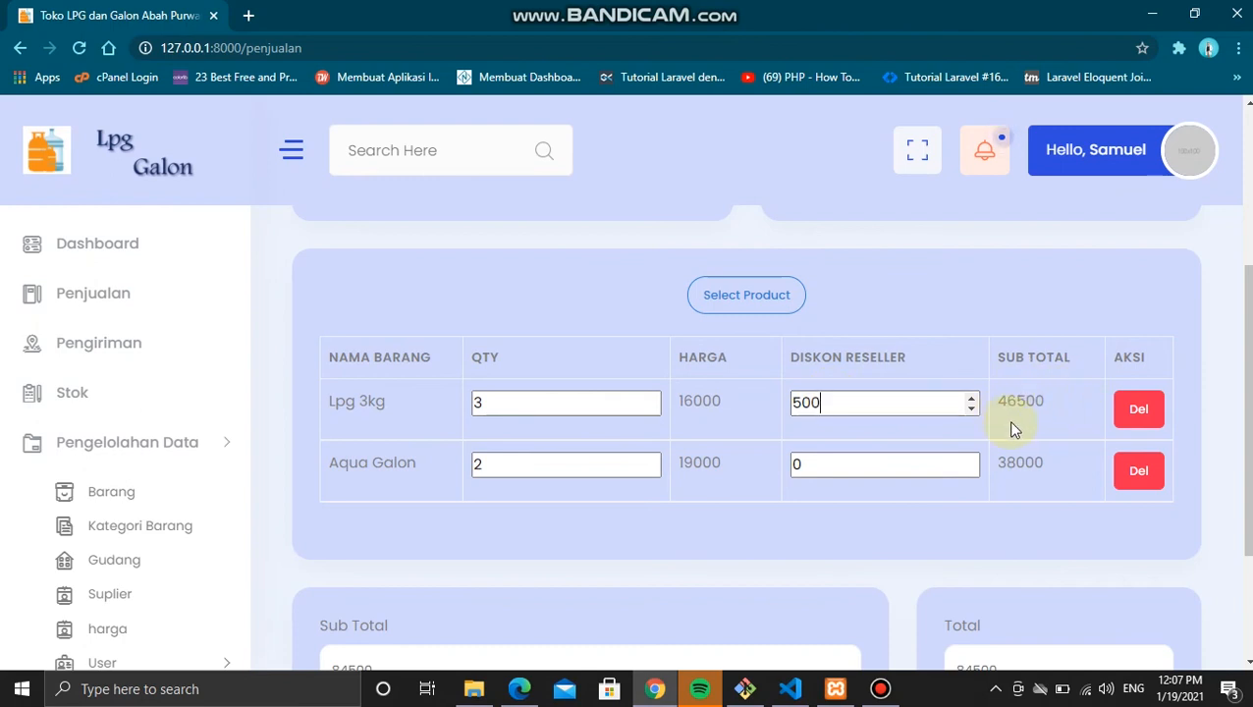
{"action": "scroll", "coordinate": [1011, 429], "scroll_direction": "down", "scroll_amount": 1}
{"action": "left_click", "coordinate": [1011, 426]}
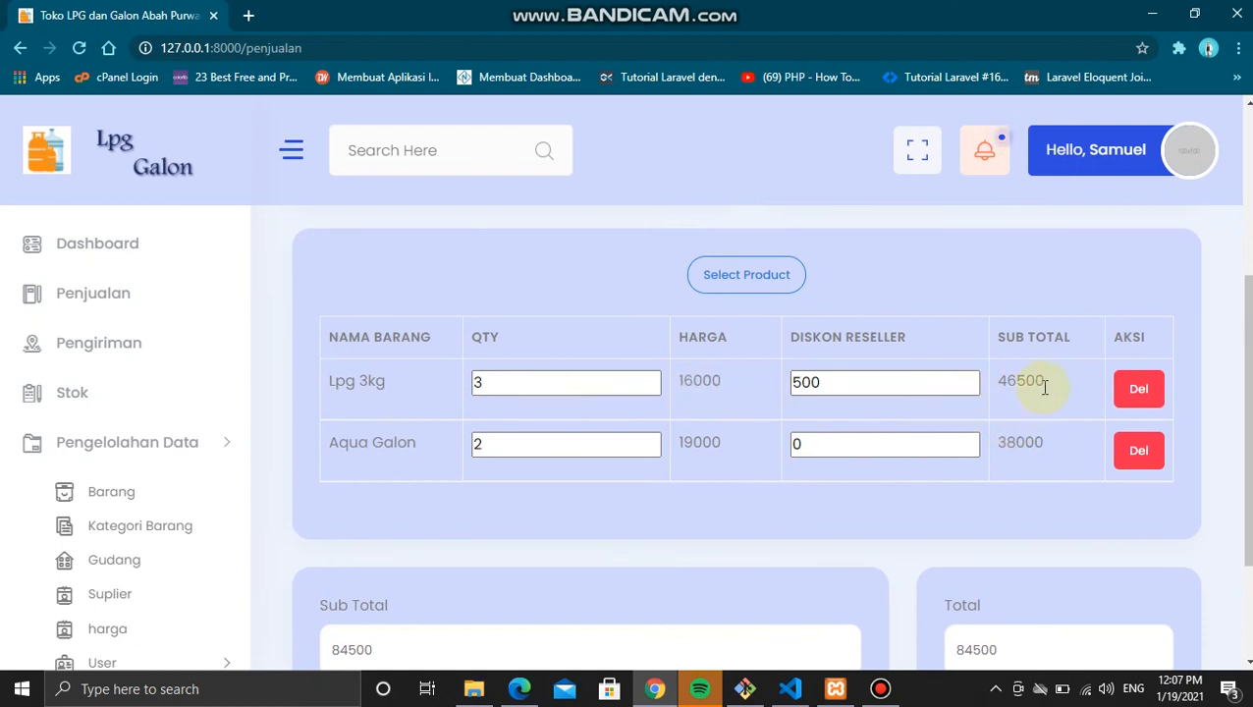
Step: Give Aqua Galon a 1000 reseller discount and submit the 82500 sale for payment
{"action": "scroll", "coordinate": [1044, 388], "scroll_direction": "down", "scroll_amount": 1}
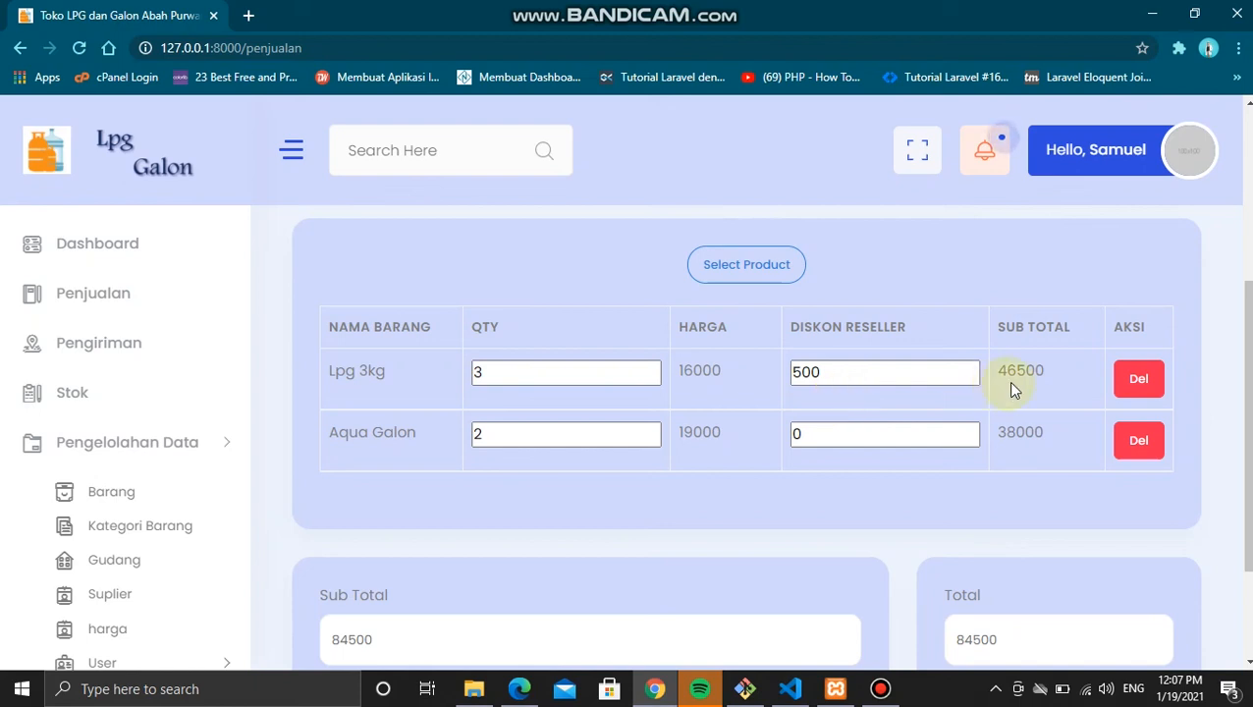
{"action": "left_click", "coordinate": [832, 440]}
{"action": "key", "text": "BackSpace"}
{"action": "type", "text": "1000"}
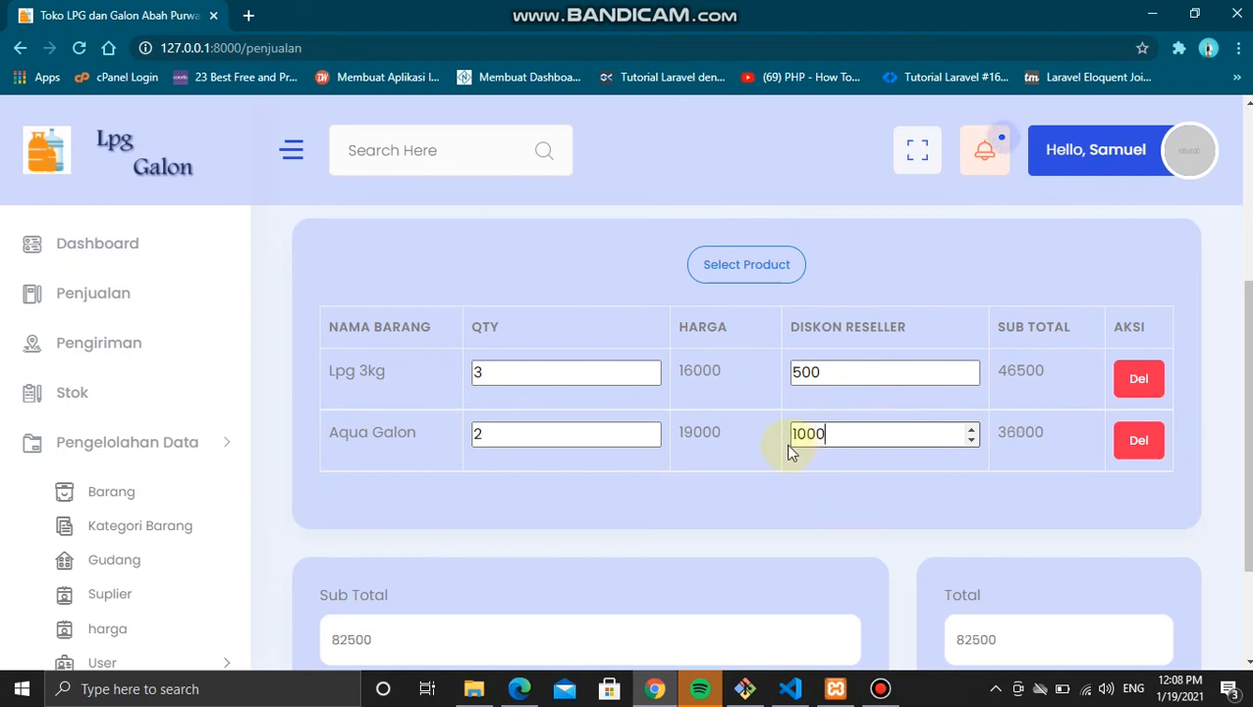
{"action": "left_click", "coordinate": [1036, 454]}
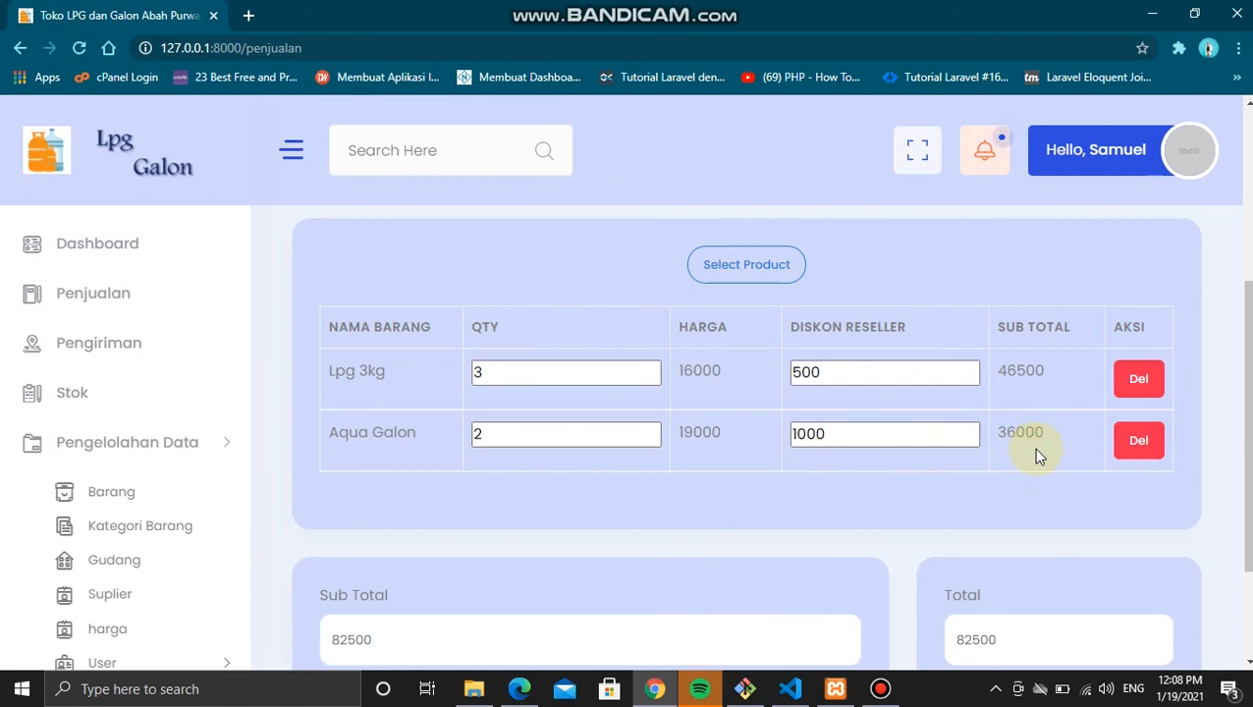
{"action": "scroll", "coordinate": [1035, 453], "scroll_direction": "down", "scroll_amount": 1}
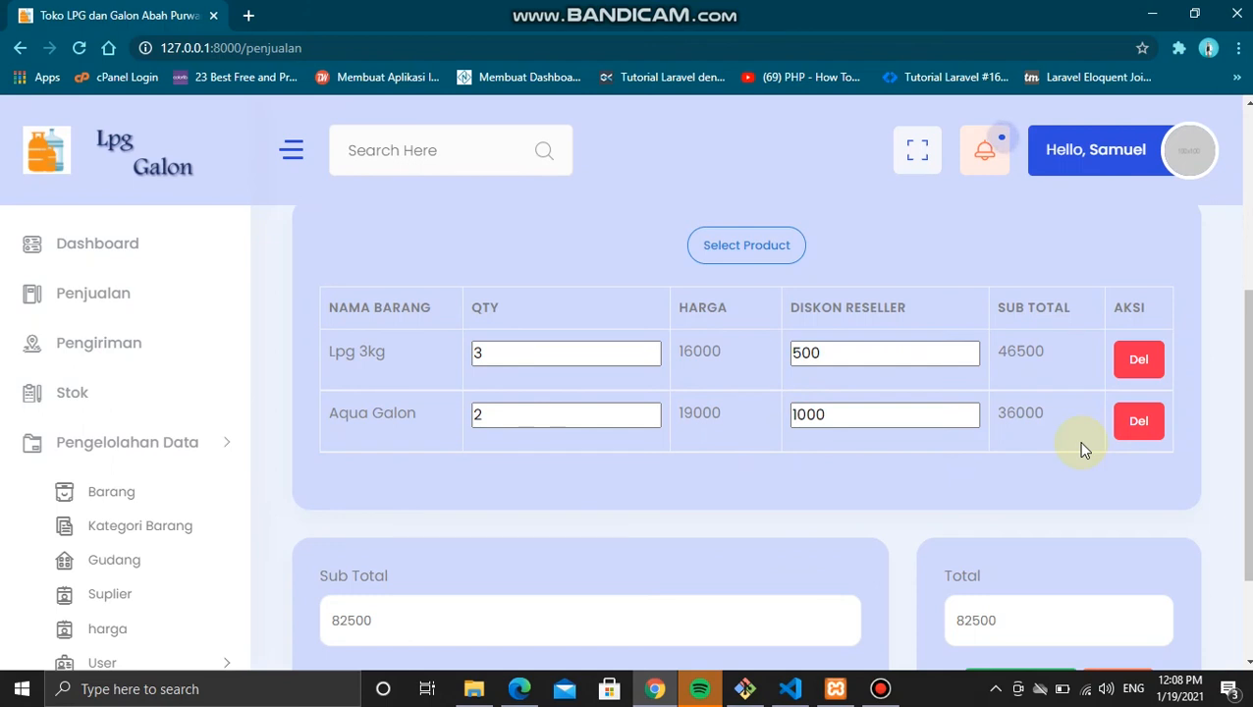
{"action": "scroll", "coordinate": [1079, 444], "scroll_direction": "down", "scroll_amount": 1}
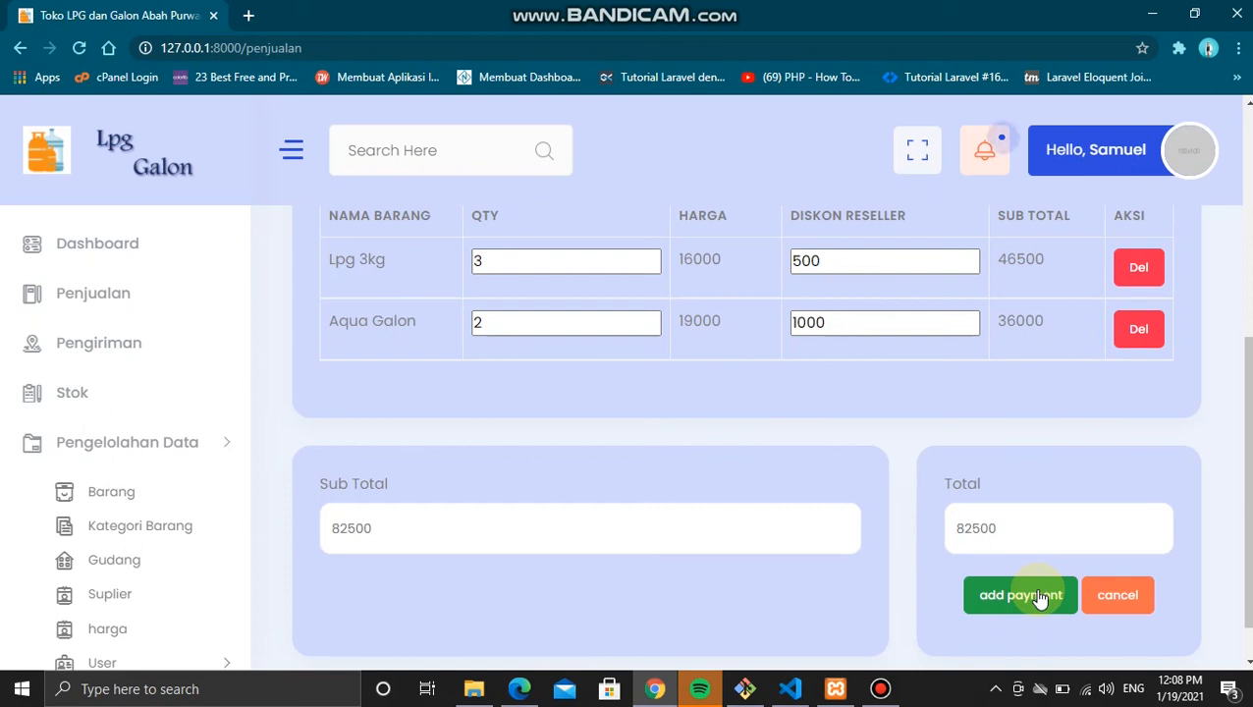
{"action": "left_click", "coordinate": [1040, 599]}
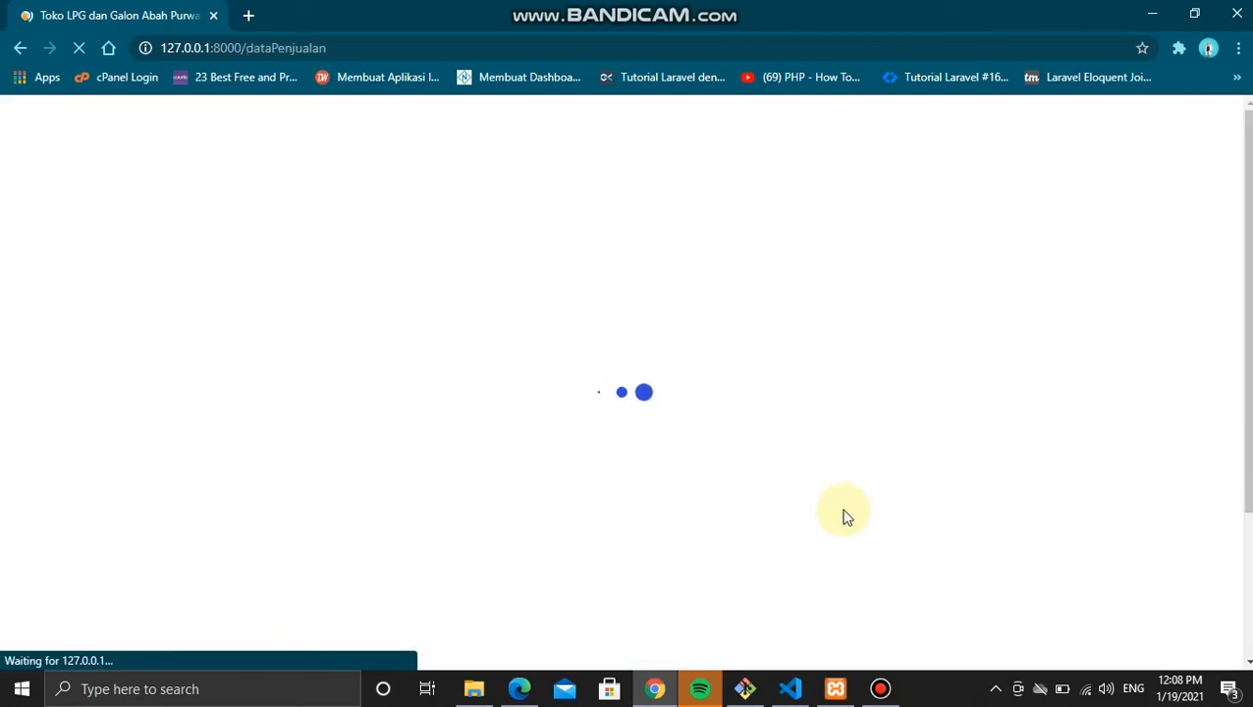
Step: Review the 82500 sale's Detail Pemesanan, then open the still-empty Pengiriman shipment list
{"action": "scroll", "coordinate": [833, 499], "scroll_direction": "down", "scroll_amount": 1}
{"action": "scroll", "coordinate": [833, 503], "scroll_direction": "down", "scroll_amount": 1}
{"action": "scroll", "coordinate": [832, 501], "scroll_direction": "up", "scroll_amount": 1}
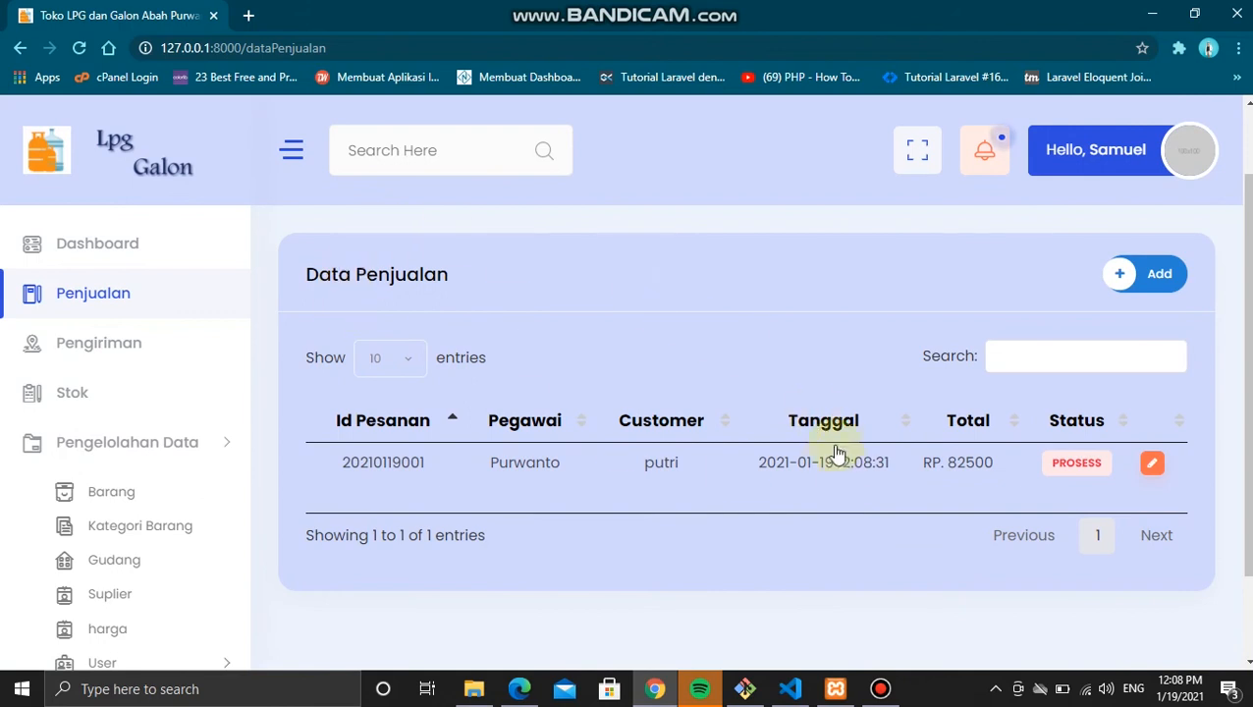
{"action": "left_click", "coordinate": [1151, 464]}
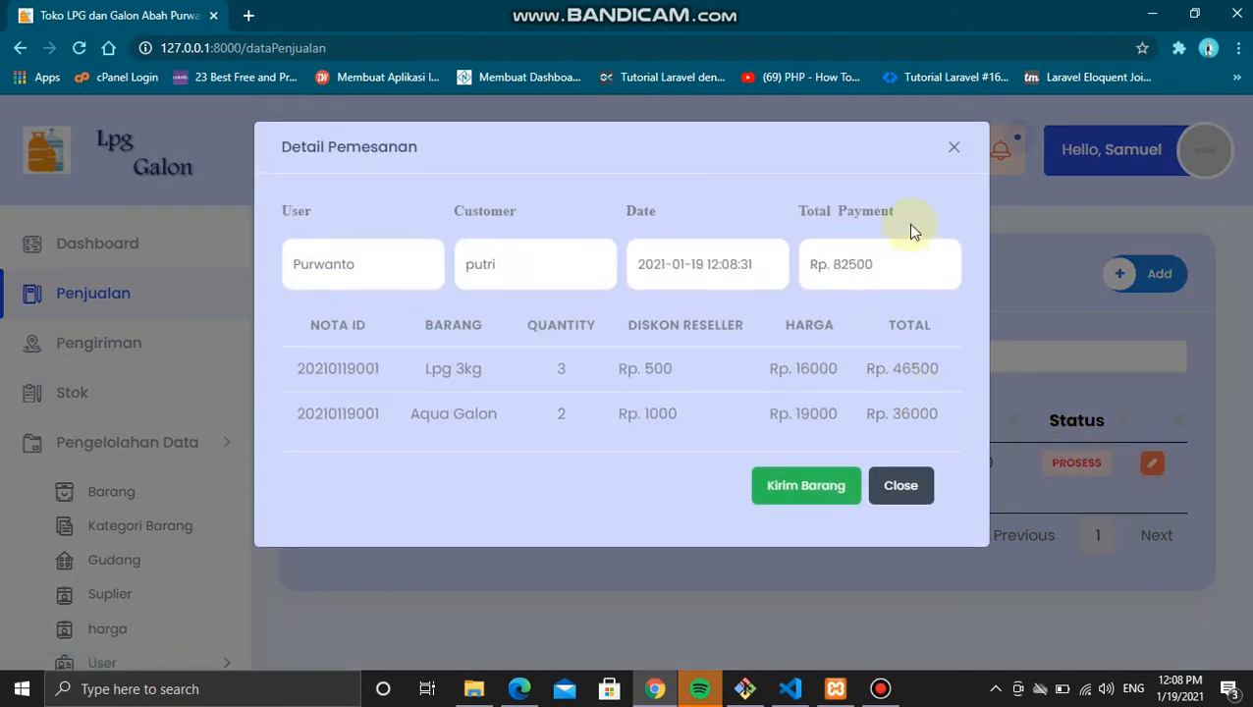
{"action": "left_click", "coordinate": [954, 140]}
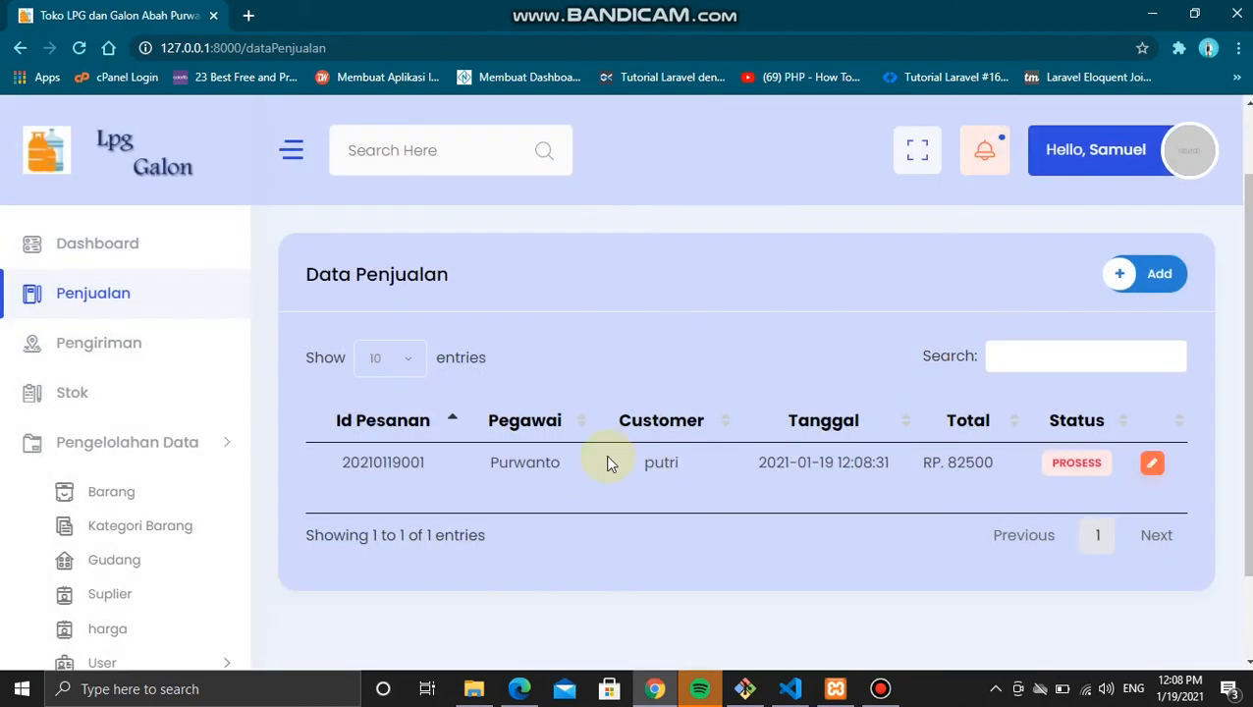
{"action": "left_click", "coordinate": [1154, 464]}
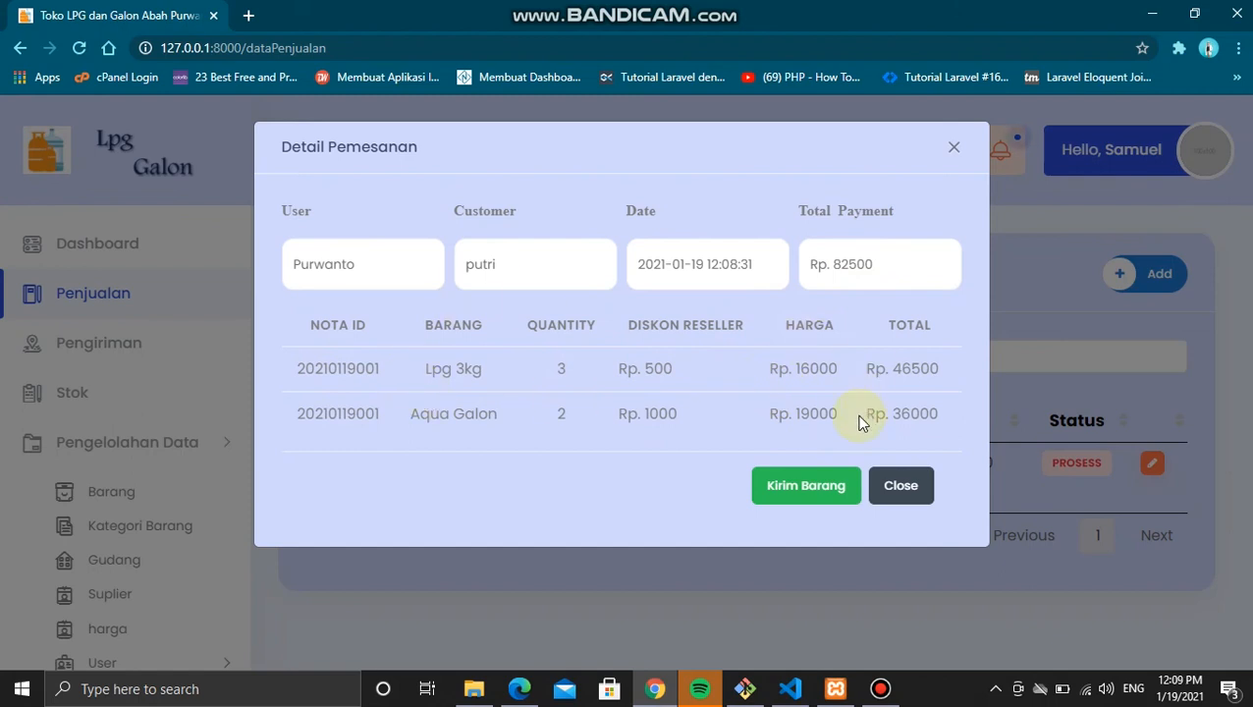
{"action": "left_click", "coordinate": [953, 147]}
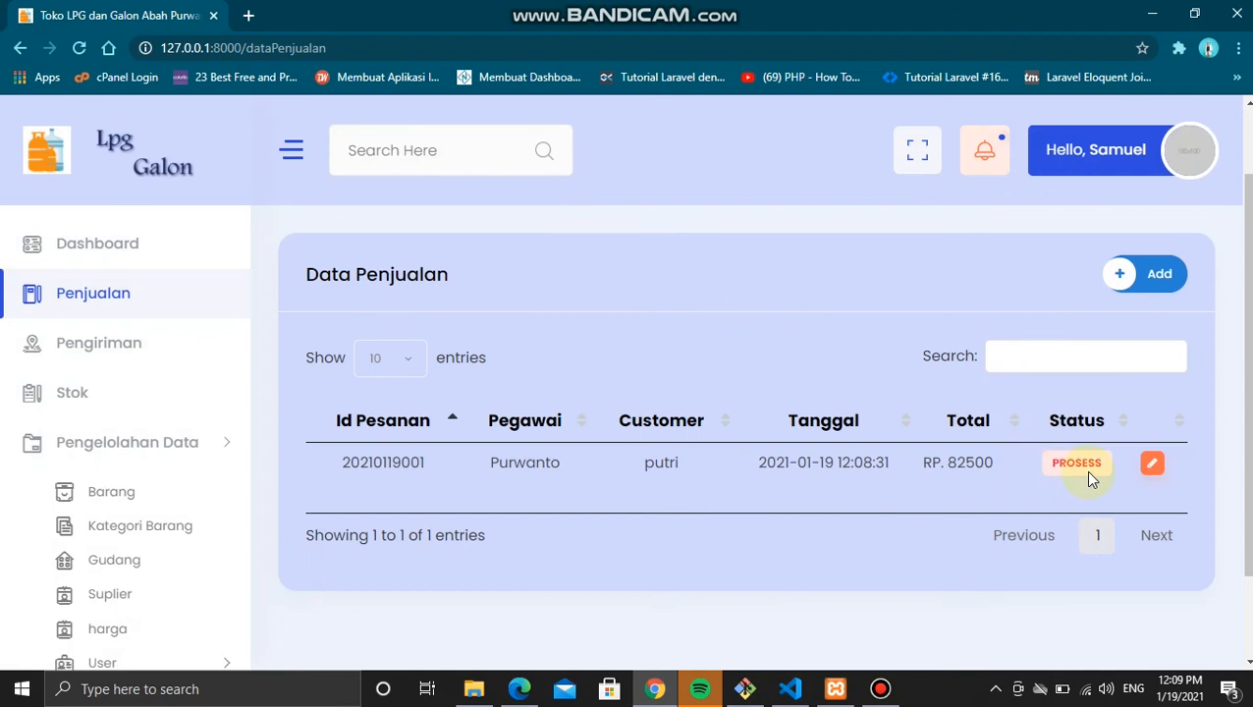
{"action": "left_click", "coordinate": [1150, 464]}
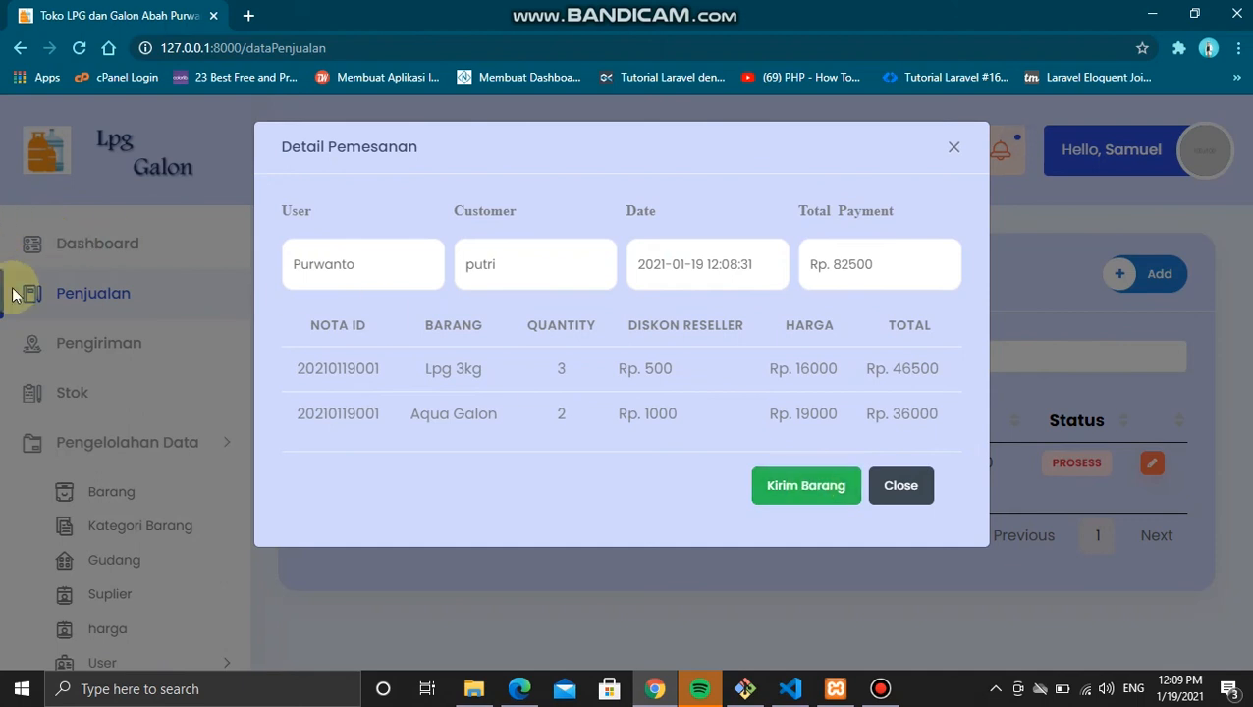
{"action": "left_click", "coordinate": [949, 147]}
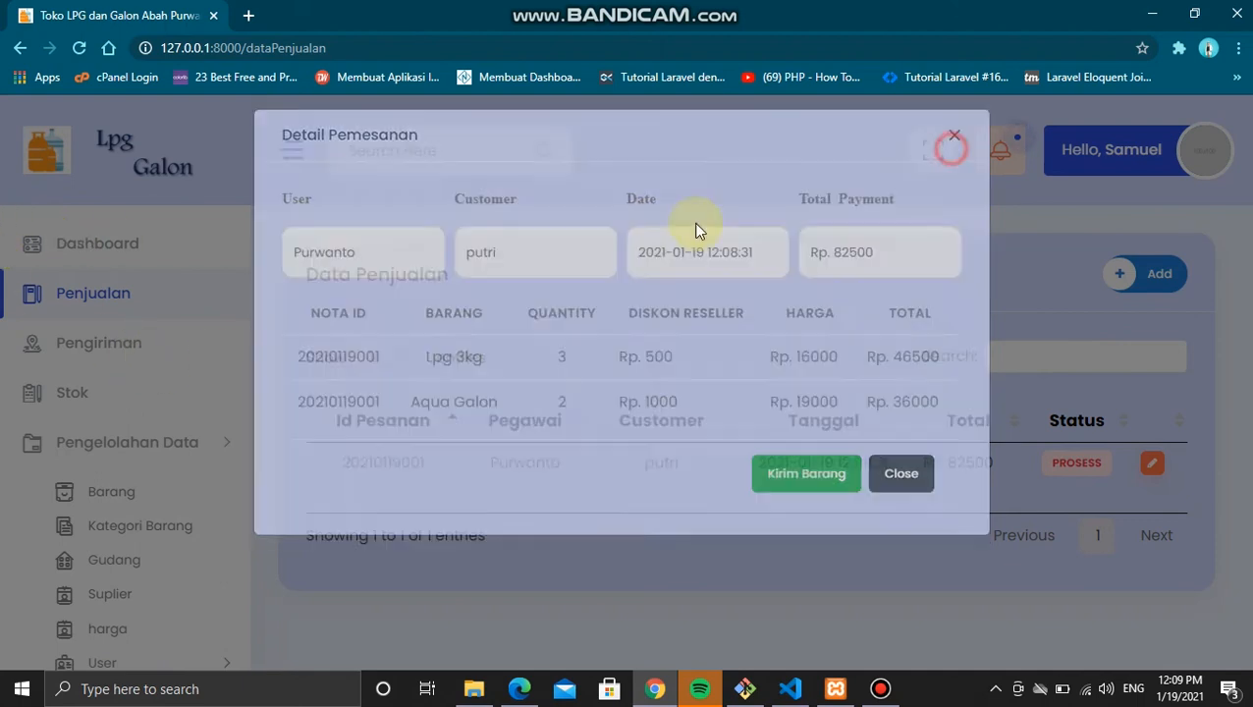
{"action": "left_click", "coordinate": [98, 347]}
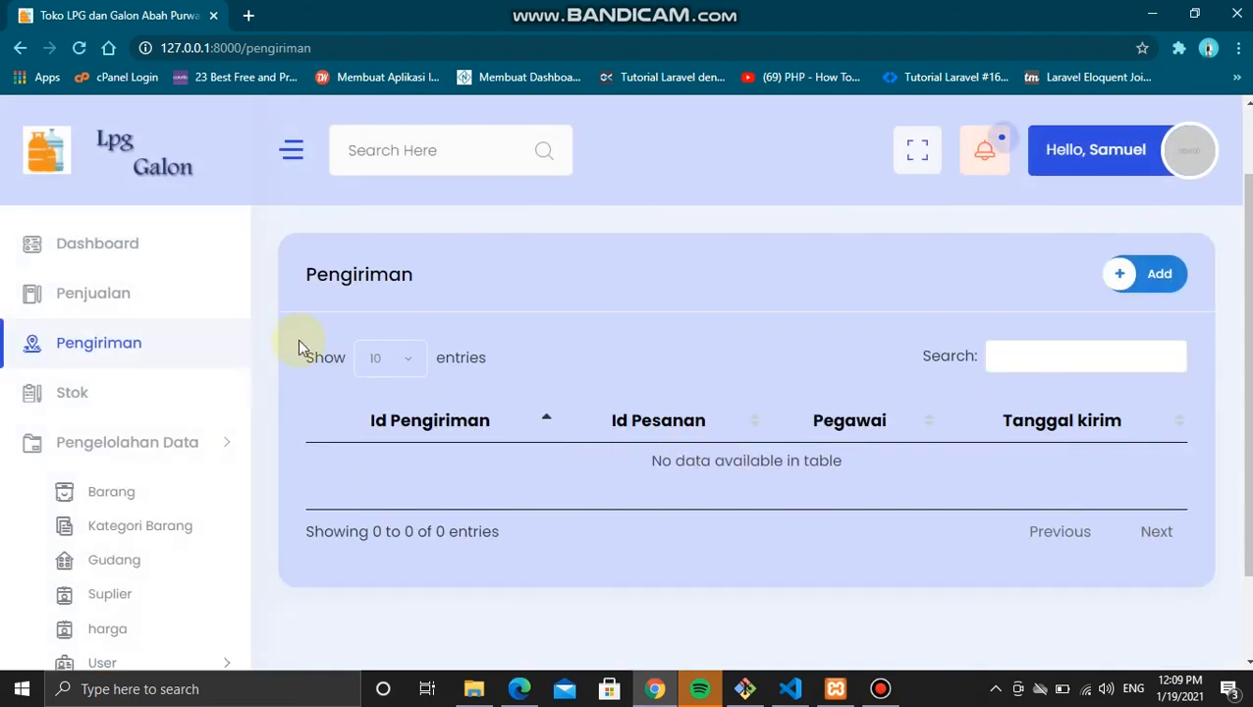
Step: Confirm in Data Barang that Lpg 3kg and Aqua Galon stock both read 374
{"action": "left_click", "coordinate": [126, 297]}
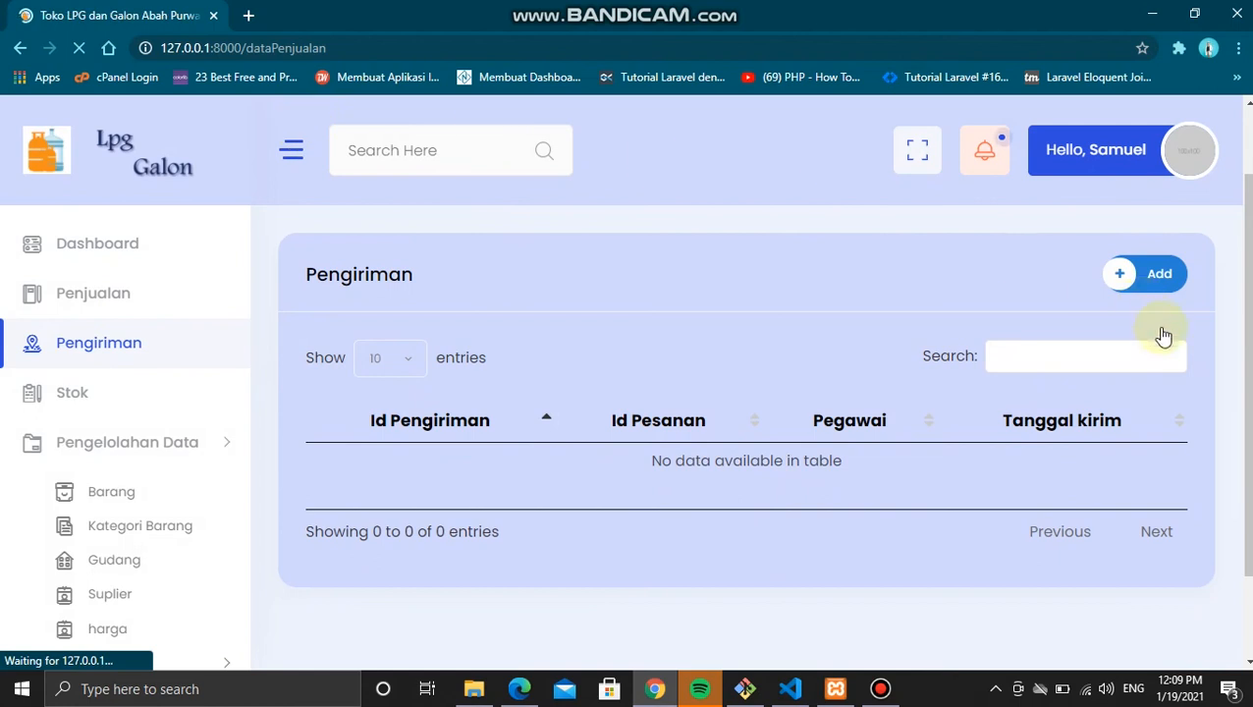
{"action": "scroll", "coordinate": [1098, 434], "scroll_direction": "down", "scroll_amount": 1}
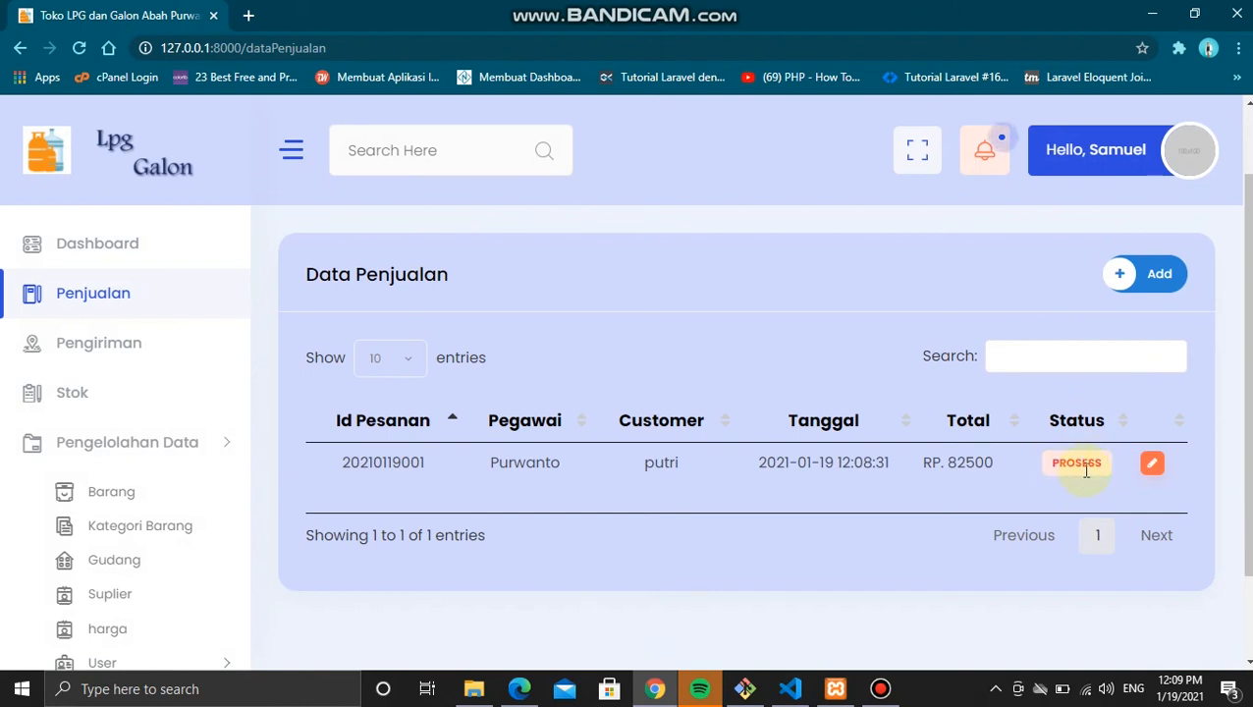
{"action": "scroll", "coordinate": [347, 387], "scroll_direction": "down", "scroll_amount": 1}
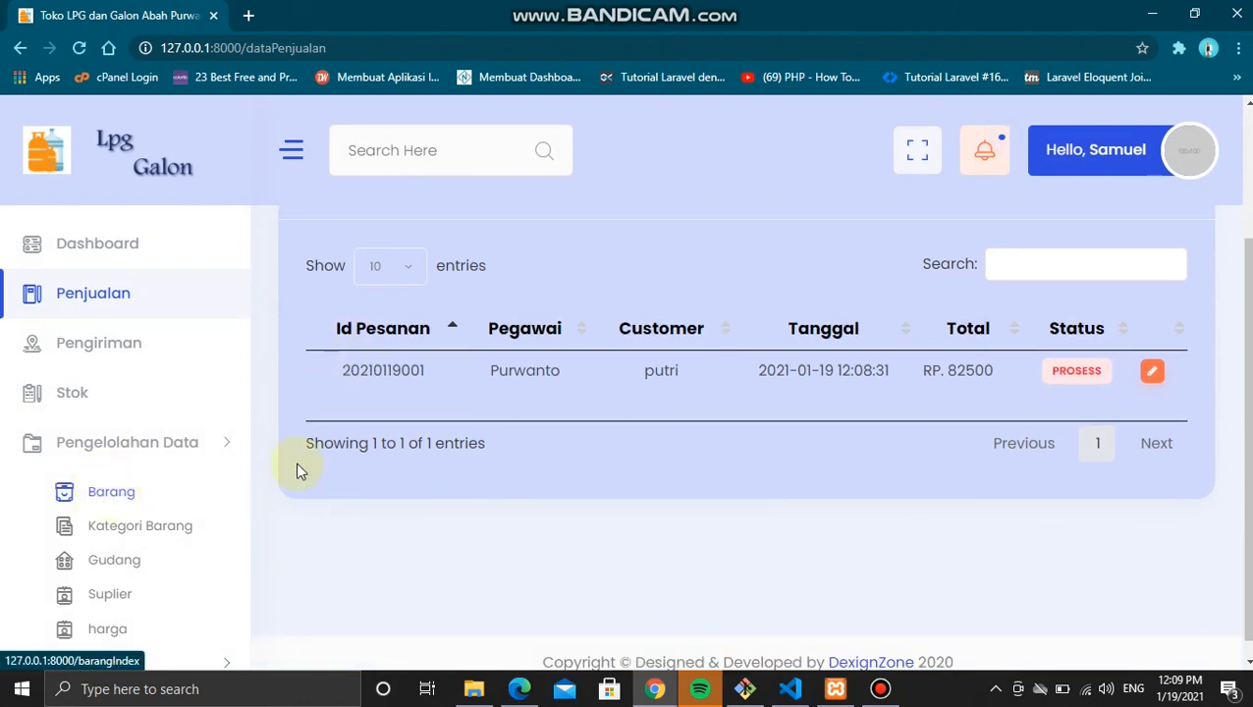
{"action": "left_click", "coordinate": [135, 492]}
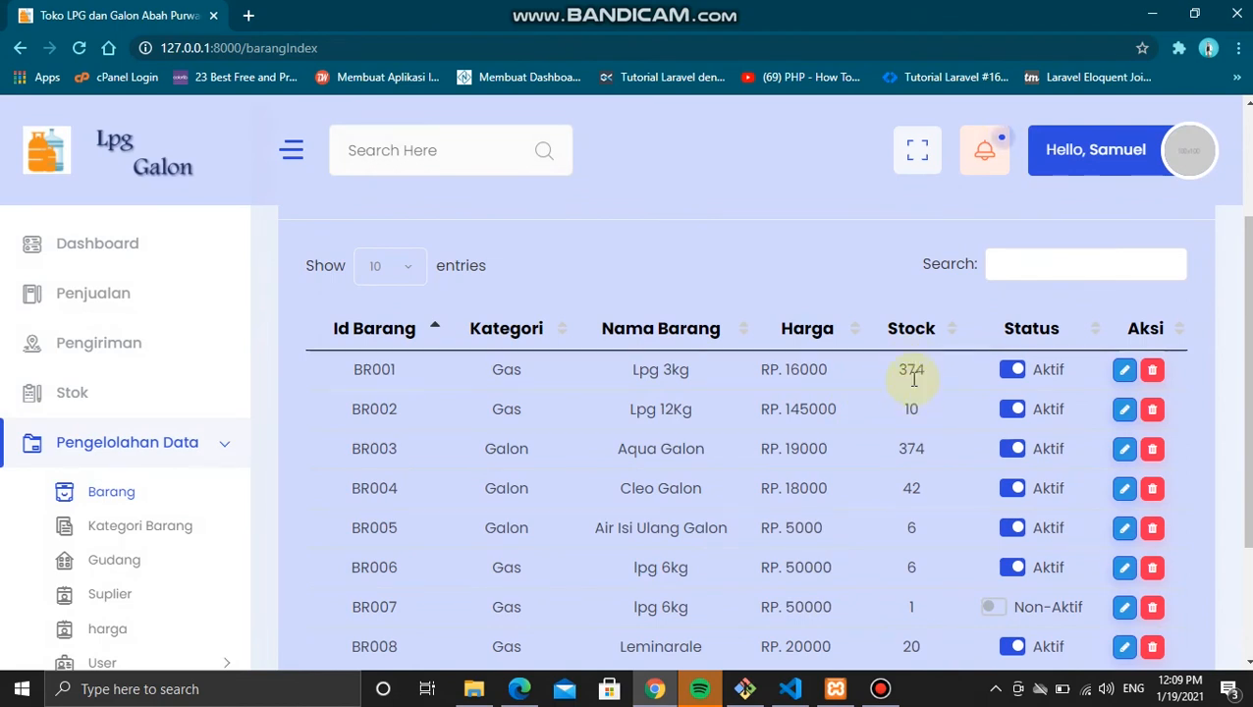
{"action": "scroll", "coordinate": [914, 378], "scroll_direction": "down", "scroll_amount": 1}
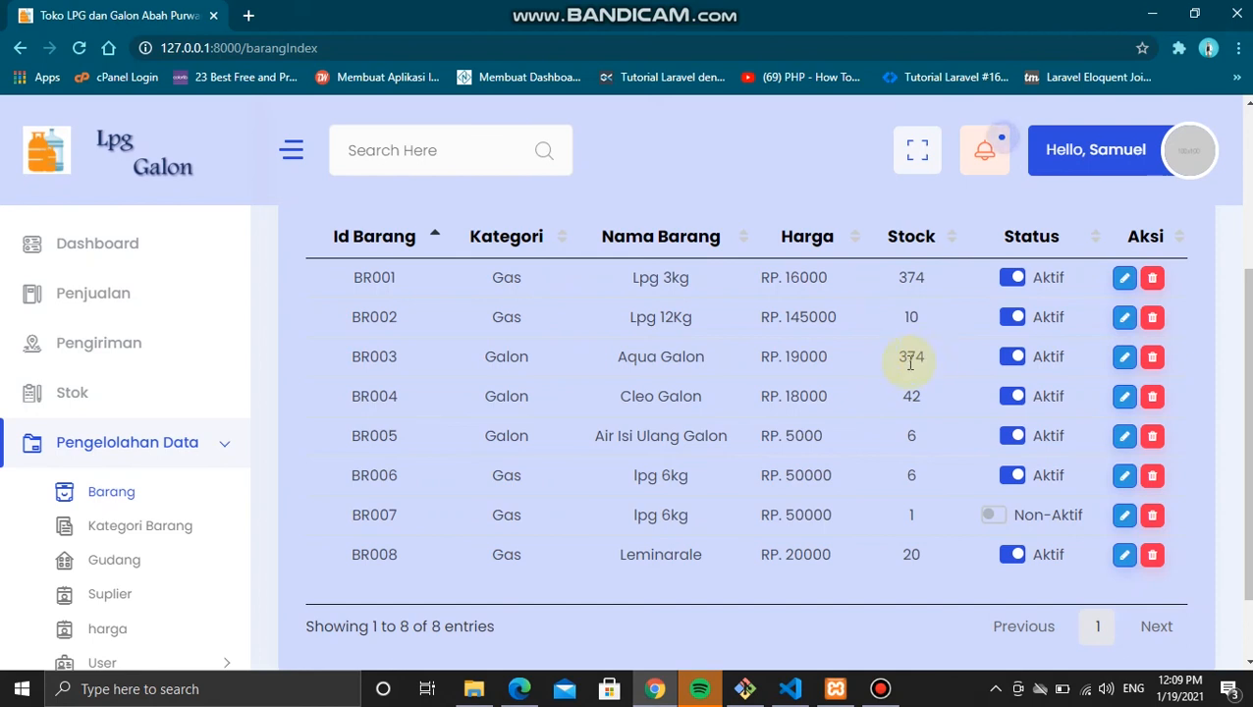
{"action": "scroll", "coordinate": [828, 475], "scroll_direction": "up", "scroll_amount": 3}
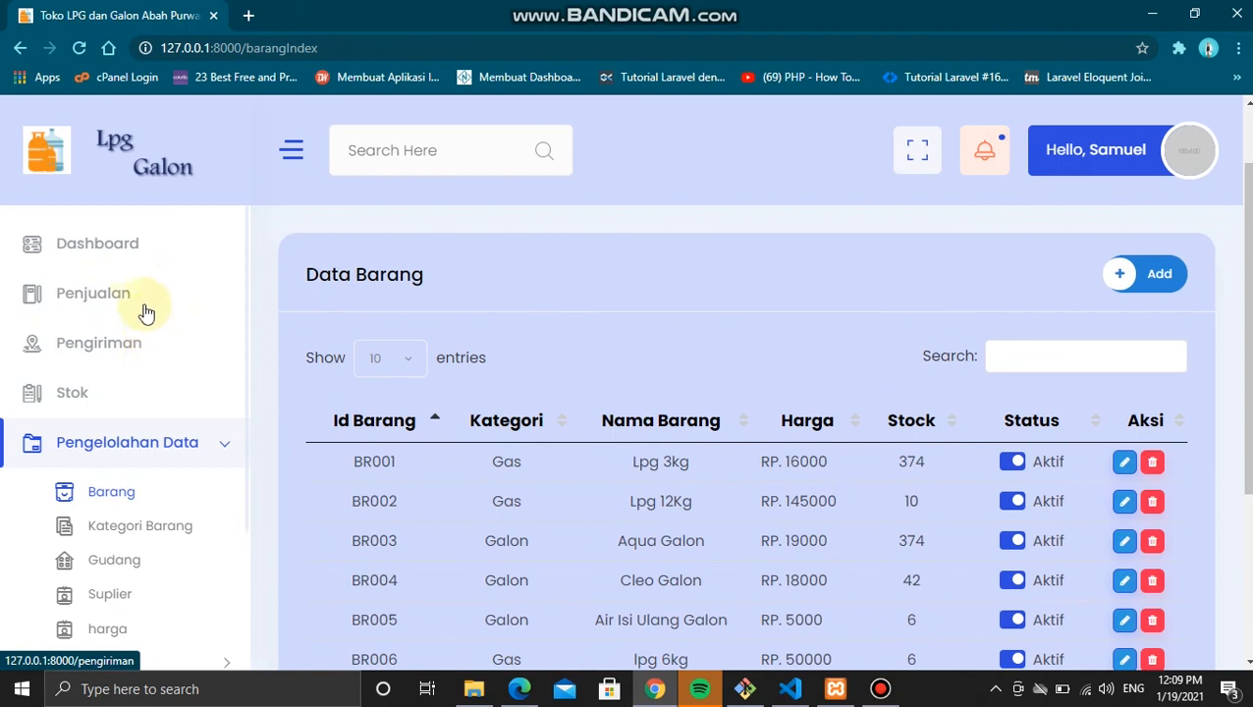
Step: Start a new sale with employee Sapawi and customer Umum
{"action": "left_click", "coordinate": [134, 302]}
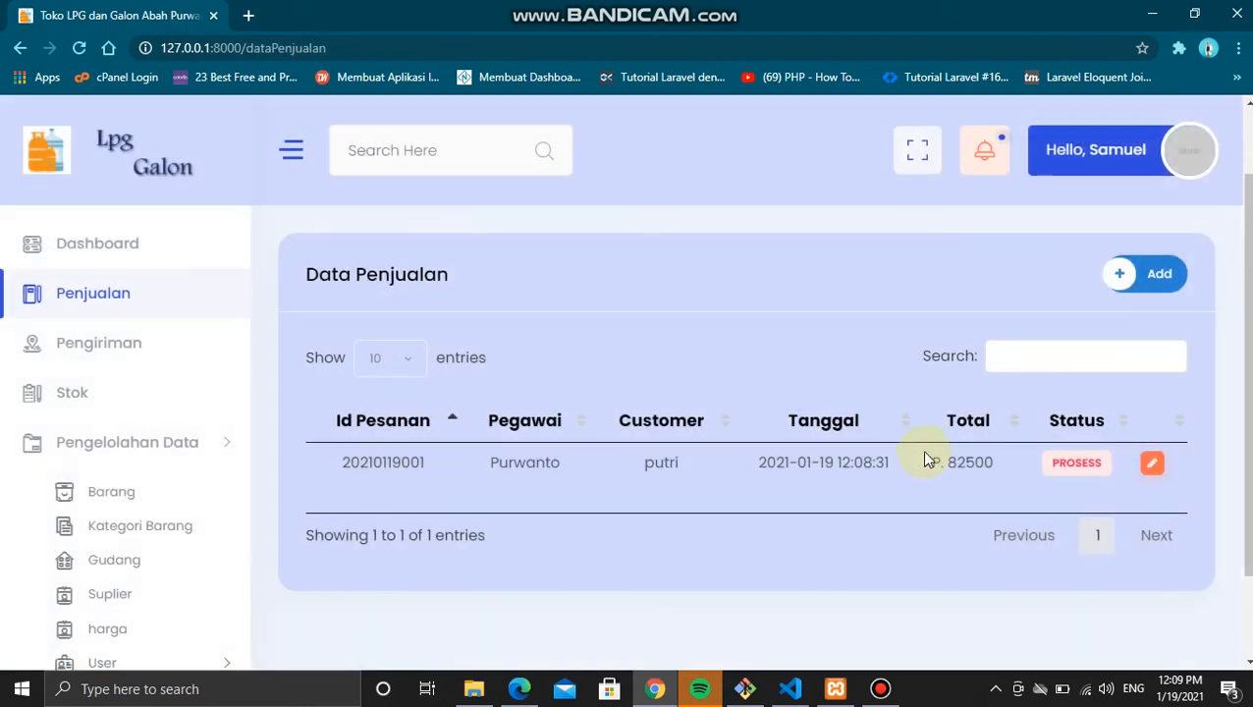
{"action": "left_click", "coordinate": [1134, 288]}
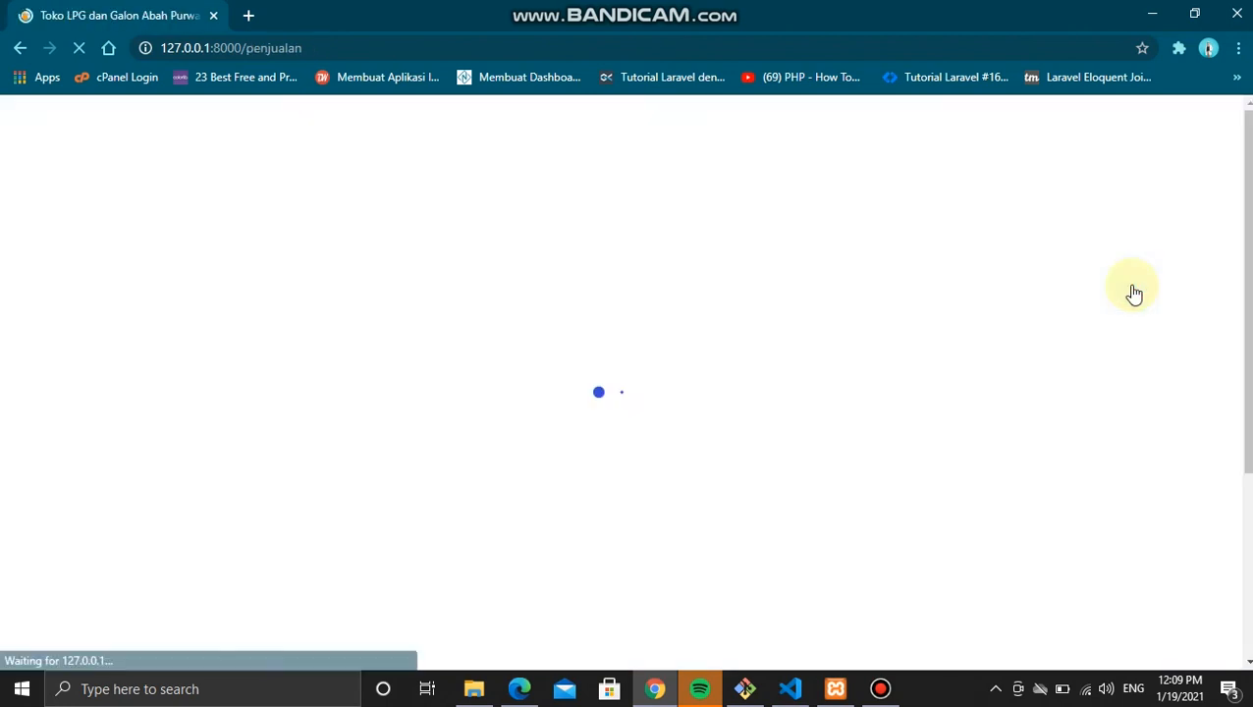
{"action": "left_click", "coordinate": [659, 355]}
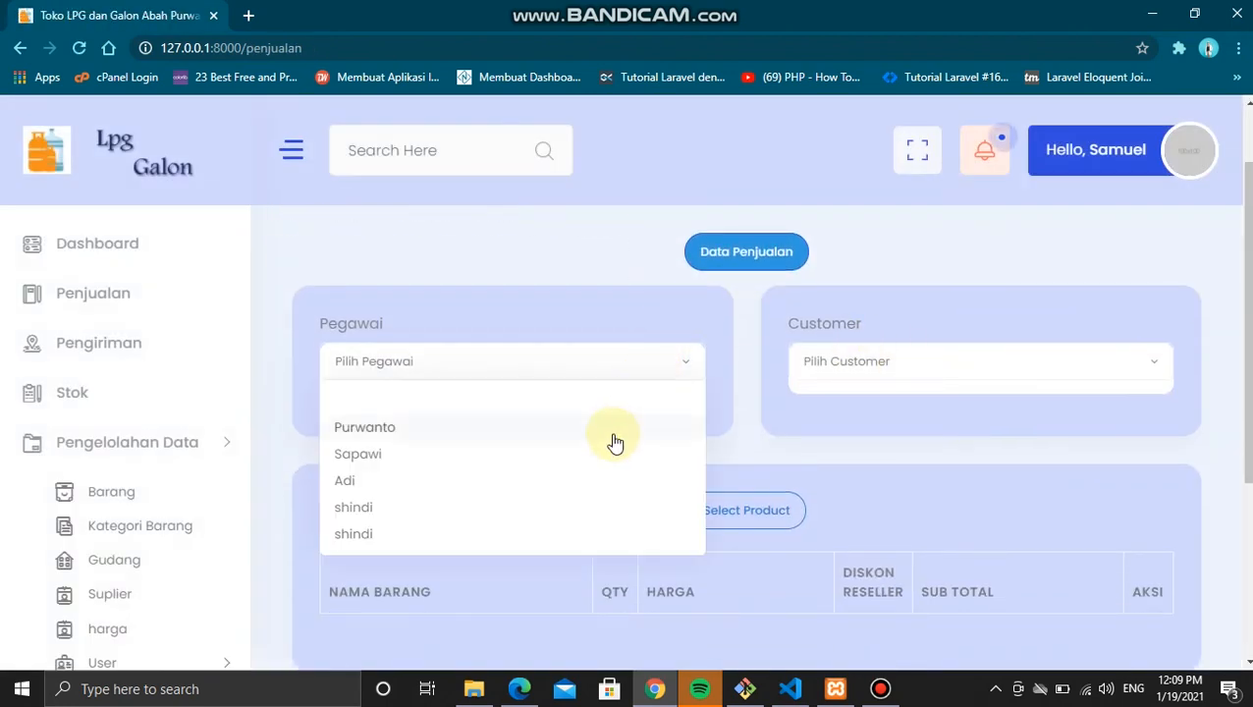
{"action": "left_click", "coordinate": [610, 452]}
{"action": "left_click", "coordinate": [959, 359]}
{"action": "left_click", "coordinate": [894, 432]}
Step: Add Lpg 3kg with quantity 10, remove the duplicate row, and submit the RP. 160000 sale
{"action": "scroll", "coordinate": [895, 437], "scroll_direction": "down", "scroll_amount": 1}
{"action": "left_click", "coordinate": [747, 417]}
{"action": "double_click", "coordinate": [908, 274]}
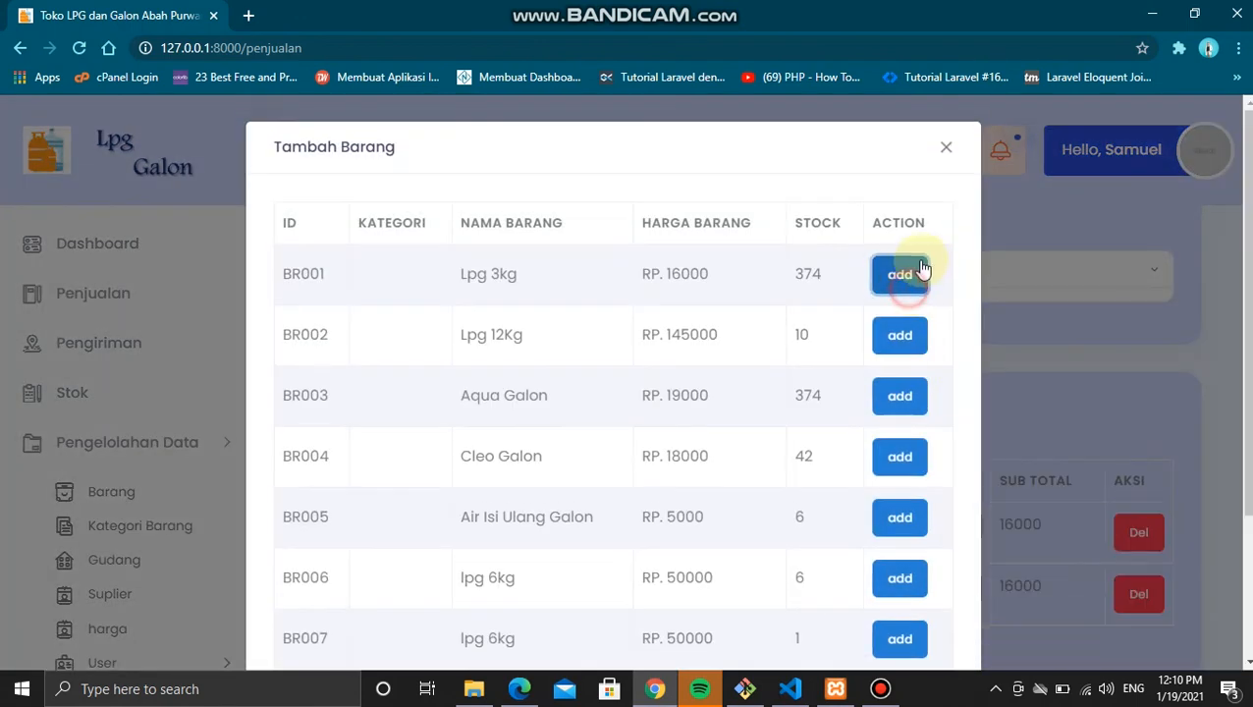
{"action": "left_click", "coordinate": [942, 150]}
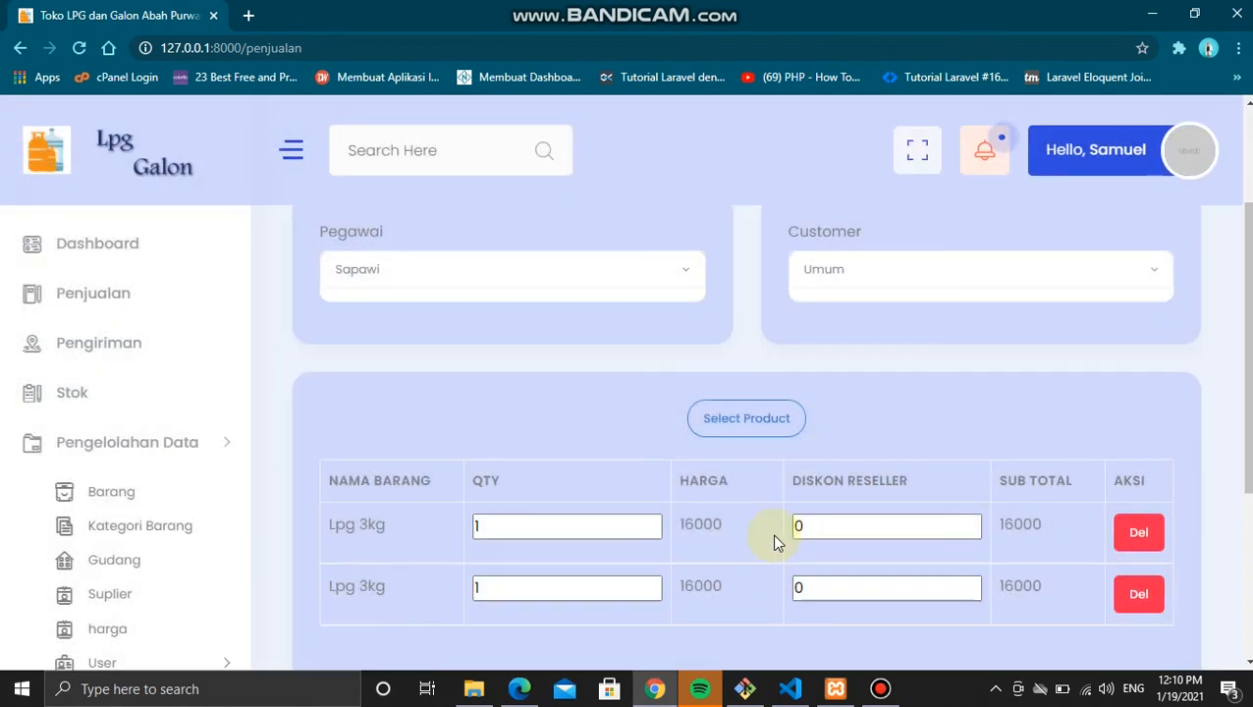
{"action": "left_click", "coordinate": [1137, 597]}
{"action": "left_click", "coordinate": [587, 535]}
{"action": "type", "text": "0"}
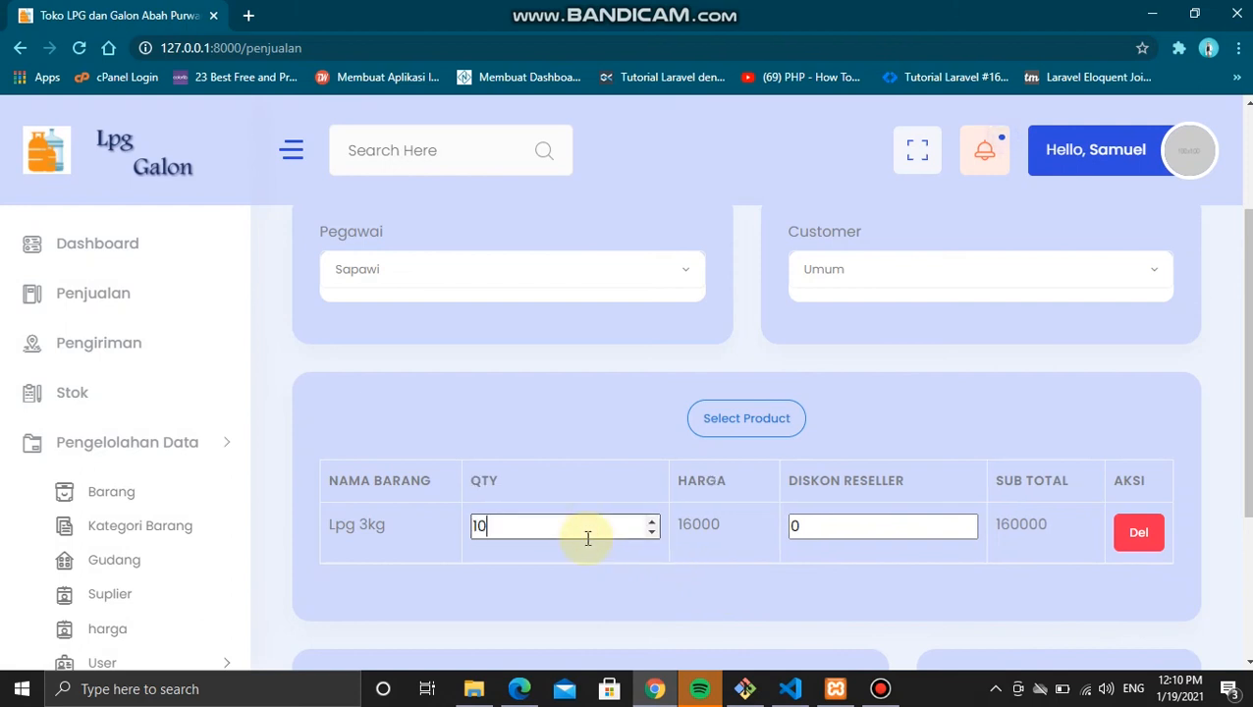
{"action": "scroll", "coordinate": [906, 405], "scroll_direction": "down", "scroll_amount": 2}
{"action": "left_click", "coordinate": [1026, 617]}
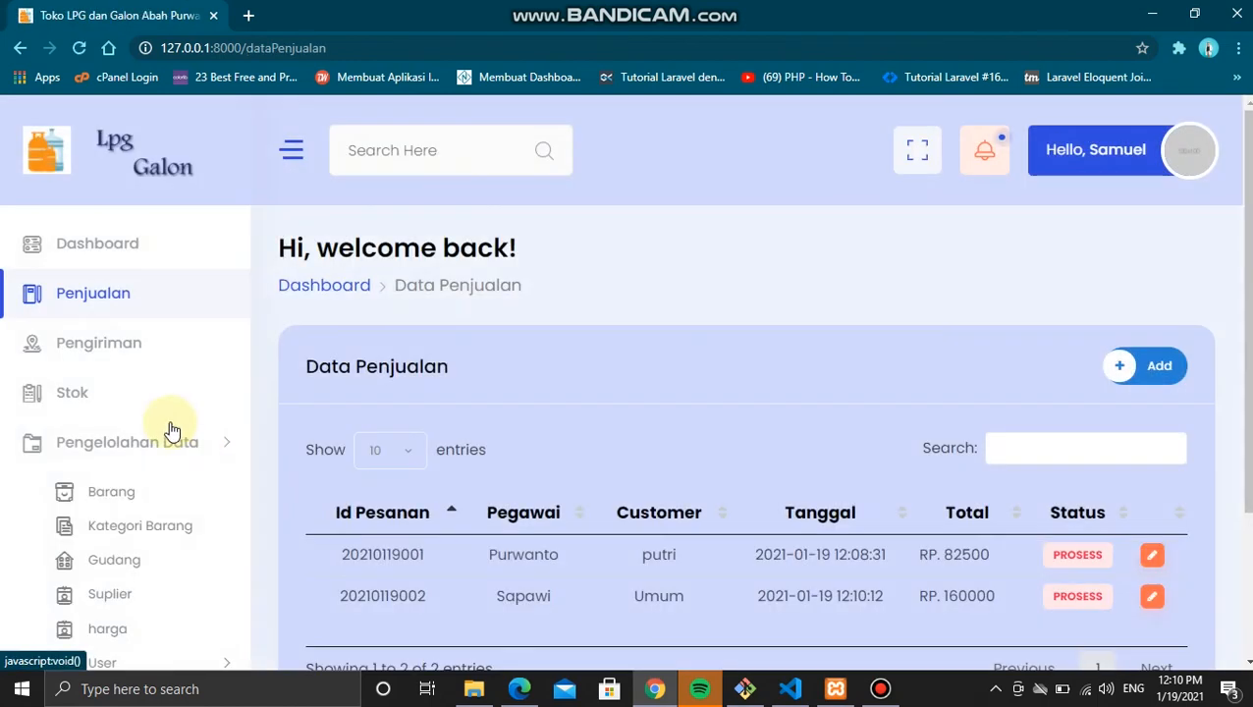
{"action": "scroll", "coordinate": [170, 430], "scroll_direction": "down", "scroll_amount": 1}
{"action": "left_click", "coordinate": [123, 397]}
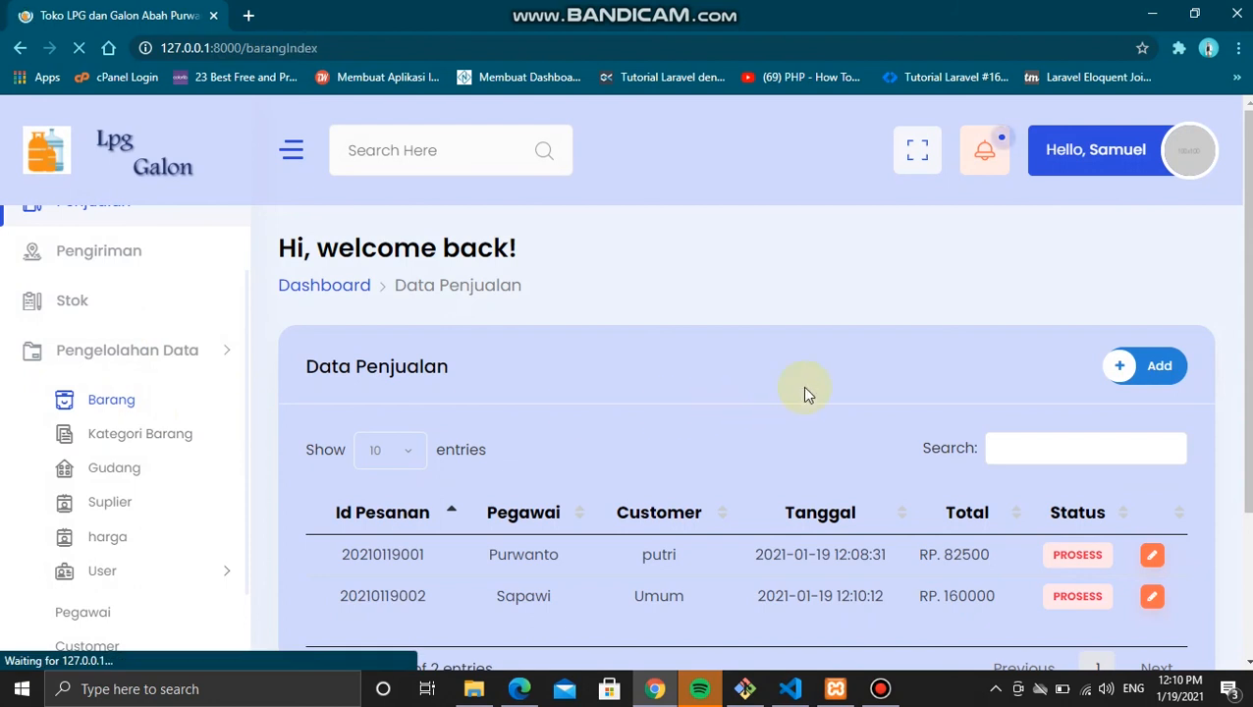
{"action": "scroll", "coordinate": [801, 386], "scroll_direction": "down", "scroll_amount": 2}
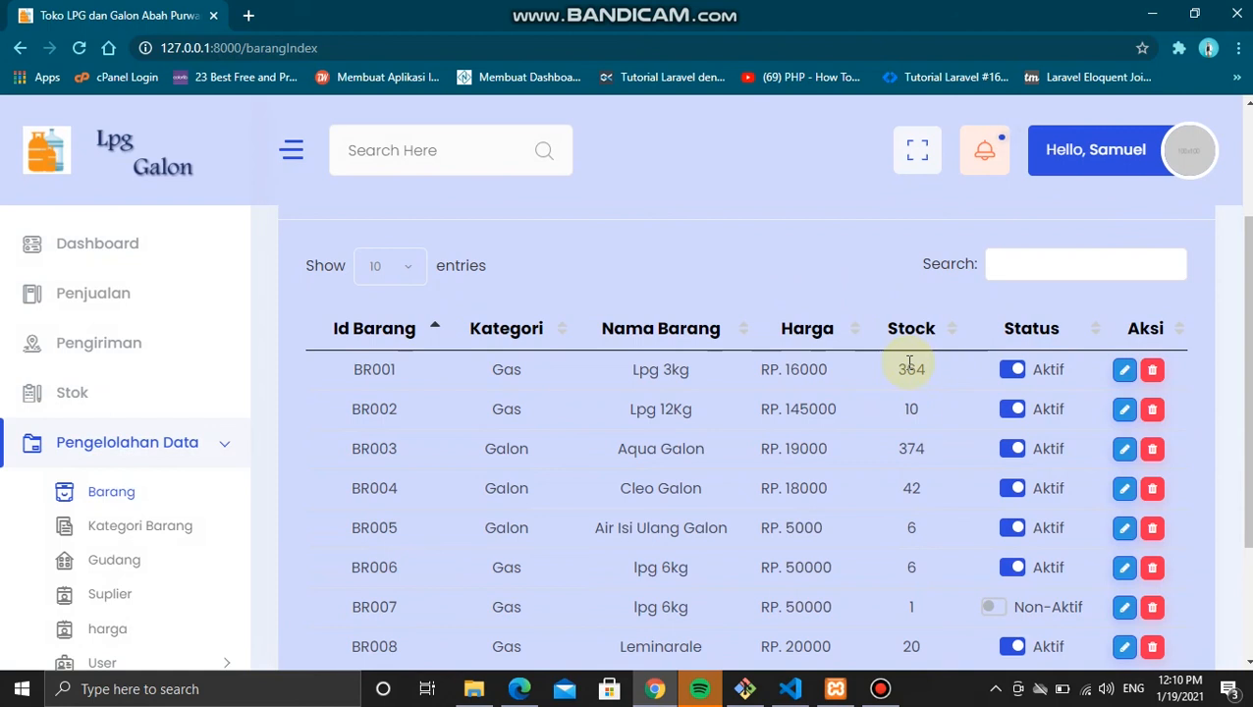
{"action": "left_click", "coordinate": [131, 307]}
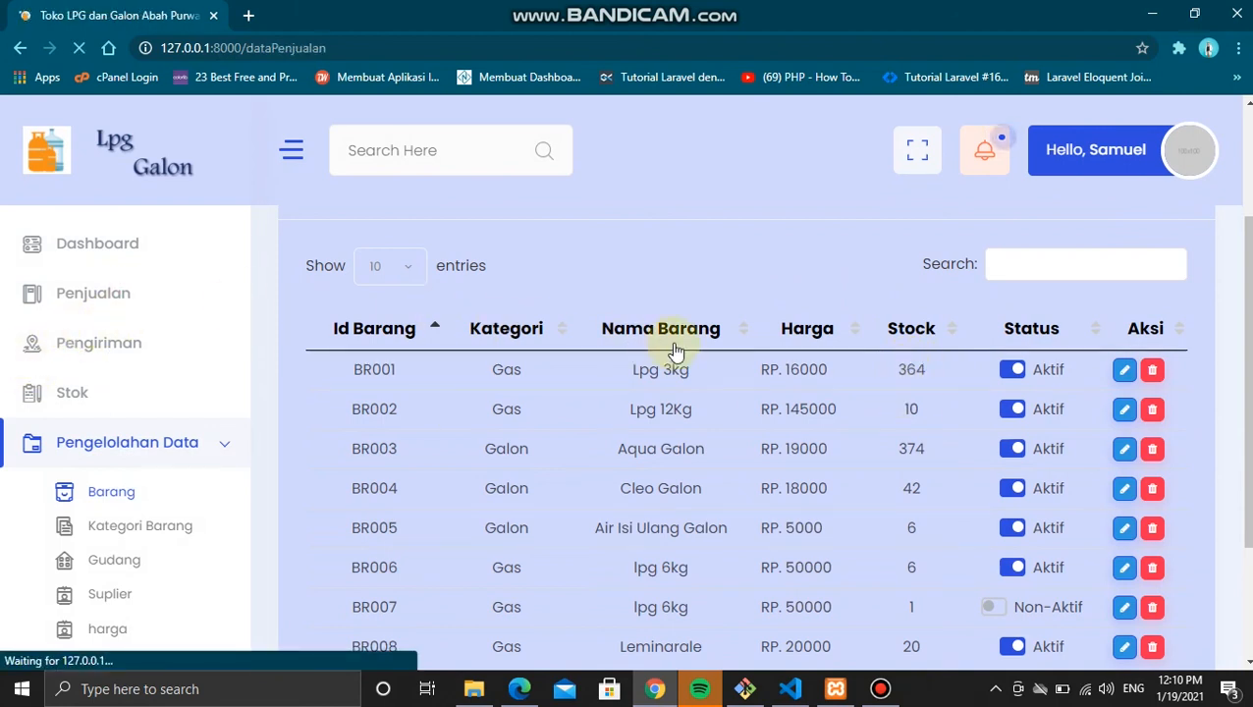
{"action": "scroll", "coordinate": [736, 344], "scroll_direction": "down", "scroll_amount": 2}
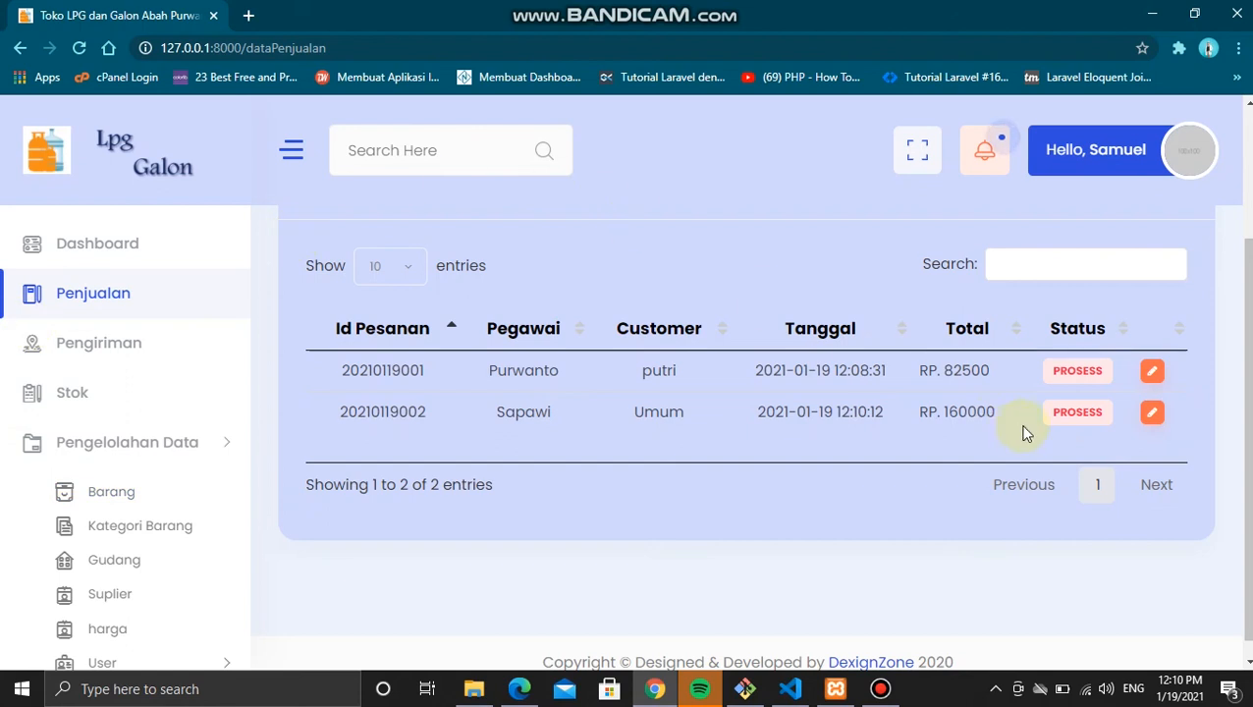
{"action": "left_click", "coordinate": [1153, 373]}
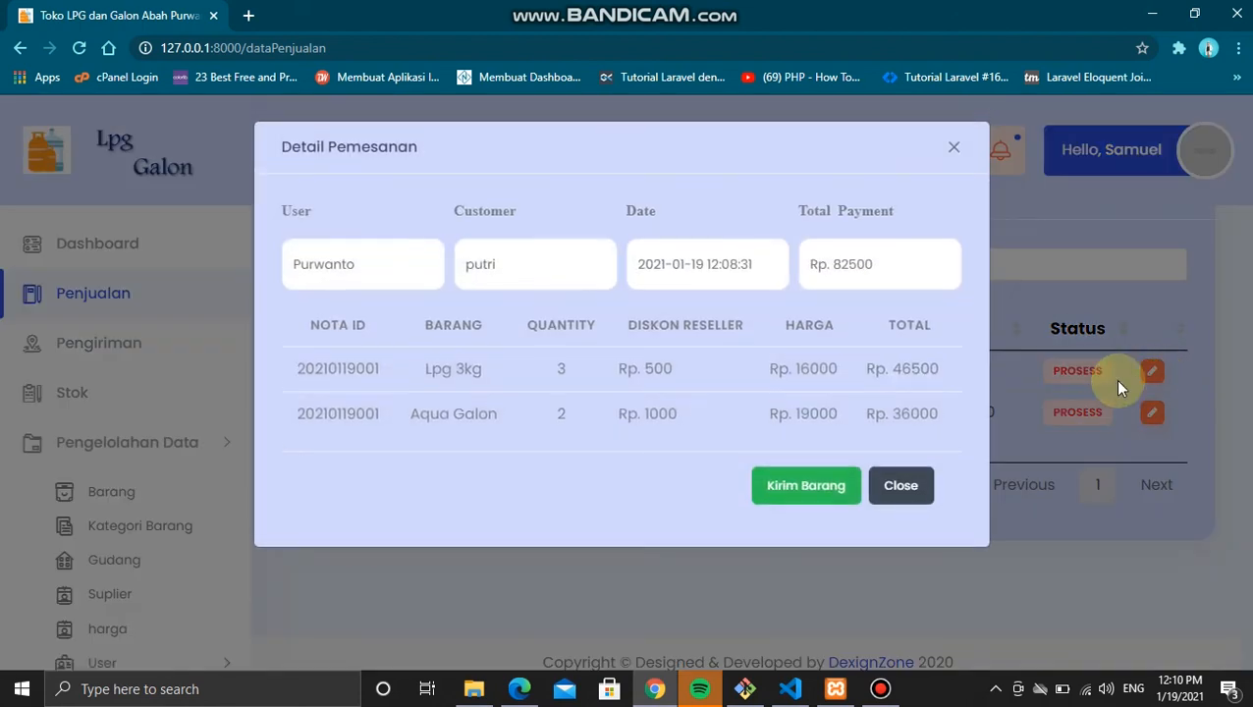
{"action": "left_click", "coordinate": [836, 487]}
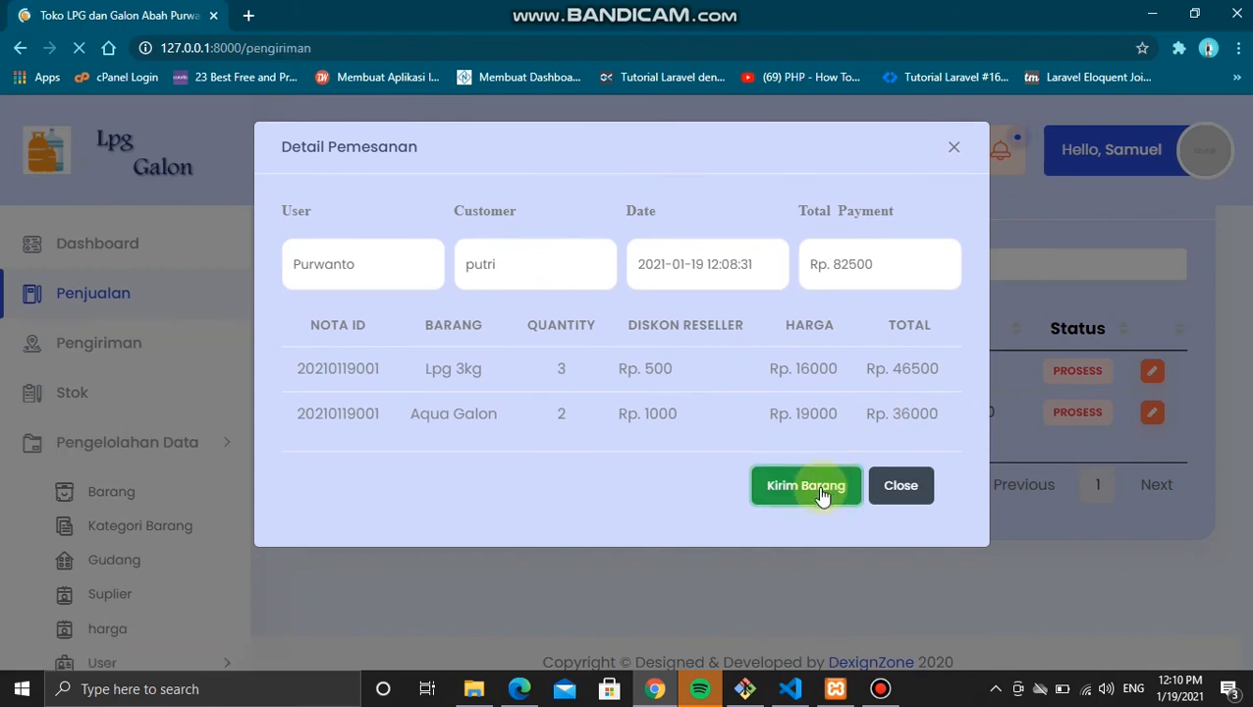
{"action": "scroll", "coordinate": [811, 498], "scroll_direction": "down", "scroll_amount": 2}
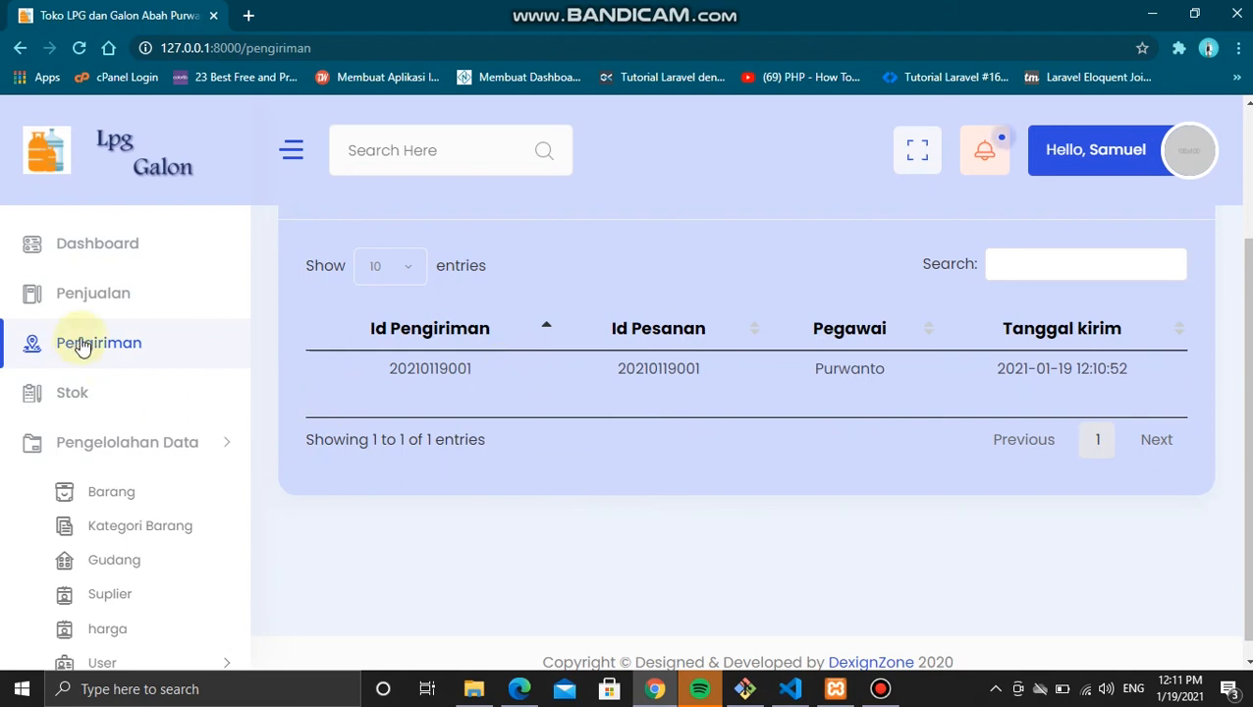
{"action": "left_click", "coordinate": [132, 306]}
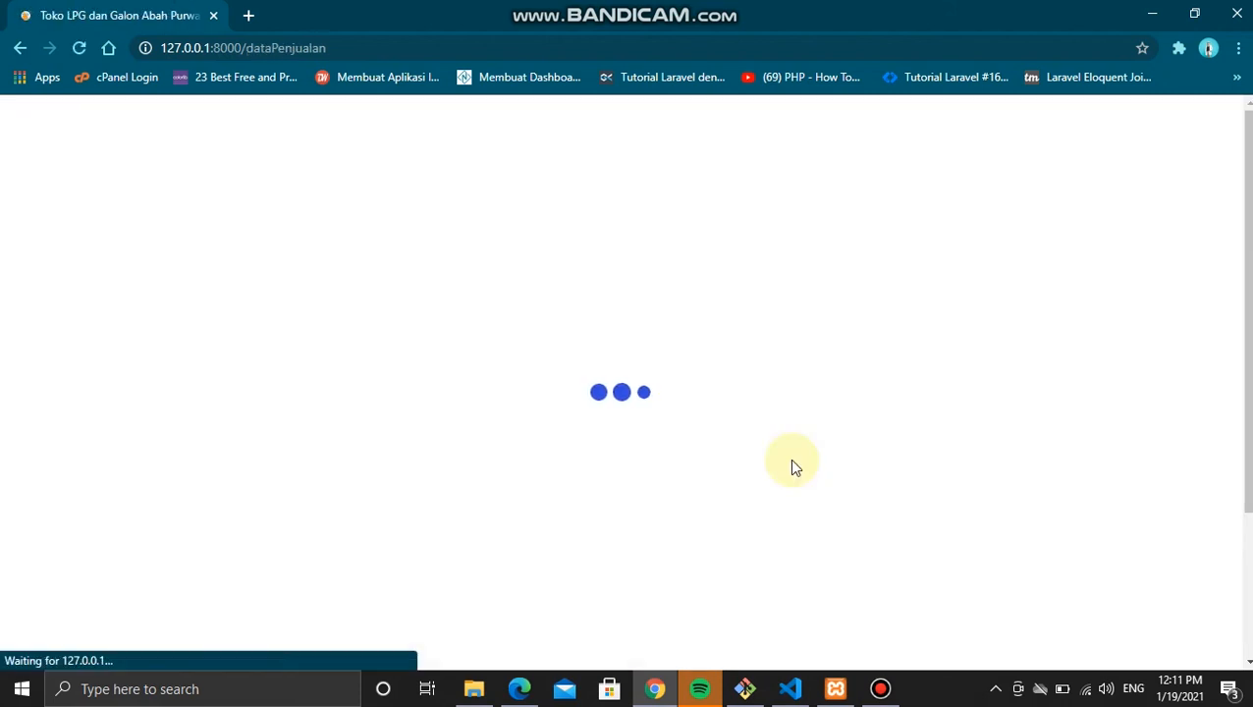
{"action": "scroll", "coordinate": [805, 457], "scroll_direction": "down", "scroll_amount": 2}
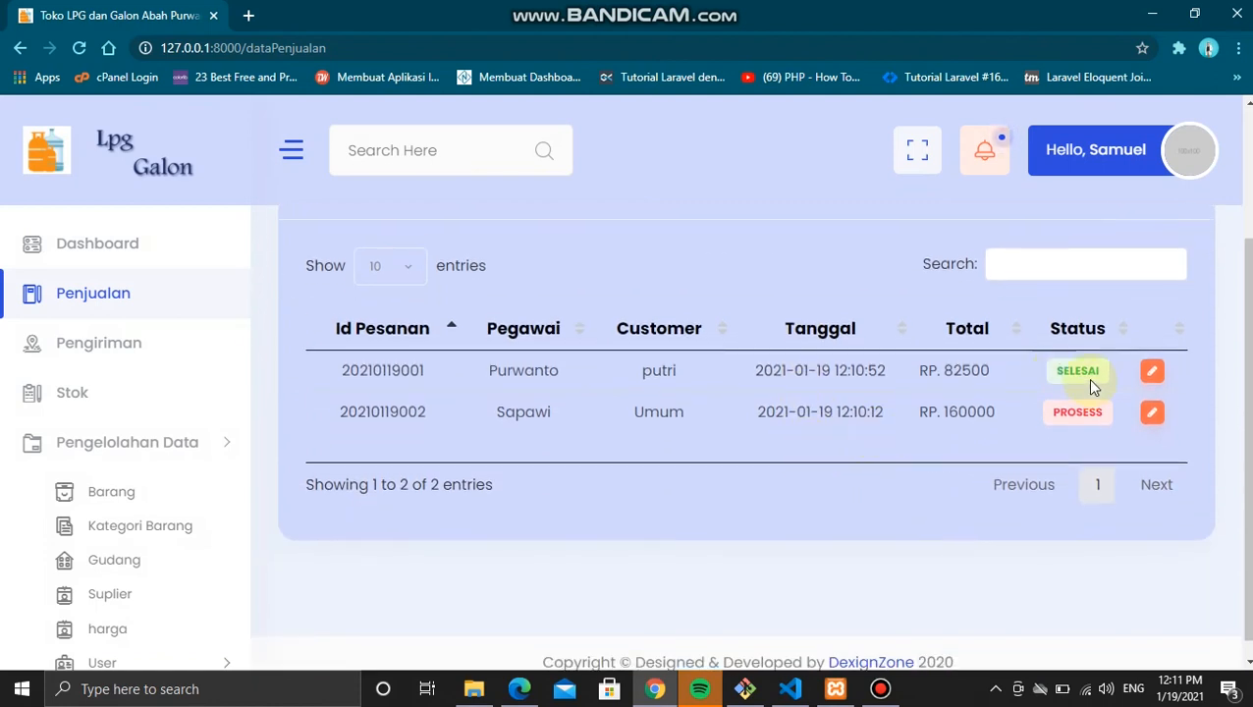
{"action": "left_click", "coordinate": [1152, 376]}
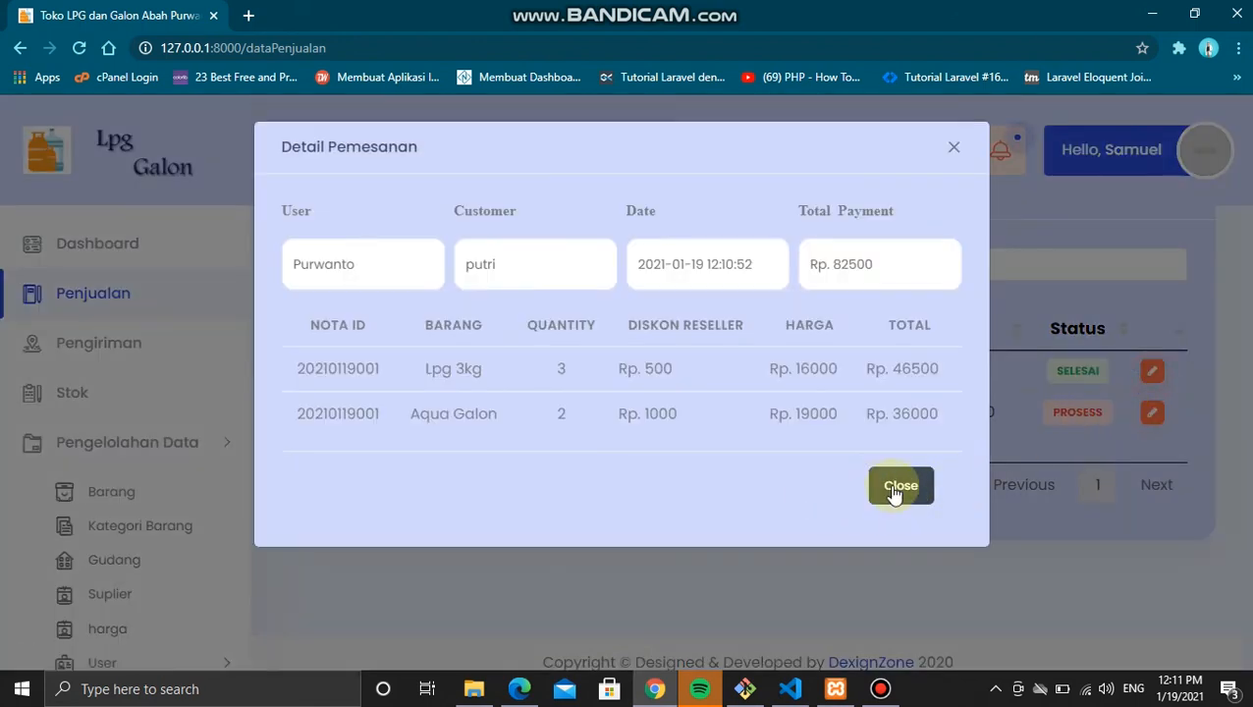
{"action": "left_click", "coordinate": [893, 491]}
{"action": "left_click", "coordinate": [1151, 415]}
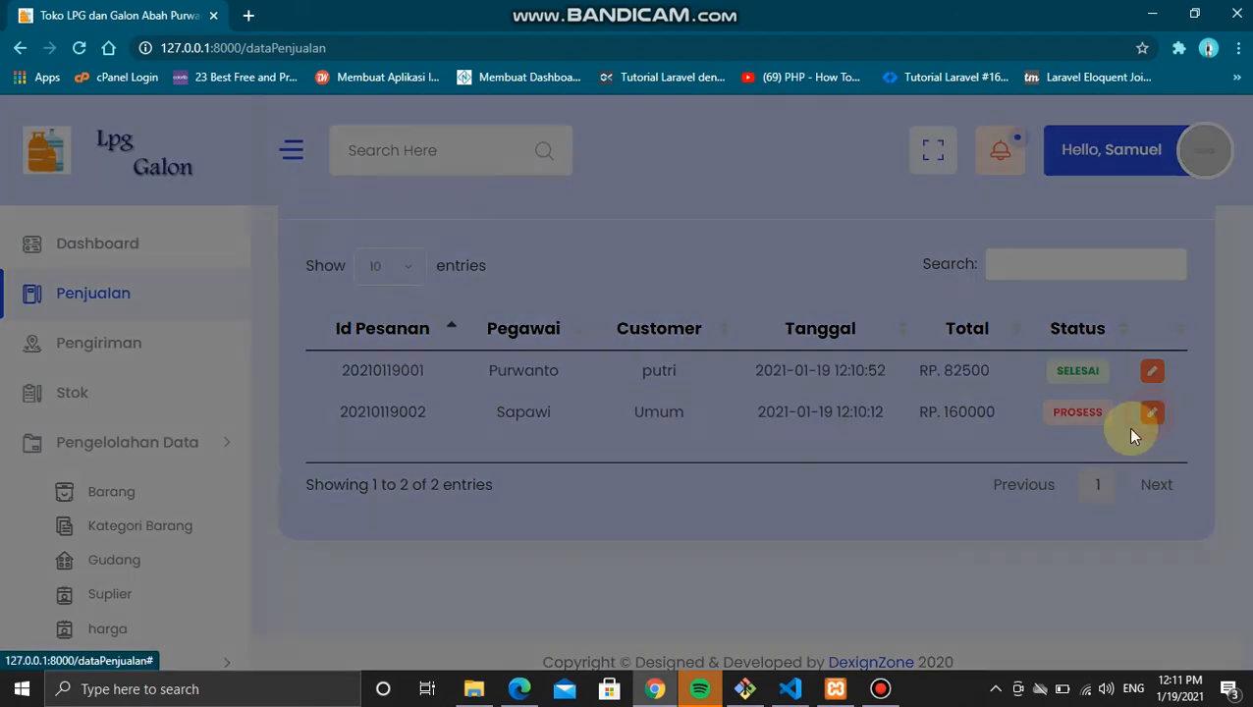
{"action": "left_click", "coordinate": [919, 442]}
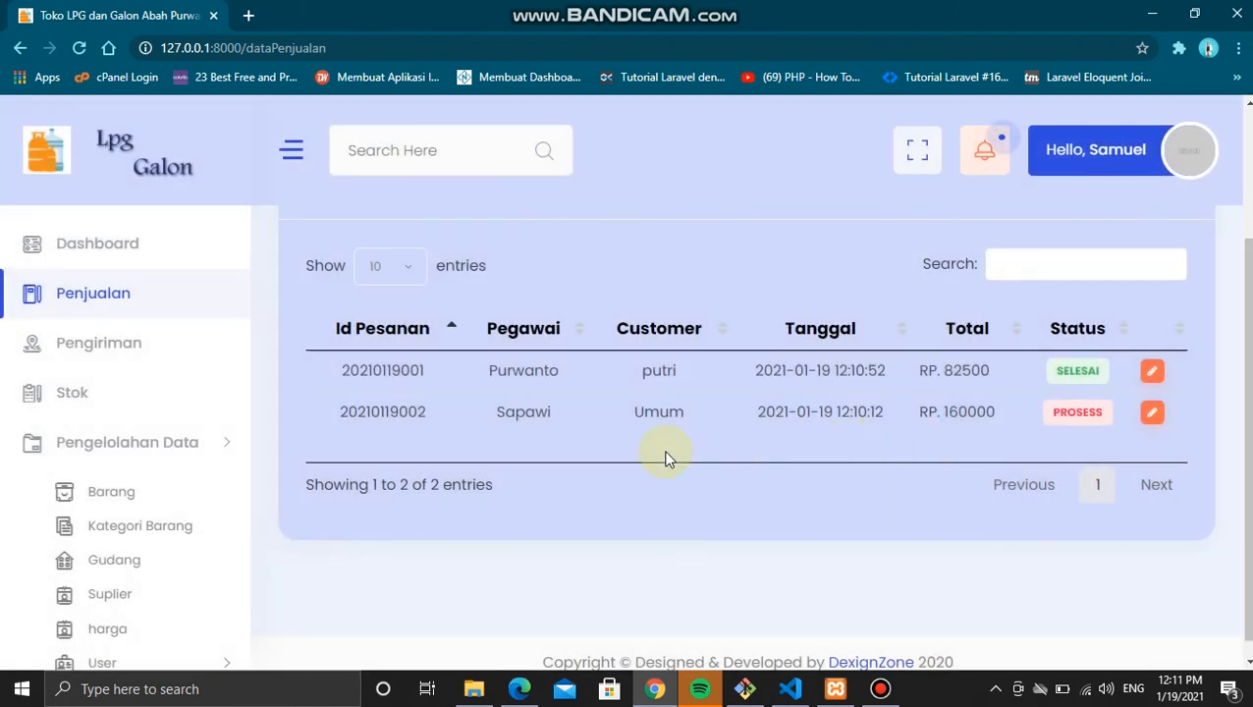
{"action": "scroll", "coordinate": [665, 458], "scroll_direction": "down", "scroll_amount": 1}
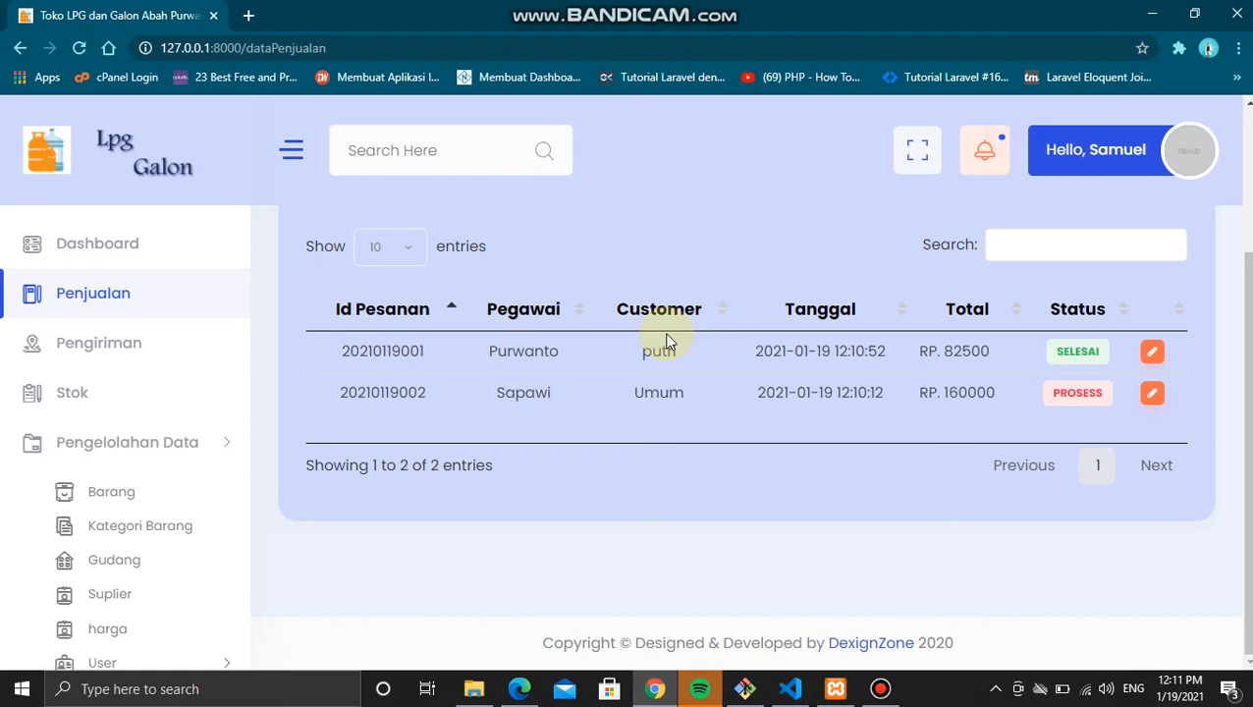
{"action": "scroll", "coordinate": [88, 506], "scroll_direction": "down", "scroll_amount": 2}
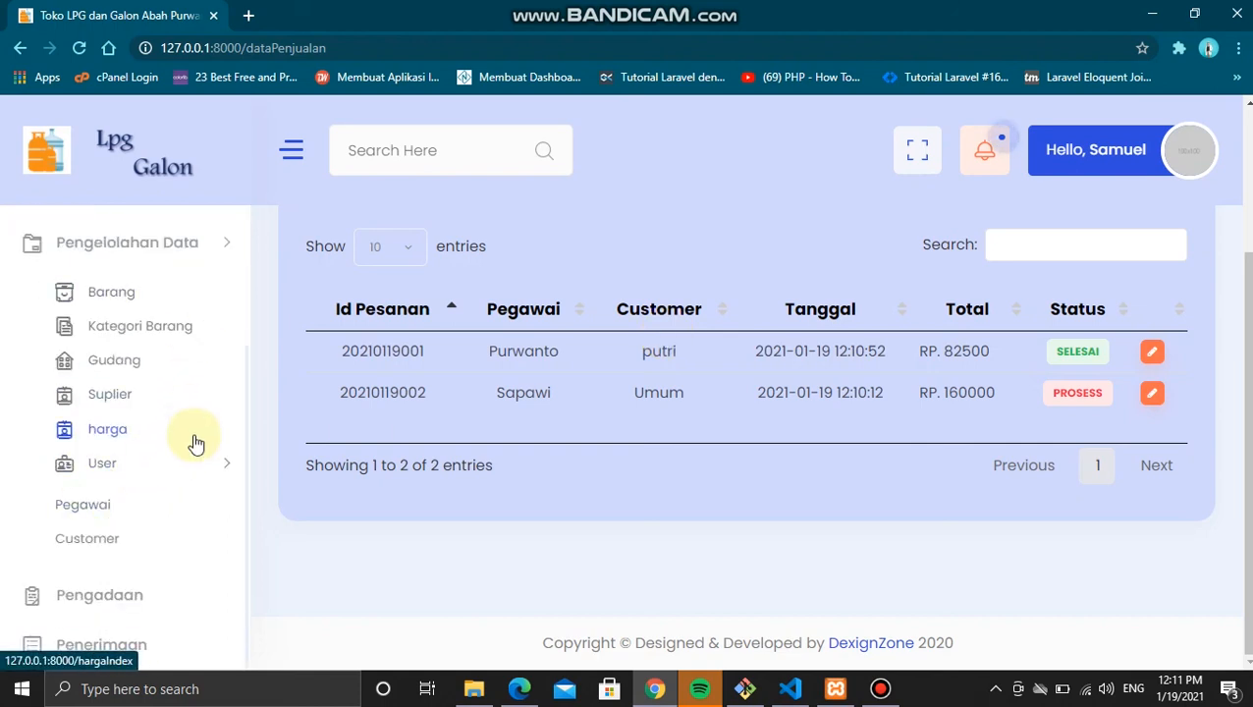
Step: Start a new Pengadaan order by Purwanto from supplier PT. Gas Jaya Mandiri
{"action": "left_click", "coordinate": [141, 595]}
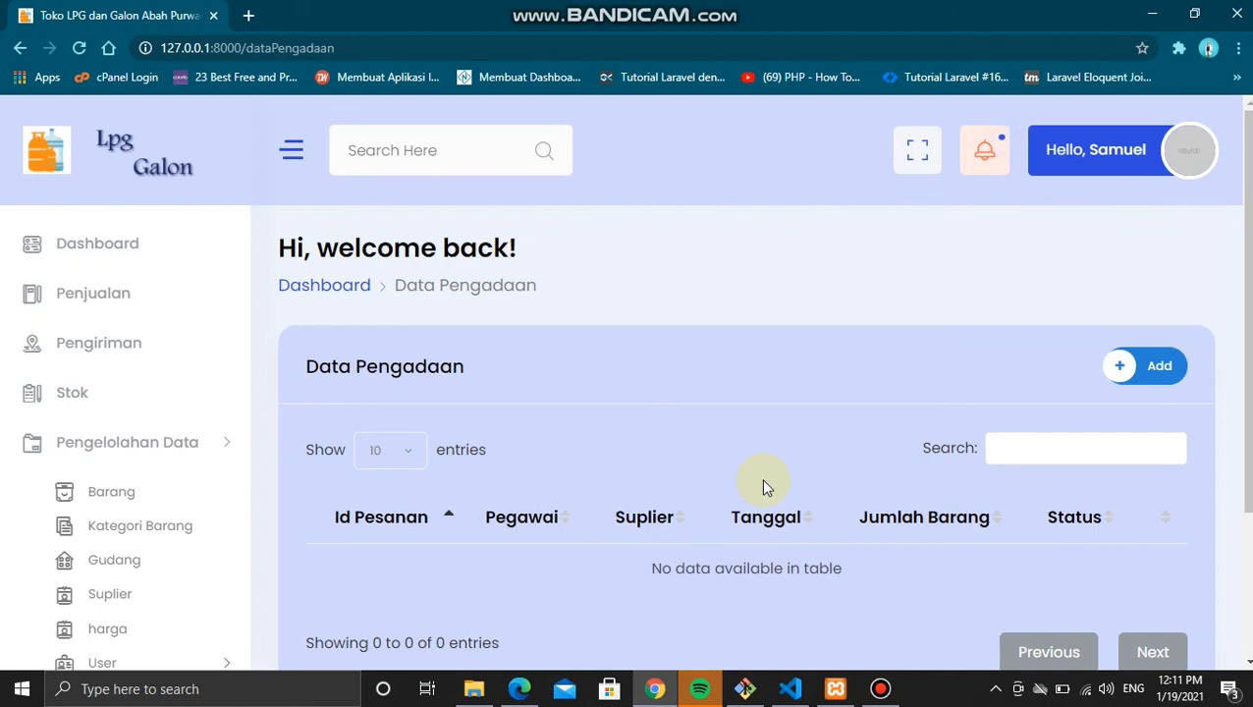
{"action": "left_click", "coordinate": [1145, 361]}
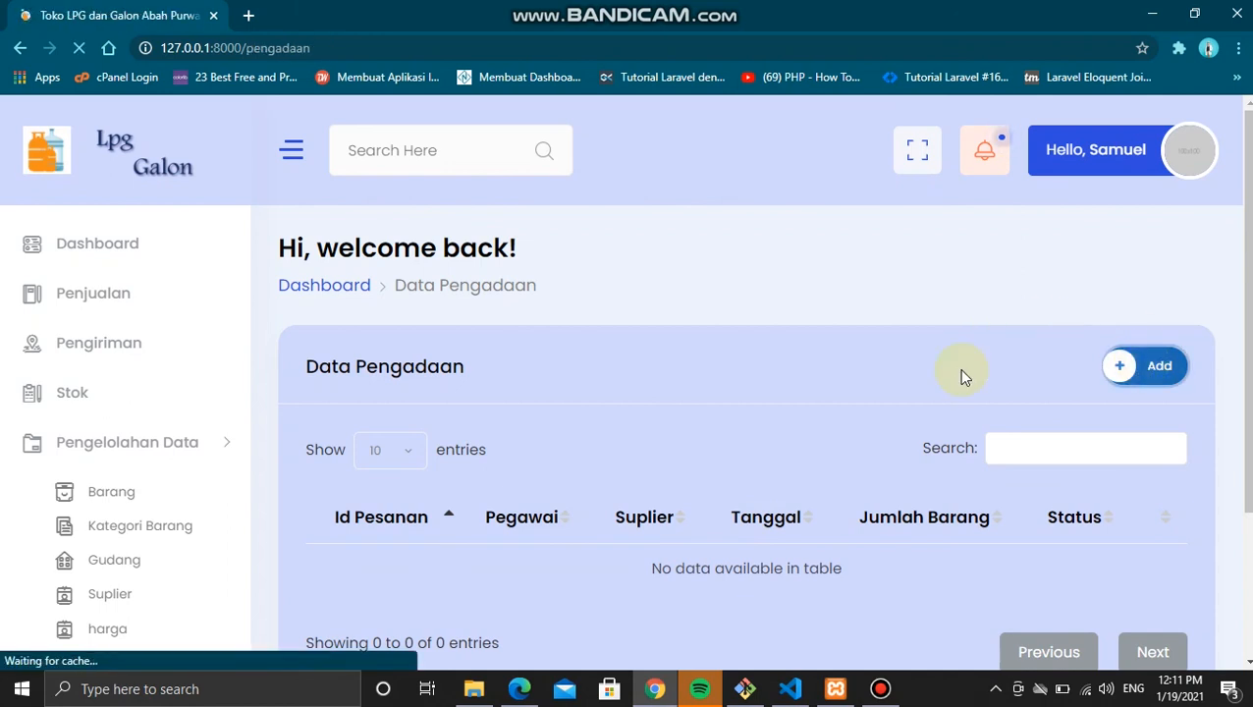
{"action": "scroll", "coordinate": [668, 372], "scroll_direction": "down", "scroll_amount": 2}
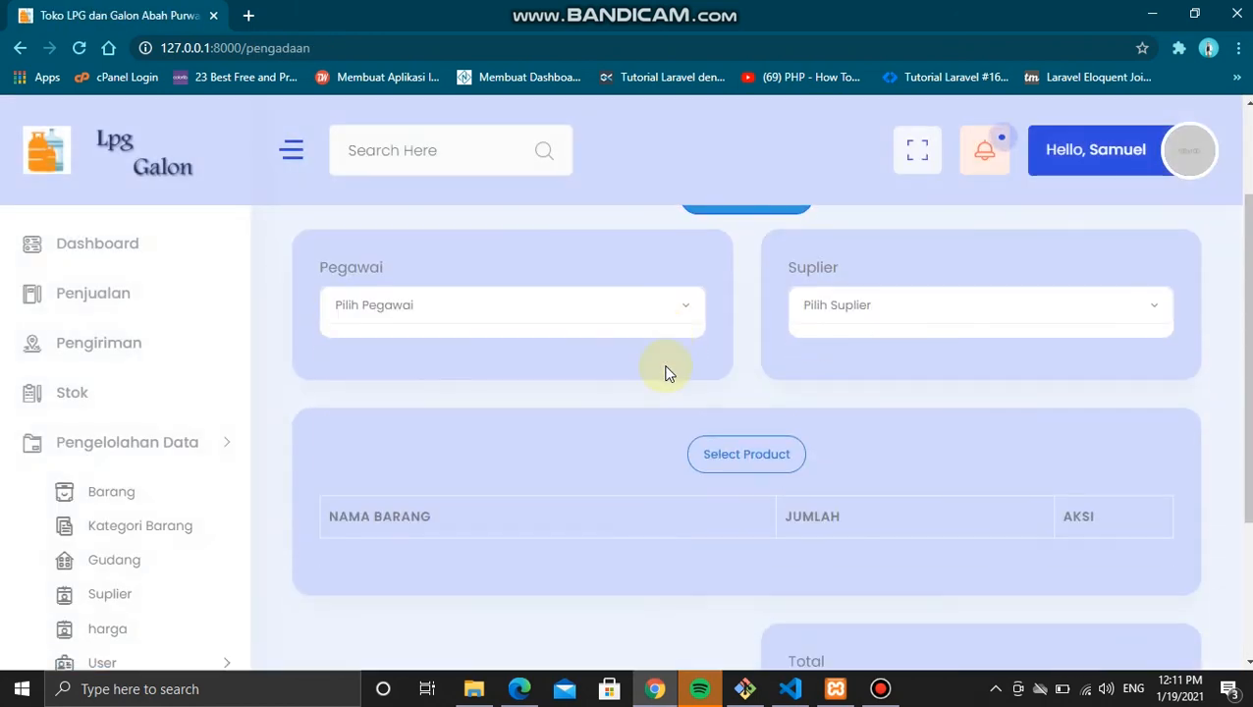
{"action": "left_click", "coordinate": [628, 314]}
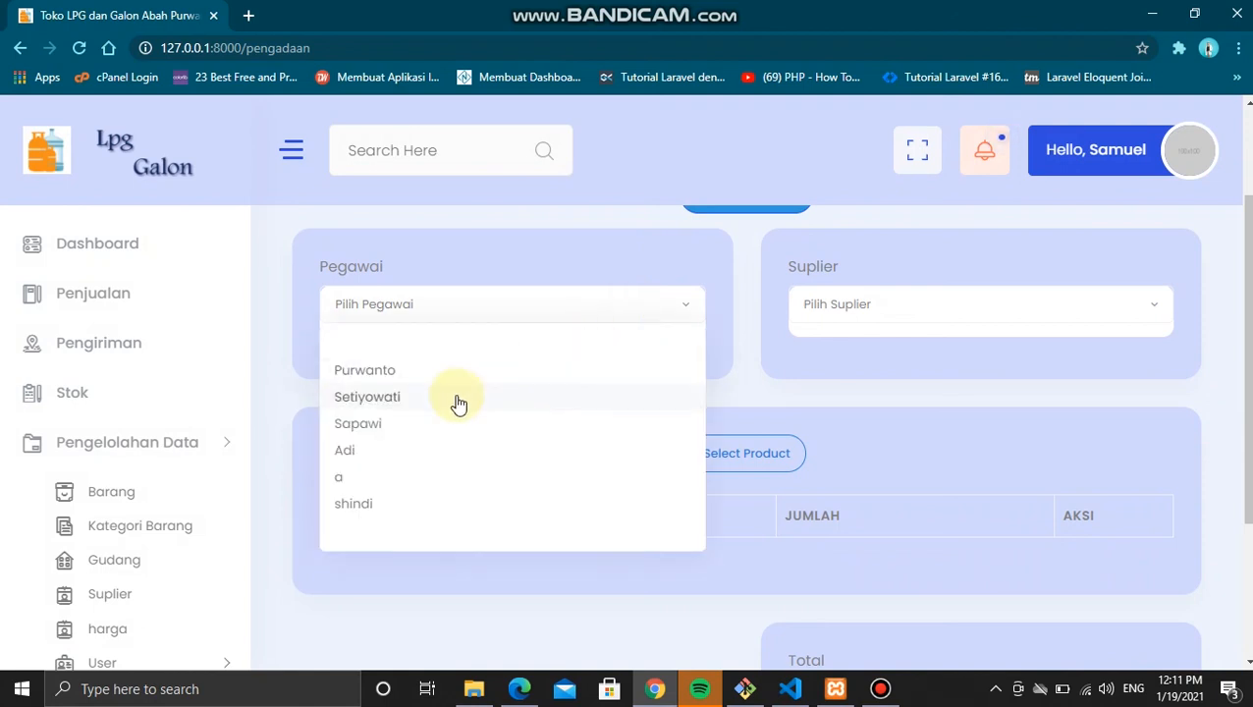
{"action": "left_click", "coordinate": [437, 371]}
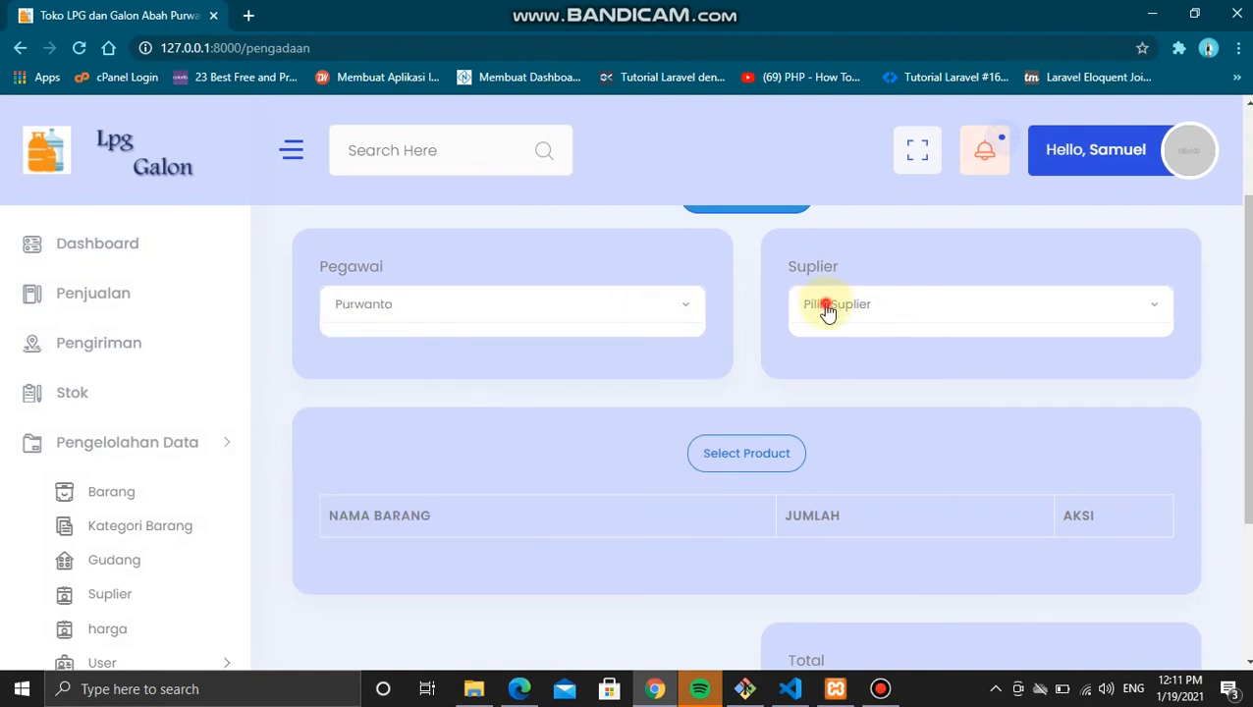
{"action": "left_click", "coordinate": [828, 306]}
{"action": "left_click", "coordinate": [875, 379]}
Step: Add Lpg 3kg with Jumlah 100 and submit the order for payment
{"action": "left_click", "coordinate": [775, 453]}
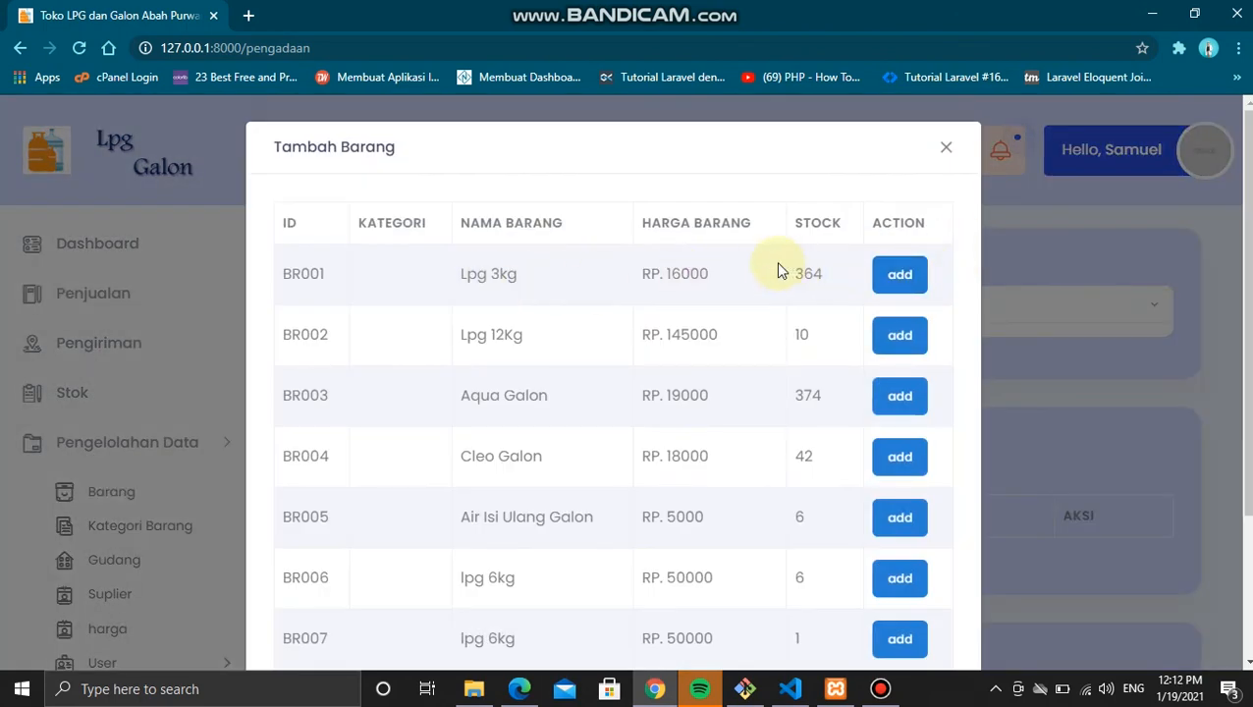
{"action": "left_click", "coordinate": [896, 273]}
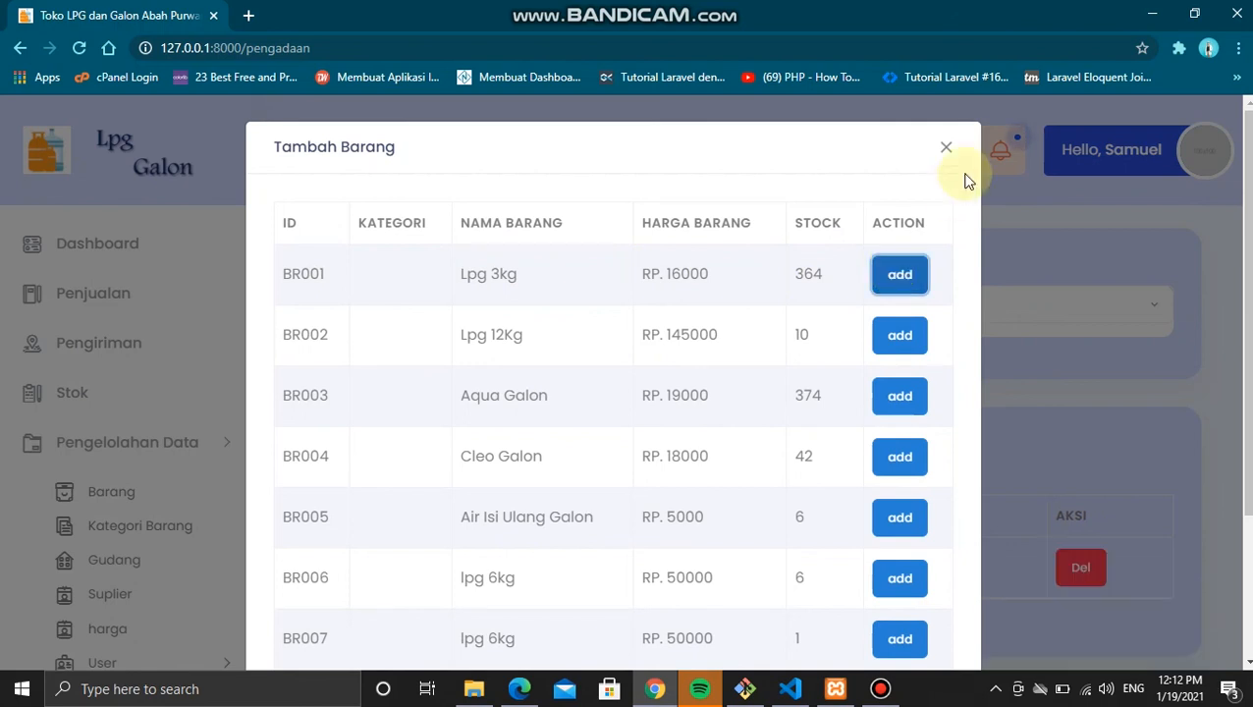
{"action": "left_click", "coordinate": [946, 150]}
{"action": "scroll", "coordinate": [864, 383], "scroll_direction": "down", "scroll_amount": 2}
{"action": "left_click", "coordinate": [775, 396]}
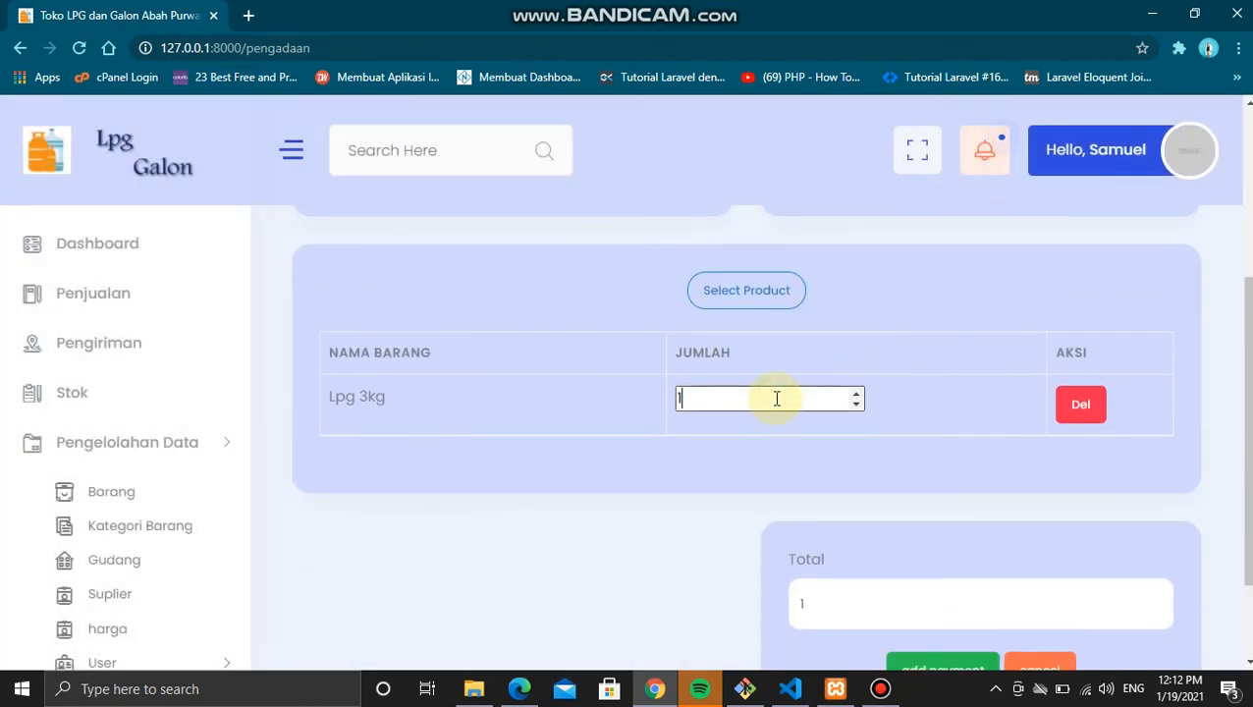
{"action": "type", "text": "00"}
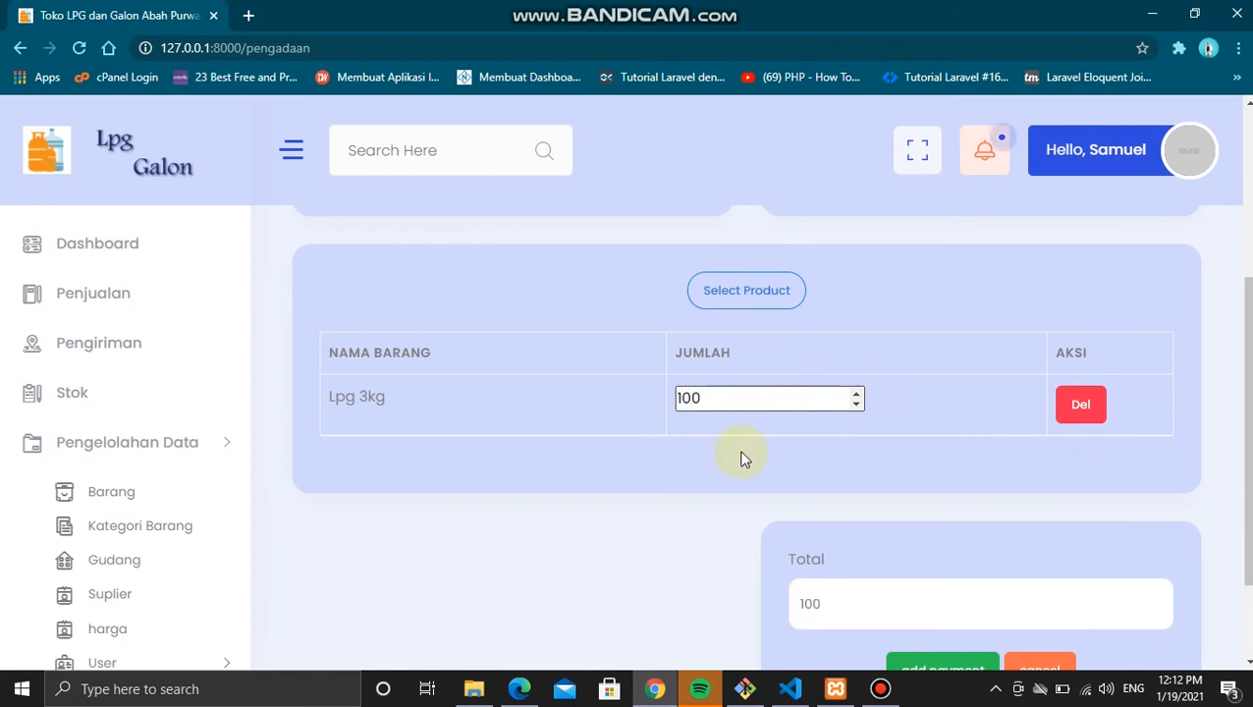
{"action": "left_click", "coordinate": [676, 531]}
{"action": "scroll", "coordinate": [676, 531], "scroll_direction": "down", "scroll_amount": 1}
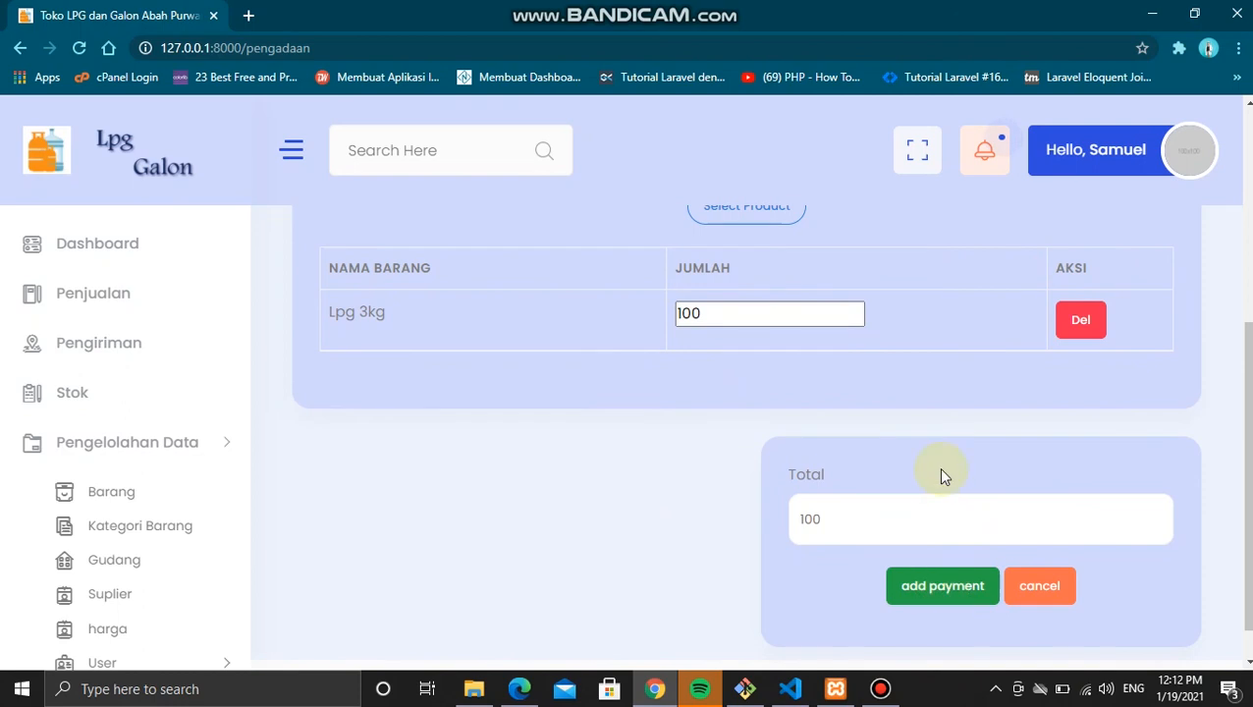
{"action": "scroll", "coordinate": [939, 462], "scroll_direction": "down", "scroll_amount": 1}
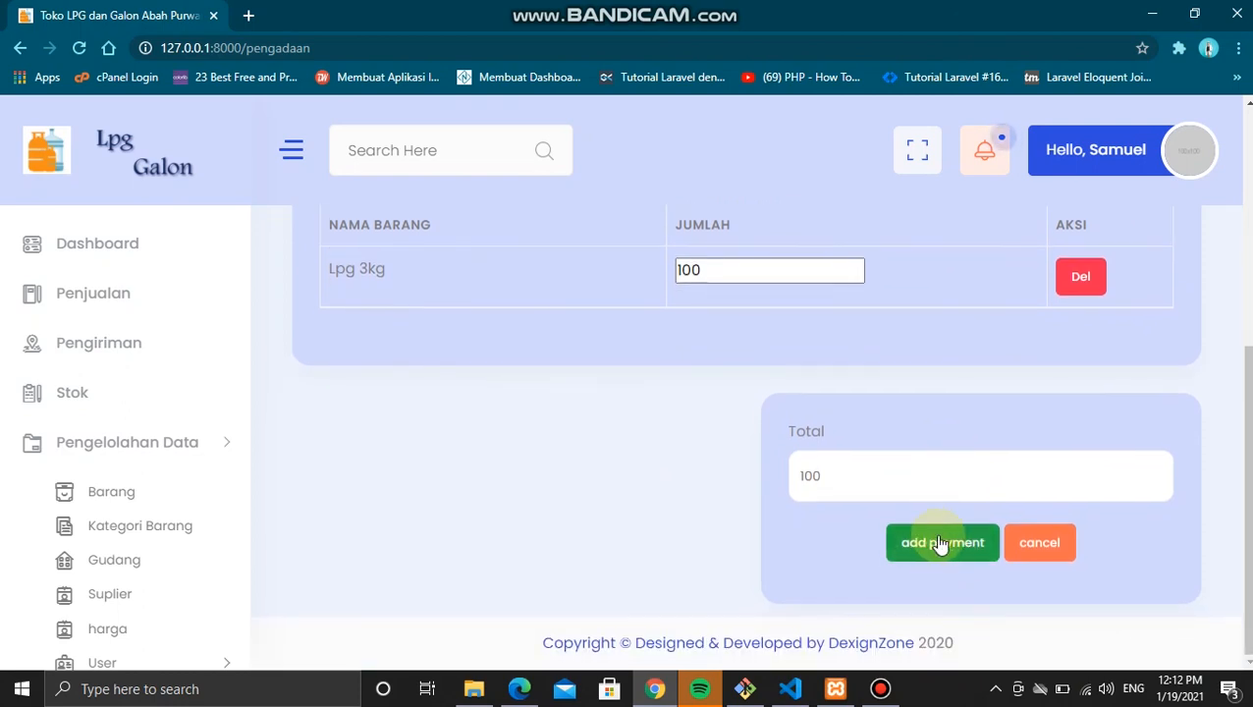
{"action": "left_click", "coordinate": [936, 535]}
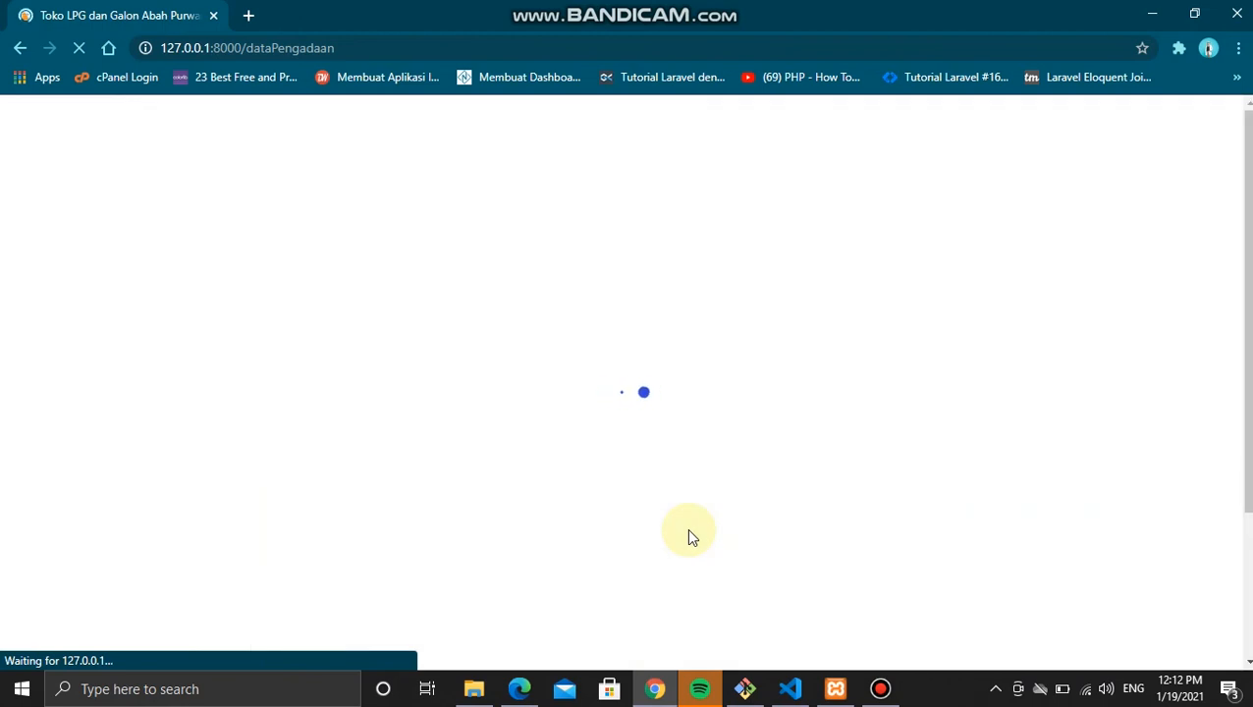
{"action": "scroll", "coordinate": [688, 530], "scroll_direction": "down", "scroll_amount": 3}
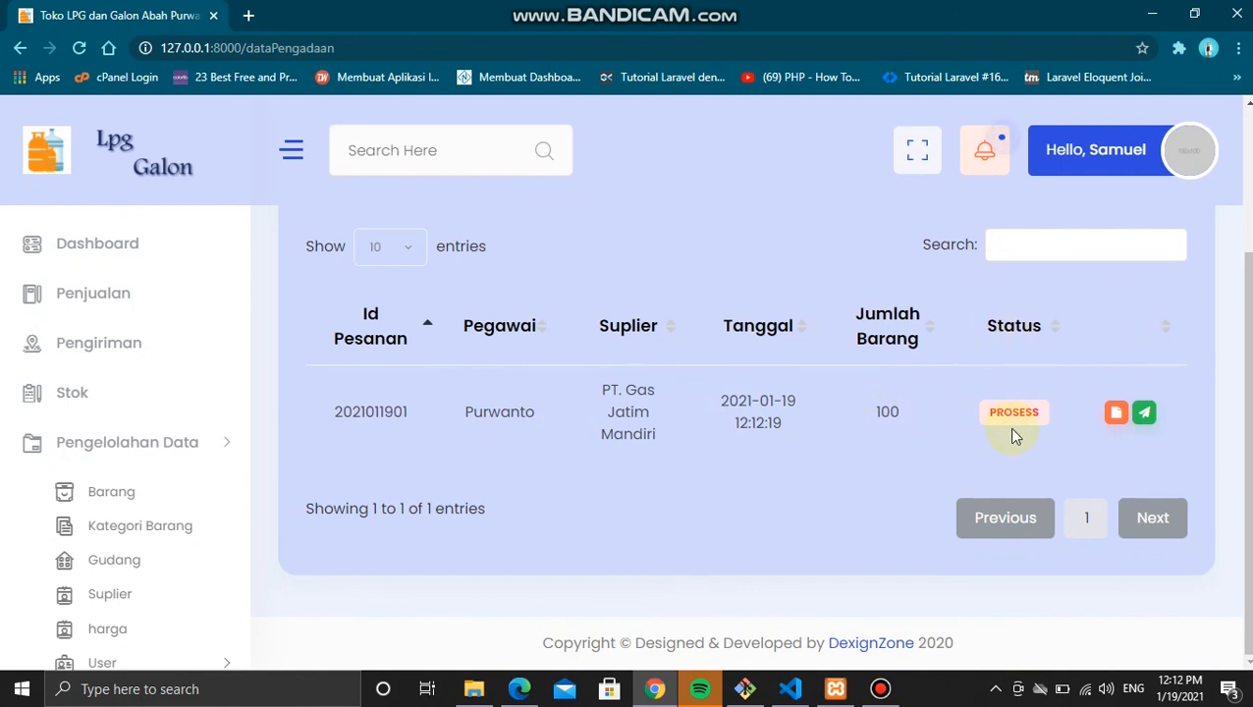
{"action": "left_click", "coordinate": [1146, 413]}
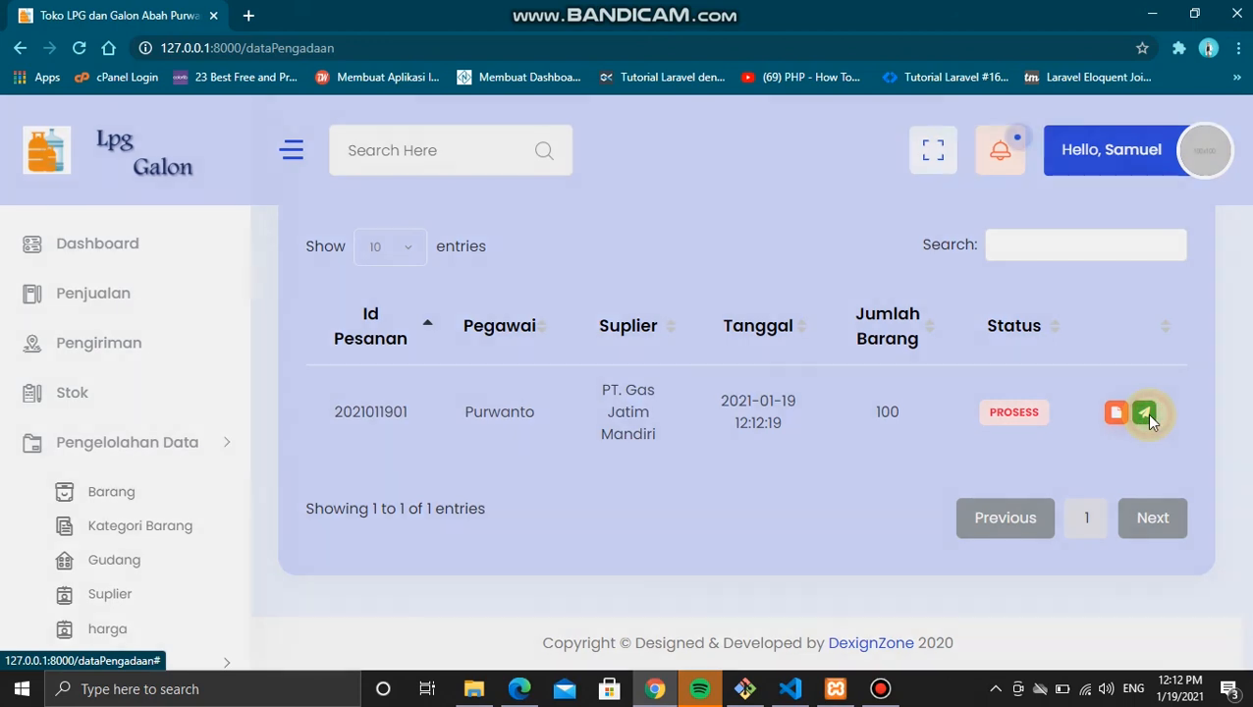
{"action": "scroll", "coordinate": [652, 234], "scroll_direction": "down", "scroll_amount": 1}
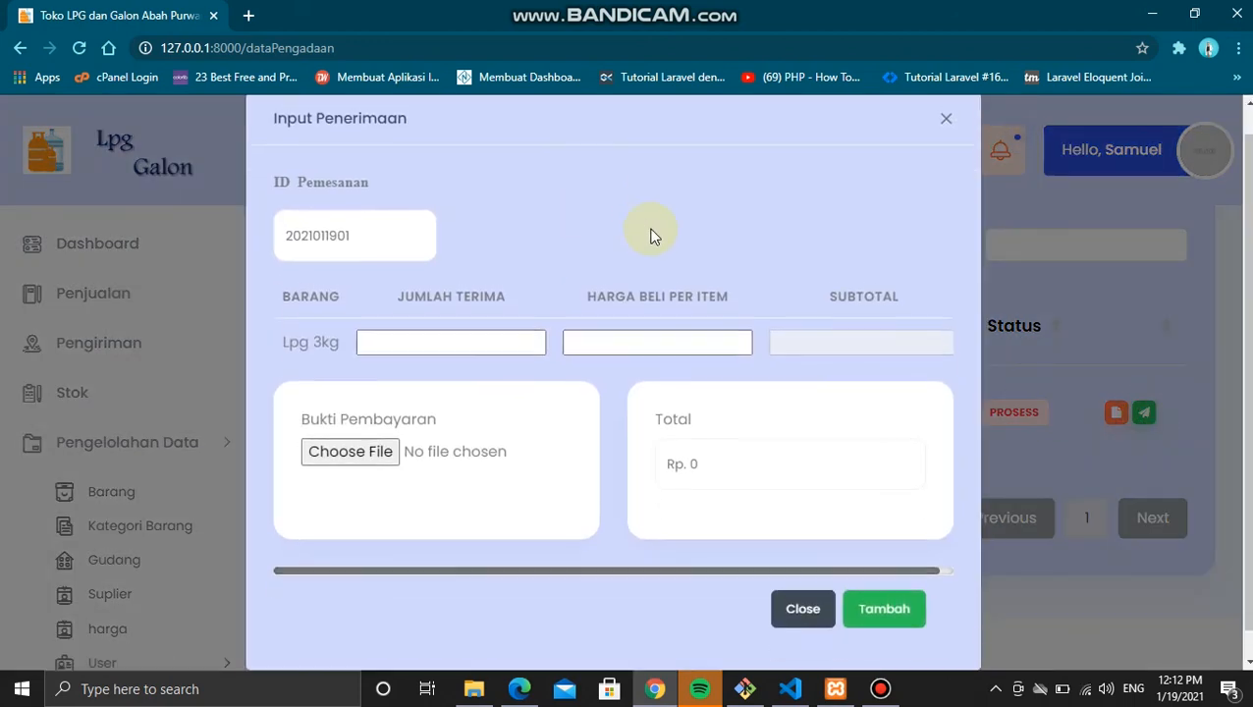
{"action": "left_click", "coordinate": [481, 336]}
{"action": "type", "text": "100"}
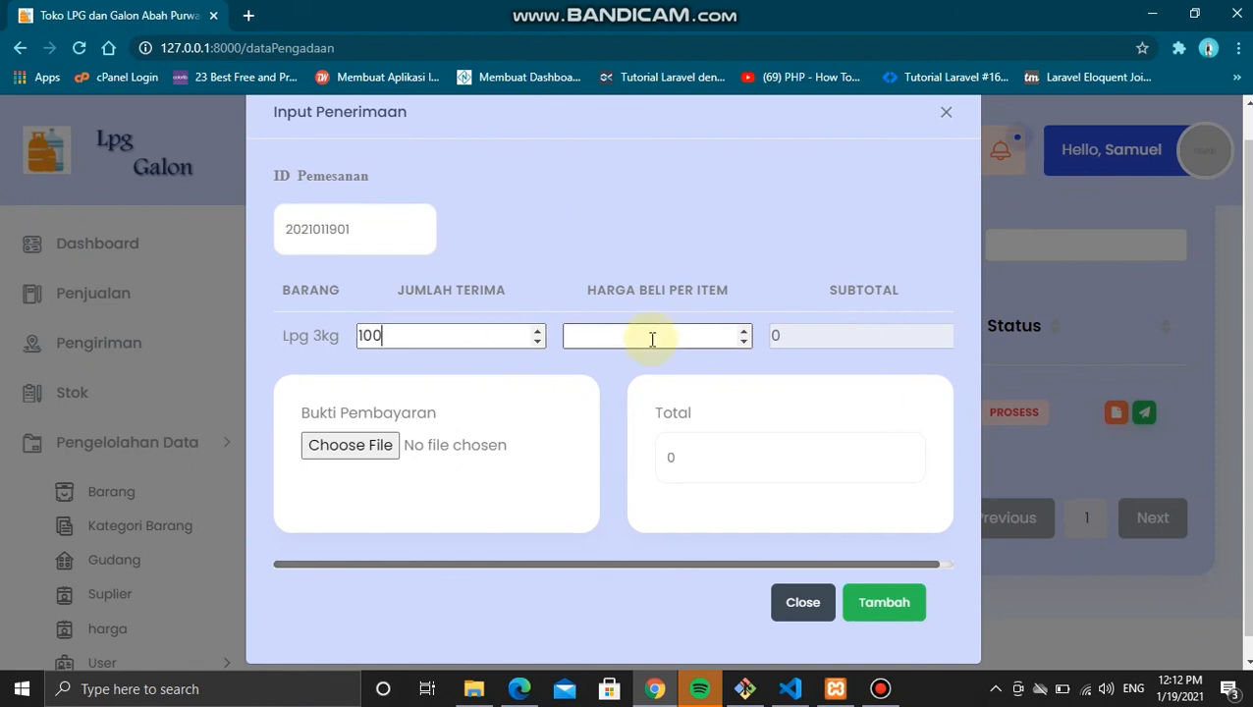
{"action": "left_click", "coordinate": [652, 339]}
{"action": "type", "text": "15"}
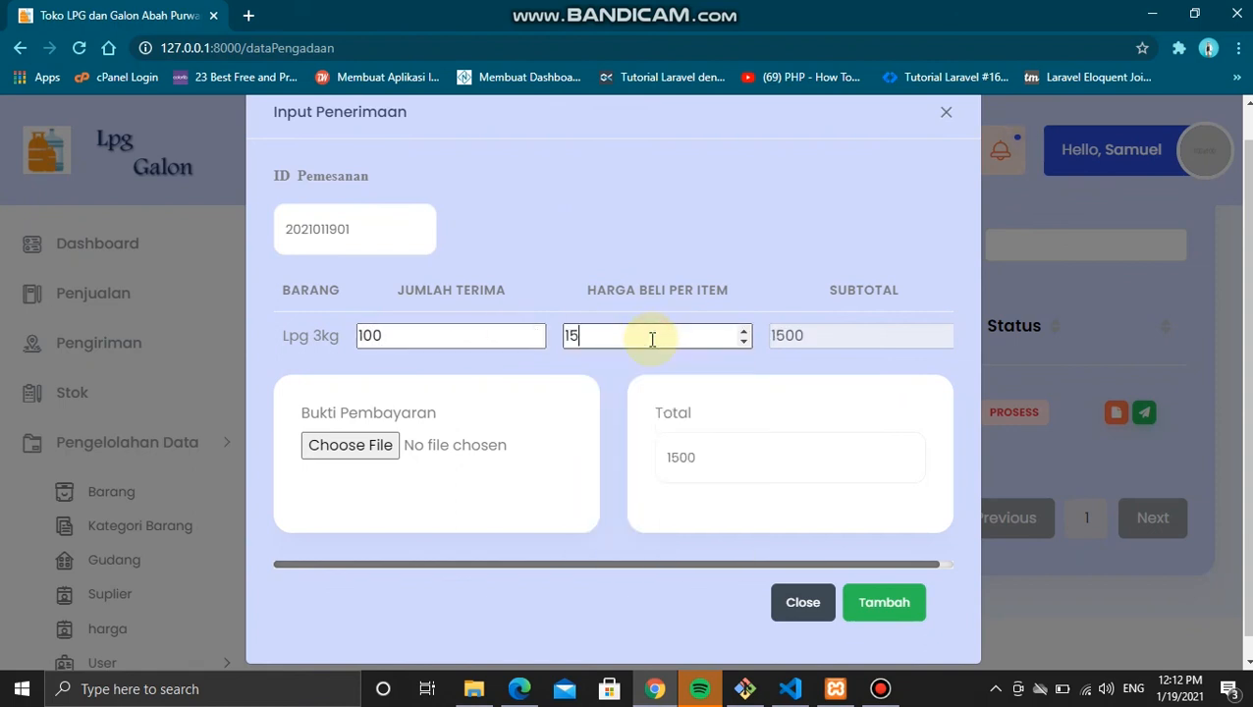
{"action": "type", "text": "000"}
{"action": "left_click", "coordinate": [348, 445]}
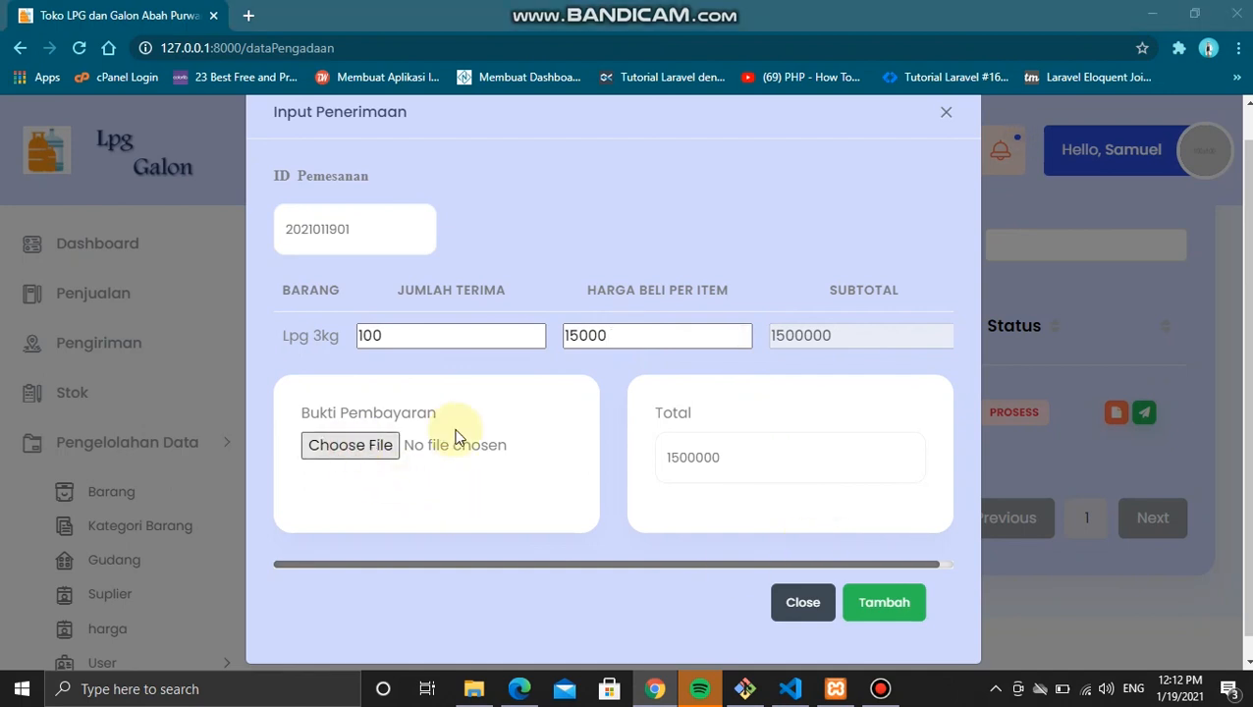
{"action": "scroll", "coordinate": [373, 250], "scroll_direction": "down", "scroll_amount": 1}
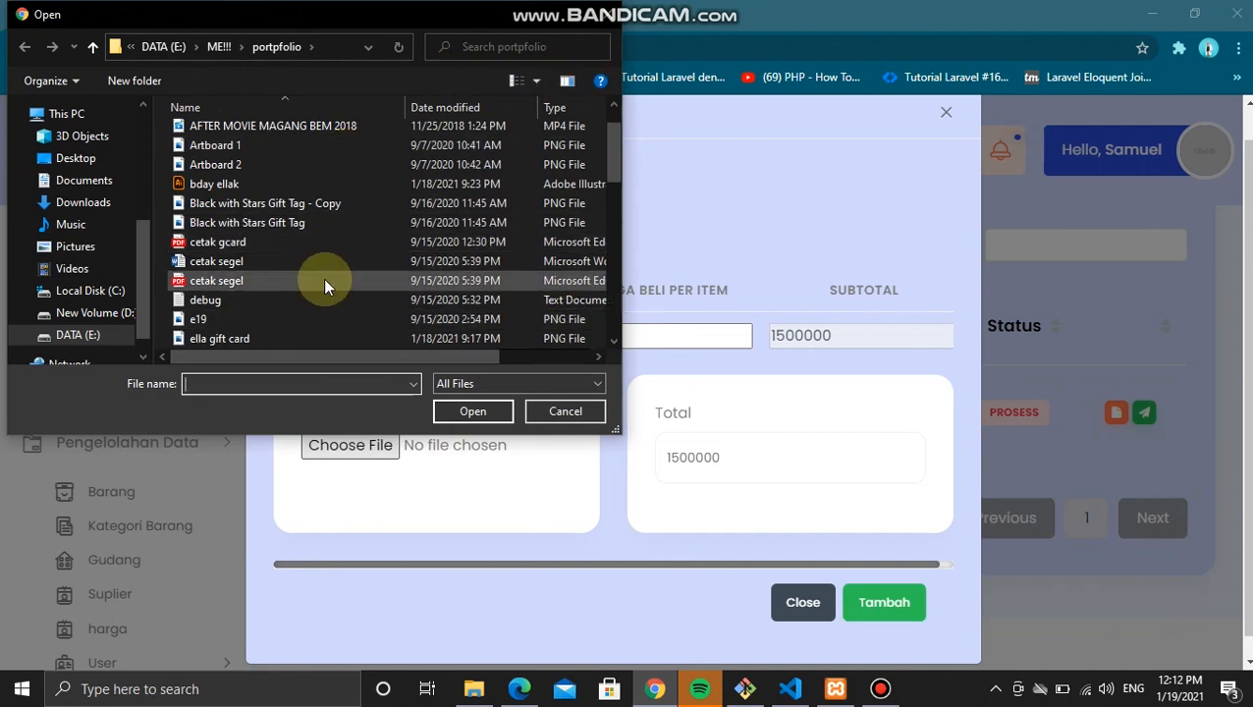
Step: Attach Artboard 1.png from the portfolio folder as payment proof and save with Tambah
{"action": "scroll", "coordinate": [323, 278], "scroll_direction": "down", "scroll_amount": 12}
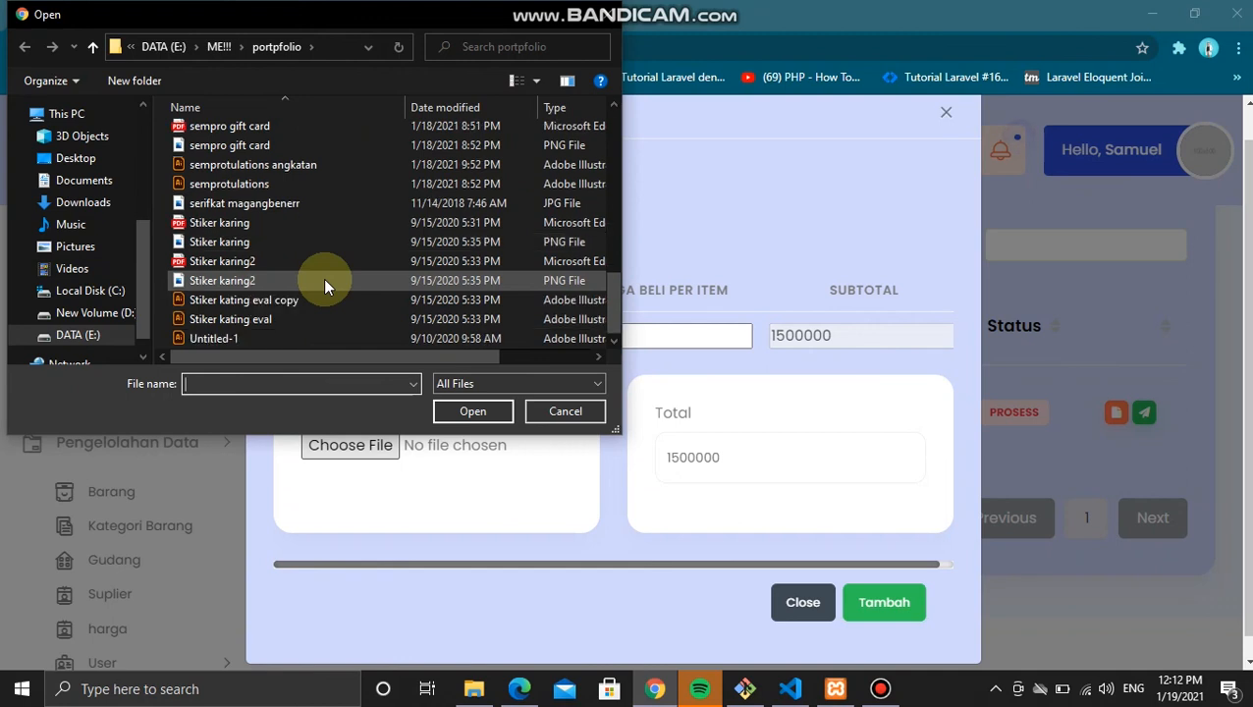
{"action": "left_click", "coordinate": [103, 189]}
{"action": "scroll", "coordinate": [455, 299], "scroll_direction": "down", "scroll_amount": 3}
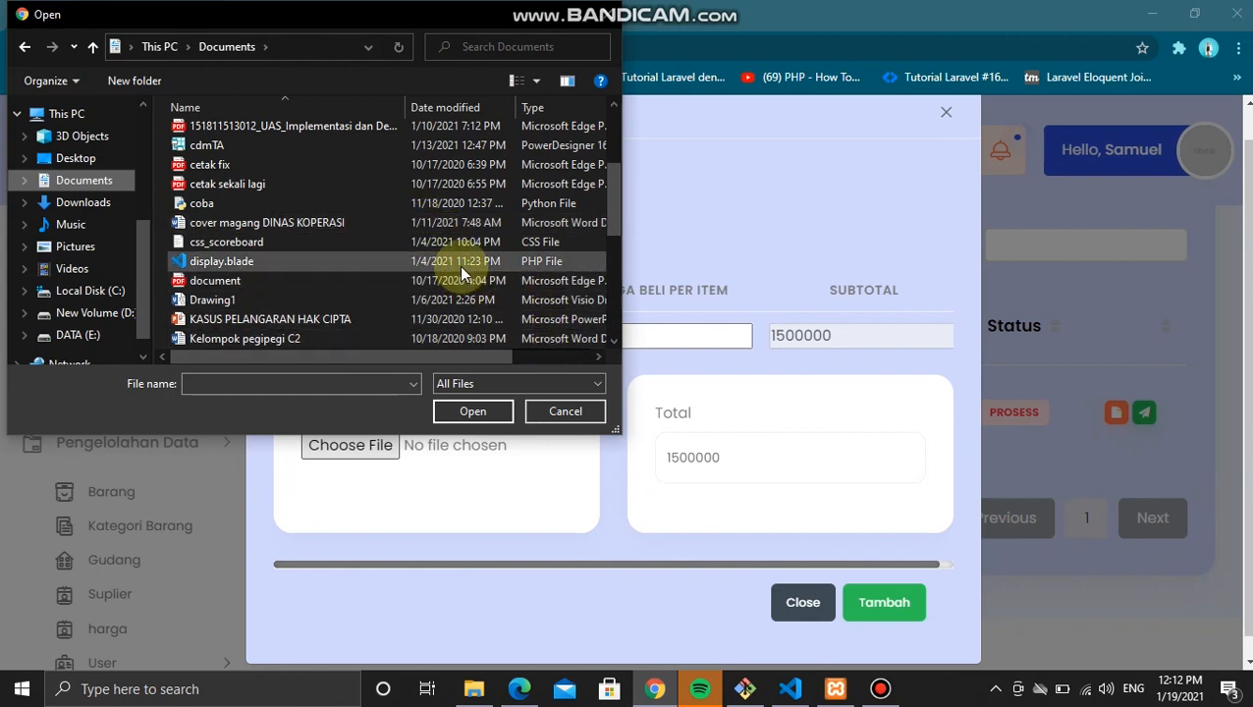
{"action": "scroll", "coordinate": [459, 265], "scroll_direction": "up", "scroll_amount": 3}
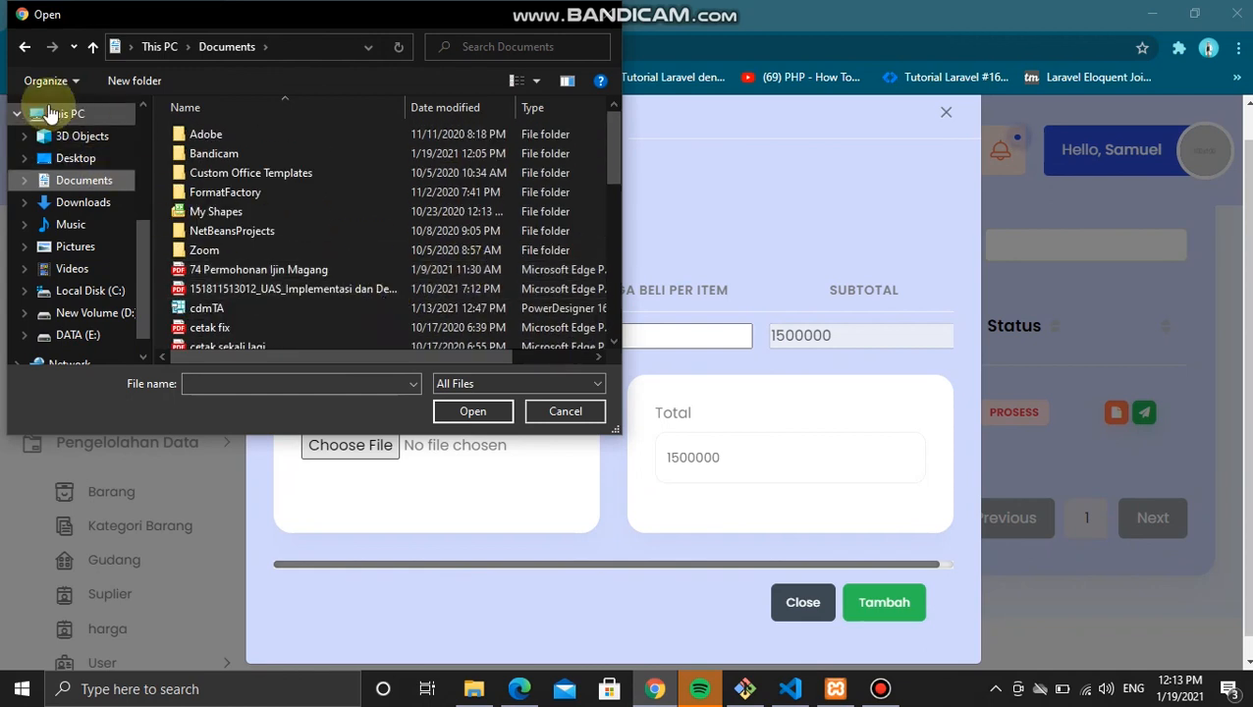
{"action": "left_click", "coordinate": [33, 51]}
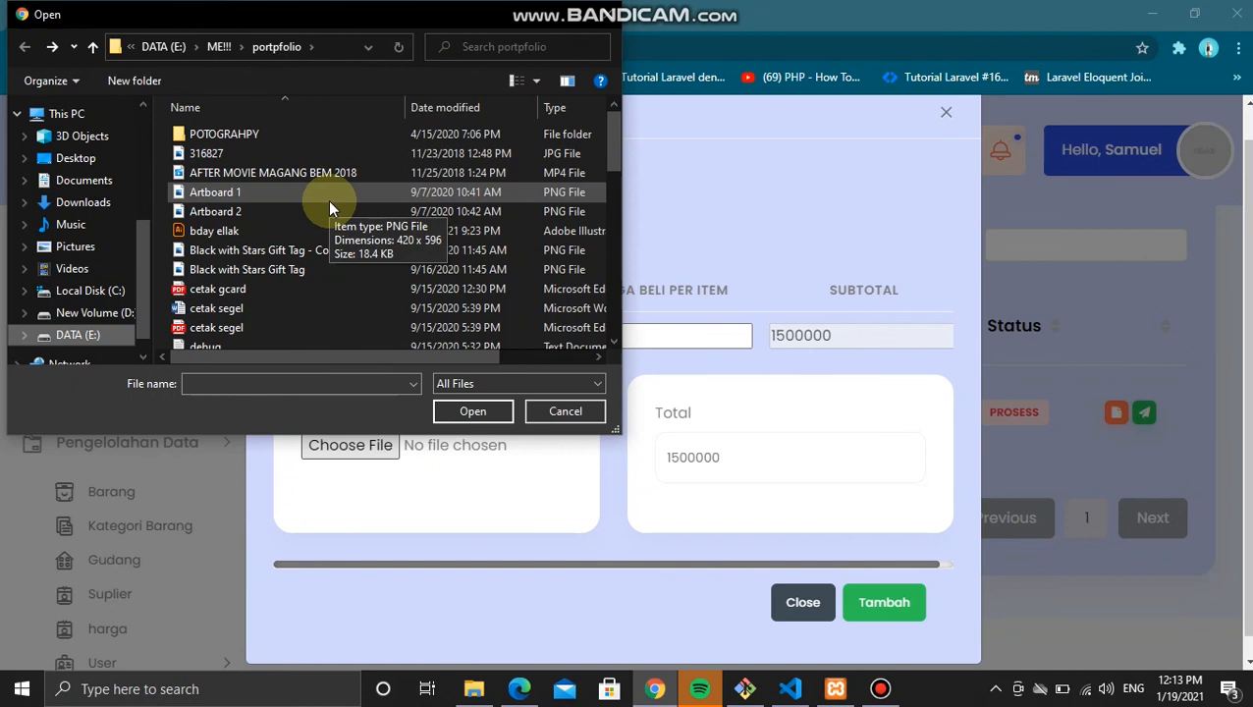
{"action": "left_click", "coordinate": [327, 195]}
{"action": "left_click", "coordinate": [472, 411]}
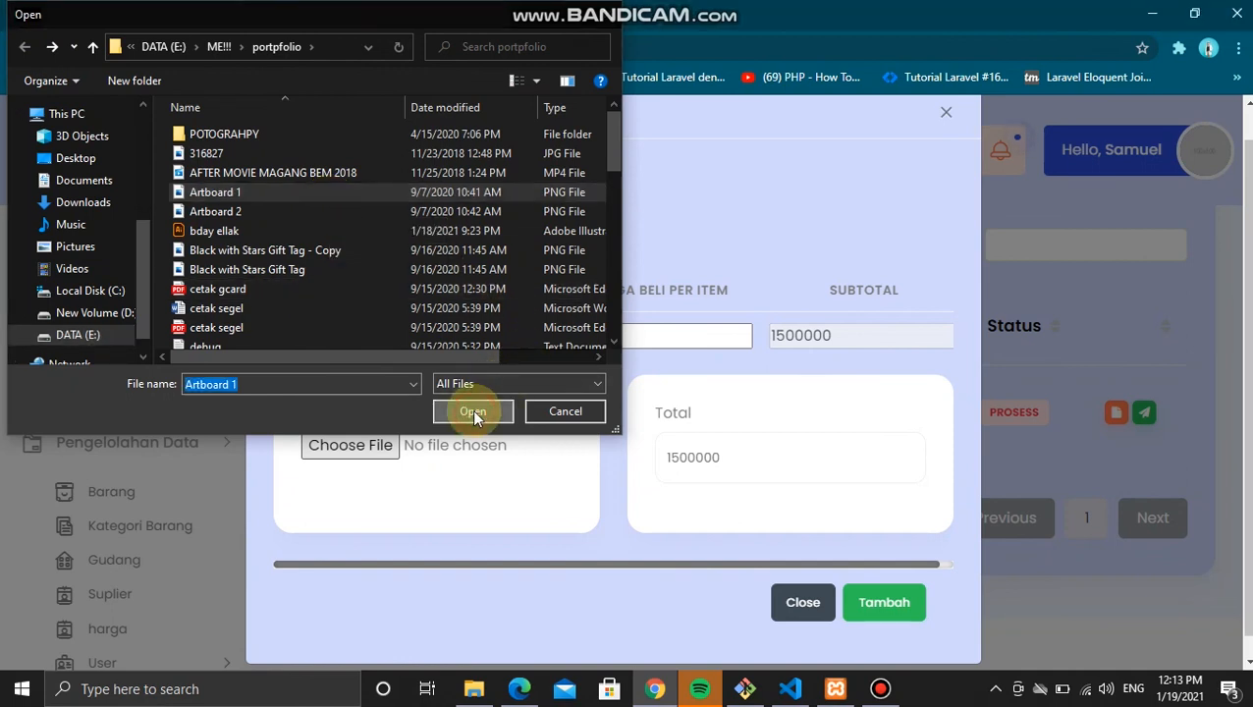
{"action": "left_click", "coordinate": [889, 605]}
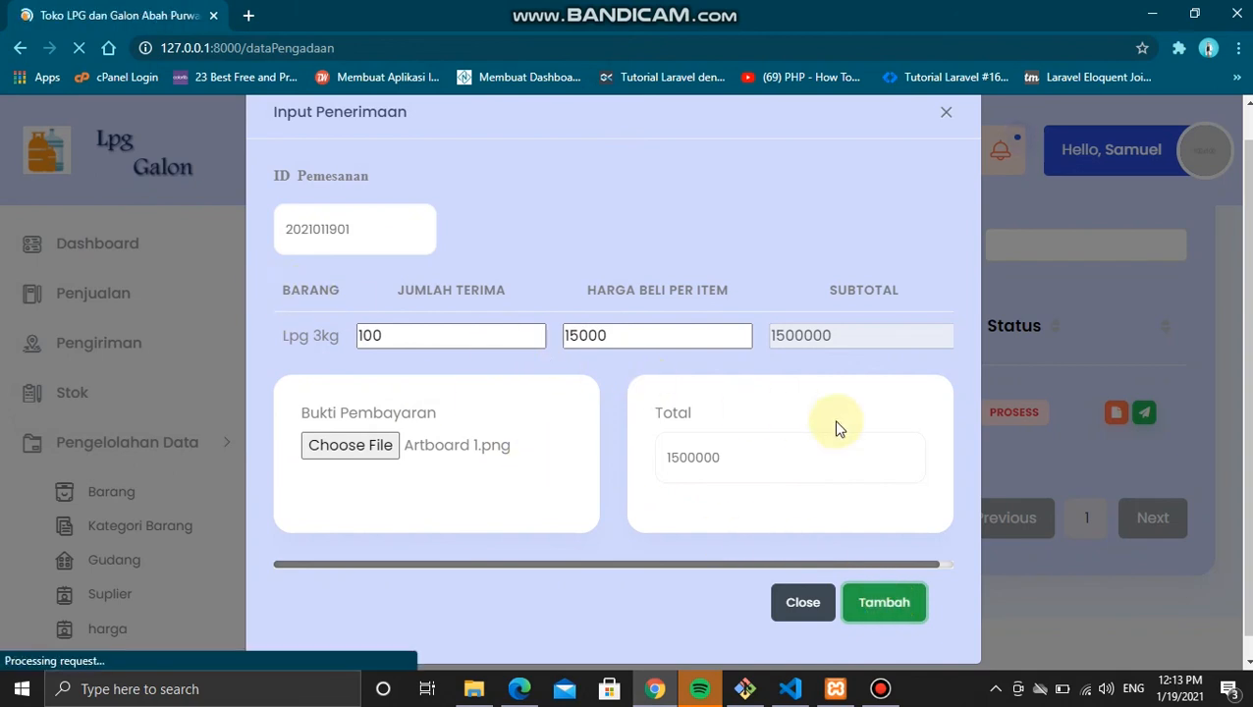
{"action": "scroll", "coordinate": [562, 470], "scroll_direction": "down", "scroll_amount": 2}
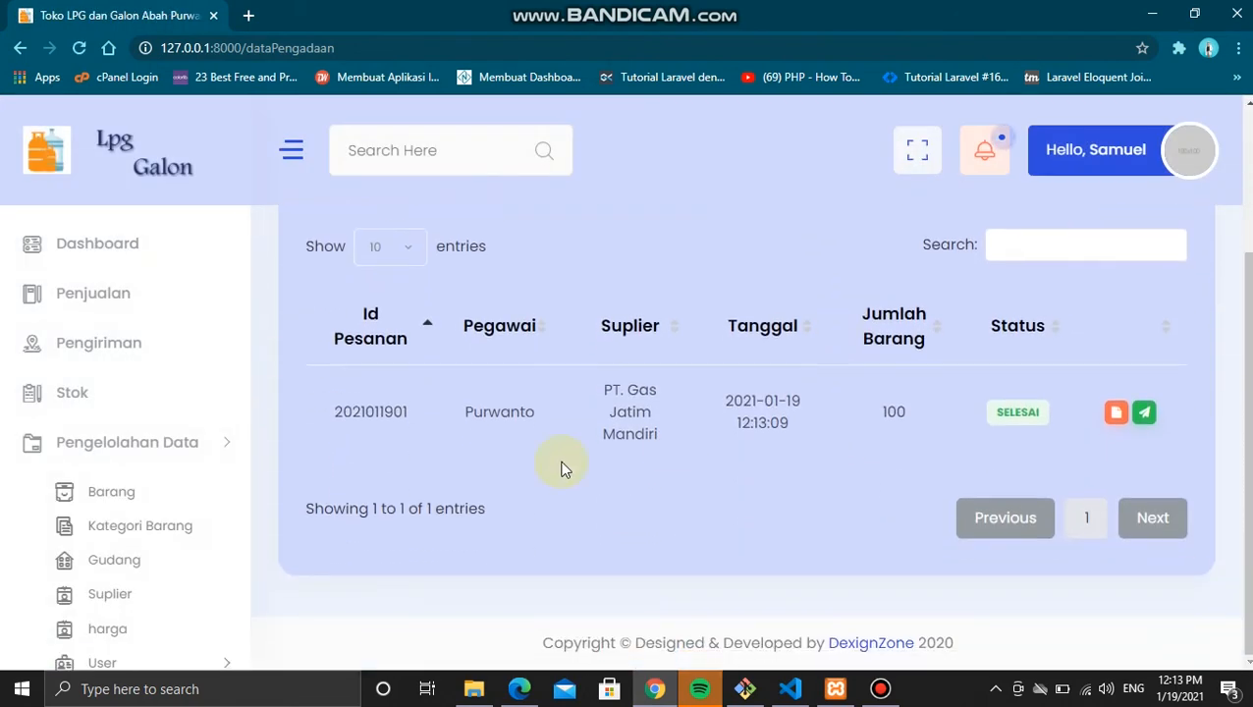
{"action": "scroll", "coordinate": [118, 496], "scroll_direction": "down", "scroll_amount": 2}
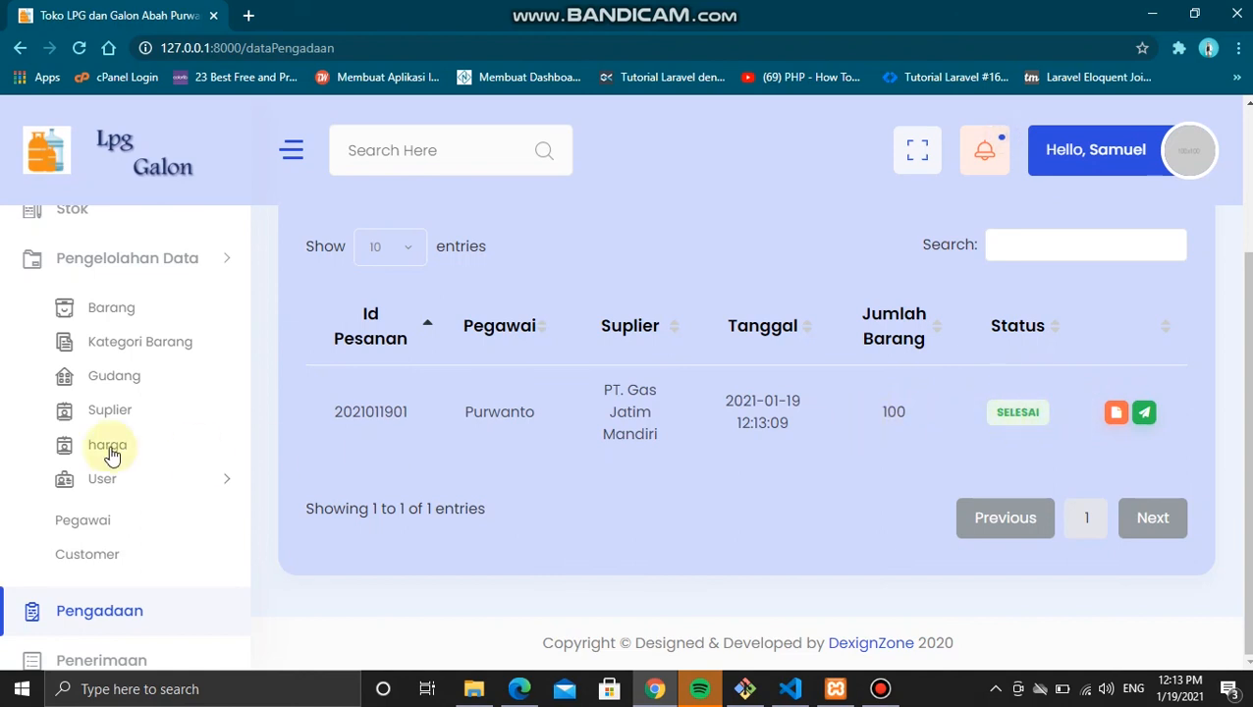
{"action": "scroll", "coordinate": [122, 491], "scroll_direction": "down", "scroll_amount": 1}
{"action": "left_click", "coordinate": [139, 638]}
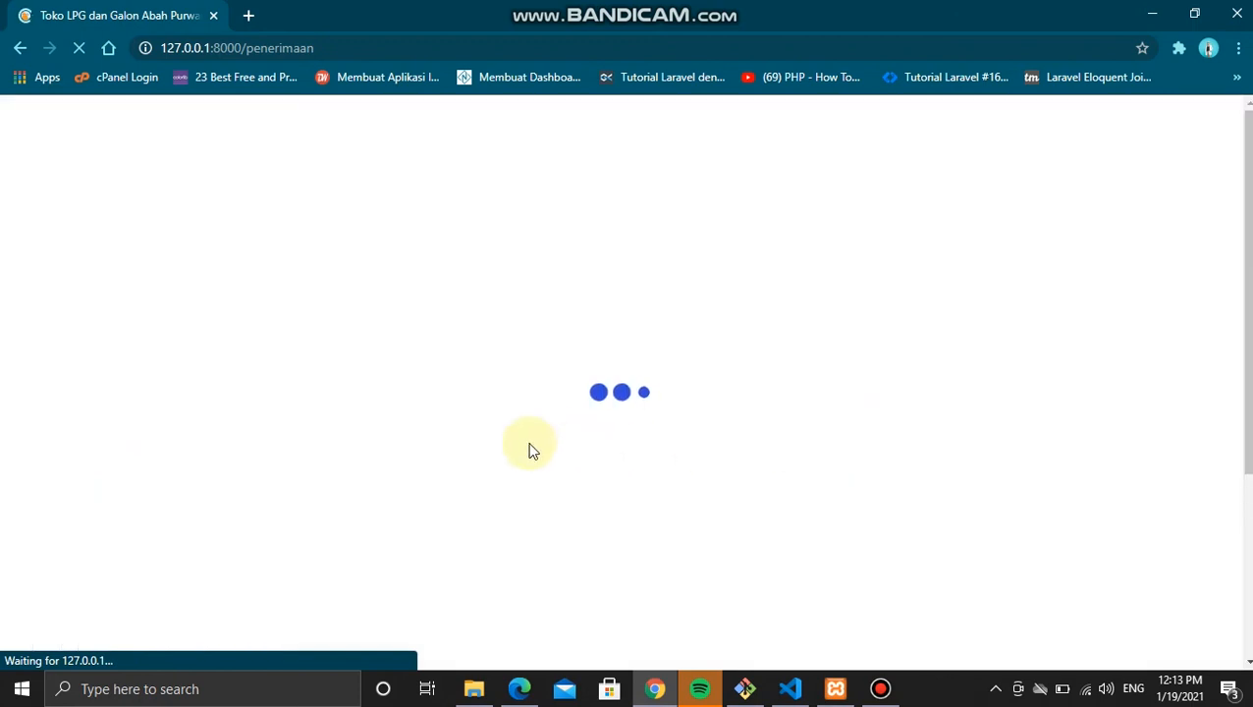
{"action": "scroll", "coordinate": [1157, 481], "scroll_direction": "down", "scroll_amount": 1}
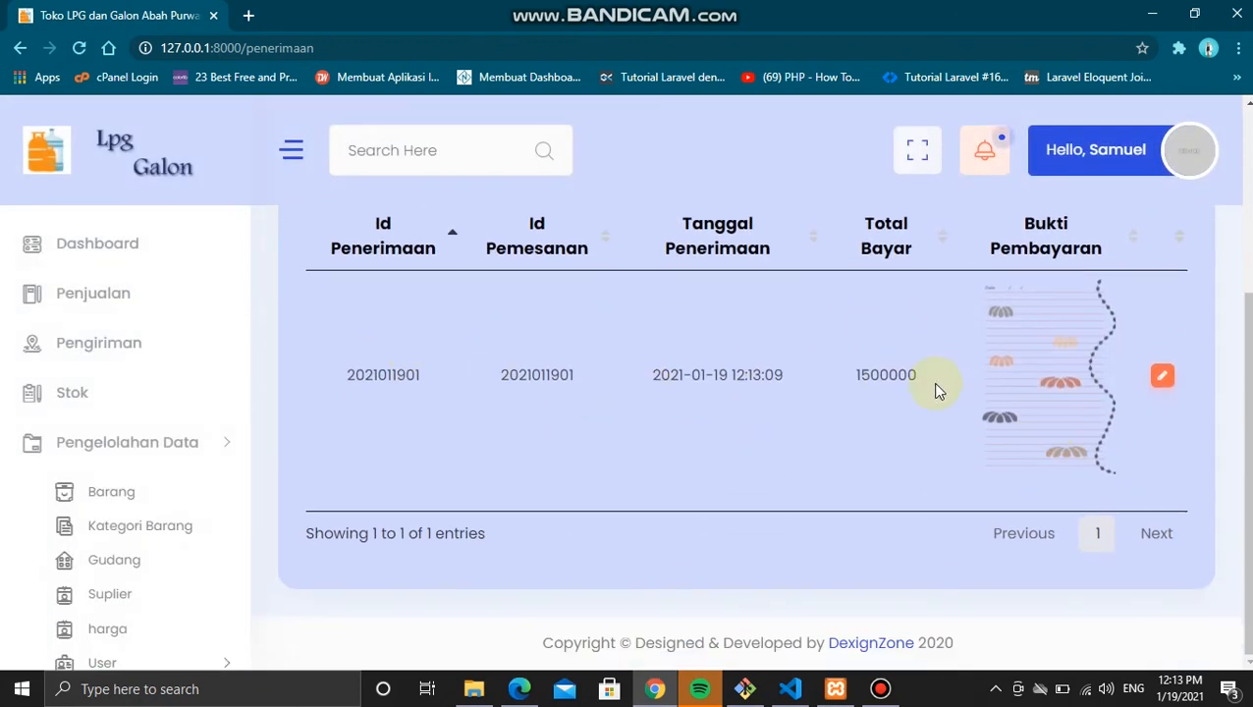
{"action": "left_click", "coordinate": [1151, 373]}
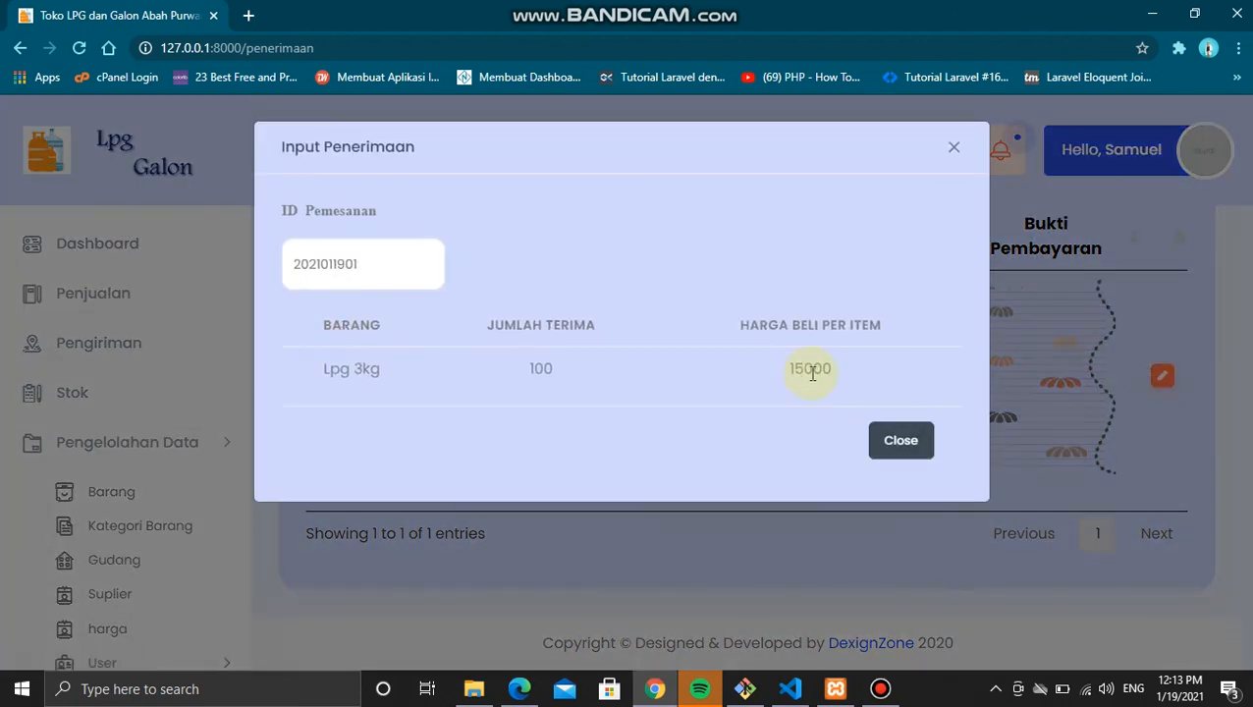
{"action": "left_click", "coordinate": [907, 444]}
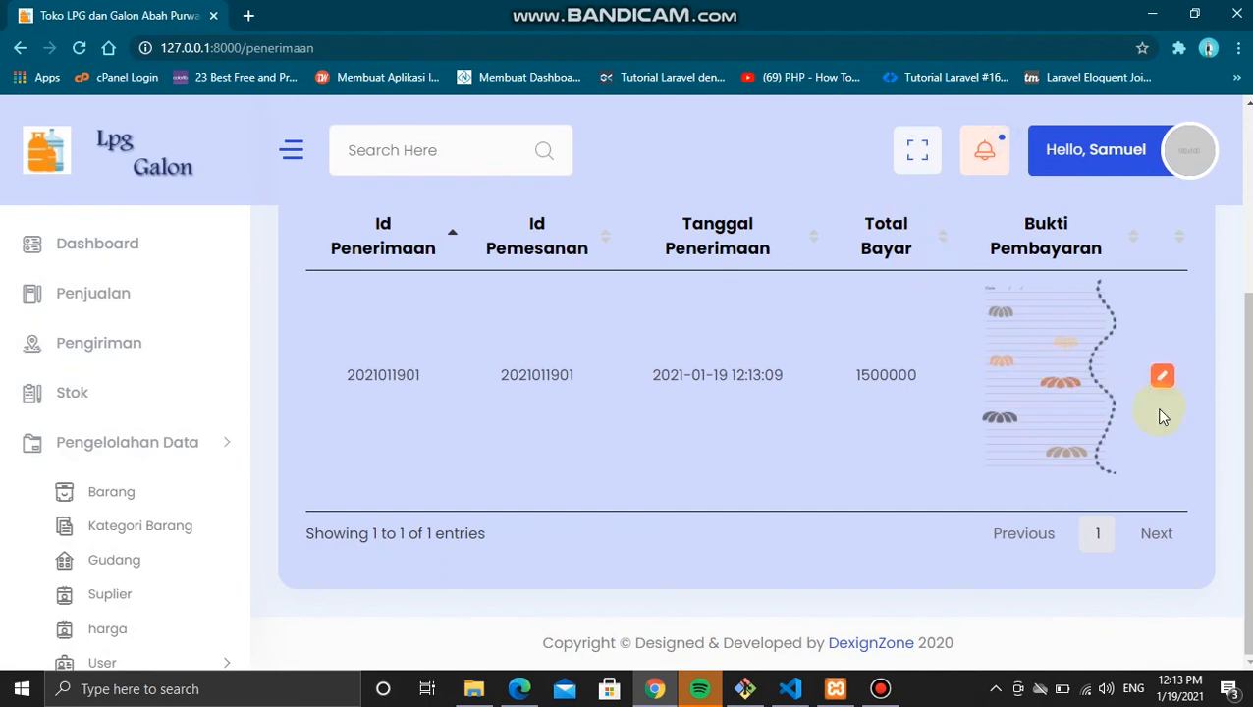
{"action": "left_click", "coordinate": [1162, 377]}
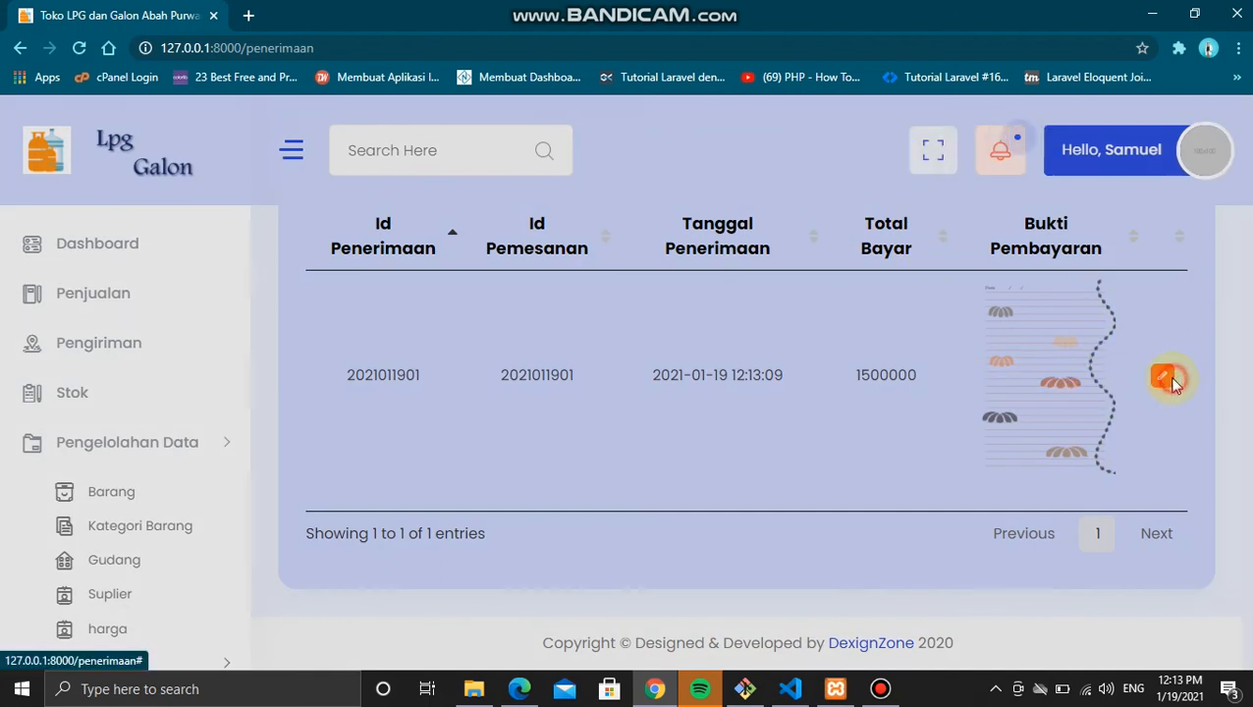
{"action": "left_click", "coordinate": [893, 439]}
{"action": "left_click", "coordinate": [128, 493]}
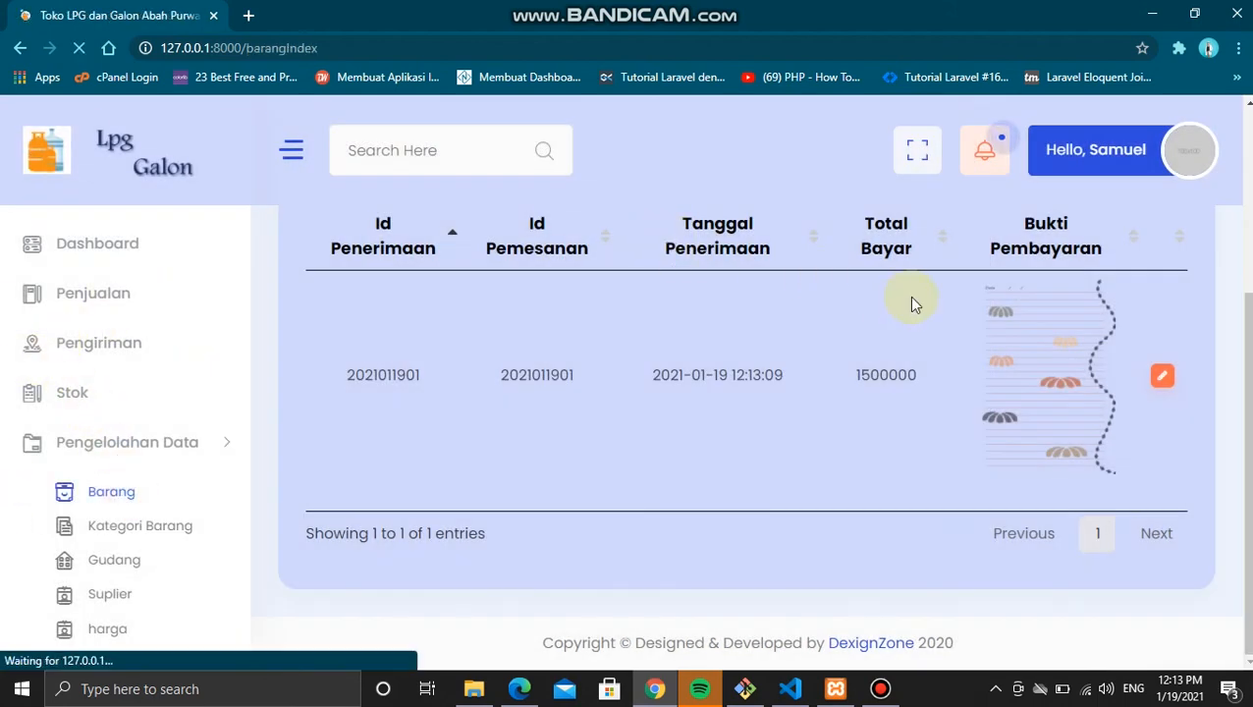
Step: Scroll the Data Barang table to check that Lpg 3kg stock now reads 464
{"action": "scroll", "coordinate": [911, 304], "scroll_direction": "down", "scroll_amount": 3}
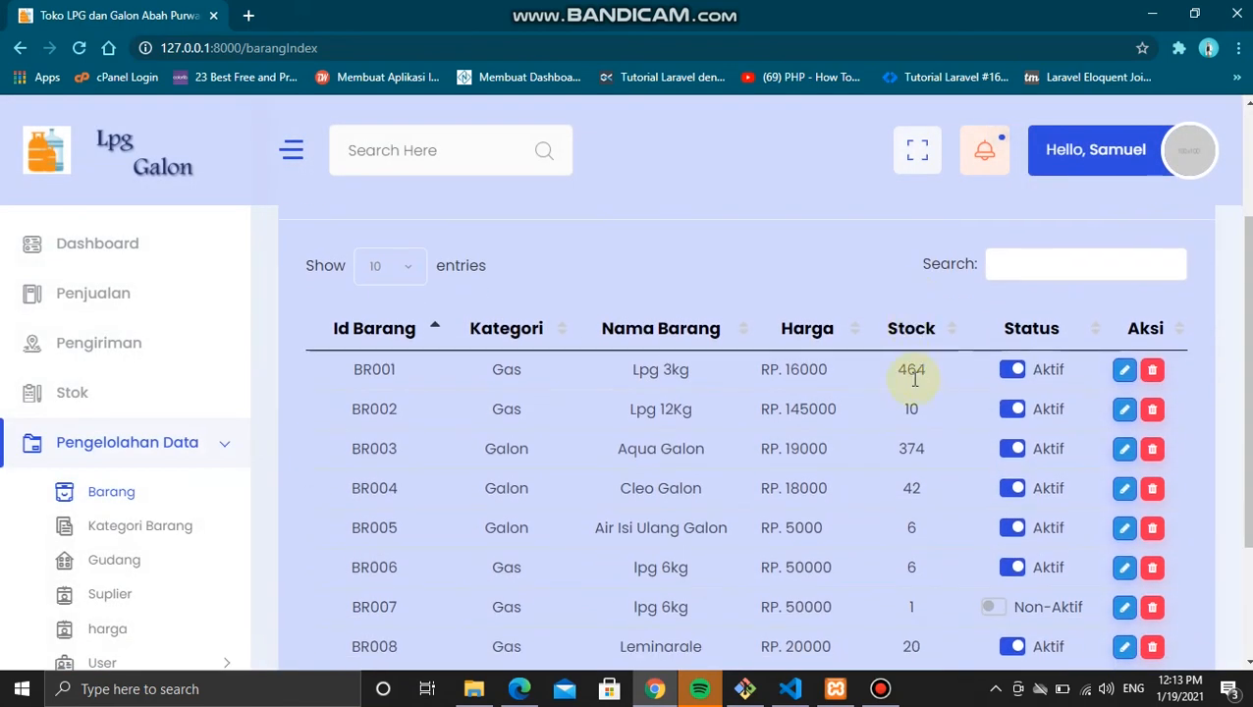
{"action": "scroll", "coordinate": [741, 399], "scroll_direction": "up", "scroll_amount": 3}
{"action": "scroll", "coordinate": [123, 419], "scroll_direction": "down", "scroll_amount": 3}
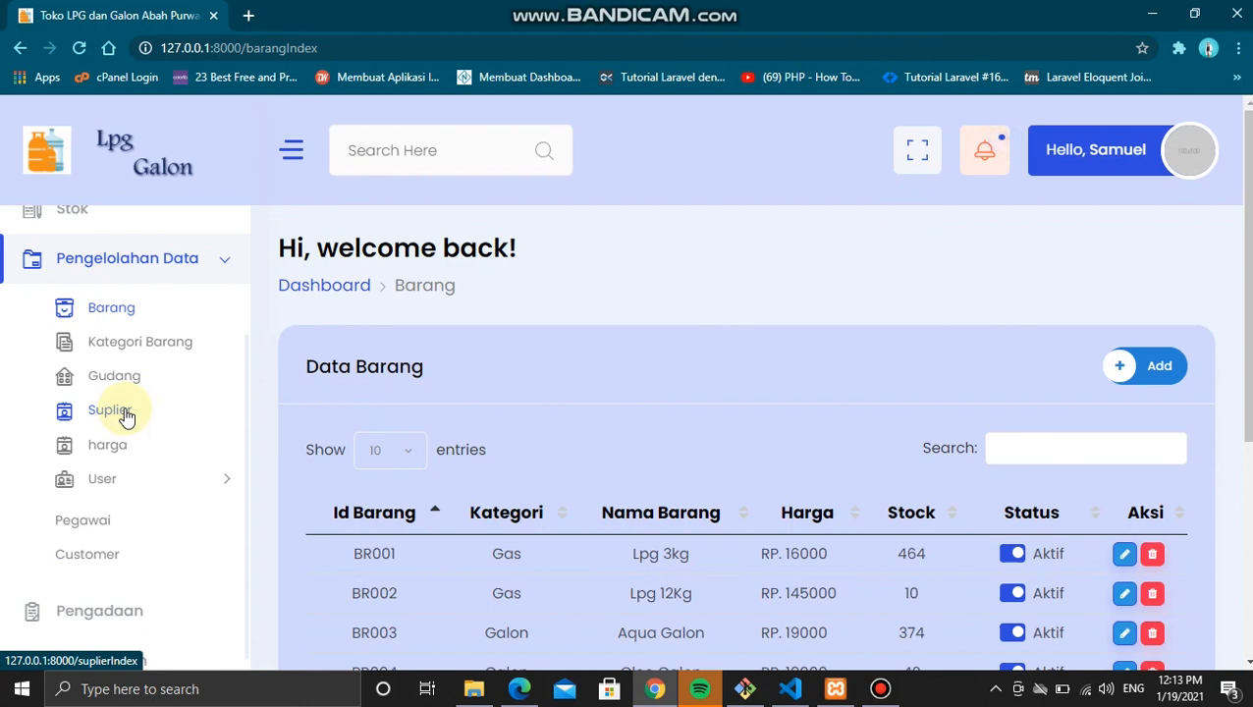
{"action": "scroll", "coordinate": [126, 416], "scroll_direction": "up", "scroll_amount": 3}
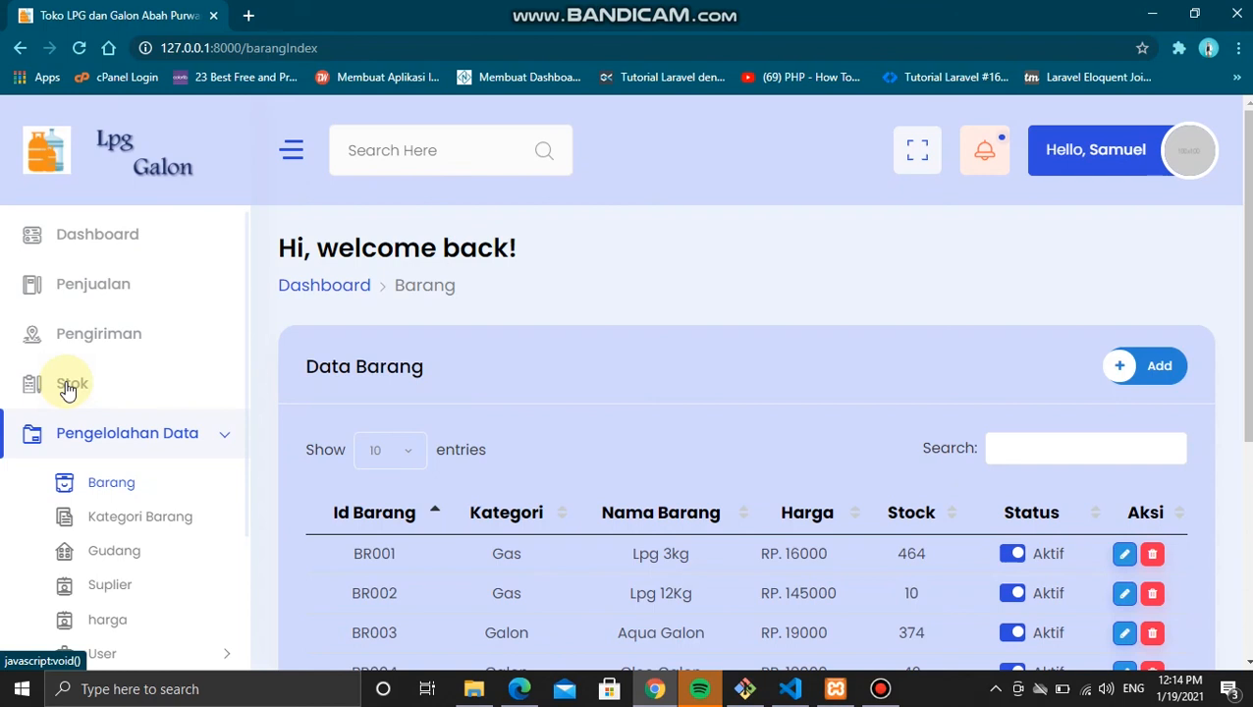
{"action": "scroll", "coordinate": [67, 390], "scroll_direction": "down", "scroll_amount": 5}
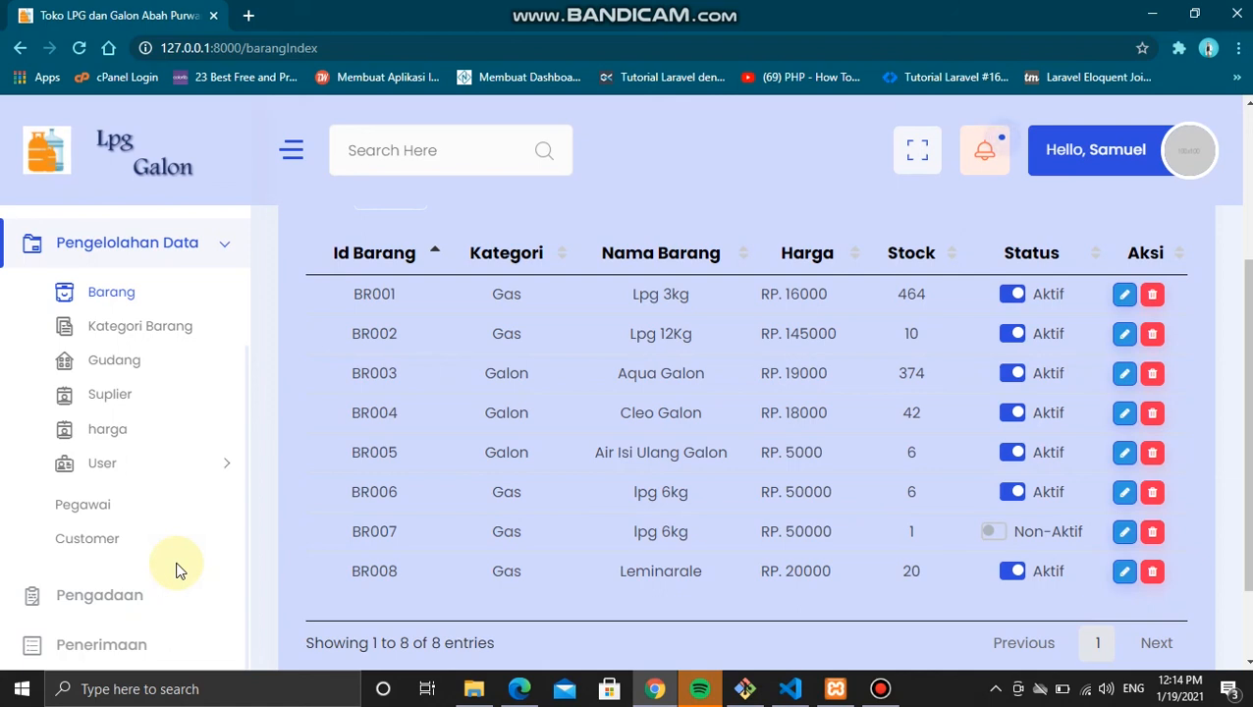
{"action": "scroll", "coordinate": [595, 492], "scroll_direction": "up", "scroll_amount": 3}
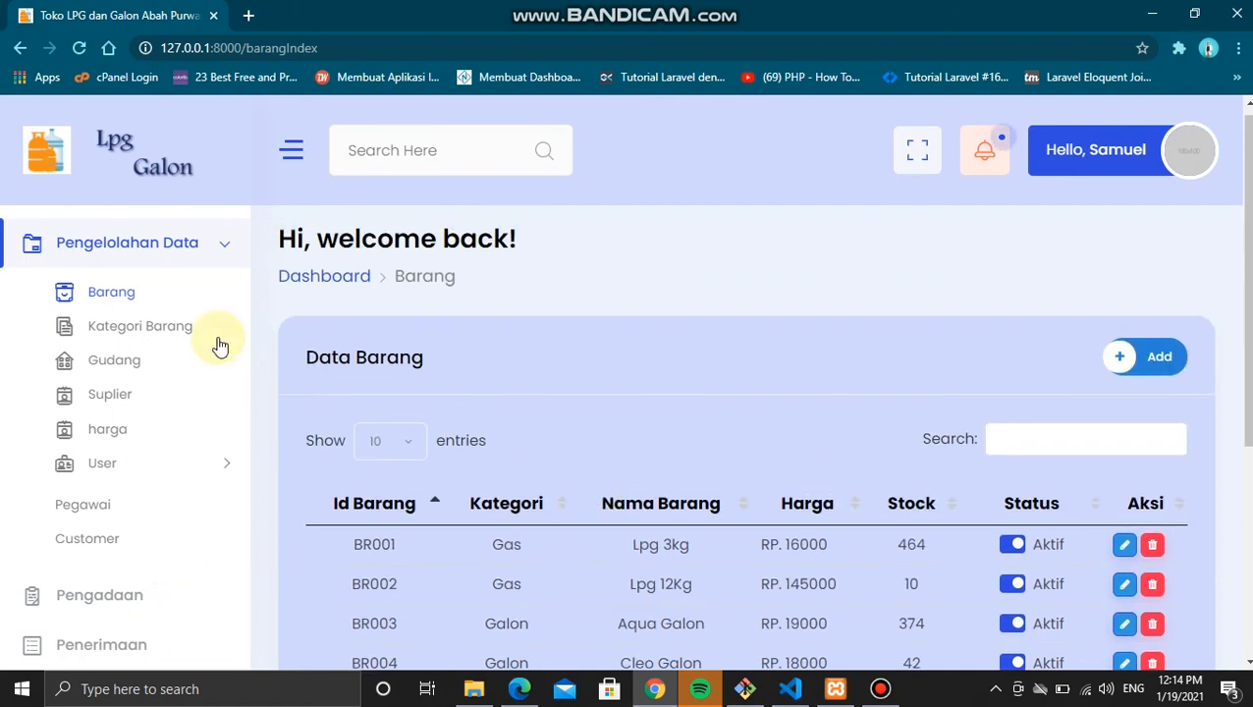
{"action": "scroll", "coordinate": [139, 495], "scroll_direction": "down", "scroll_amount": 2}
Step: Go back to Data Penerimaan, then log out through the Hello user account menu
{"action": "left_click", "coordinate": [149, 648]}
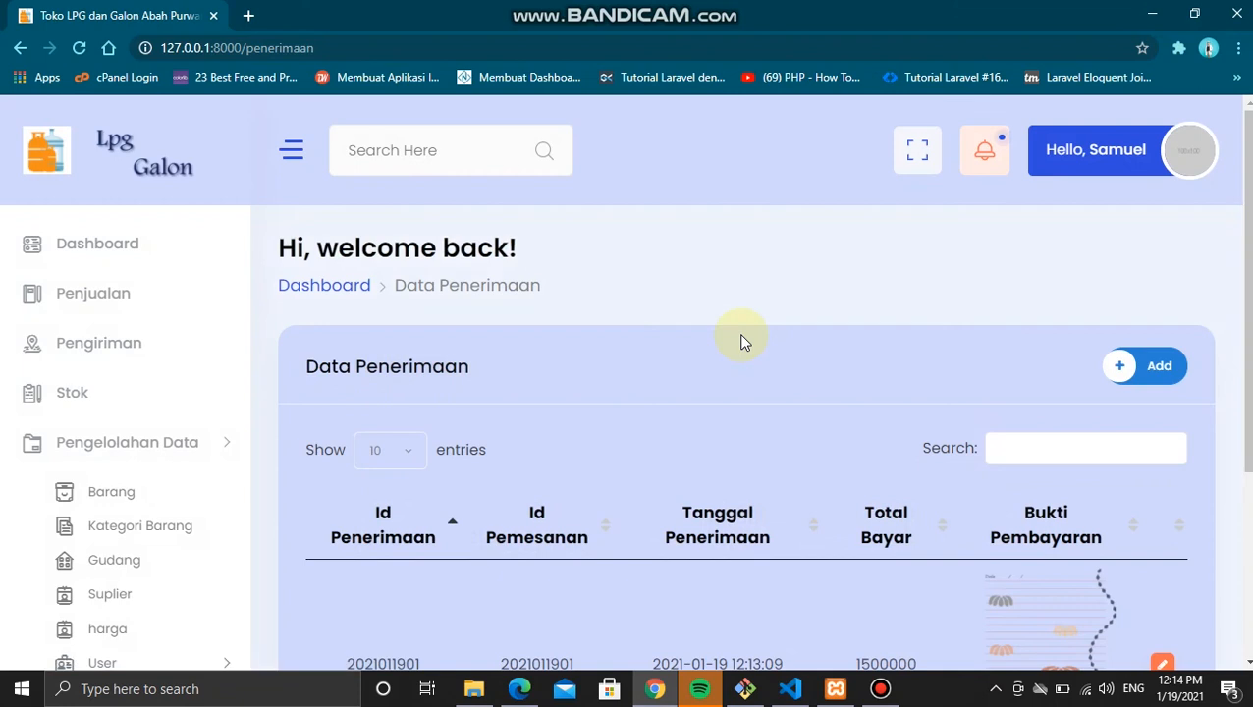
{"action": "scroll", "coordinate": [964, 371], "scroll_direction": "down", "scroll_amount": 1}
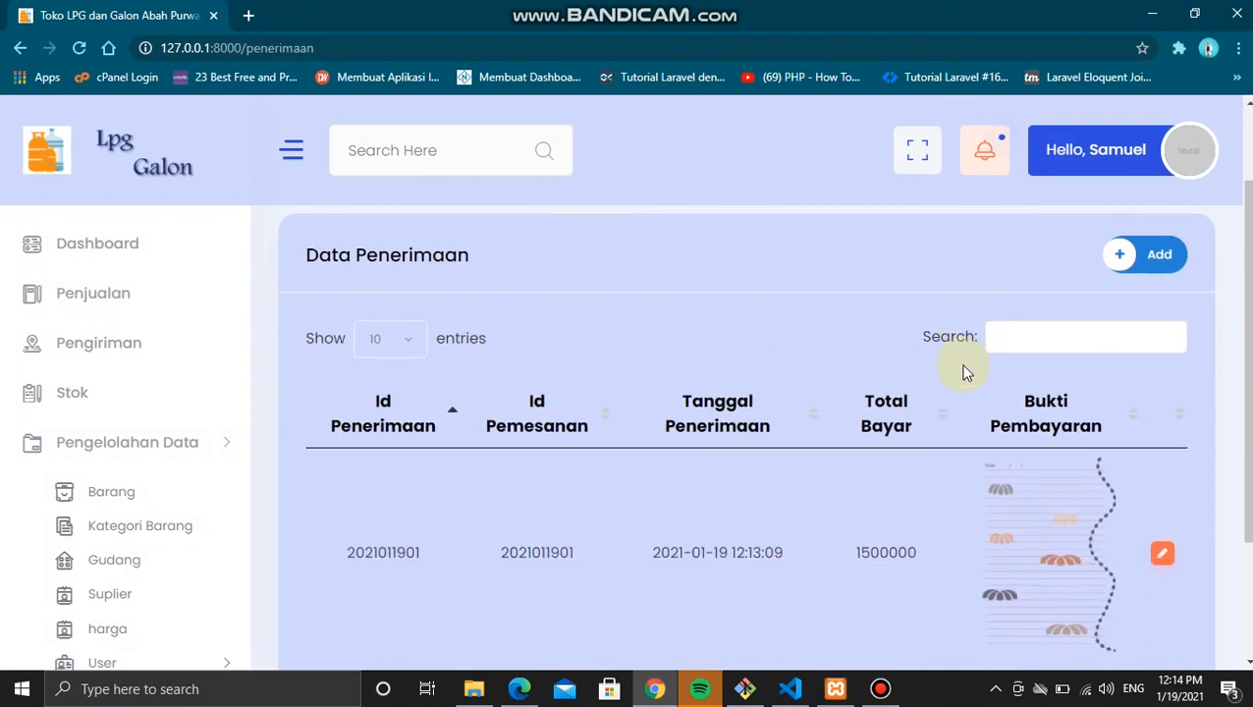
{"action": "left_click", "coordinate": [1137, 169]}
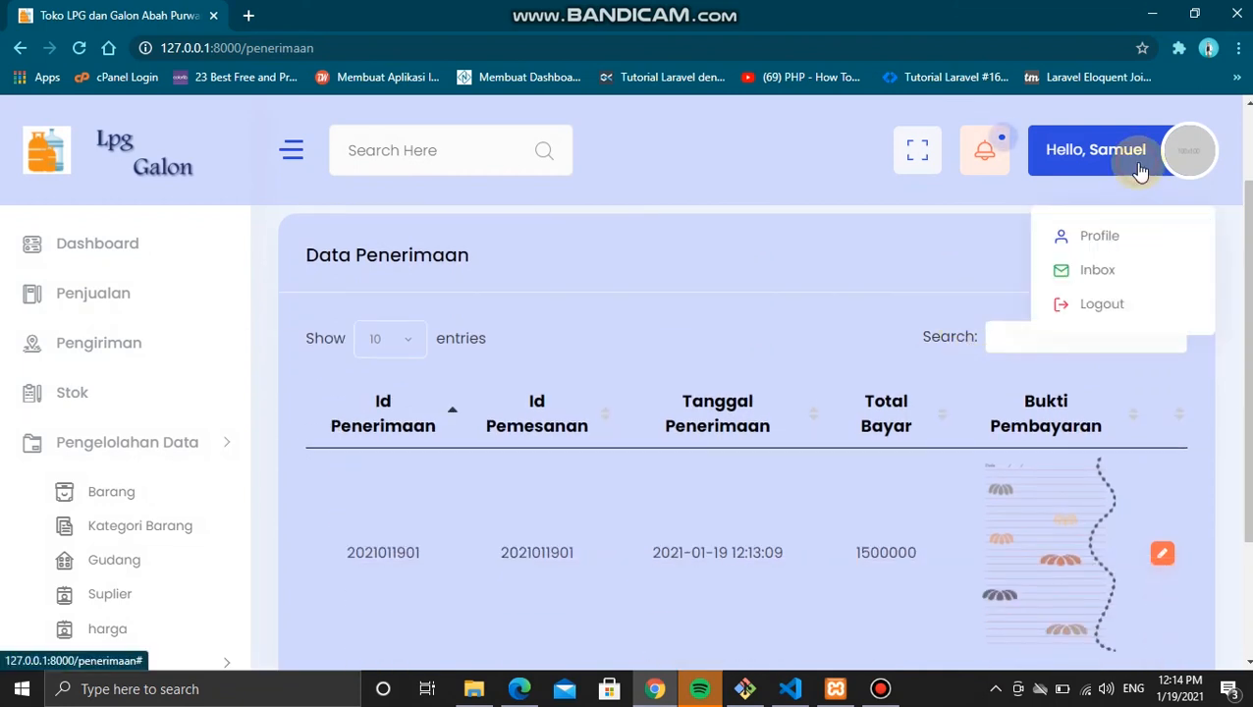
{"action": "left_click", "coordinate": [1083, 306]}
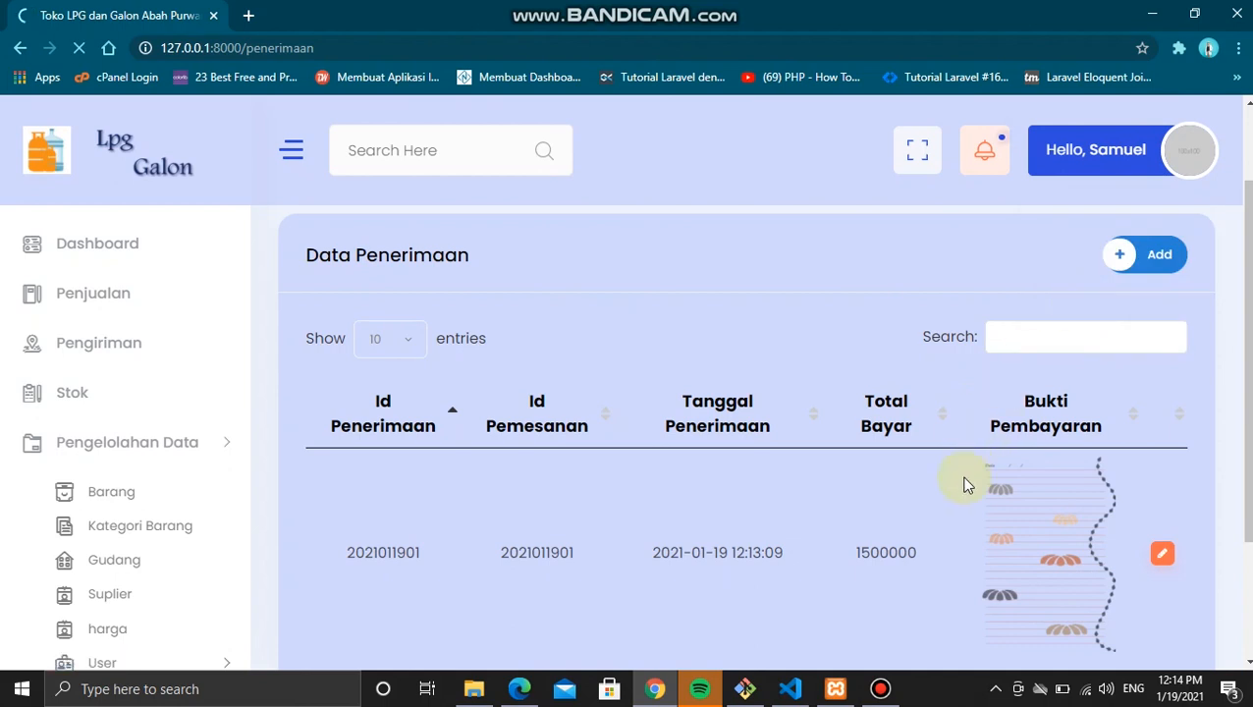